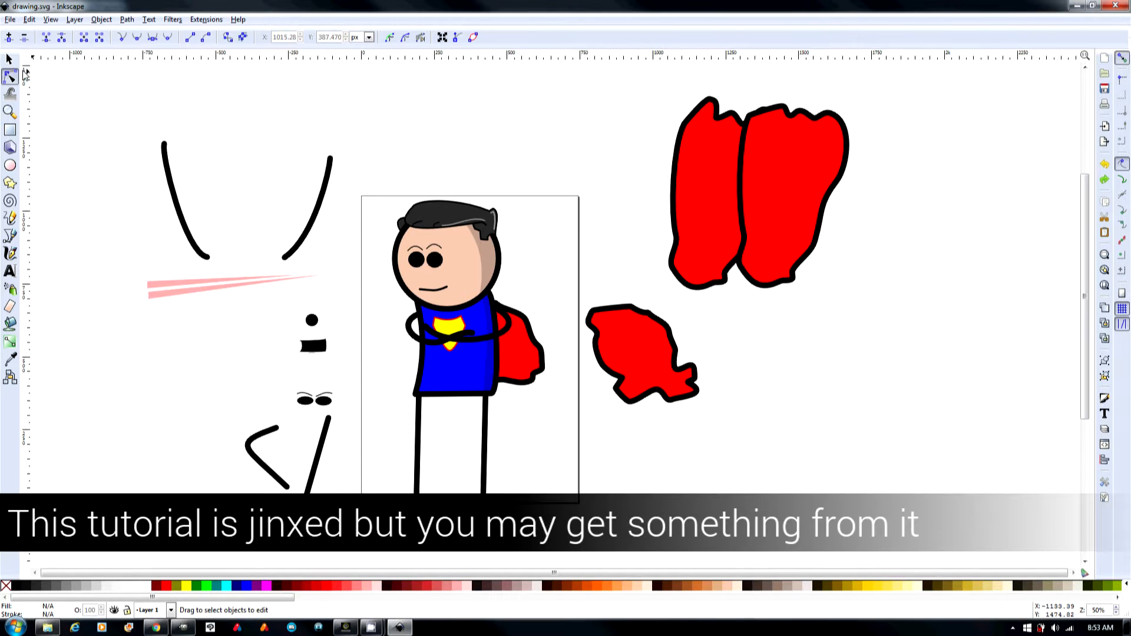
Step: Delete the ragged red cape shape lying just beside the page
{"action": "left_click", "coordinate": [10, 59]}
{"action": "left_click", "coordinate": [615, 322]}
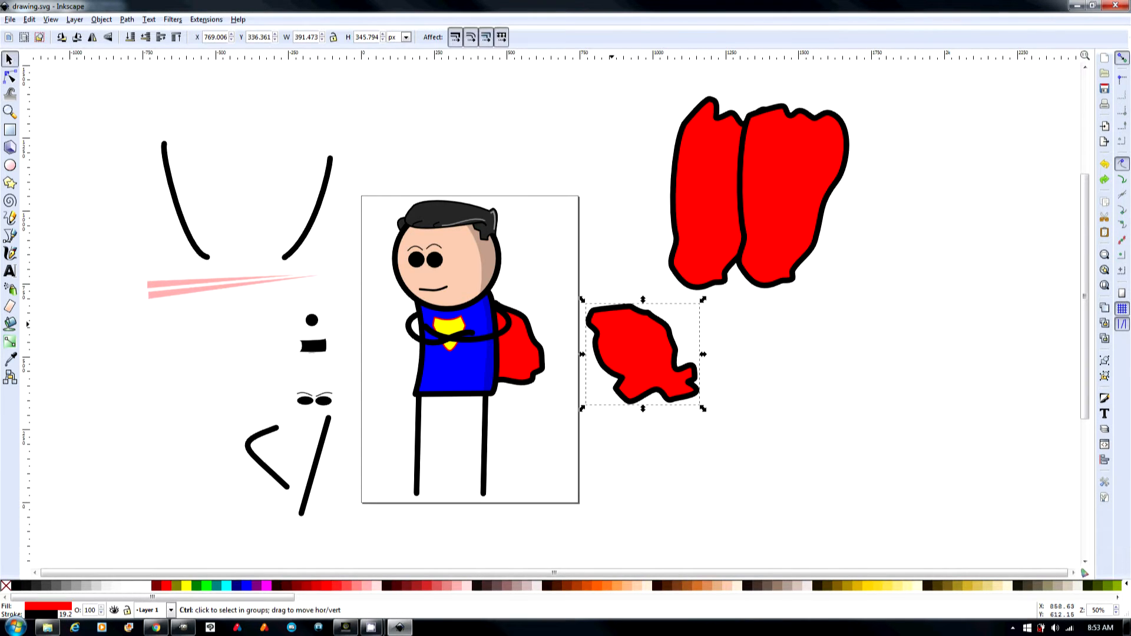
{"action": "key", "text": "Delete"}
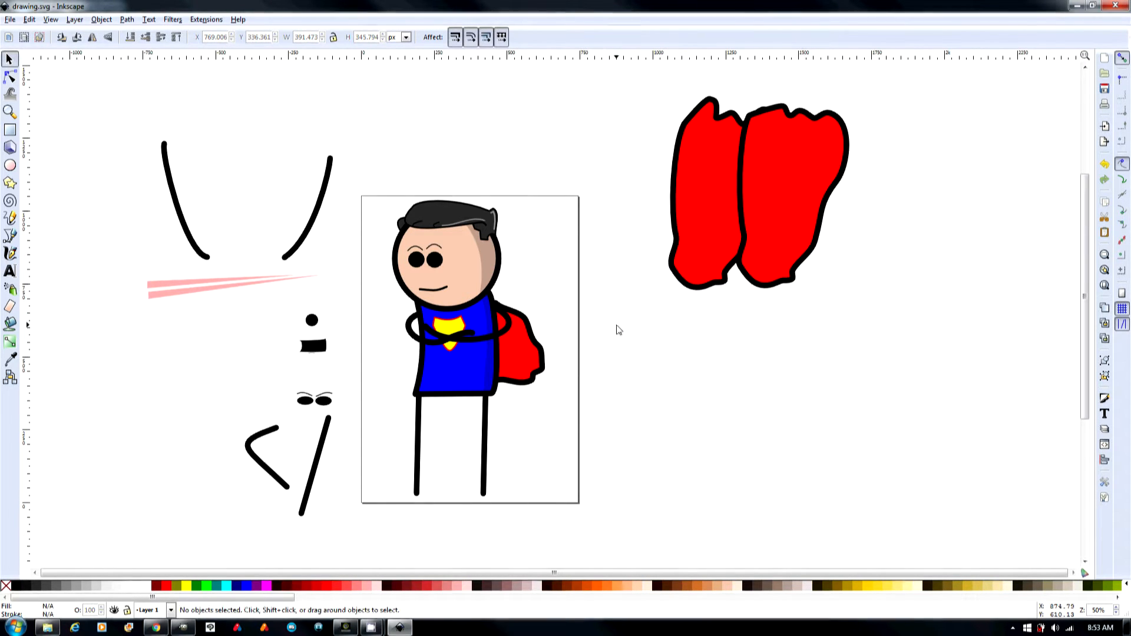
Step: Place a copy of the character's red cape beside the page, keeping one cape behind the torso
{"action": "left_click_drag", "start_coordinate": [520, 345], "coordinate": [681, 341]}
{"action": "key", "text": "ctrl+v"}
{"action": "left_click", "coordinate": [526, 352]}
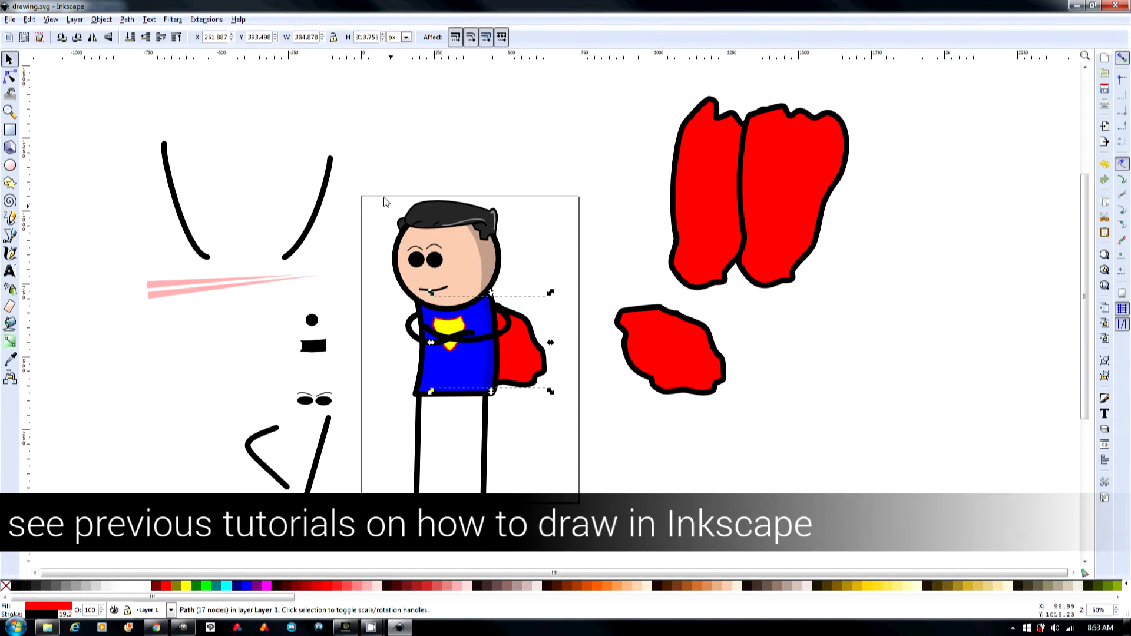
Step: Export the whole standing character as a bitmap of the selection to F:\manstand1.png
{"action": "left_click_drag", "start_coordinate": [361, 175], "coordinate": [581, 505]}
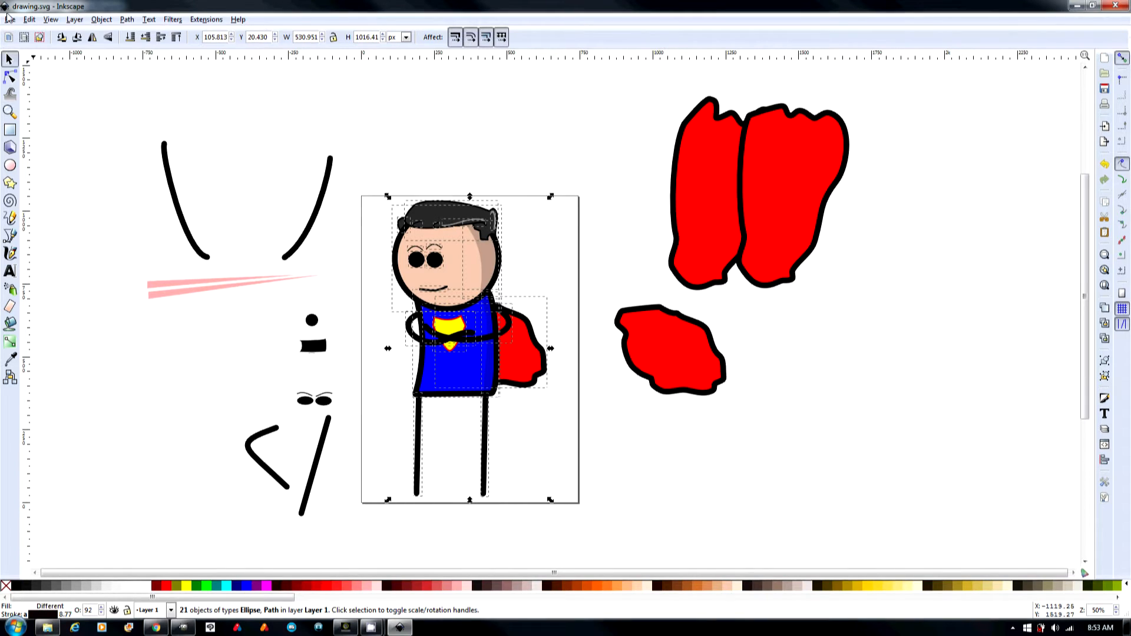
{"action": "left_click", "coordinate": [10, 19]}
{"action": "left_click", "coordinate": [43, 145]}
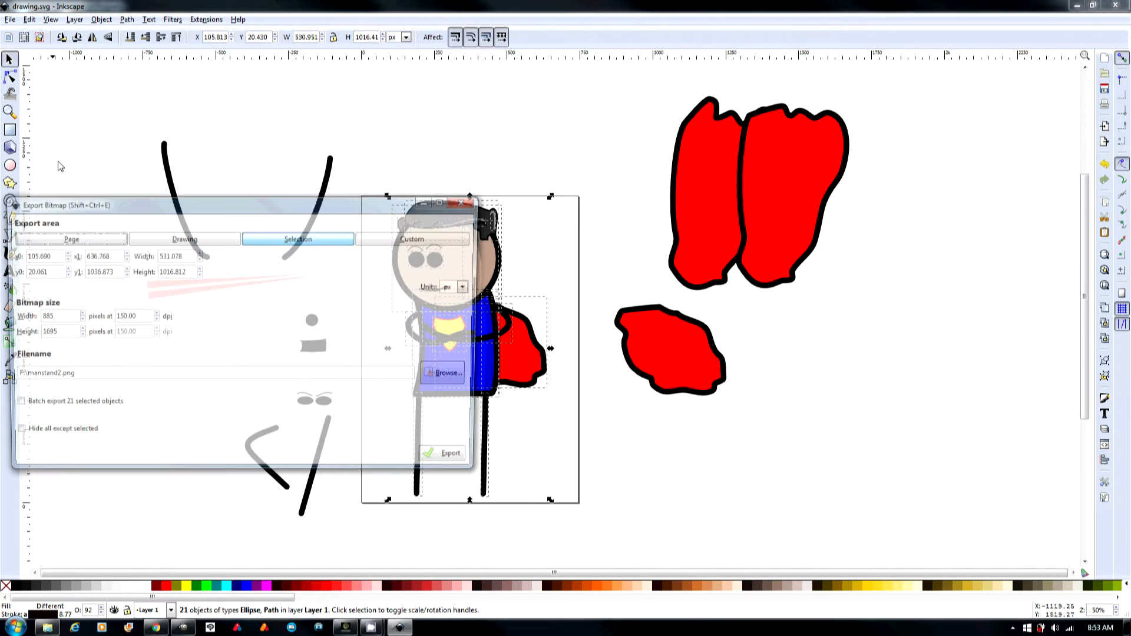
{"action": "left_click", "coordinate": [52, 375]}
{"action": "type", "text": "2"}
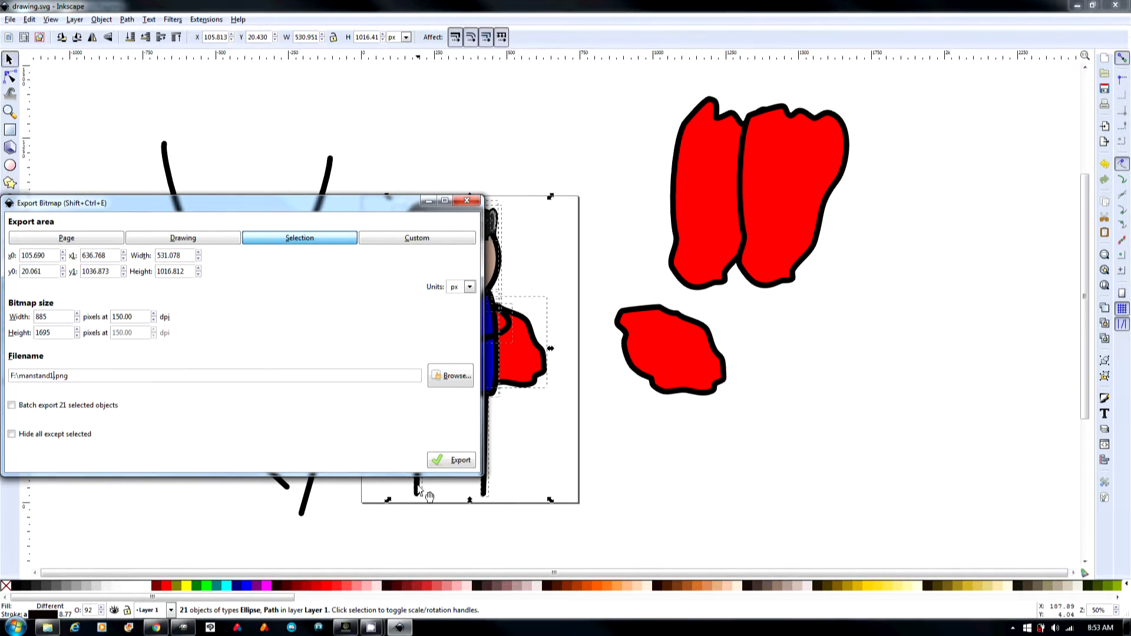
{"action": "left_click", "coordinate": [449, 462]}
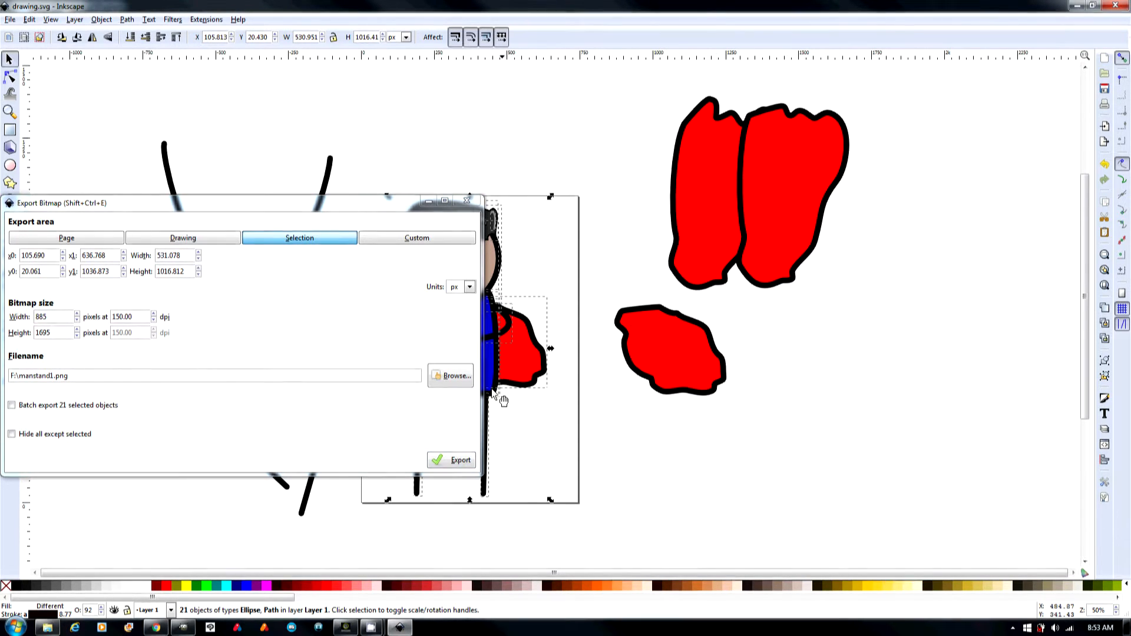
{"action": "left_click", "coordinate": [467, 200]}
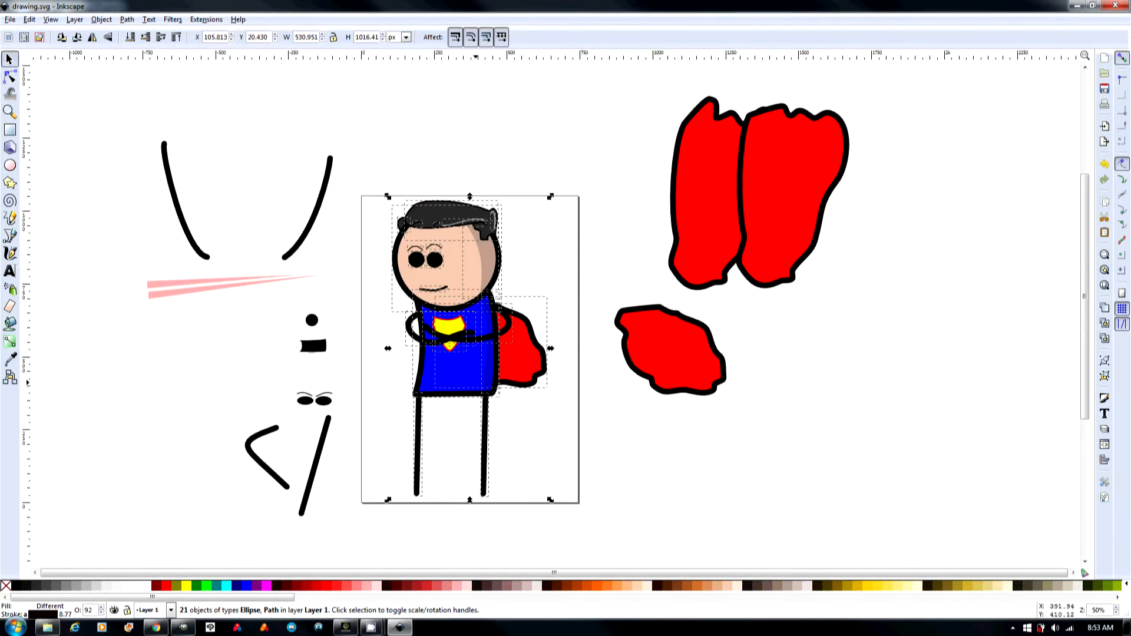
Step: Reshape the nodes of the cape copy beside the page, denting its upper, side and lower edges into a ragged outline
{"action": "left_click", "coordinate": [657, 358]}
{"action": "double_click", "coordinate": [644, 368]}
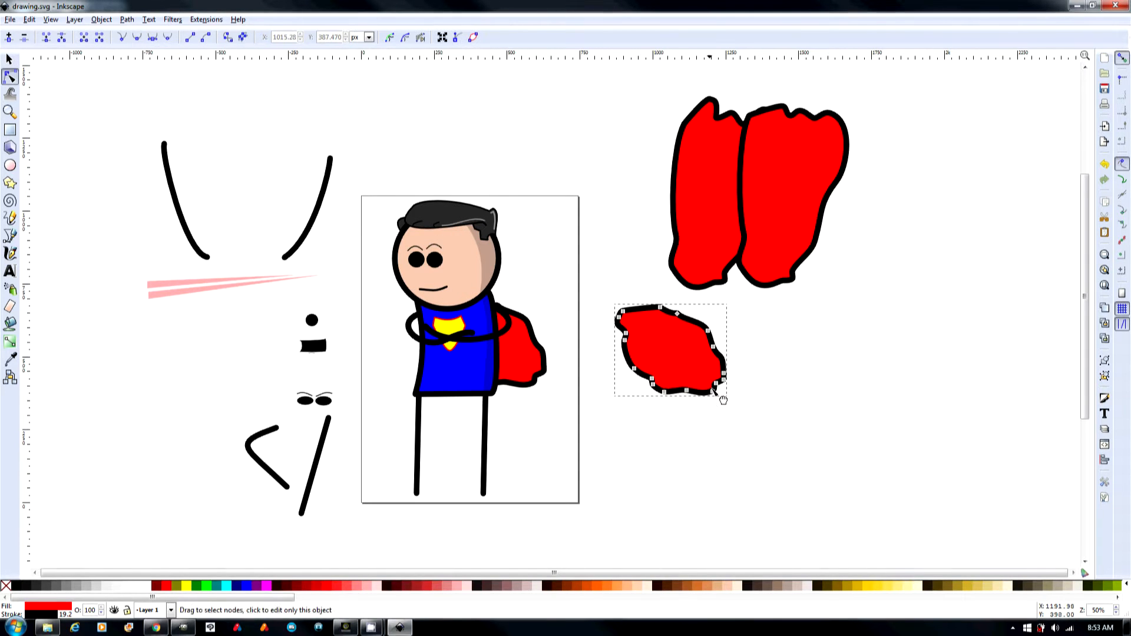
{"action": "left_click", "coordinate": [687, 391]}
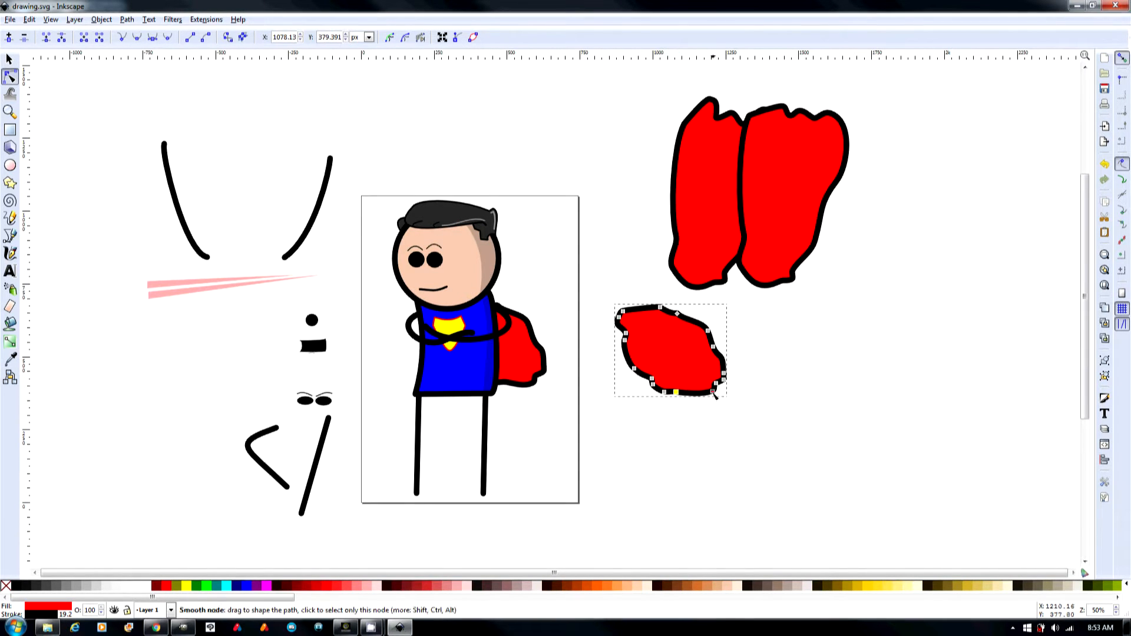
{"action": "left_click_drag", "start_coordinate": [714, 348], "coordinate": [707, 352]}
{"action": "left_click_drag", "start_coordinate": [677, 313], "coordinate": [673, 321]}
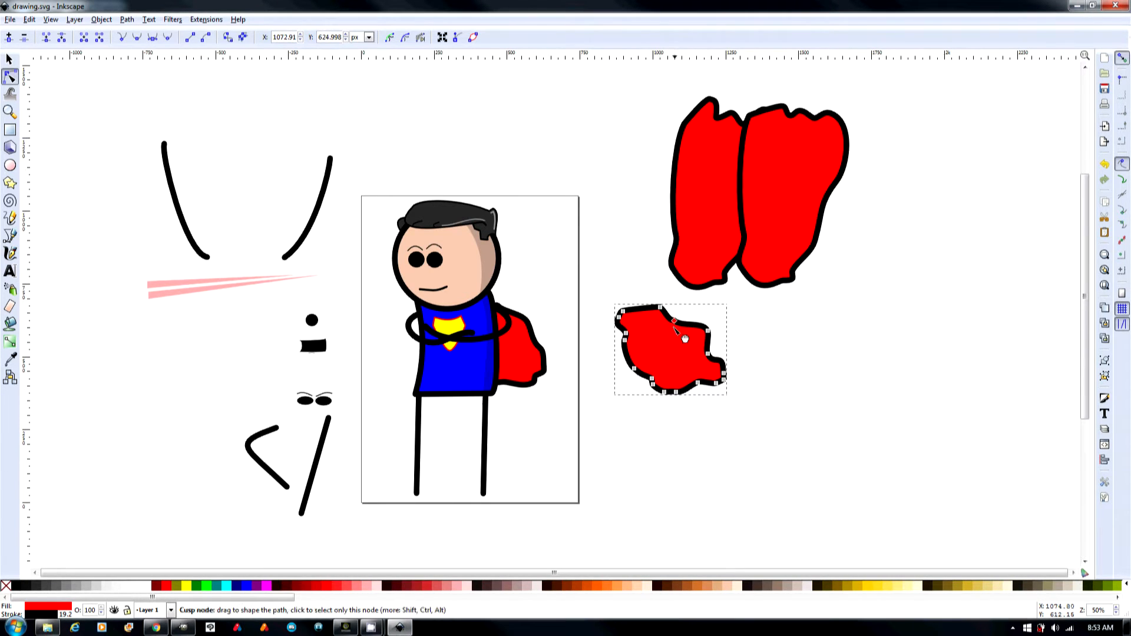
{"action": "left_click_drag", "start_coordinate": [652, 377], "coordinate": [659, 382]}
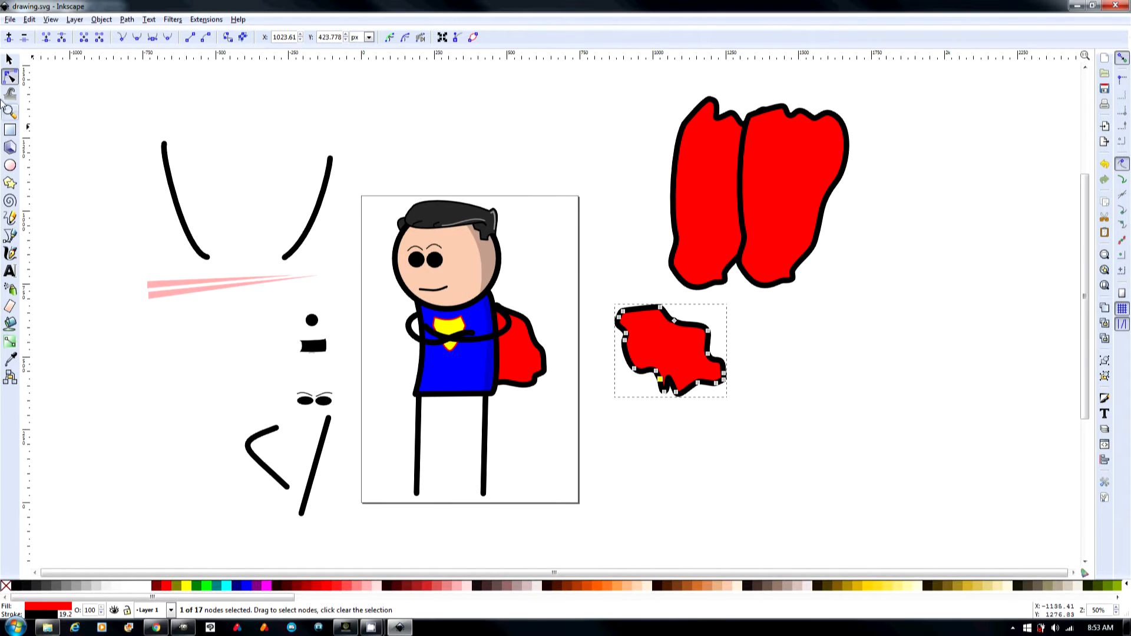
Step: Move the reshaped cape onto the character and lower it in the stacking order until it sits behind the torso
{"action": "left_click", "coordinate": [9, 61]}
{"action": "left_click_drag", "start_coordinate": [661, 358], "coordinate": [501, 348]}
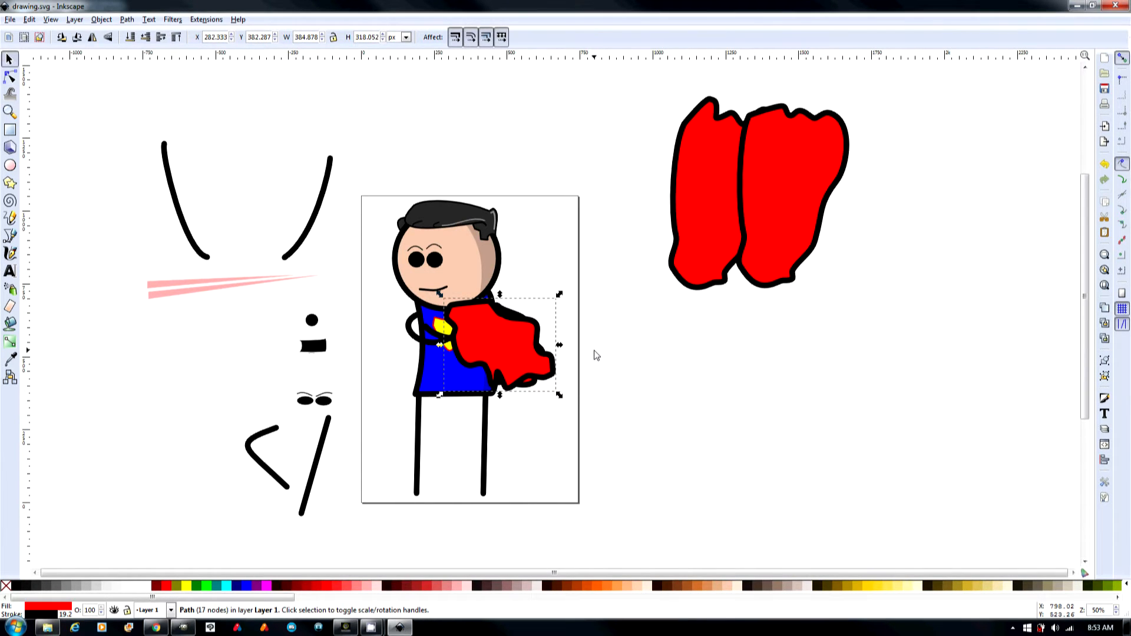
{"action": "key", "text": "Page_Down"}
{"action": "key", "text": "Page_Down"}
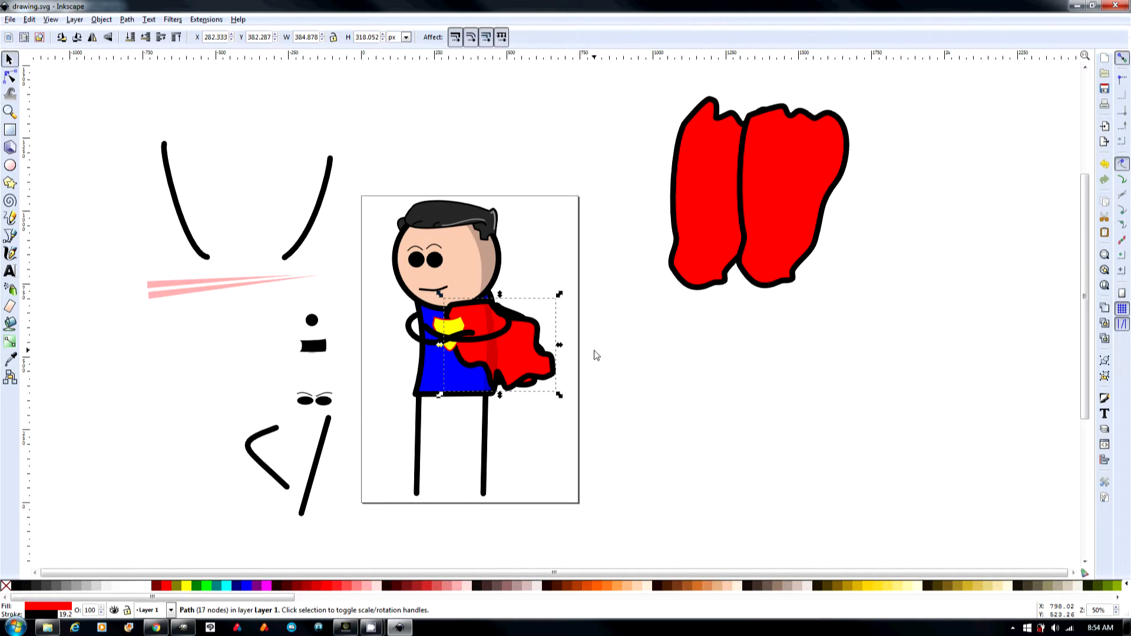
{"action": "key", "text": "Page_Down"}
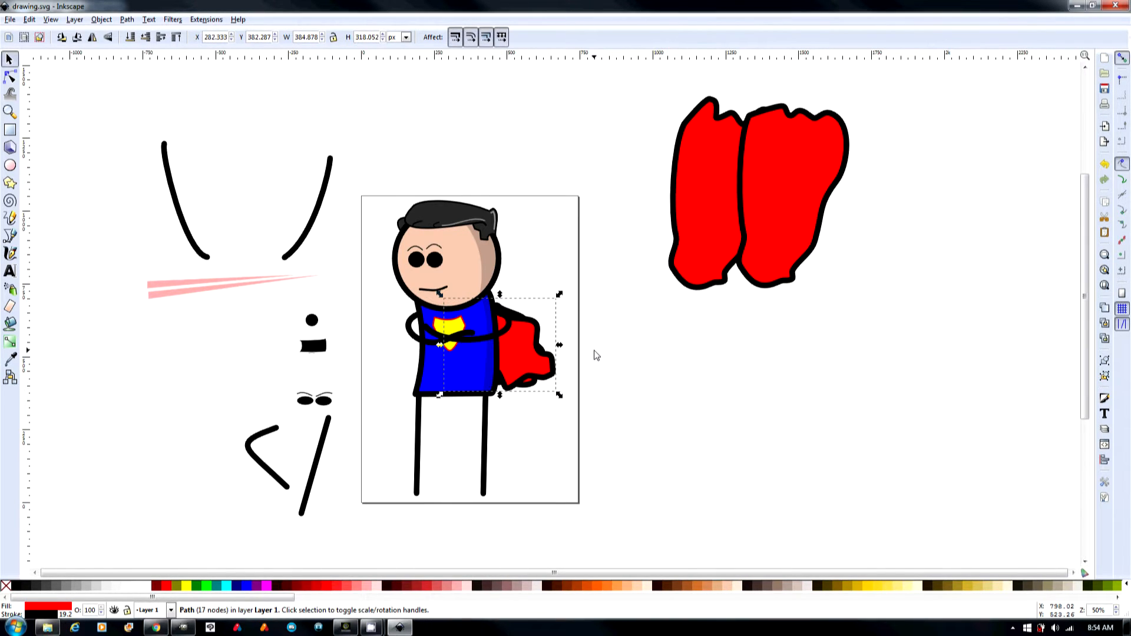
Step: Move the original smooth cape off the page, leaving only the reshaped ragged cape behind the character's torso
{"action": "left_click", "coordinate": [532, 386]}
{"action": "left_click_drag", "start_coordinate": [540, 393], "coordinate": [731, 396]}
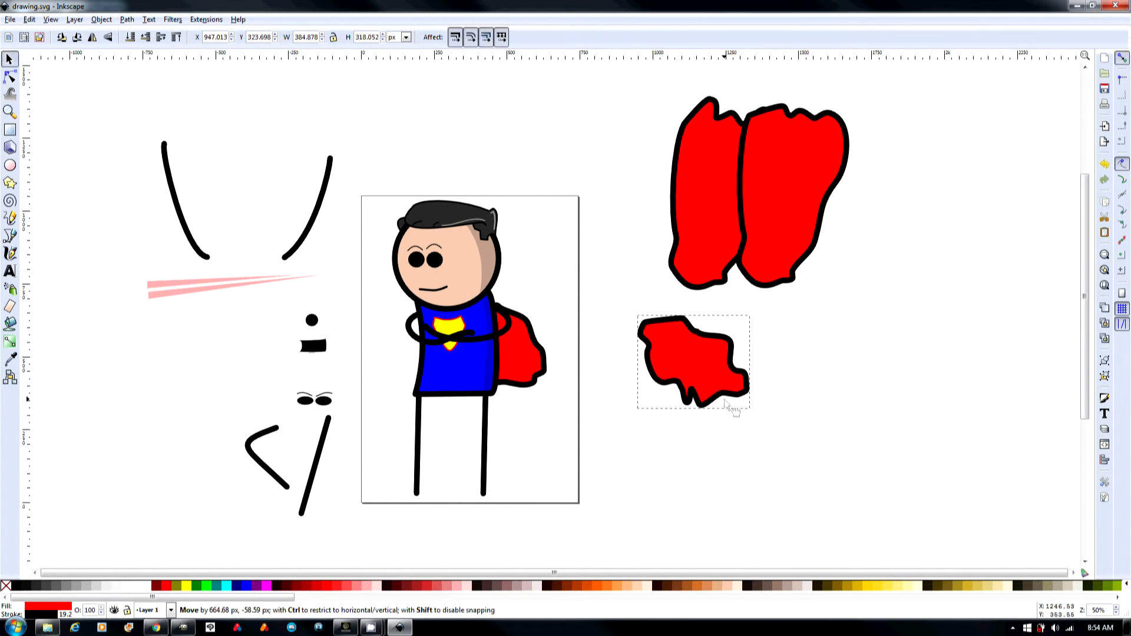
{"action": "left_click_drag", "start_coordinate": [533, 370], "coordinate": [791, 382]}
{"action": "left_click_drag", "start_coordinate": [650, 353], "coordinate": [471, 334]}
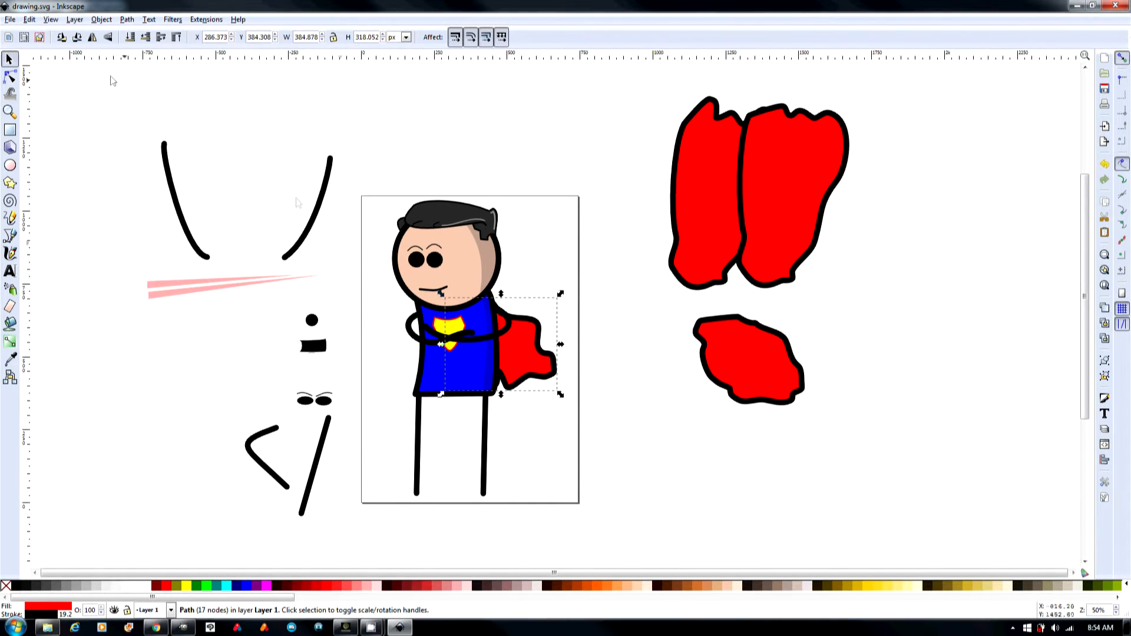
Step: Export the whole character with the ragged cape as a bitmap of the selection to F:\manstand2.png
{"action": "left_click", "coordinate": [9, 20]}
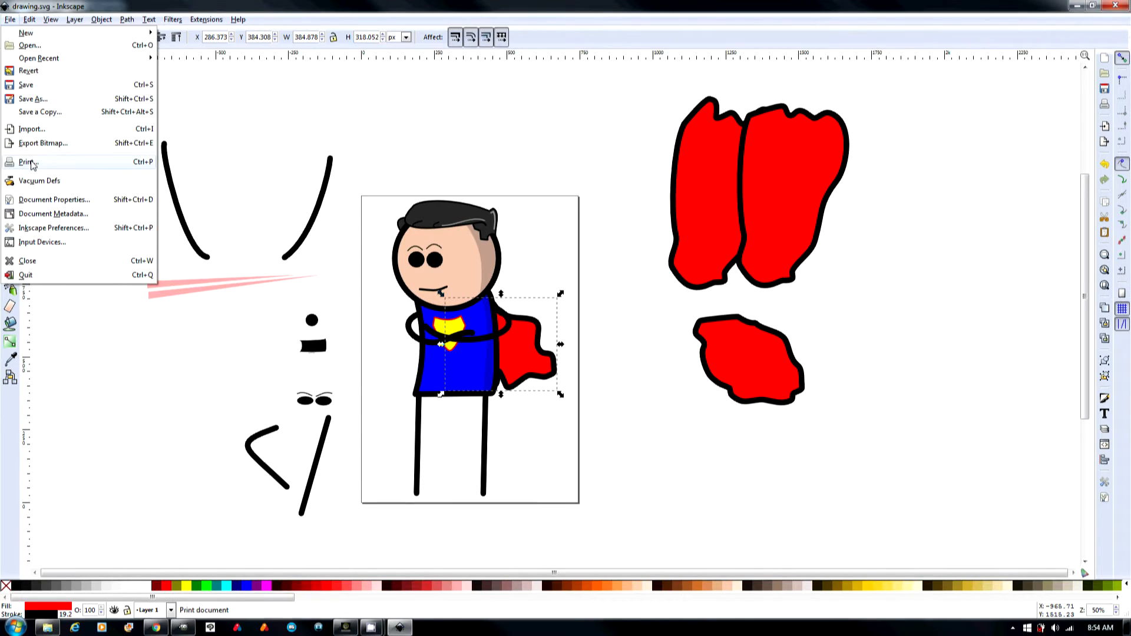
{"action": "left_click", "coordinate": [46, 152]}
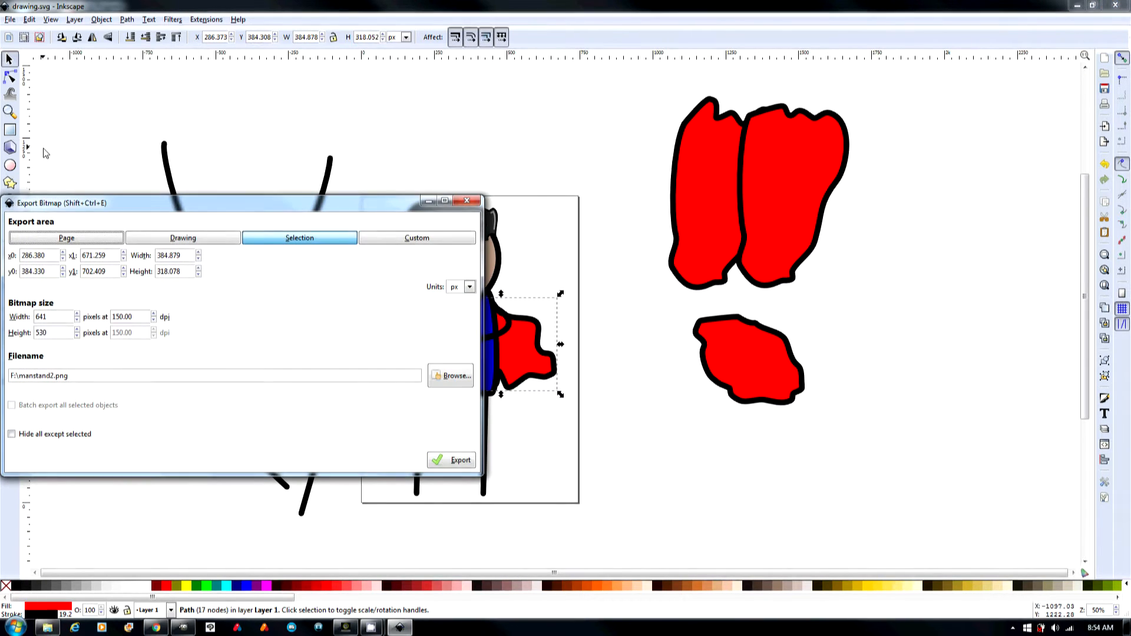
{"action": "left_click", "coordinate": [382, 185]}
{"action": "left_click_drag", "start_coordinate": [368, 208], "coordinate": [68, 231]}
{"action": "left_click_drag", "start_coordinate": [353, 177], "coordinate": [614, 522]}
{"action": "left_click_drag", "start_coordinate": [89, 229], "coordinate": [604, 214]}
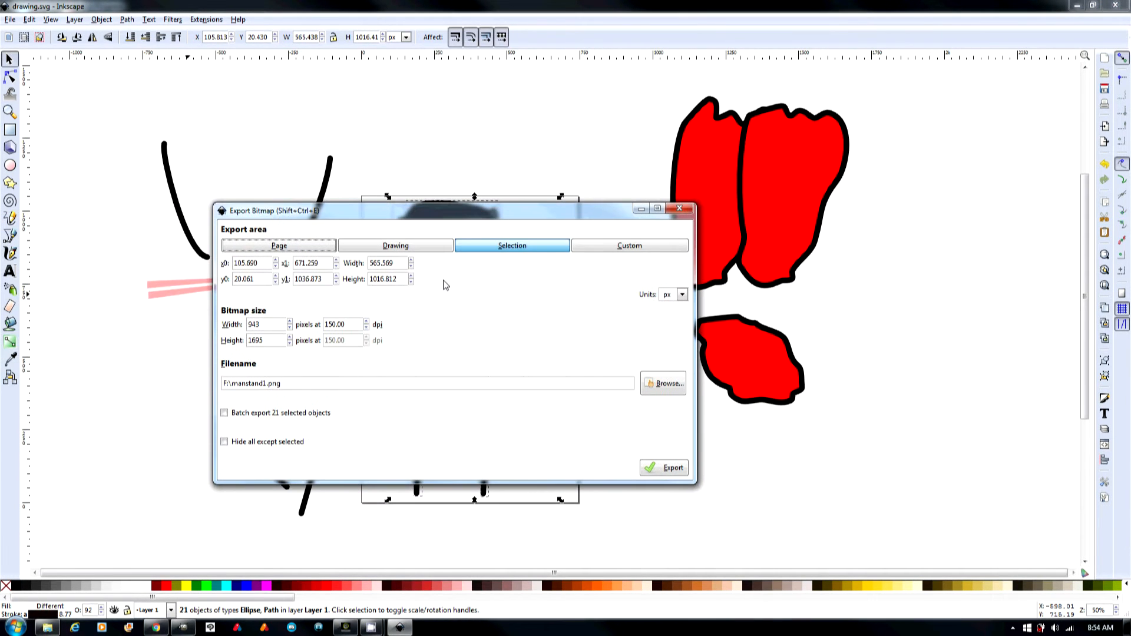
{"action": "left_click", "coordinate": [268, 384]}
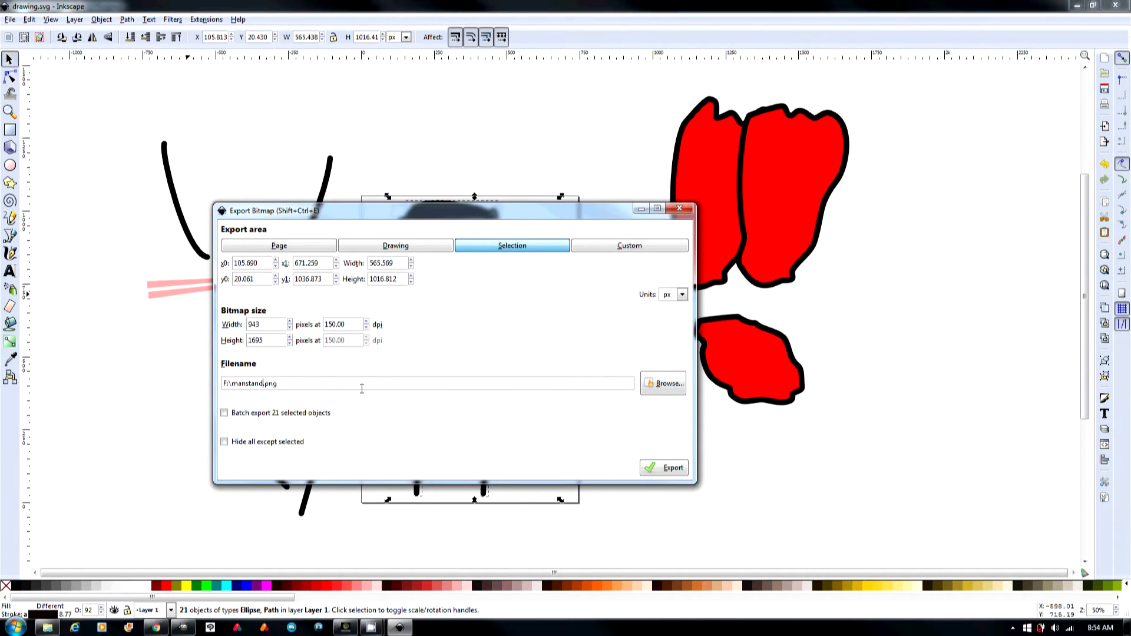
{"action": "type", "text": "2"}
{"action": "key", "text": "Return"}
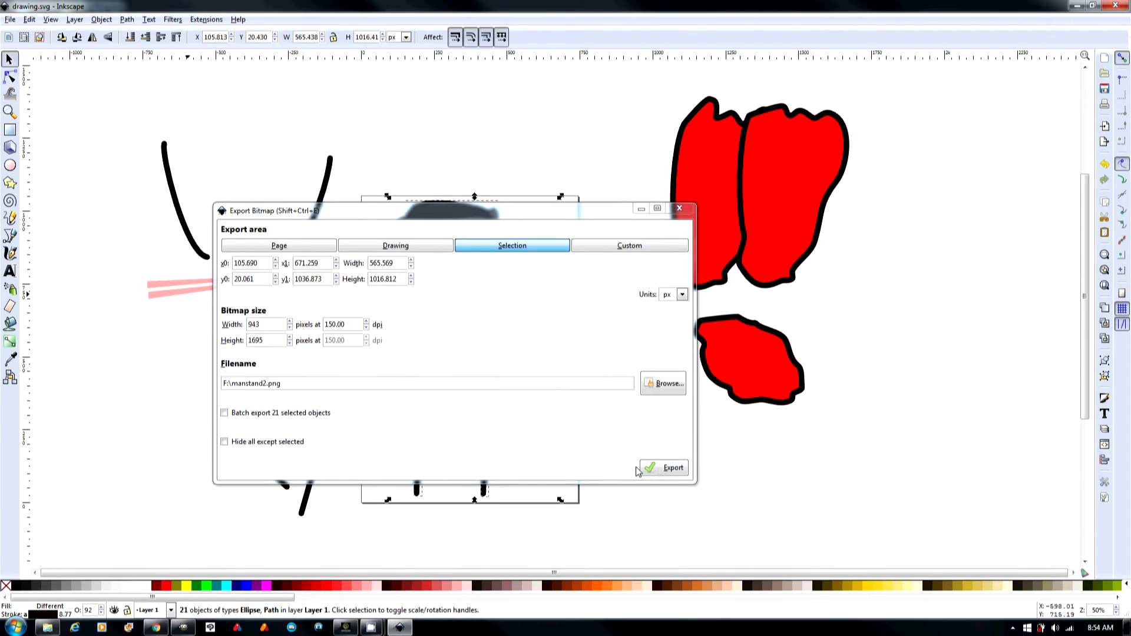
{"action": "left_click", "coordinate": [641, 209]}
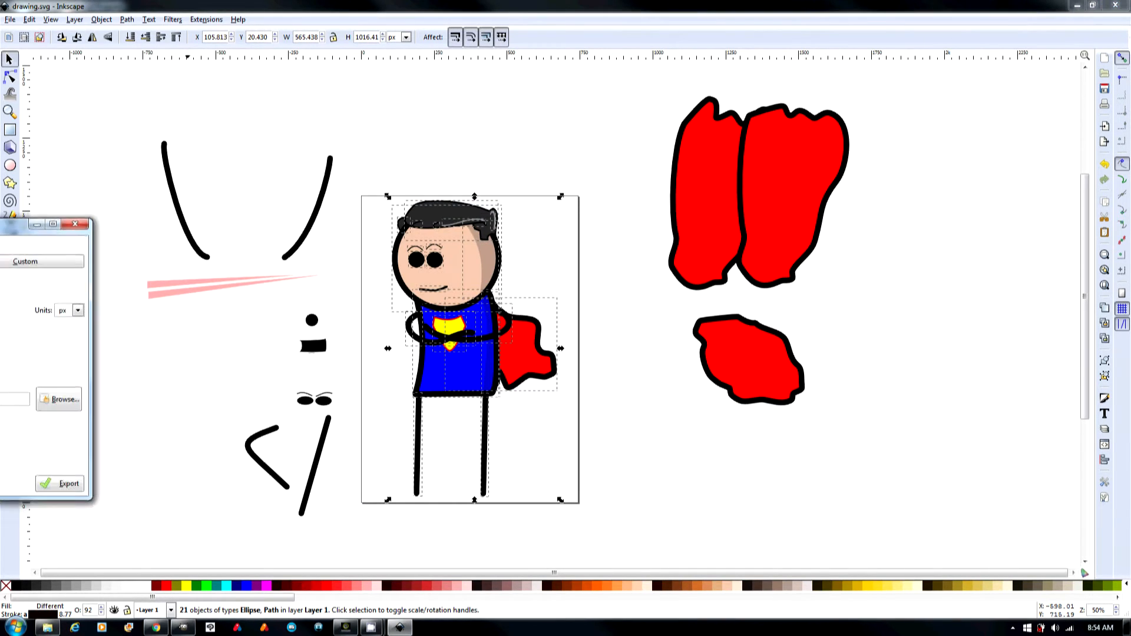
{"action": "left_click", "coordinate": [596, 320]}
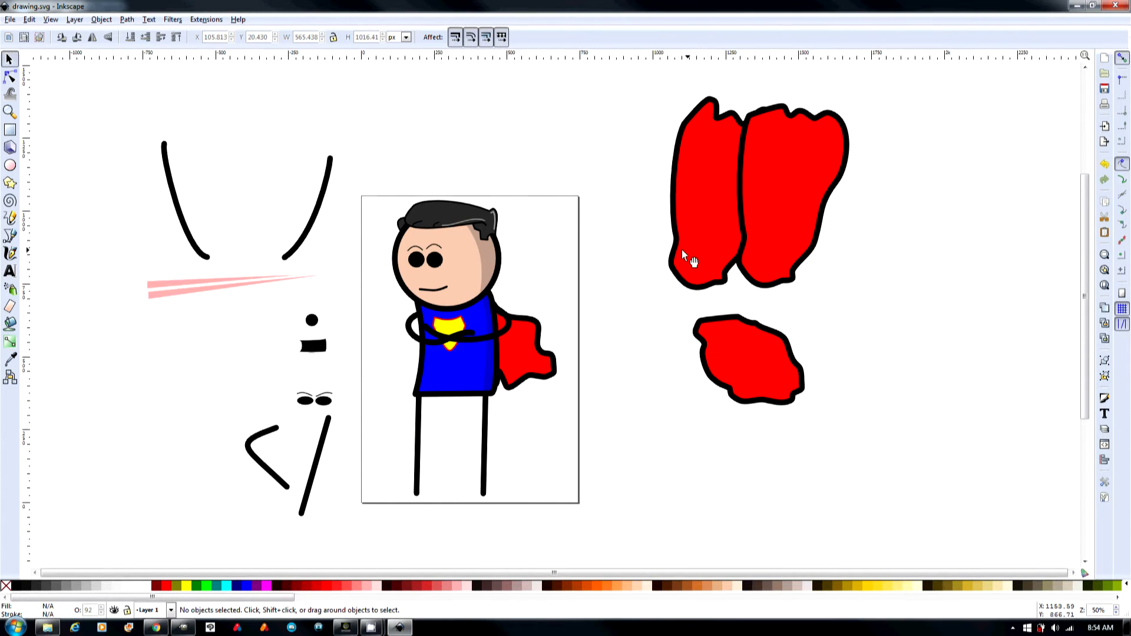
Step: Swap the ragged cape for the taller upward-blown cape, placing it behind the character's head
{"action": "left_click_drag", "start_coordinate": [542, 341], "coordinate": [889, 377]}
{"action": "left_click_drag", "start_coordinate": [716, 231], "coordinate": [472, 263]}
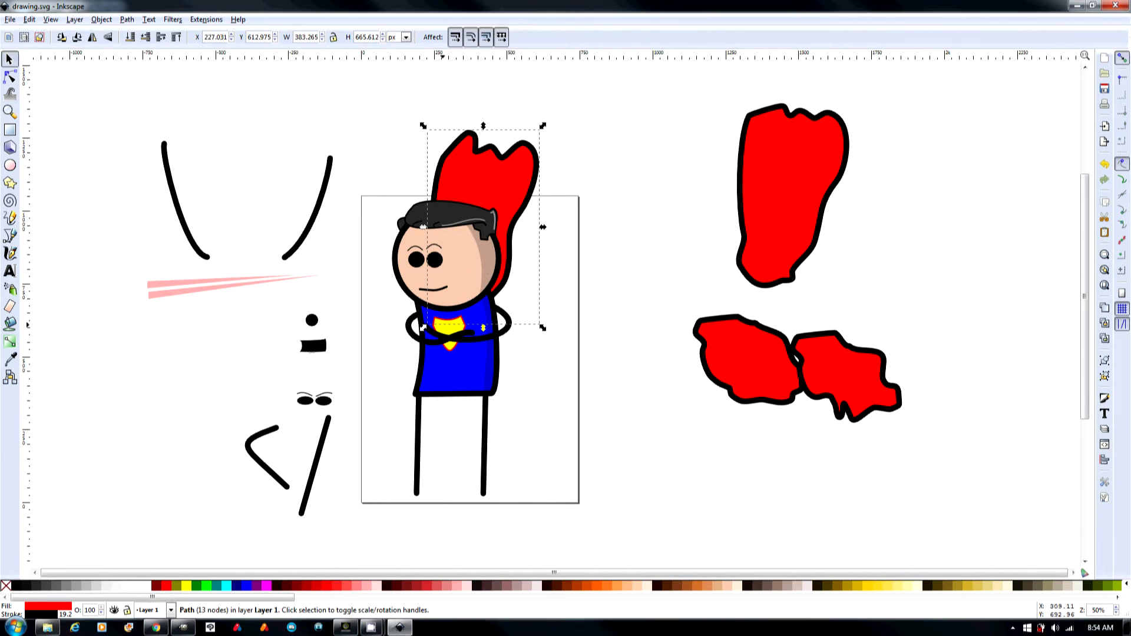
Step: Replace the crossed arms with the two raised arms, attaching them at the character's shoulders
{"action": "left_click", "coordinate": [422, 344]}
{"action": "left_click", "coordinate": [508, 333], "text": "shift"}
{"action": "left_click_drag", "start_coordinate": [510, 333], "coordinate": [198, 342]}
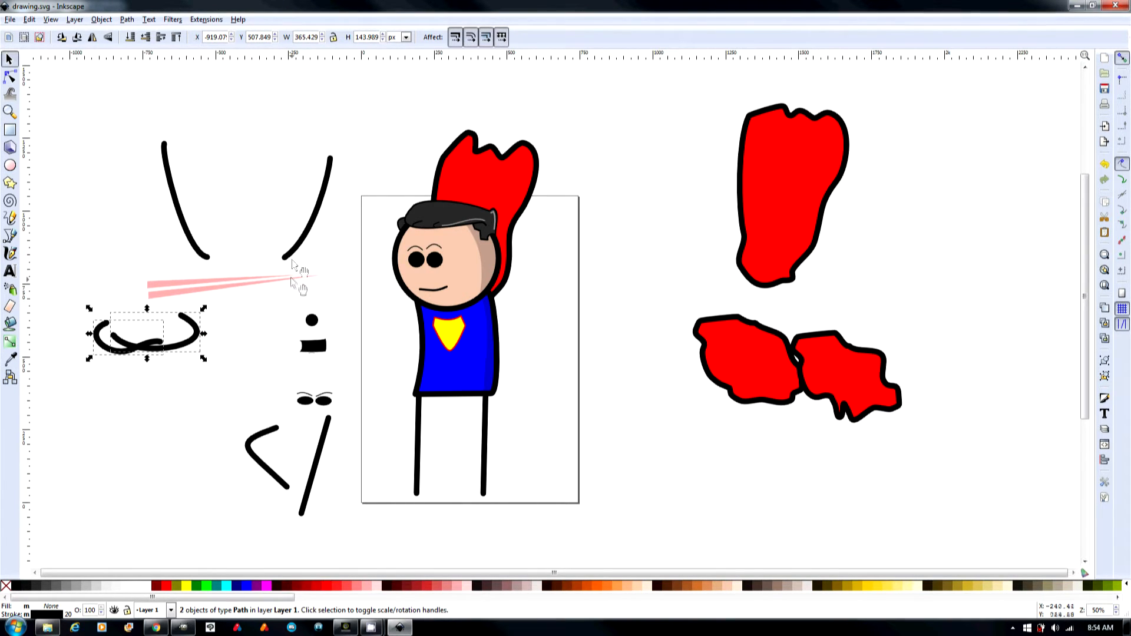
{"action": "left_click", "coordinate": [285, 257]}
{"action": "left_click", "coordinate": [209, 258], "text": "shift"}
{"action": "left_click_drag", "start_coordinate": [295, 261], "coordinate": [511, 321]}
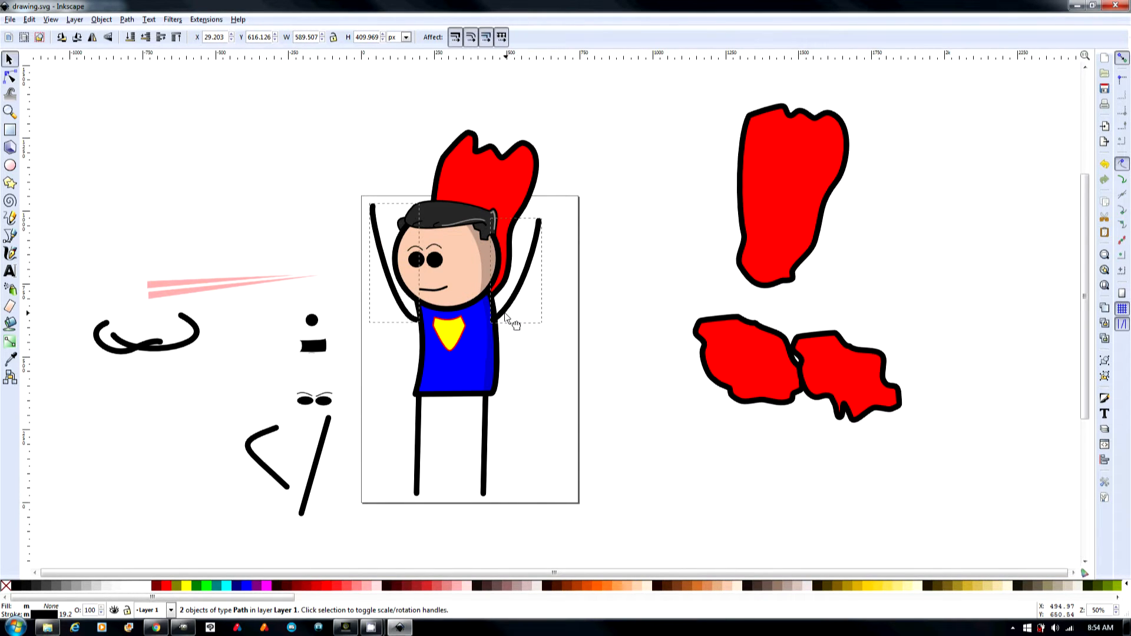
Step: Replace the two straight standing legs with the bent leg and the slanted leg, attached under the torso
{"action": "left_click", "coordinate": [418, 449]}
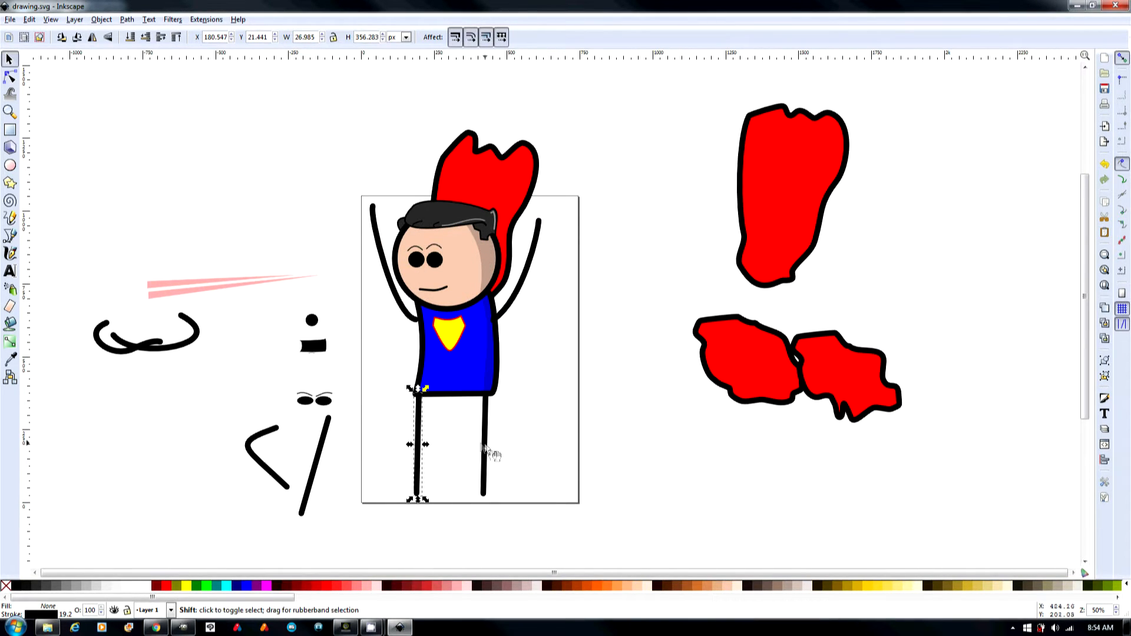
{"action": "left_click", "coordinate": [487, 448], "text": "shift"}
{"action": "left_click_drag", "start_coordinate": [487, 448], "coordinate": [793, 493]}
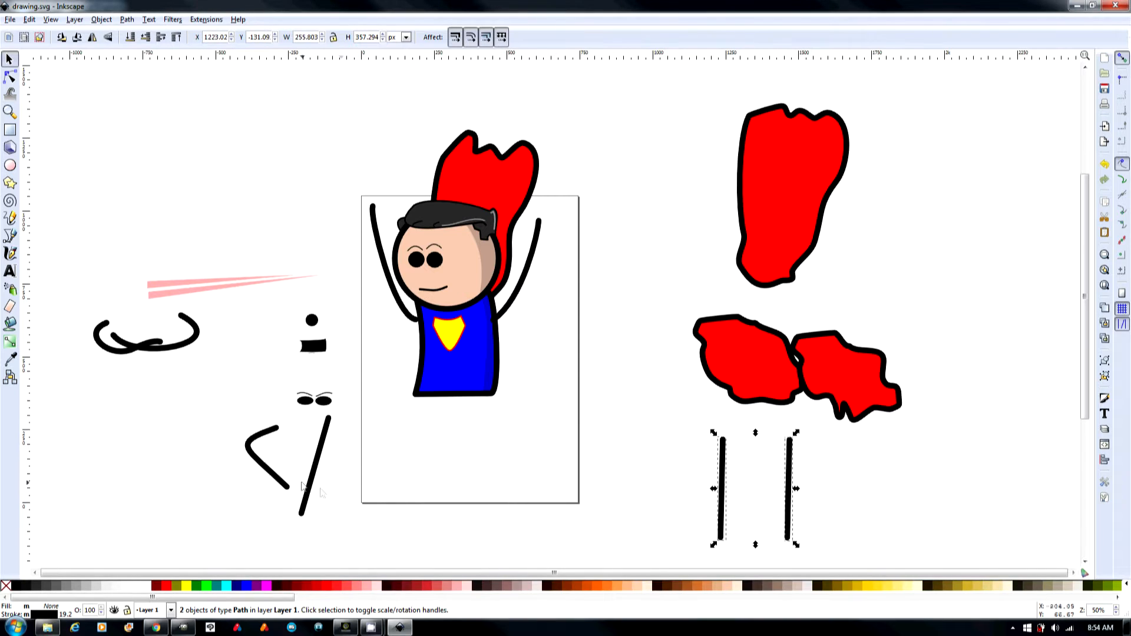
{"action": "left_click", "coordinate": [263, 439]}
{"action": "left_click", "coordinate": [315, 458], "text": "shift"}
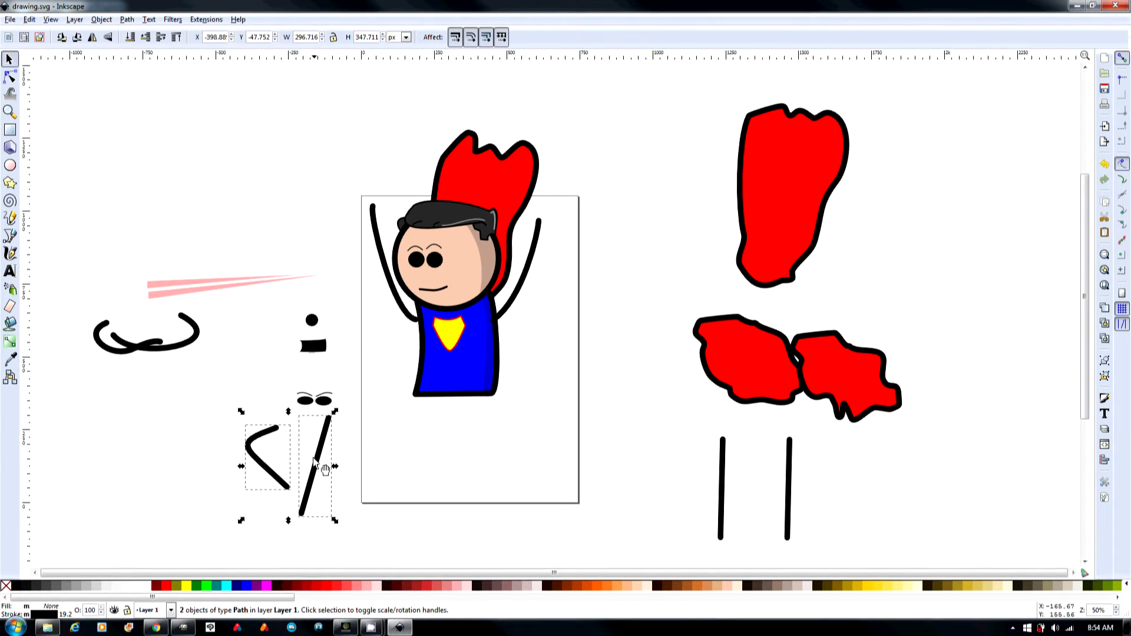
{"action": "left_click_drag", "start_coordinate": [319, 465], "coordinate": [471, 428]}
{"action": "left_click", "coordinate": [510, 430]}
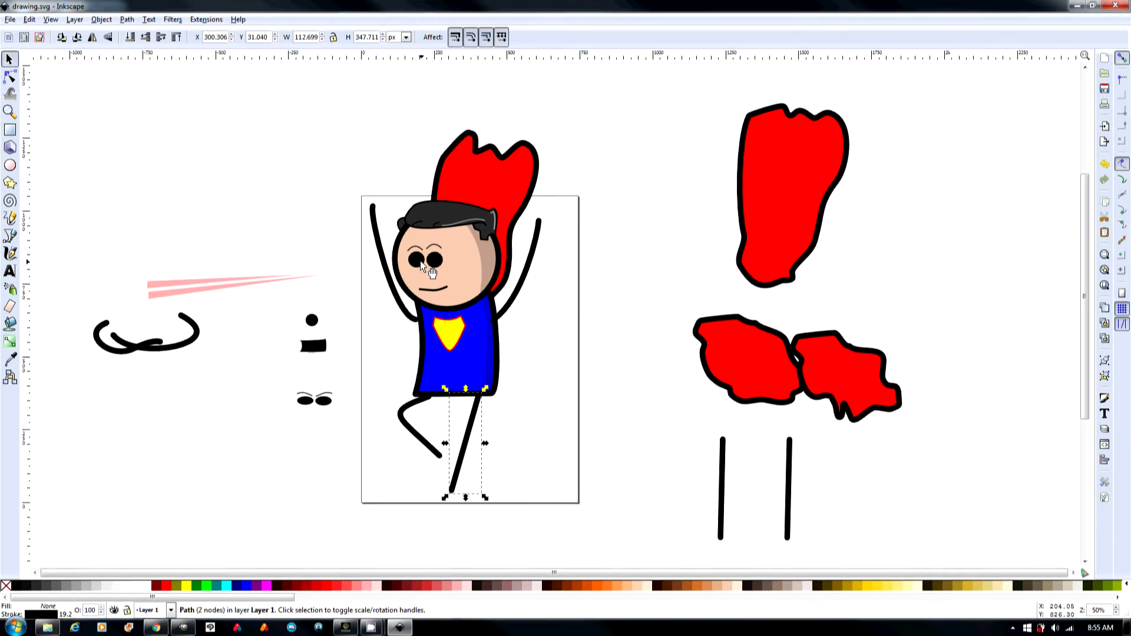
Step: Shift the eyes, eyebrows and mouth together about 22 px down and 4 px left on the face
{"action": "left_click", "coordinate": [436, 254]}
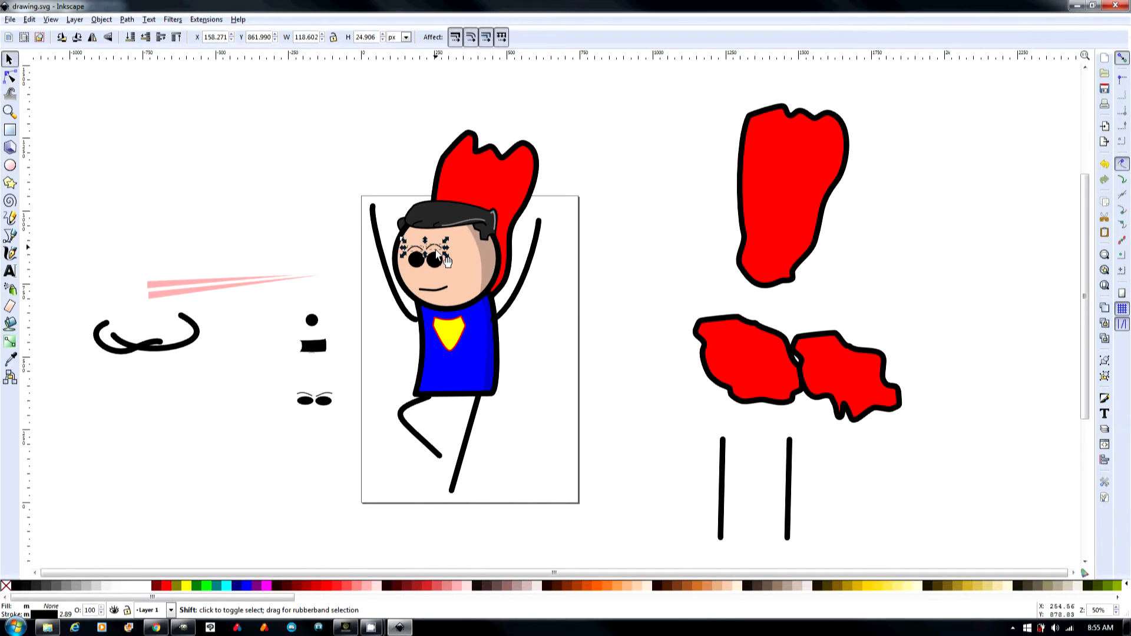
{"action": "left_click", "coordinate": [437, 263], "text": "shift"}
{"action": "left_click", "coordinate": [433, 291], "text": "shift"}
{"action": "left_click_drag", "start_coordinate": [434, 266], "coordinate": [433, 272]}
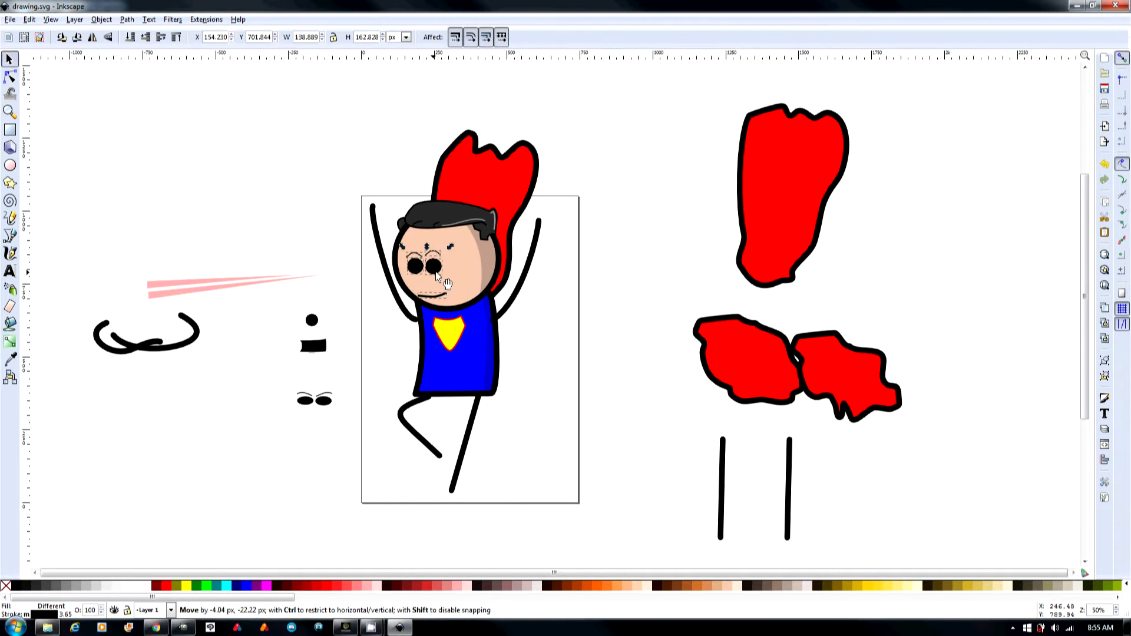
Step: Export the whole flying character as manfly.png to the KINGSTON (F:) drive
{"action": "left_click_drag", "start_coordinate": [345, 107], "coordinate": [613, 525]}
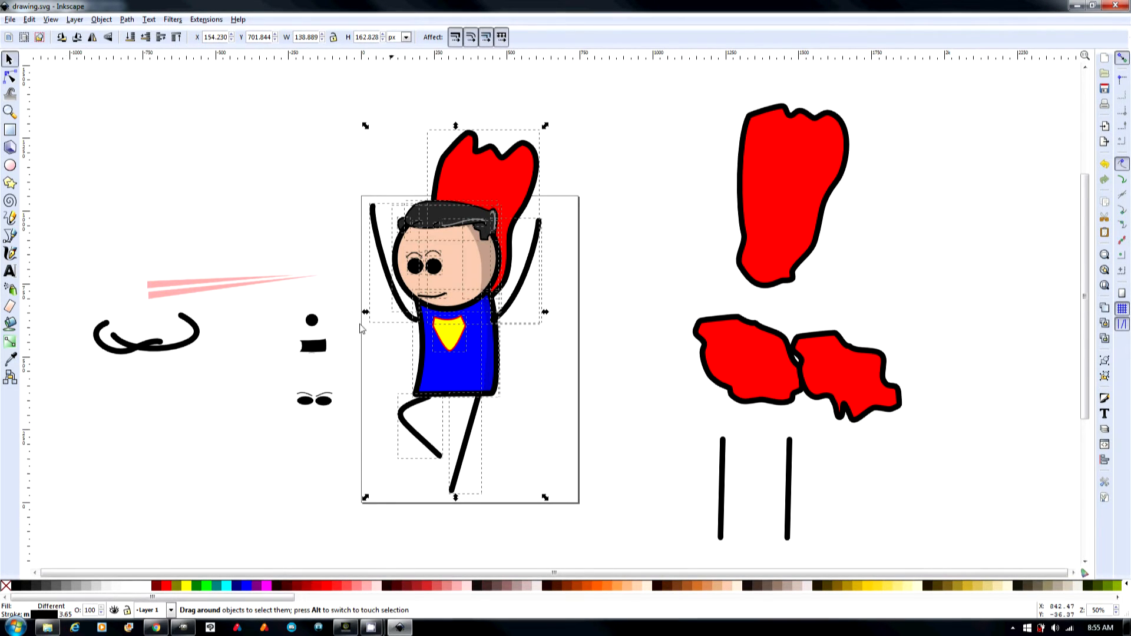
{"action": "left_click", "coordinate": [10, 20]}
{"action": "left_click", "coordinate": [44, 149]}
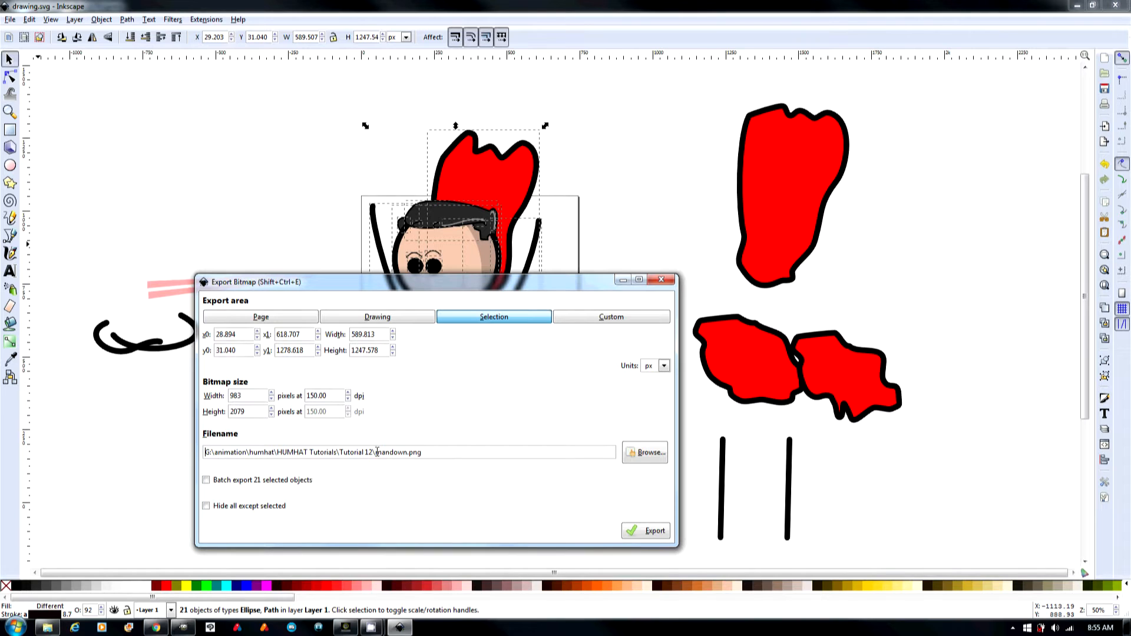
{"action": "left_click_drag", "start_coordinate": [375, 452], "coordinate": [91, 445]}
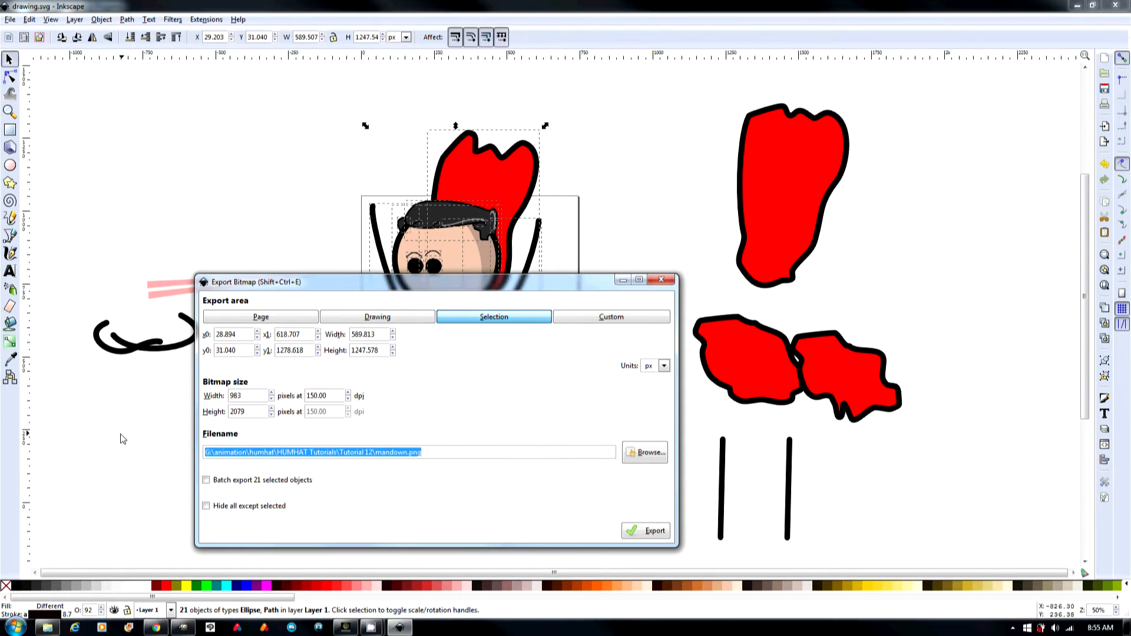
{"action": "left_click", "coordinate": [645, 452]}
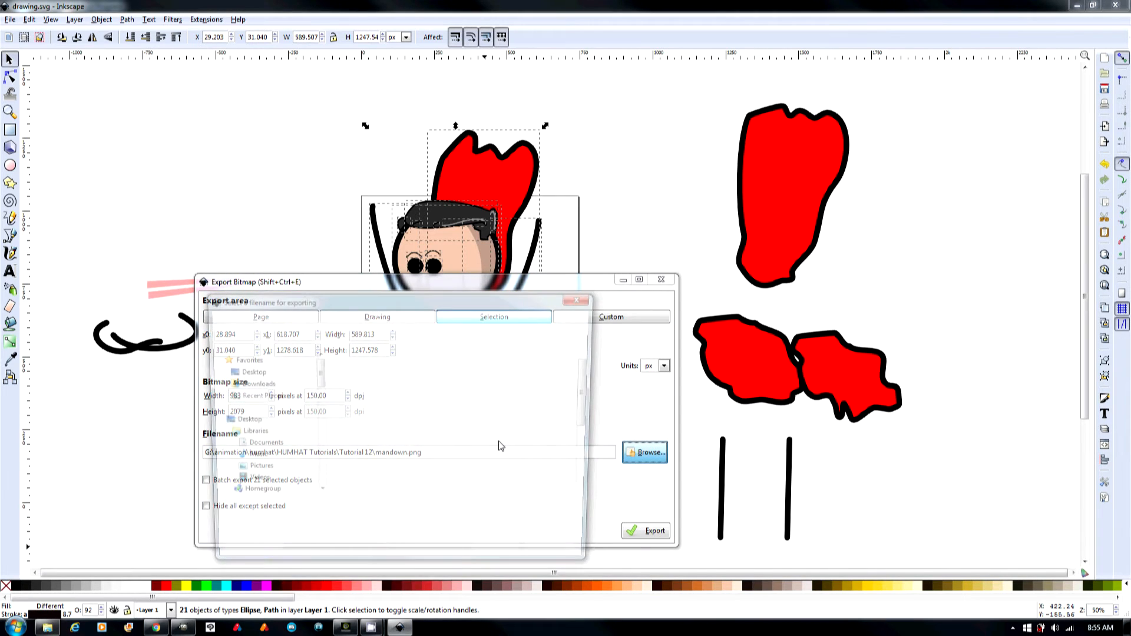
{"action": "scroll", "coordinate": [318, 487], "scroll_direction": "down", "scroll_amount": 3}
{"action": "scroll", "coordinate": [318, 471], "scroll_direction": "up", "scroll_amount": 6}
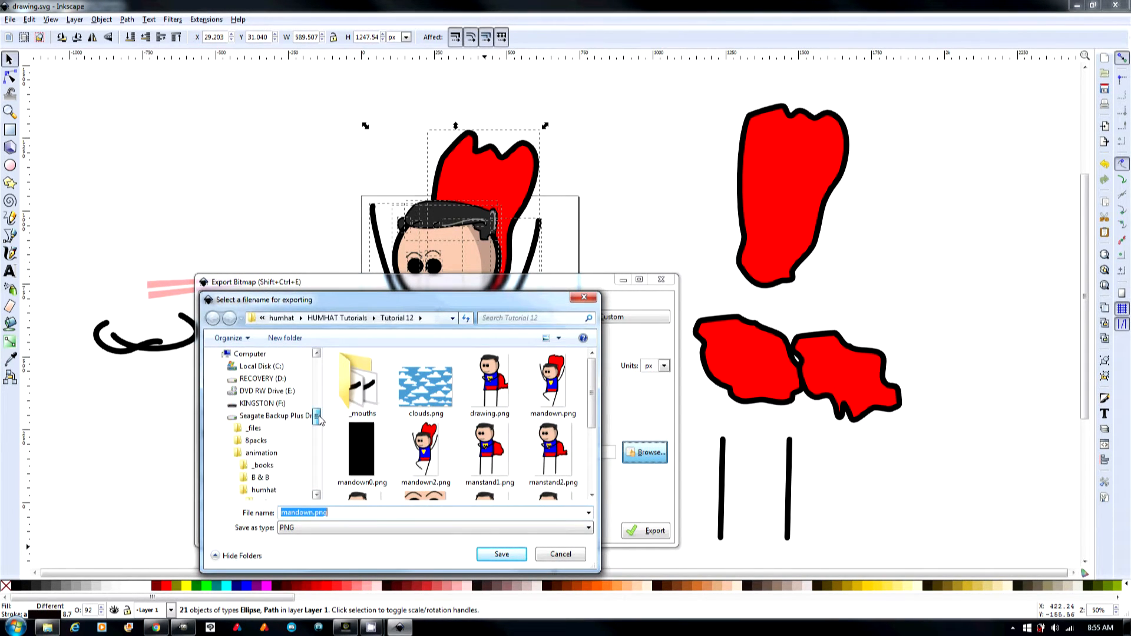
{"action": "left_click", "coordinate": [262, 403]}
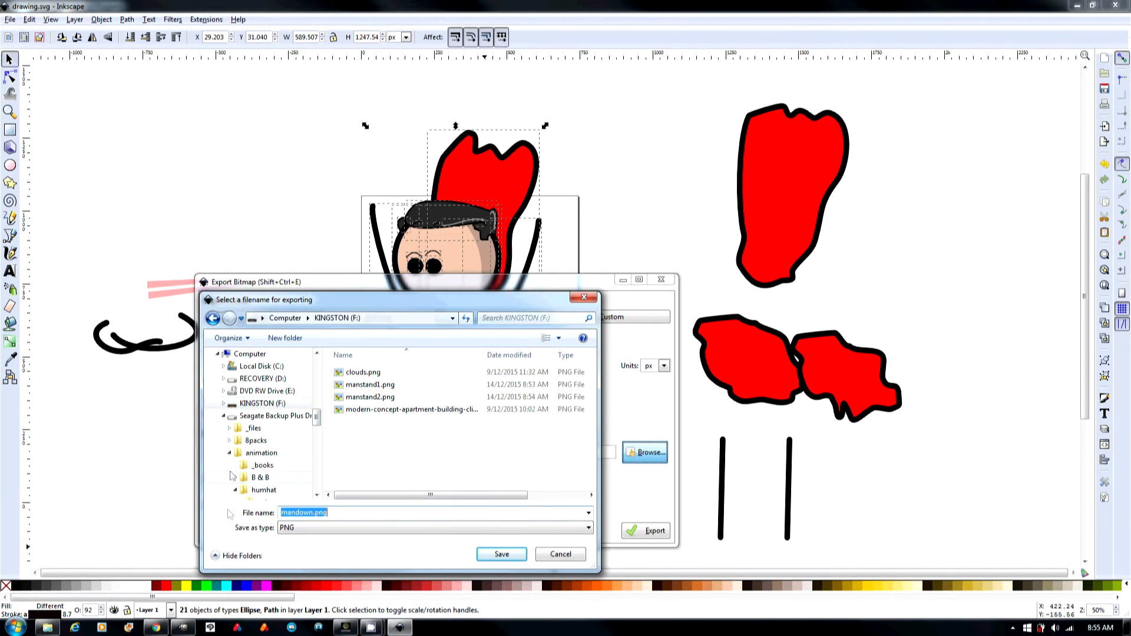
{"action": "type", "text": "manfly"}
{"action": "key", "text": "Return"}
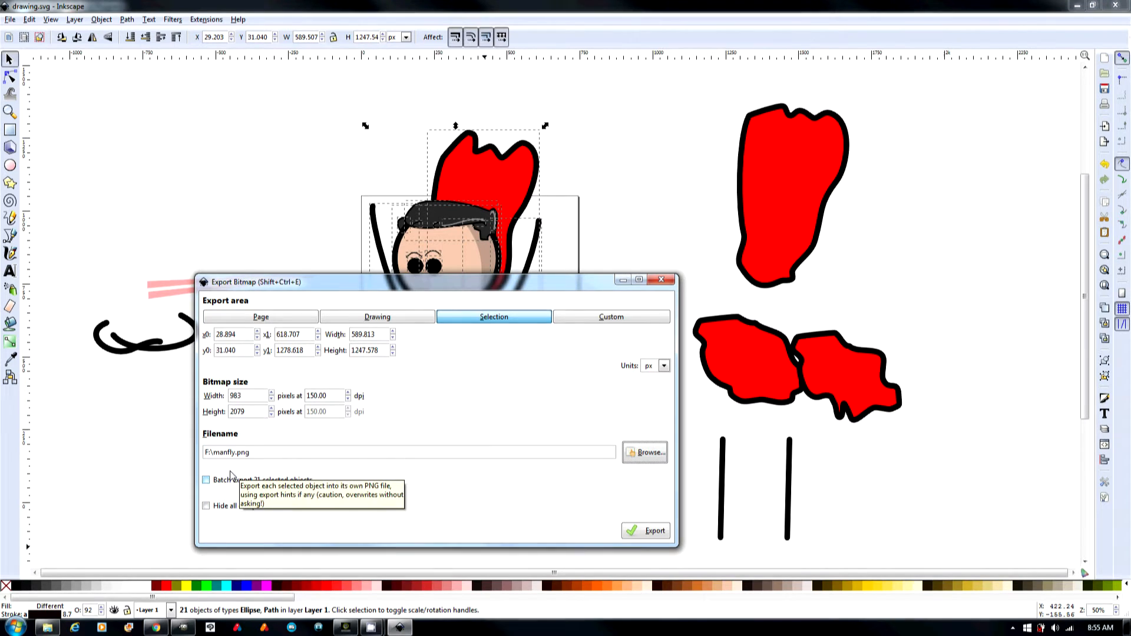
{"action": "left_click", "coordinate": [638, 532]}
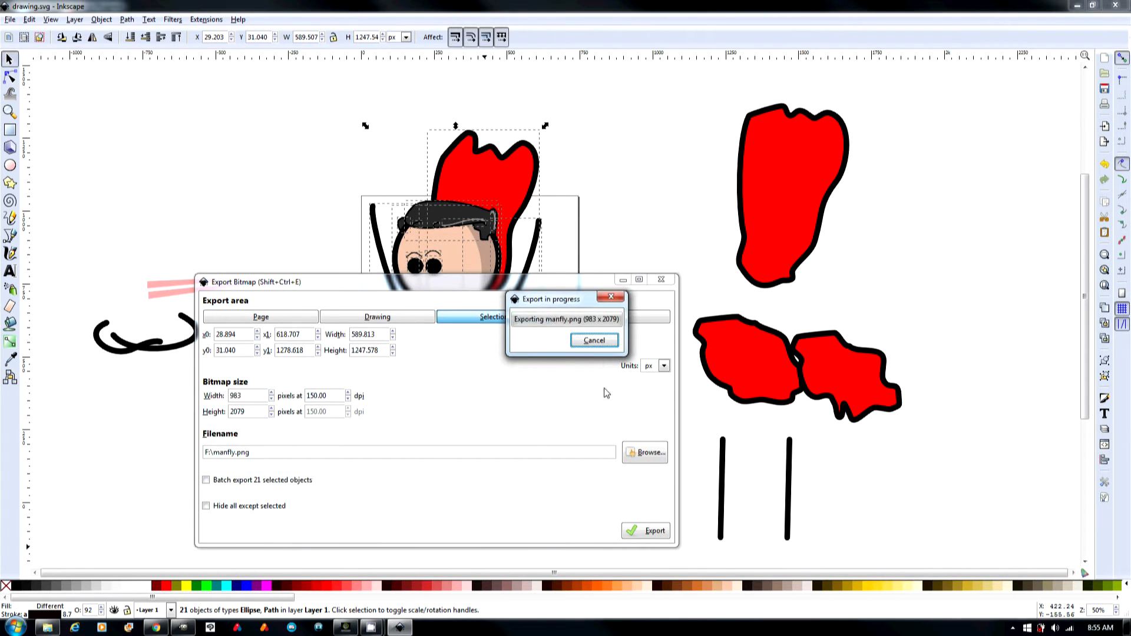
{"action": "left_click_drag", "start_coordinate": [575, 286], "coordinate": [0, 291]}
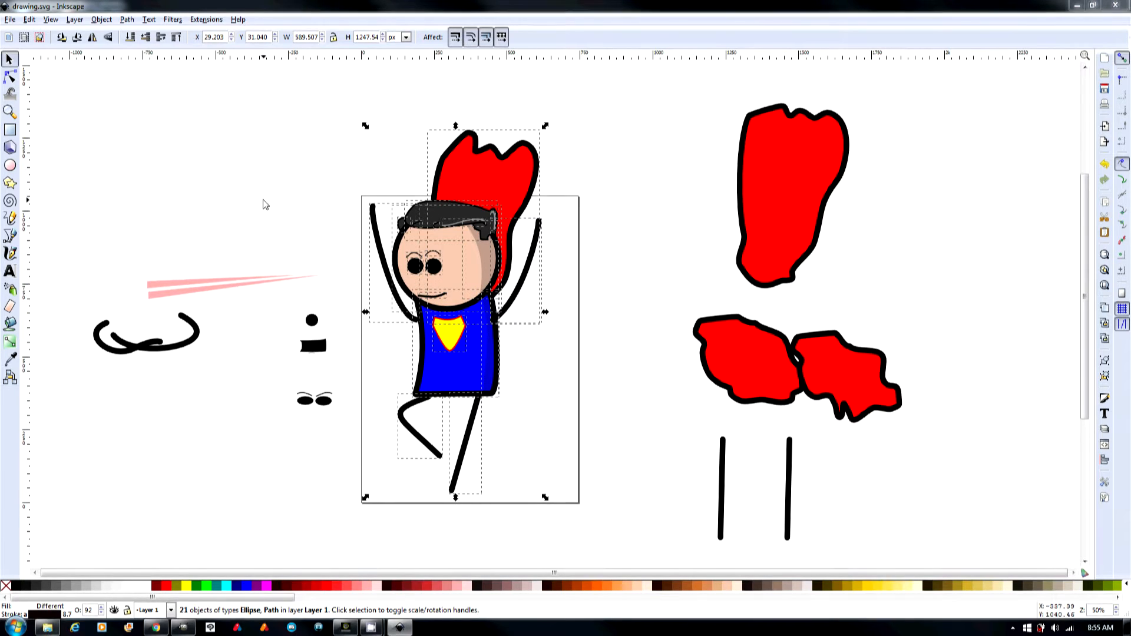
Step: Undo the last shift of the facial features and move the mouth off the face onto the empty canvas beside the character
{"action": "left_click", "coordinate": [312, 235]}
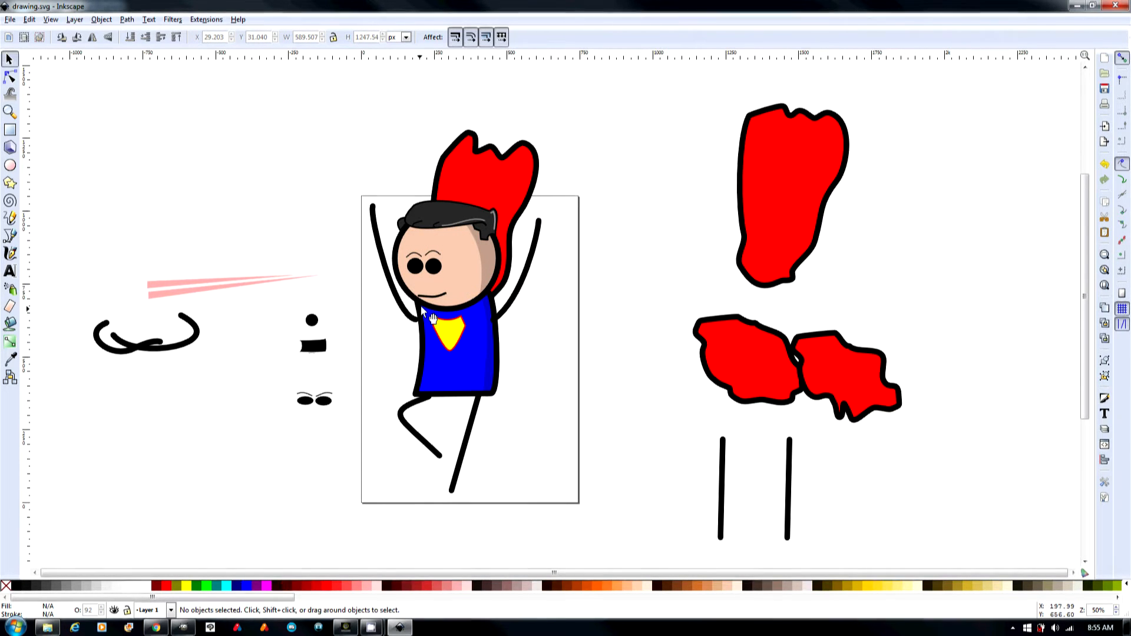
{"action": "key", "text": "ctrl+z"}
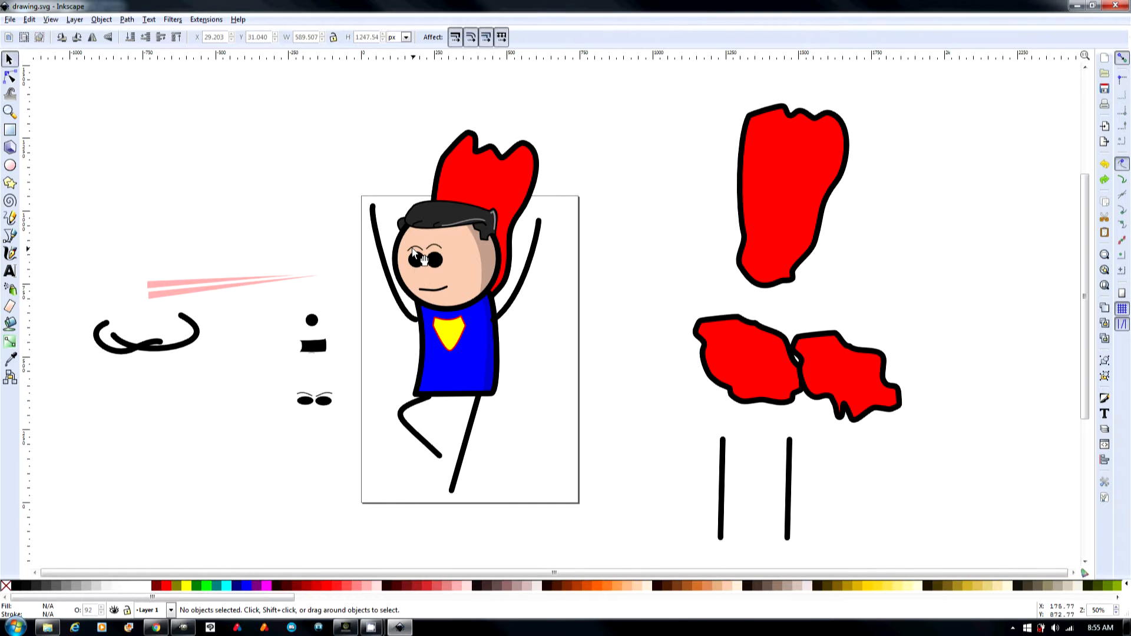
{"action": "left_click", "coordinate": [437, 288]}
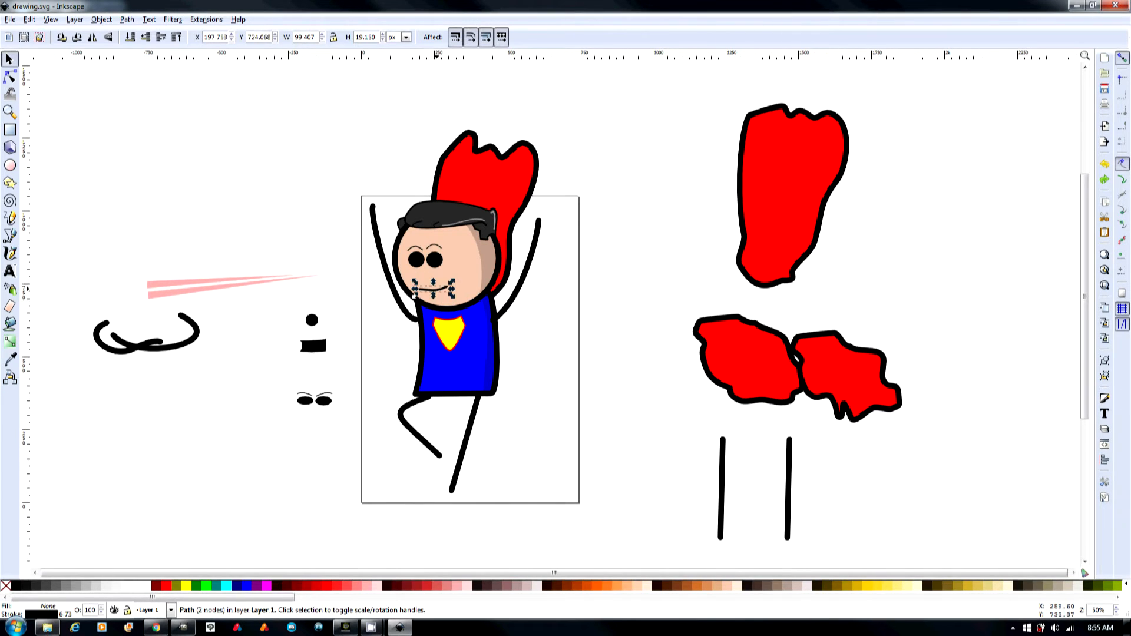
{"action": "left_click_drag", "start_coordinate": [435, 288], "coordinate": [257, 225]}
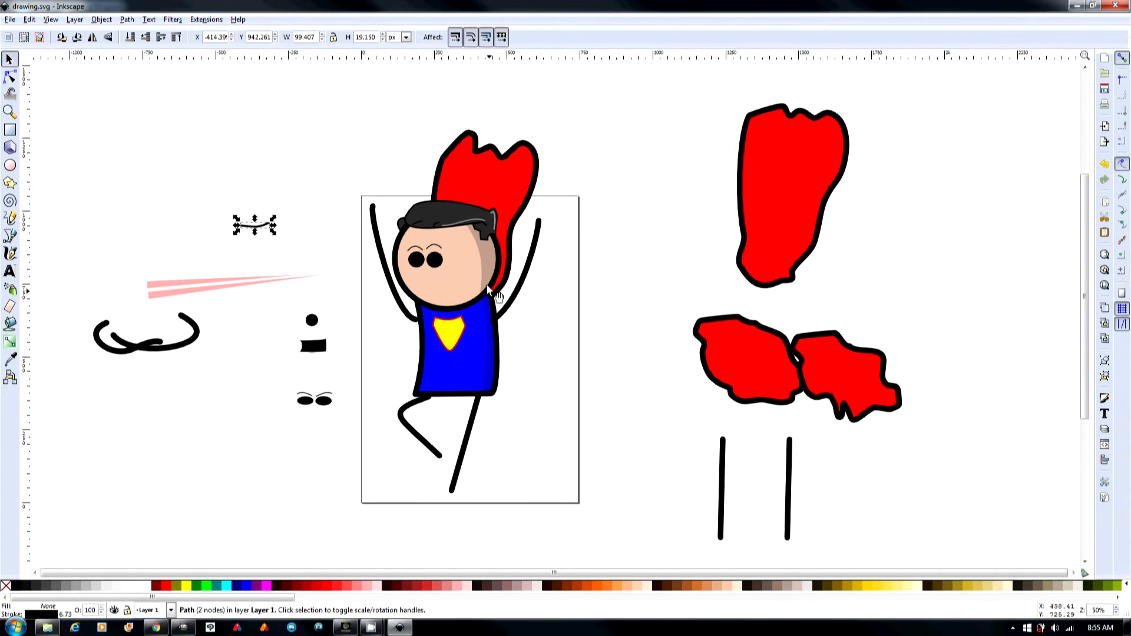
Step: Replace the upward-blown cape with the smoother rounded cape, placing it behind the character's torso
{"action": "left_click_drag", "start_coordinate": [510, 160], "coordinate": [725, 136]}
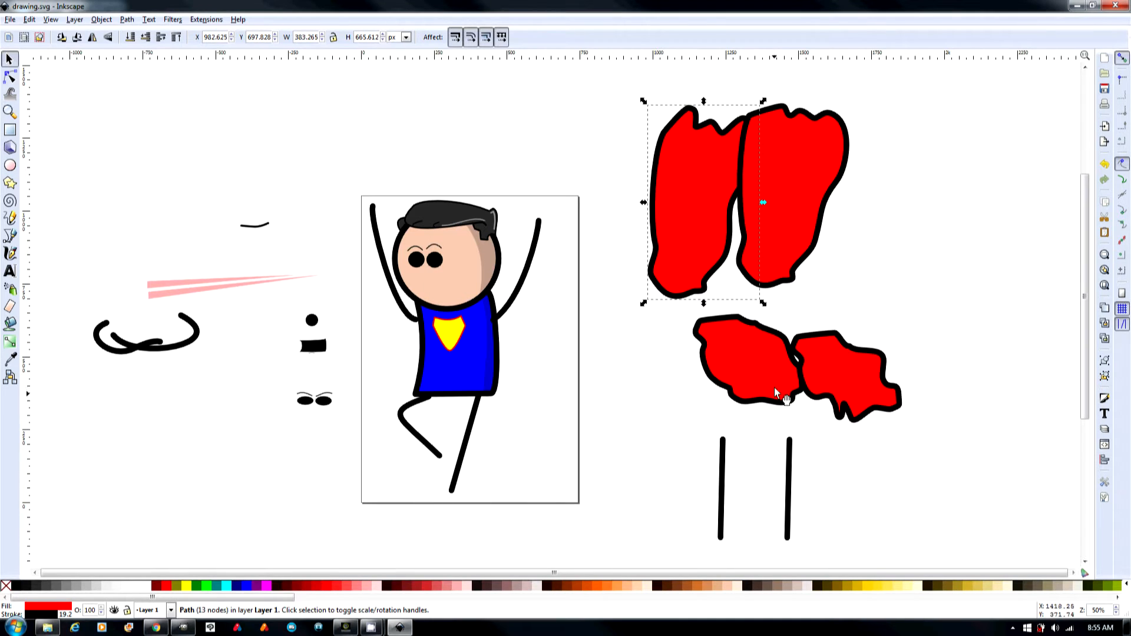
{"action": "left_click_drag", "start_coordinate": [706, 347], "coordinate": [514, 329]}
{"action": "key", "text": "Page_Down"}
{"action": "key", "text": "Page_Down"}
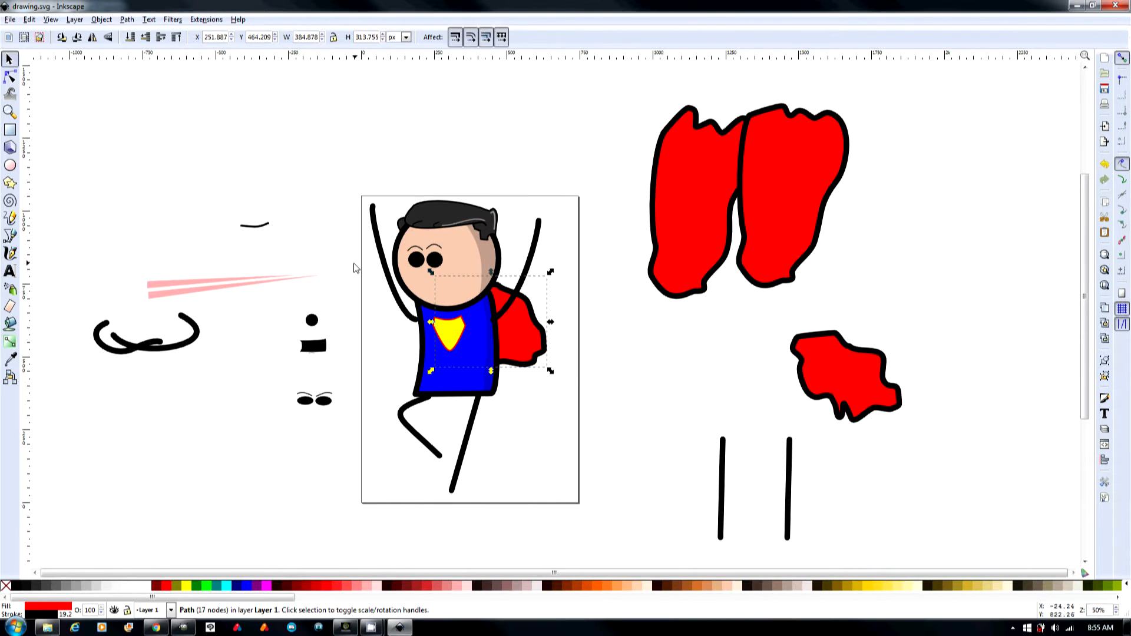
Step: Move the two raised arms together off the character onto the empty canvas above the spare mouth
{"action": "left_click", "coordinate": [386, 265]}
{"action": "left_click", "coordinate": [514, 281], "text": "shift"}
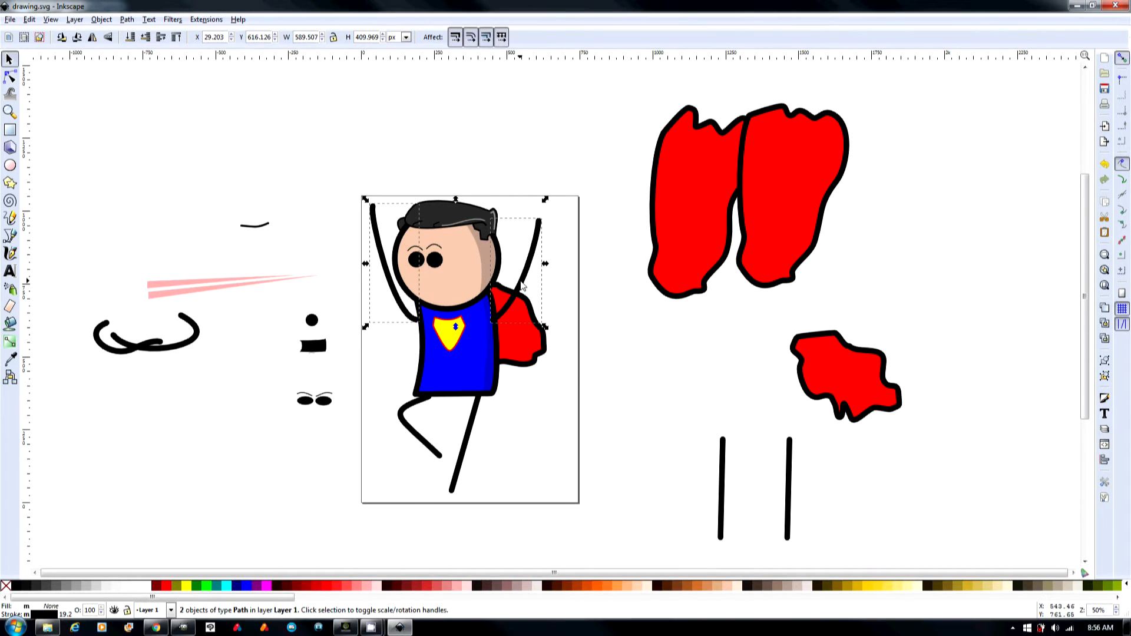
{"action": "left_click_drag", "start_coordinate": [514, 281], "coordinate": [282, 148]}
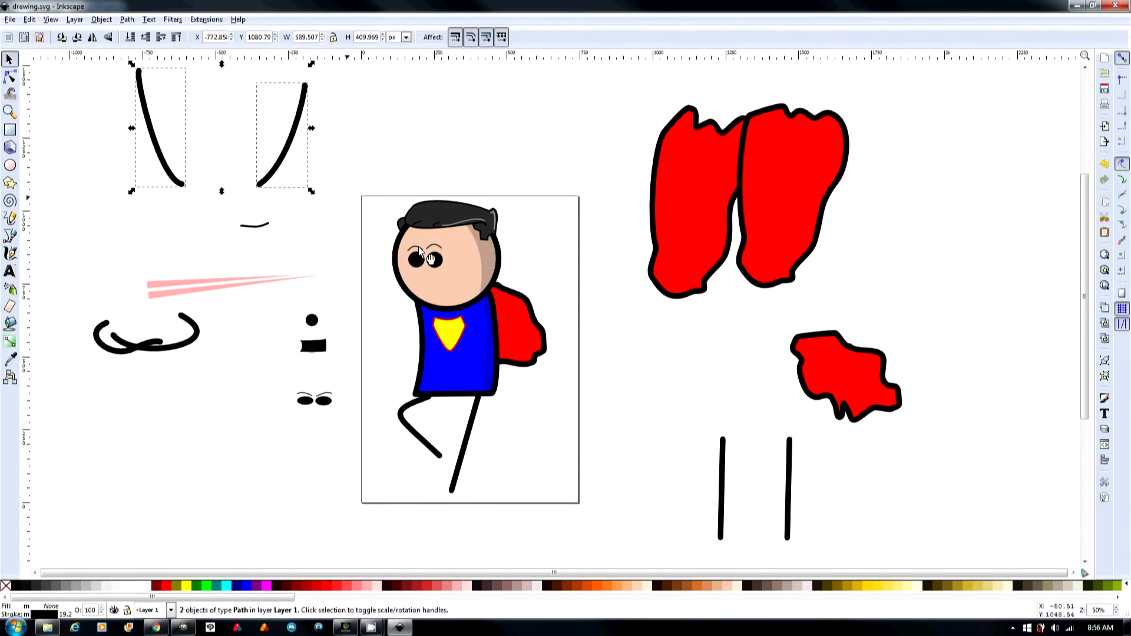
Step: Replace the bent leg and the slanted leg with the two straight standing legs, attached under the torso
{"action": "left_click", "coordinate": [468, 440]}
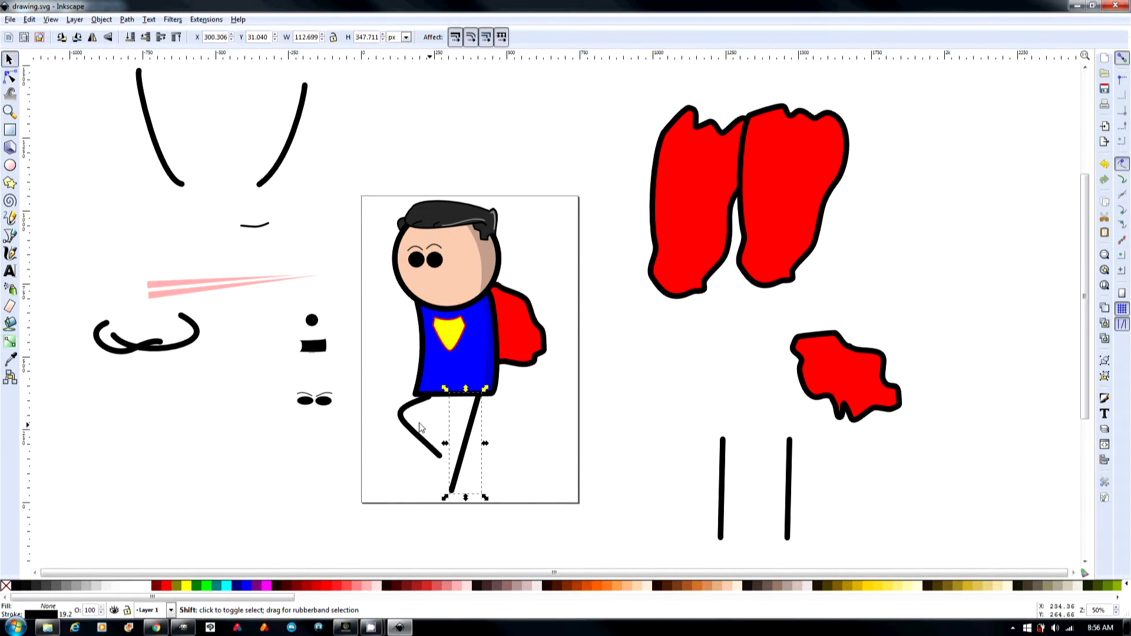
{"action": "left_click", "coordinate": [411, 421], "text": "shift"}
{"action": "left_click_drag", "start_coordinate": [410, 421], "coordinate": [182, 449]}
{"action": "left_click", "coordinate": [722, 495]}
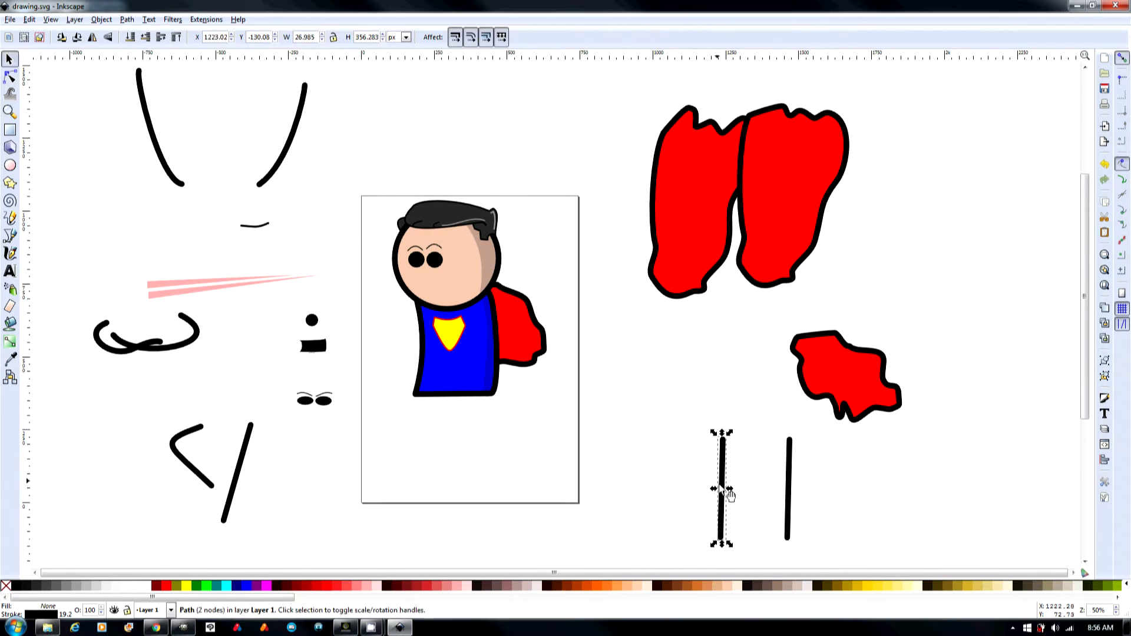
{"action": "left_click", "coordinate": [789, 504], "text": "shift"}
{"action": "left_click_drag", "start_coordinate": [720, 500], "coordinate": [417, 457]}
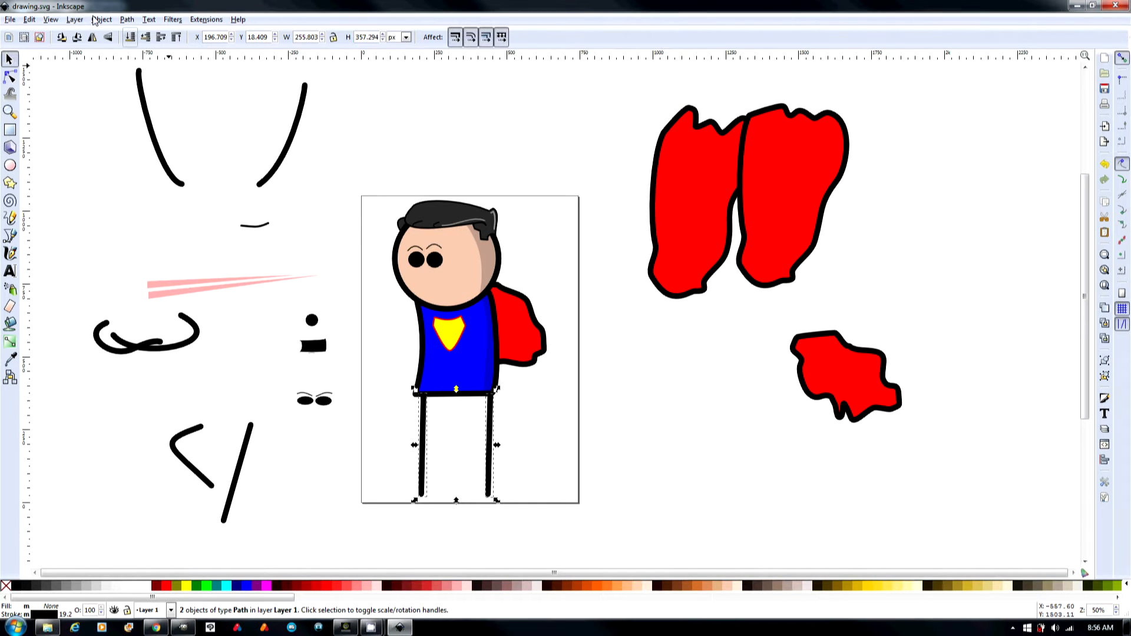
Step: Try to export the armless standing pose as manstand3.png on drive F:
{"action": "left_click", "coordinate": [10, 19]}
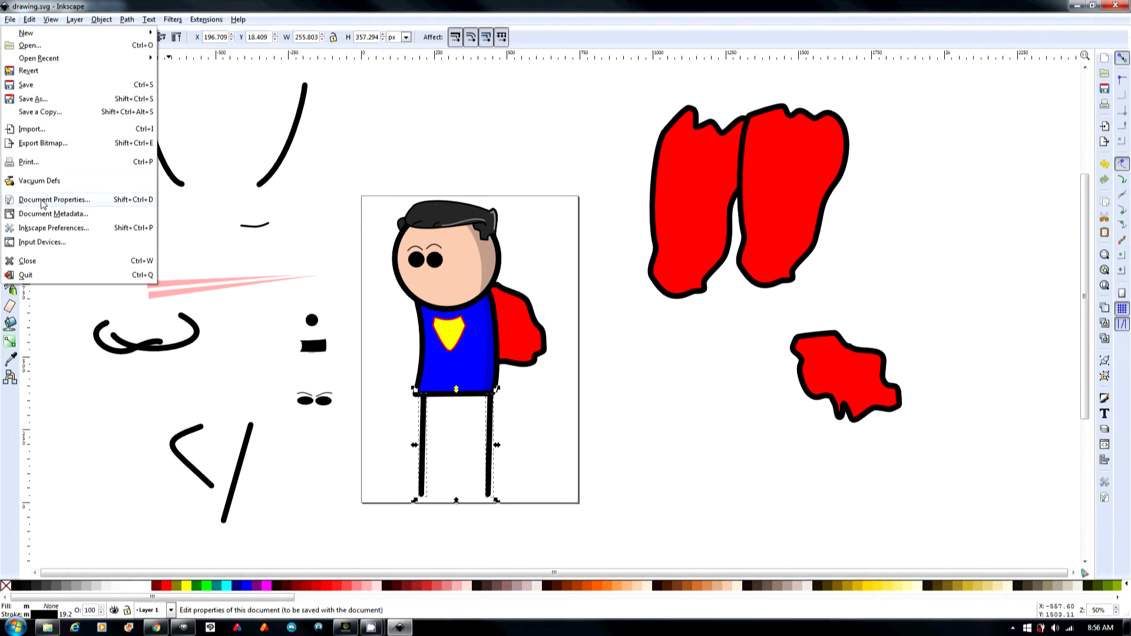
{"action": "left_click", "coordinate": [40, 146]}
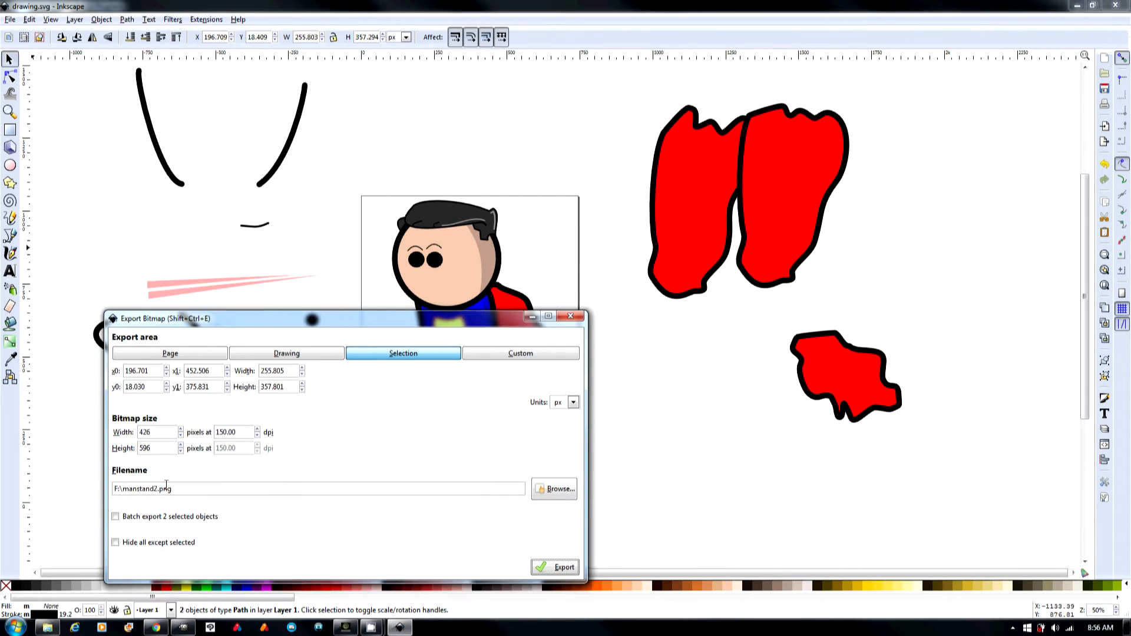
{"action": "left_click", "coordinate": [153, 488]}
{"action": "key", "text": "BackSpace"}
{"action": "type", "text": "3"}
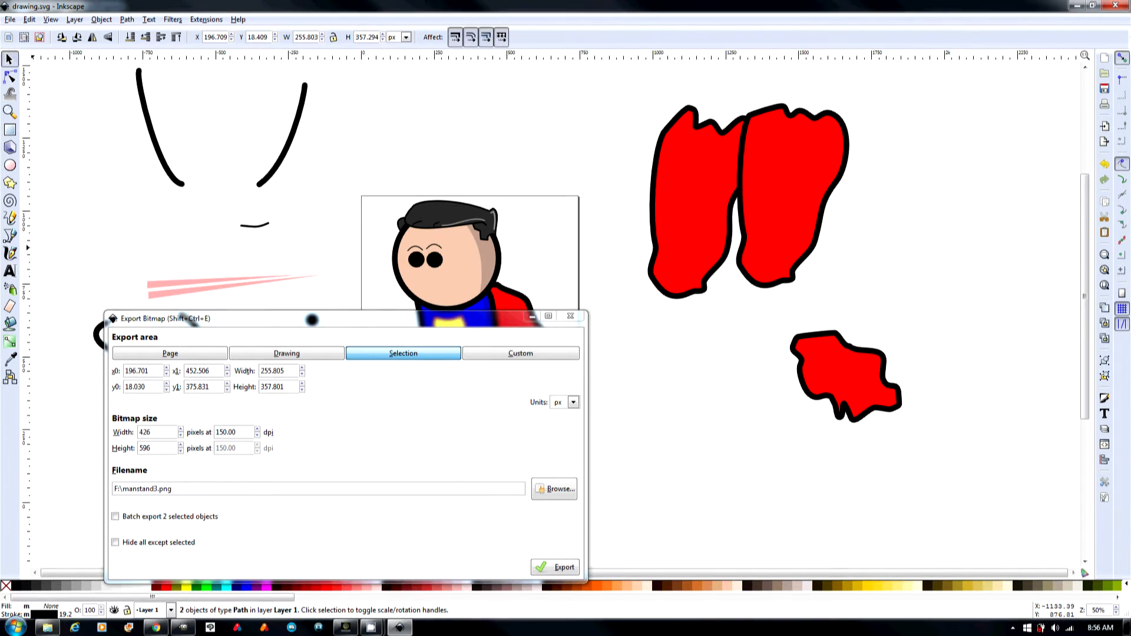
{"action": "left_click_drag", "start_coordinate": [482, 319], "coordinate": [69, 317]}
{"action": "left_click_drag", "start_coordinate": [374, 165], "coordinate": [582, 516]}
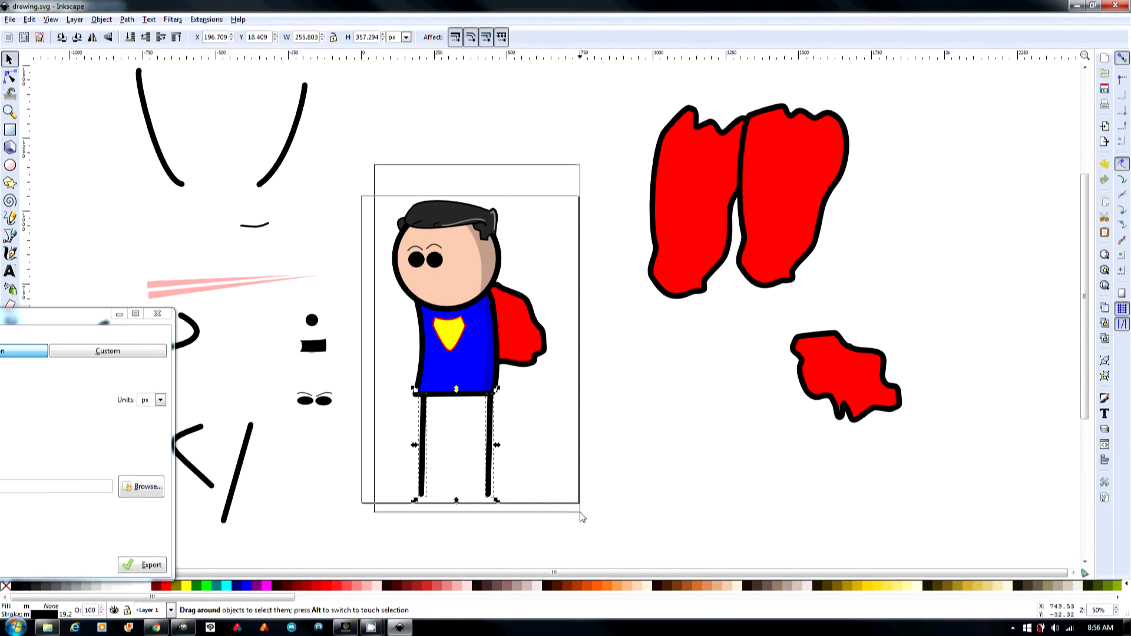
Step: Place the crossed arms over the character's chest
{"action": "left_click", "coordinate": [217, 331]}
{"action": "left_click_drag", "start_coordinate": [86, 320], "coordinate": [6, 334]}
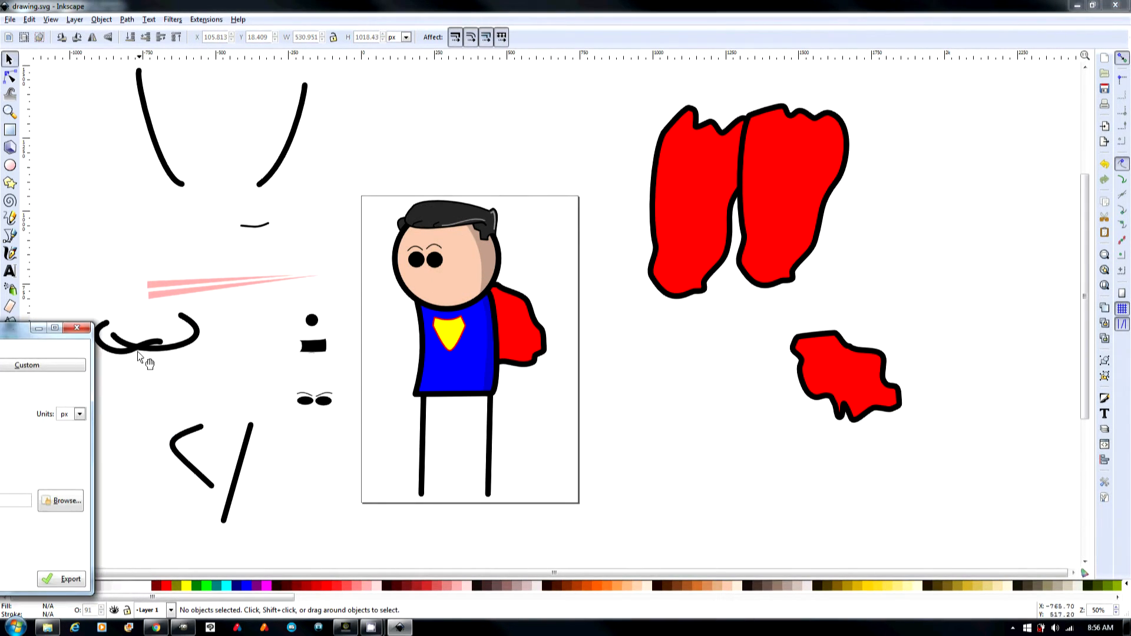
{"action": "left_click", "coordinate": [137, 352]}
{"action": "left_click_drag", "start_coordinate": [178, 349], "coordinate": [494, 334]}
Step: Export the whole standing character with crossed arms as F:\manstand3.png, replacing the existing file
{"action": "key", "text": "shift+ctrl+e"}
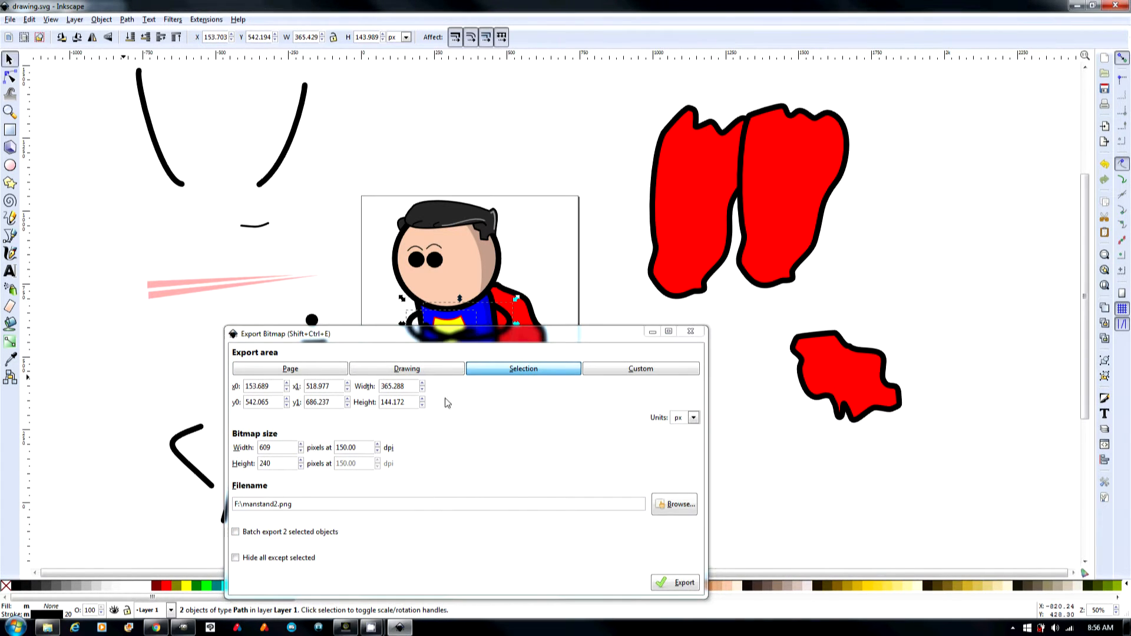
{"action": "left_click", "coordinate": [380, 217]}
{"action": "left_click_drag", "start_coordinate": [486, 387], "coordinate": [611, 552]}
{"action": "left_click", "coordinate": [664, 359]}
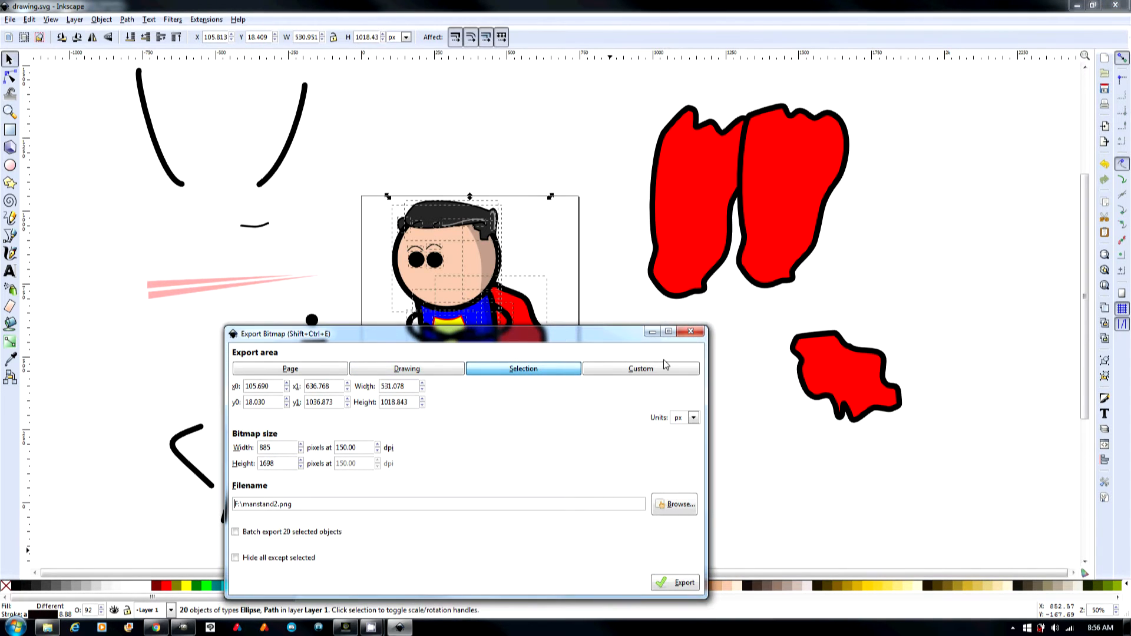
{"action": "left_click", "coordinate": [690, 332]}
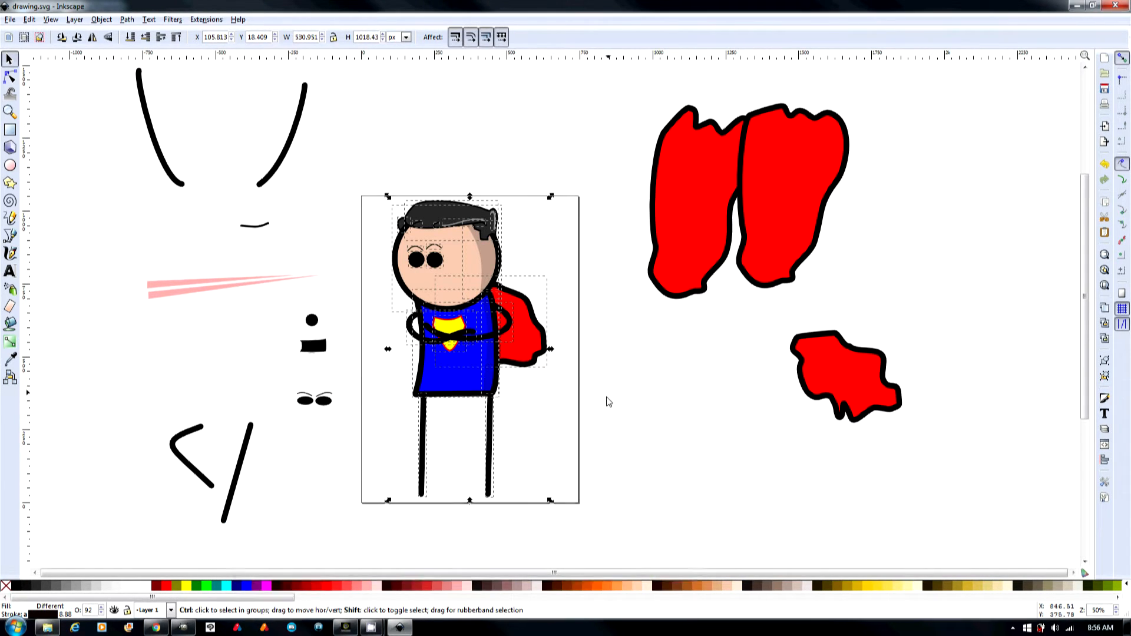
{"action": "key", "text": "shift+ctrl+e"}
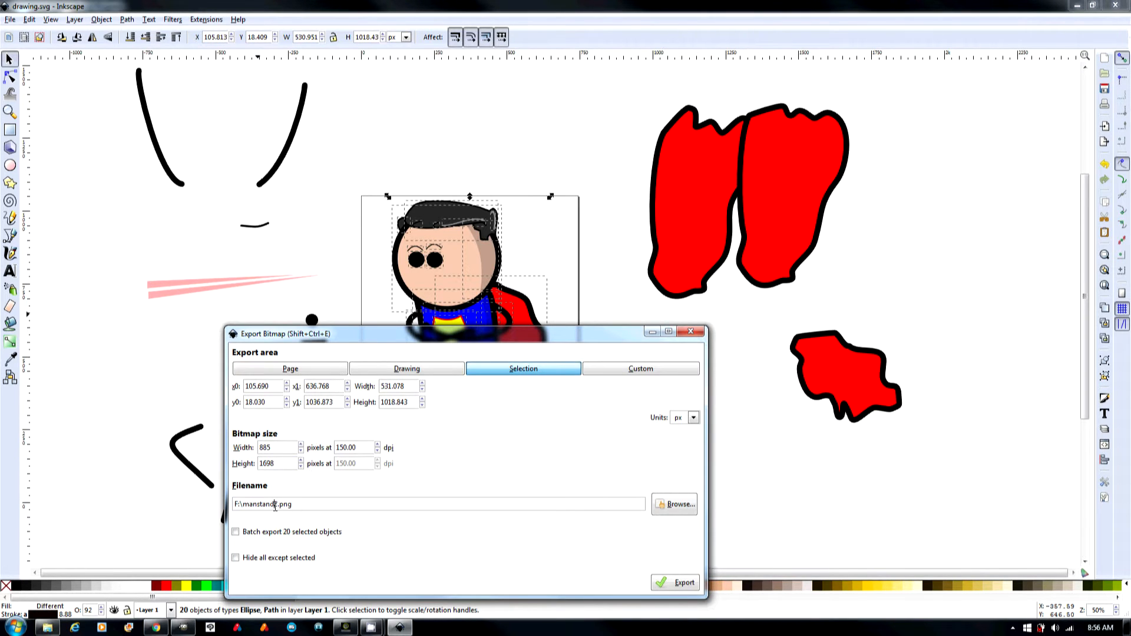
{"action": "key", "text": "Delete"}
{"action": "type", "text": "3"}
{"action": "key", "text": "Return"}
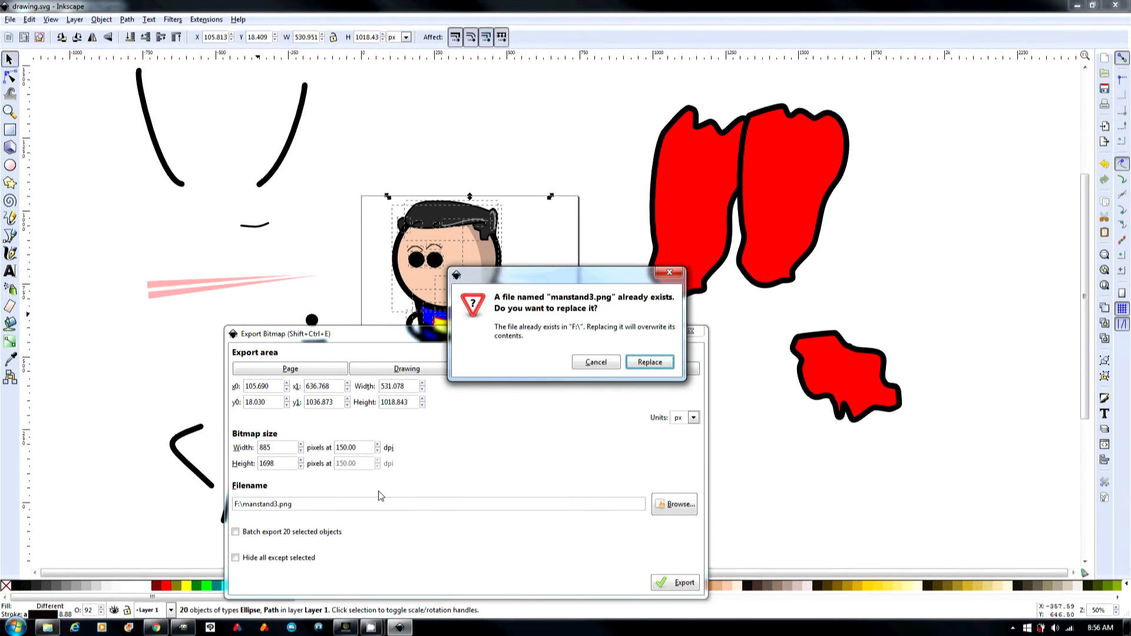
{"action": "left_click", "coordinate": [649, 361]}
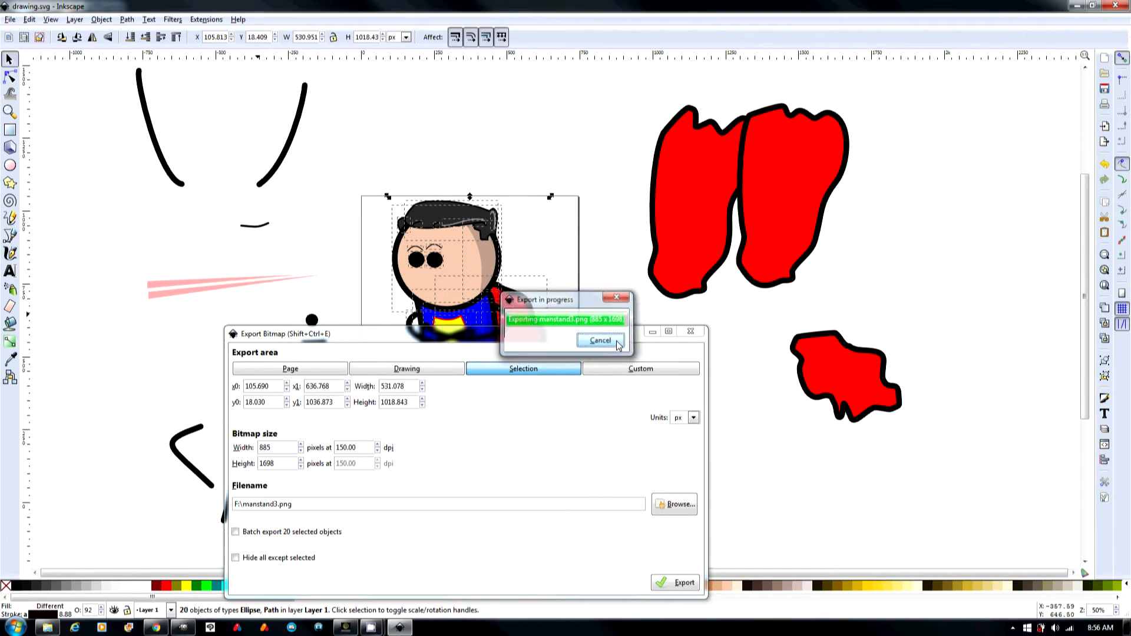
{"action": "left_click_drag", "start_coordinate": [613, 336], "coordinate": [89, 300]}
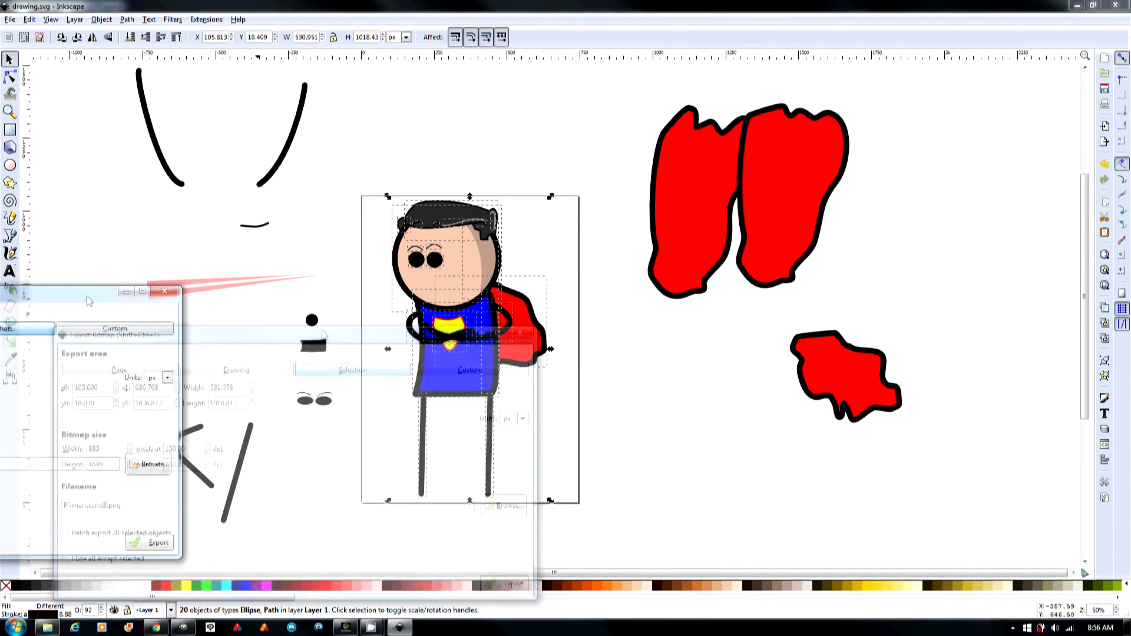
Step: Replace the rounded cape with the ragged cape, placing it behind the character's torso
{"action": "left_click", "coordinate": [594, 354]}
{"action": "left_click", "coordinate": [520, 333]}
{"action": "left_click_drag", "start_coordinate": [523, 334], "coordinate": [722, 399]}
{"action": "left_click_drag", "start_coordinate": [843, 405], "coordinate": [479, 342]}
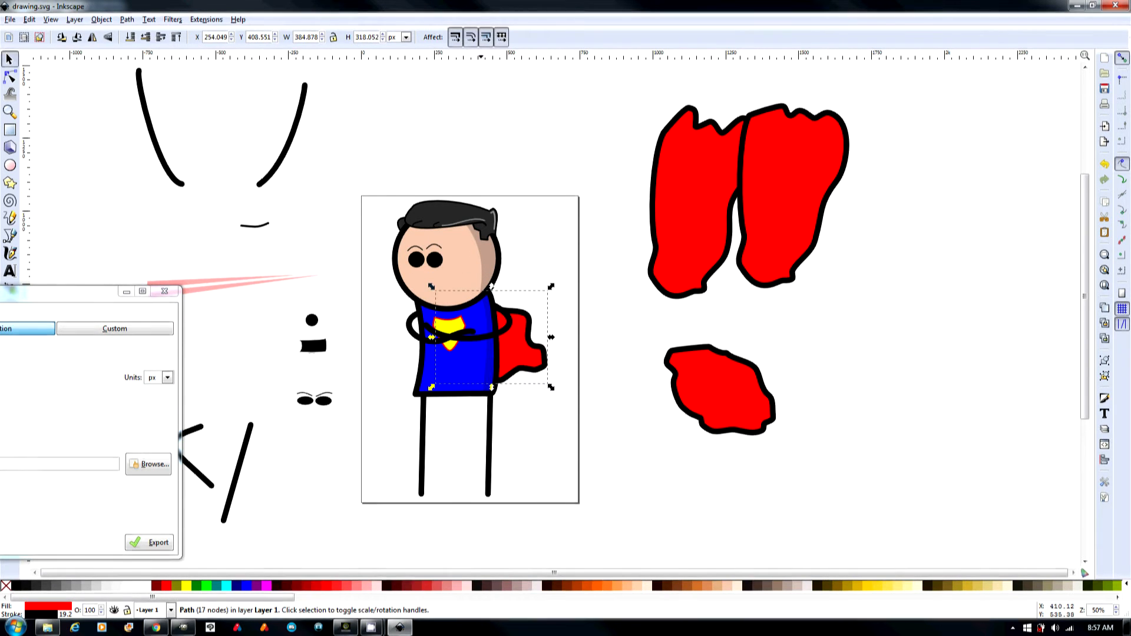
Step: Export the whole standing character with the ragged cape as F:\manstand4.png and close the export dialog
{"action": "left_click_drag", "start_coordinate": [367, 171], "coordinate": [580, 518]}
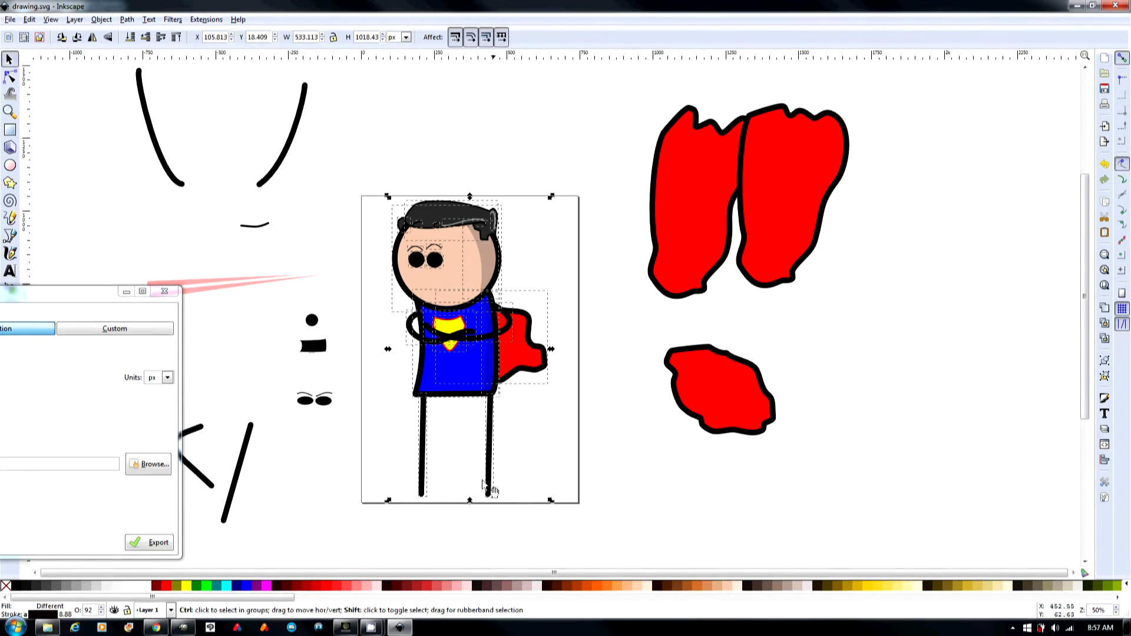
{"action": "key", "text": "ctrl+shift+e"}
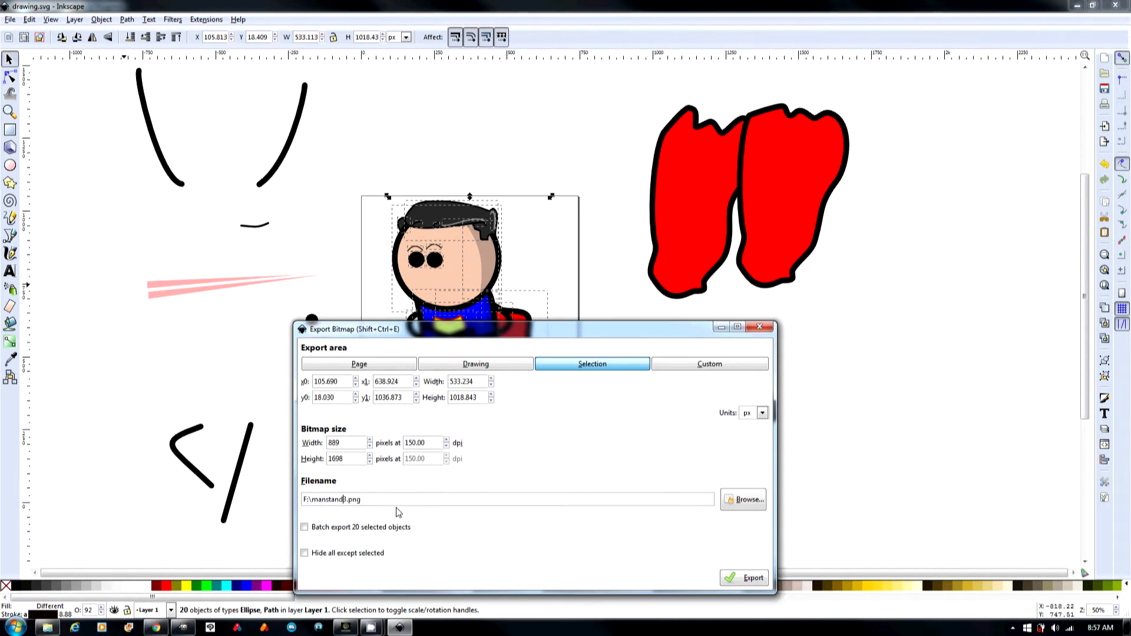
{"action": "key", "text": "Return"}
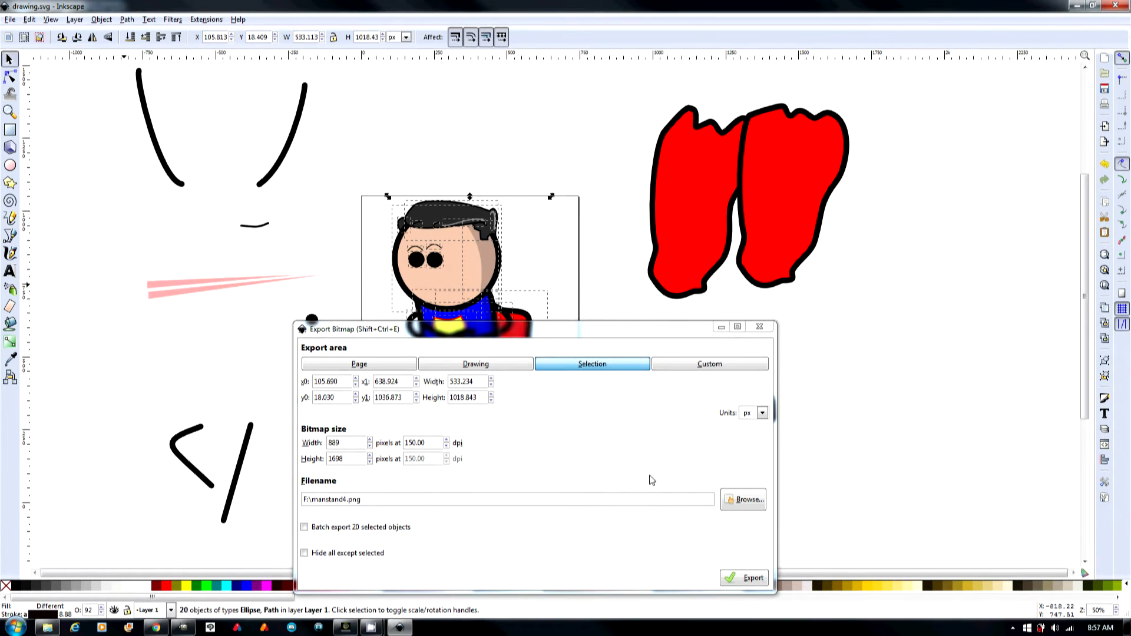
{"action": "left_click", "coordinate": [759, 327]}
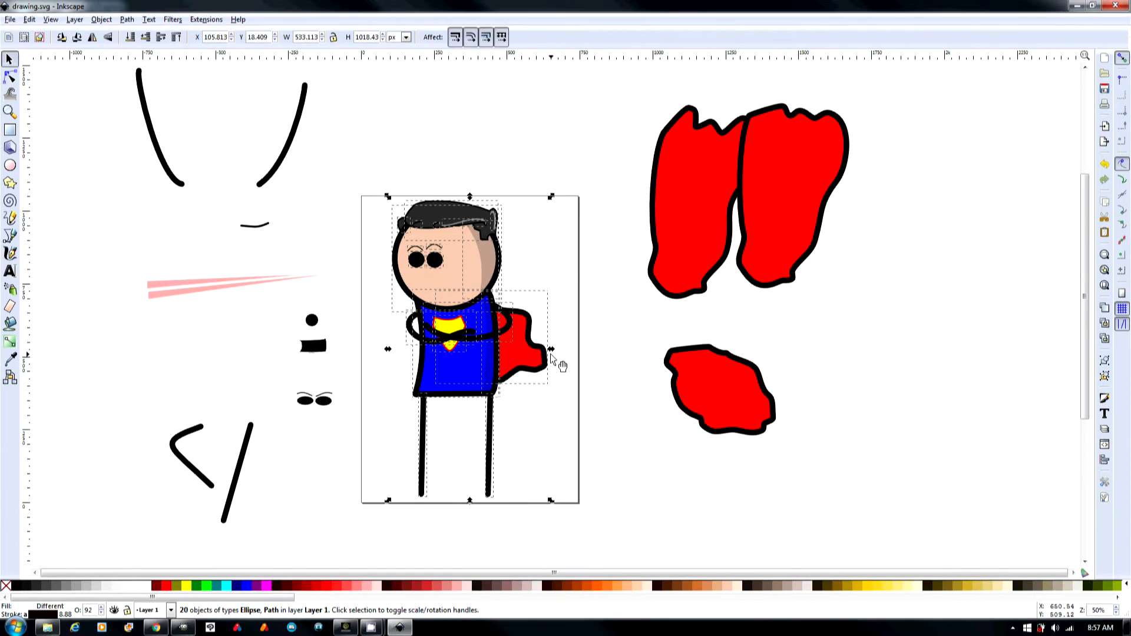
Step: Export the two pale red ray shapes beside the character as F:\ray.png
{"action": "left_click_drag", "start_coordinate": [123, 250], "coordinate": [350, 315]}
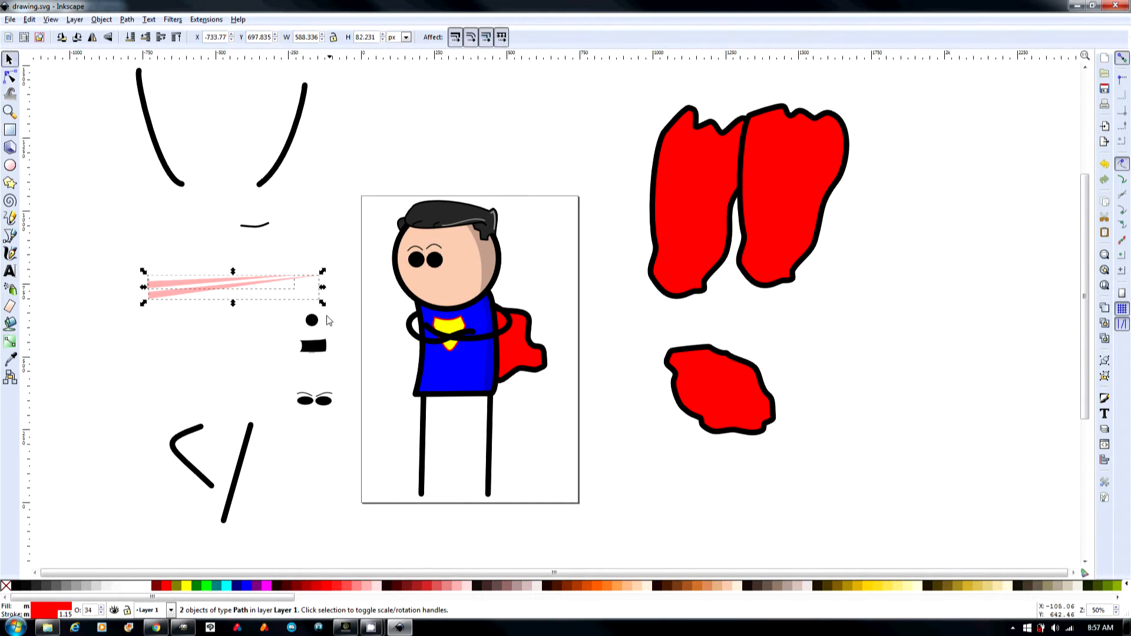
{"action": "key", "text": "shift+ctrl+e"}
{"action": "left_click_drag", "start_coordinate": [313, 498], "coordinate": [372, 498]}
{"action": "type", "text": "ray"}
{"action": "key", "text": "Return"}
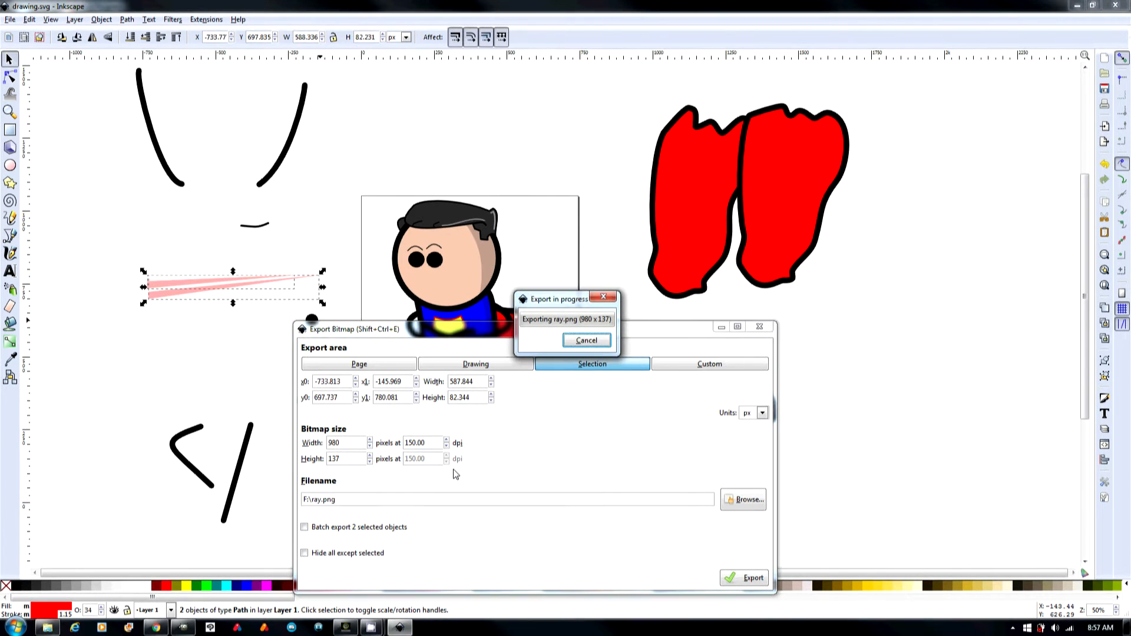
{"action": "left_click_drag", "start_coordinate": [622, 331], "coordinate": [0, 332]}
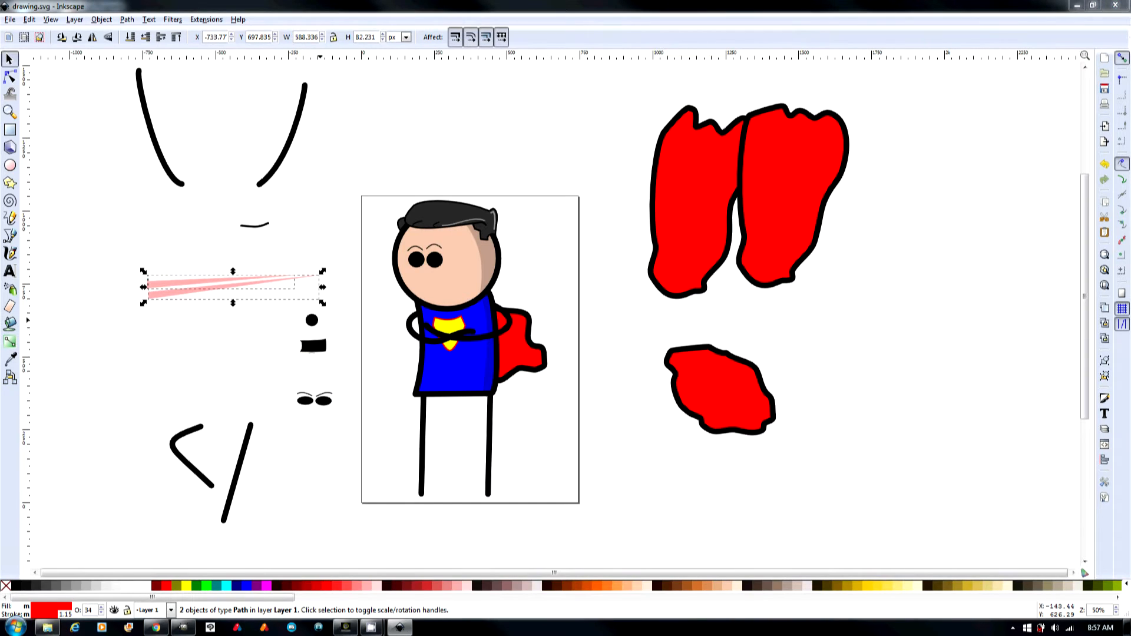
Step: Move the loose mouth line in with the other spare face parts, between the black rectangle and the flattened eyes
{"action": "left_click", "coordinate": [313, 321]}
{"action": "left_click", "coordinate": [321, 352], "text": "shift"}
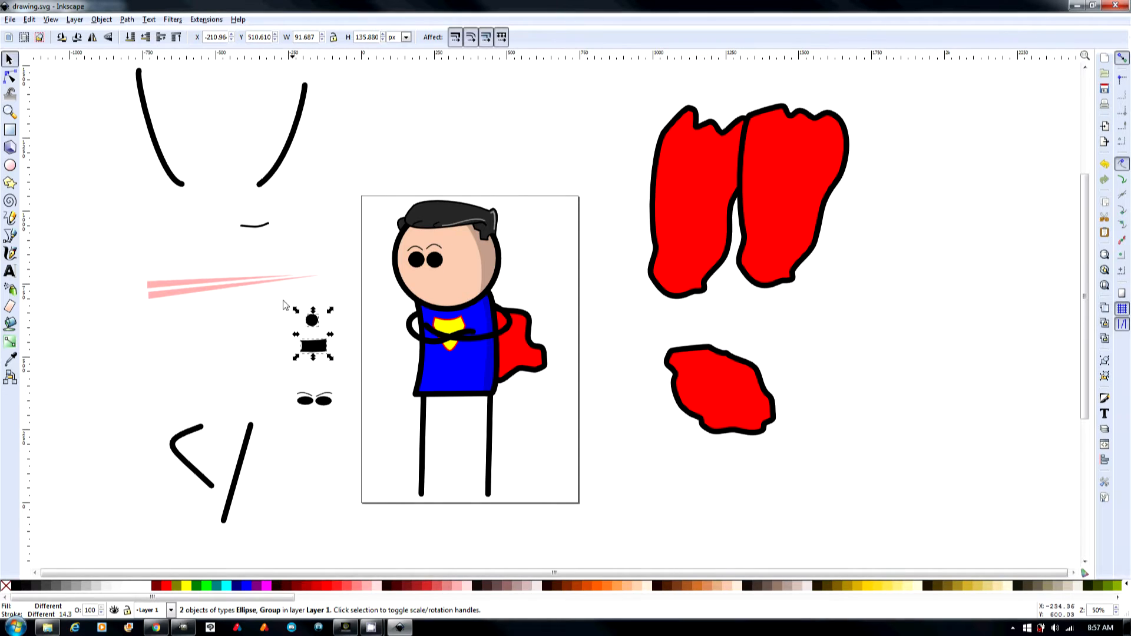
{"action": "left_click_drag", "start_coordinate": [258, 231], "coordinate": [322, 379]}
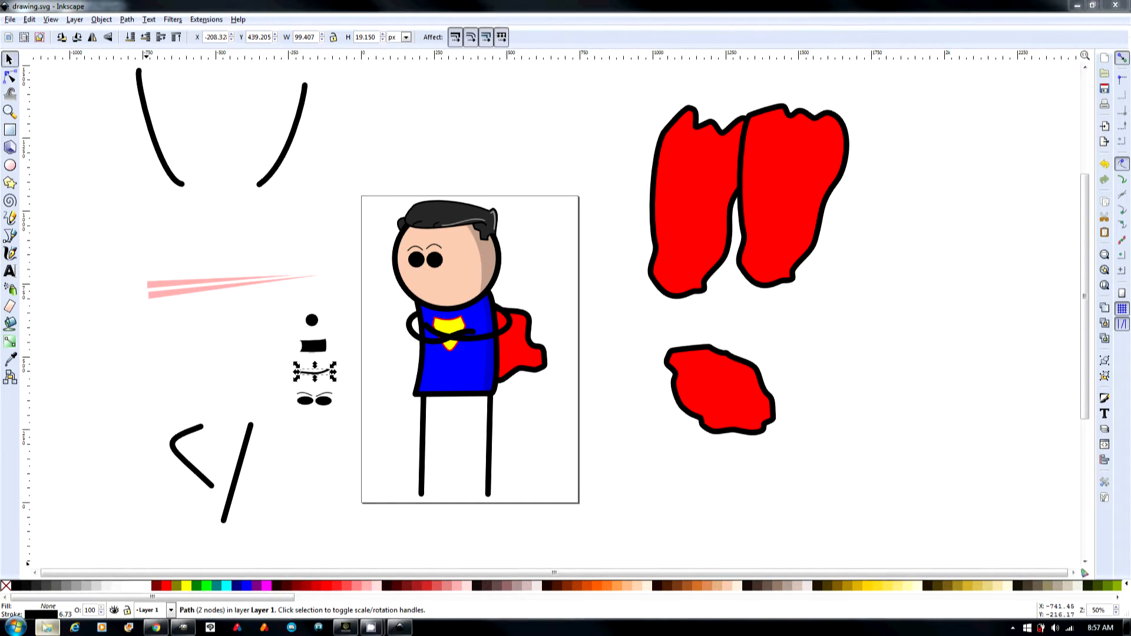
Step: Open the KINGSTON (F:) drive folder and compare the exported poses manstand1.png through manstand4.png in the picture viewer
{"action": "left_click", "coordinate": [47, 628]}
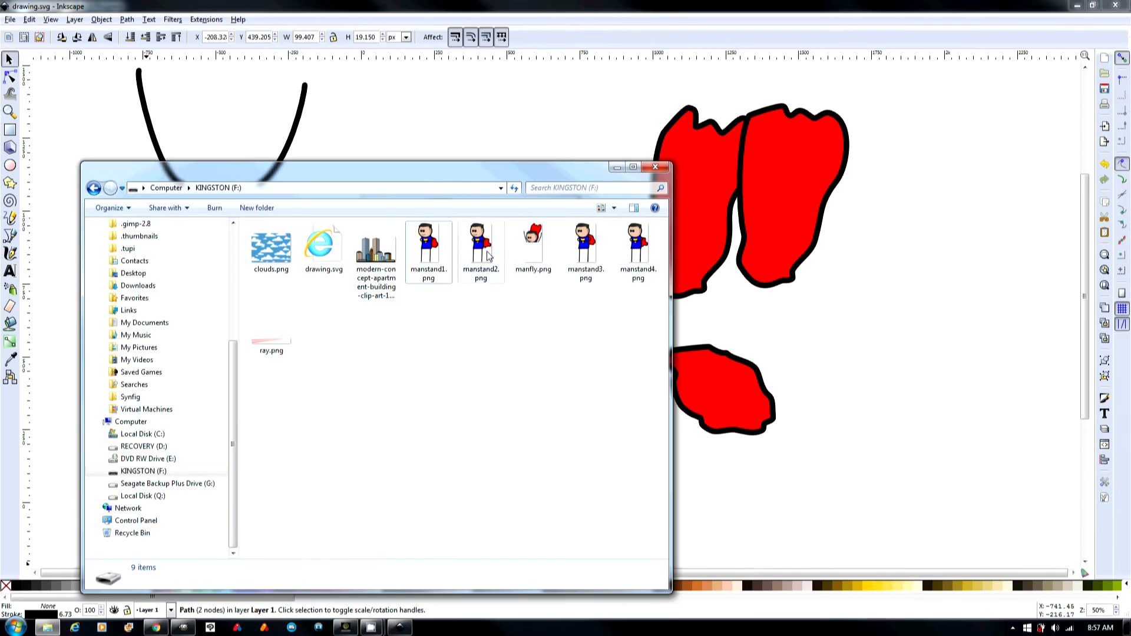
{"action": "double_click", "coordinate": [441, 252]}
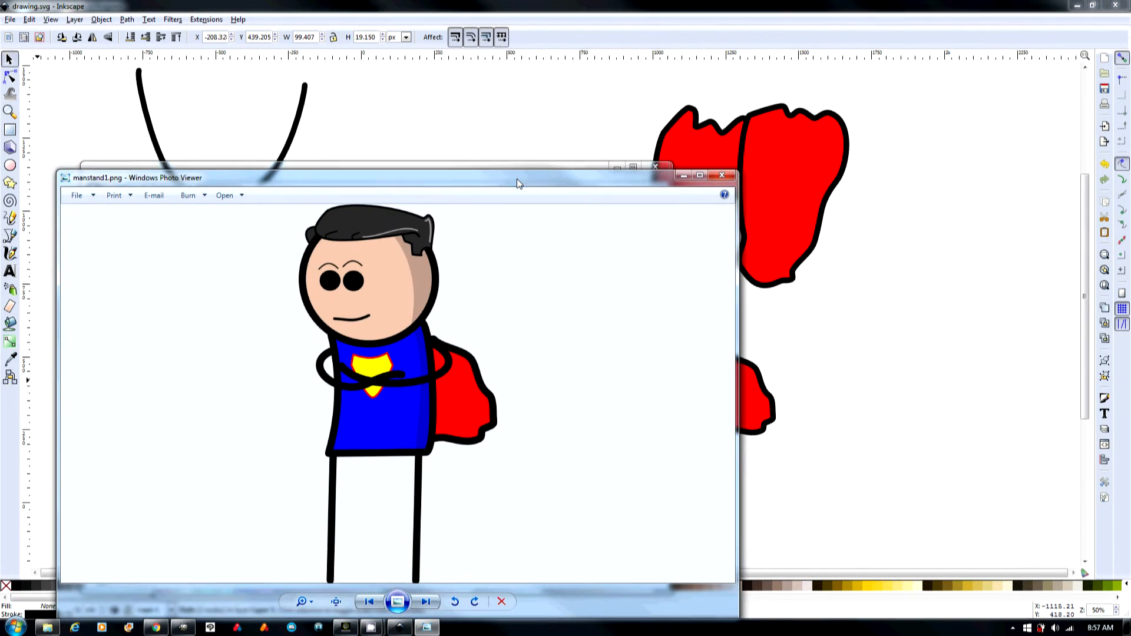
{"action": "left_click", "coordinate": [425, 601]}
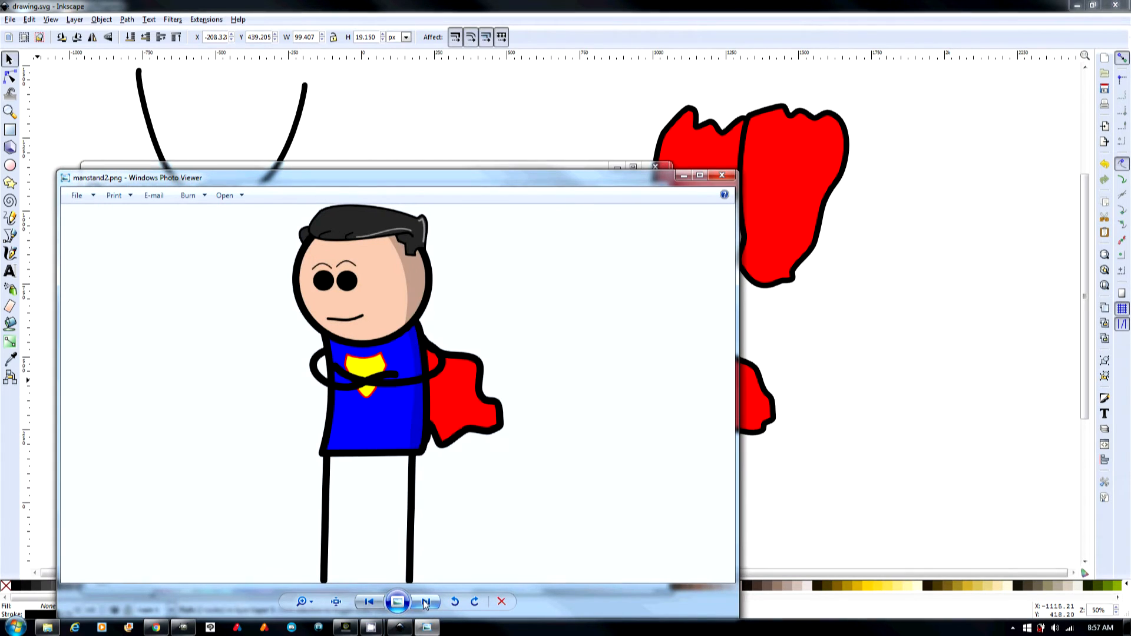
{"action": "left_click", "coordinate": [426, 602]}
{"action": "left_click", "coordinate": [426, 602]}
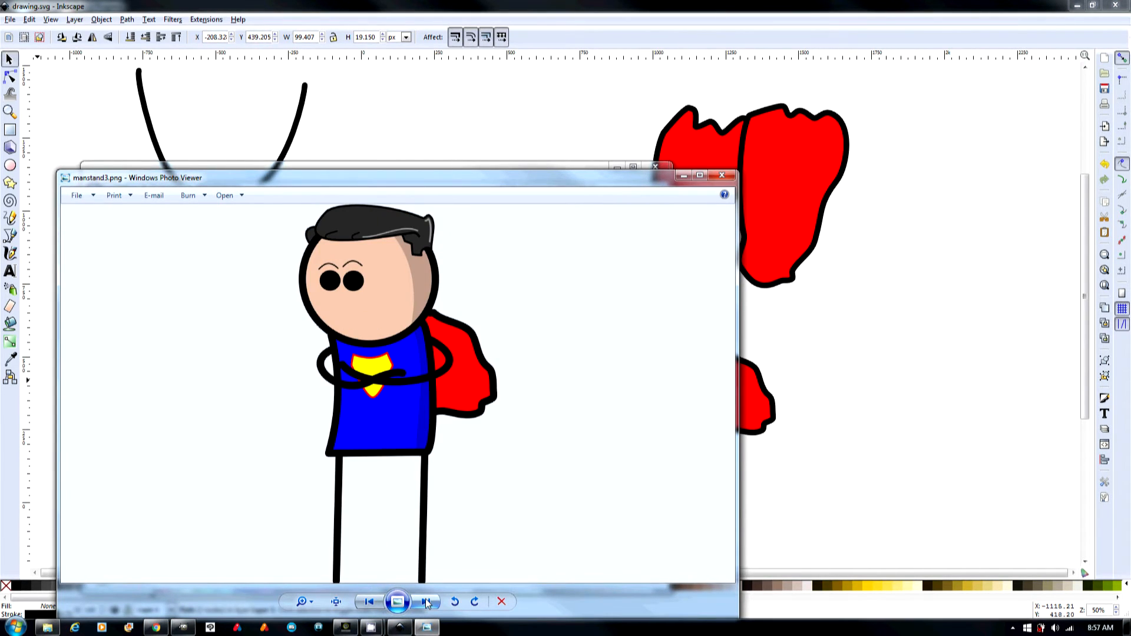
{"action": "left_click", "coordinate": [426, 601]}
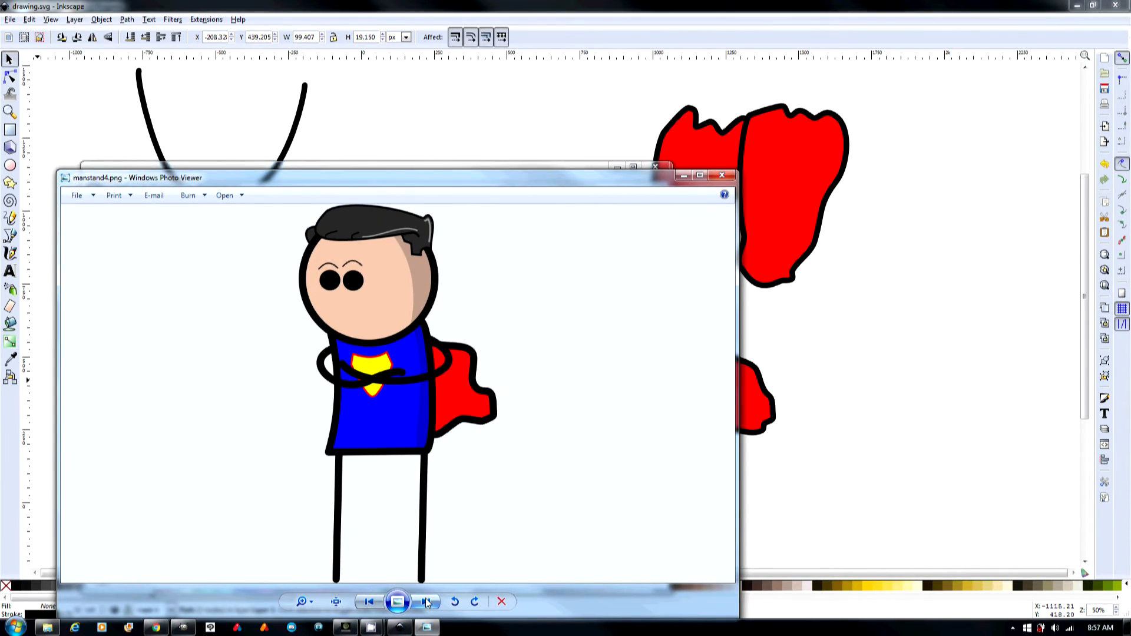
{"action": "left_click", "coordinate": [369, 602]}
{"action": "left_click", "coordinate": [426, 602]}
{"action": "left_click", "coordinate": [370, 602]}
{"action": "left_click", "coordinate": [435, 603]}
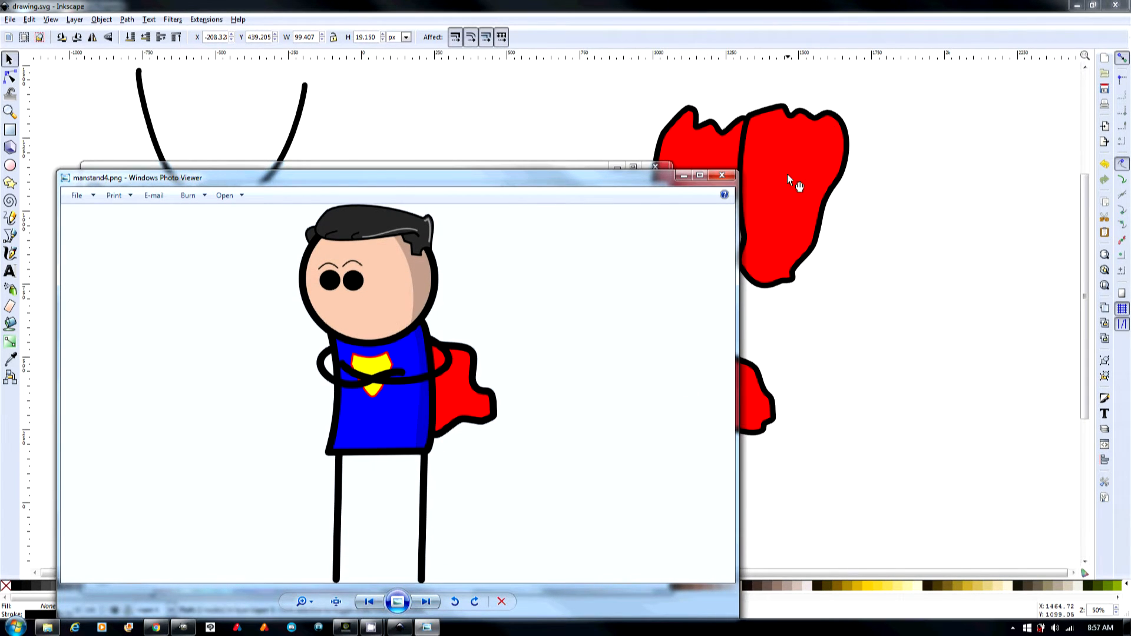
Step: Close the picture preview and pick manstand1.png and manstand2.png together from drive F: for use in GIMP
{"action": "left_click", "coordinate": [722, 175]}
{"action": "left_click", "coordinate": [481, 247]}
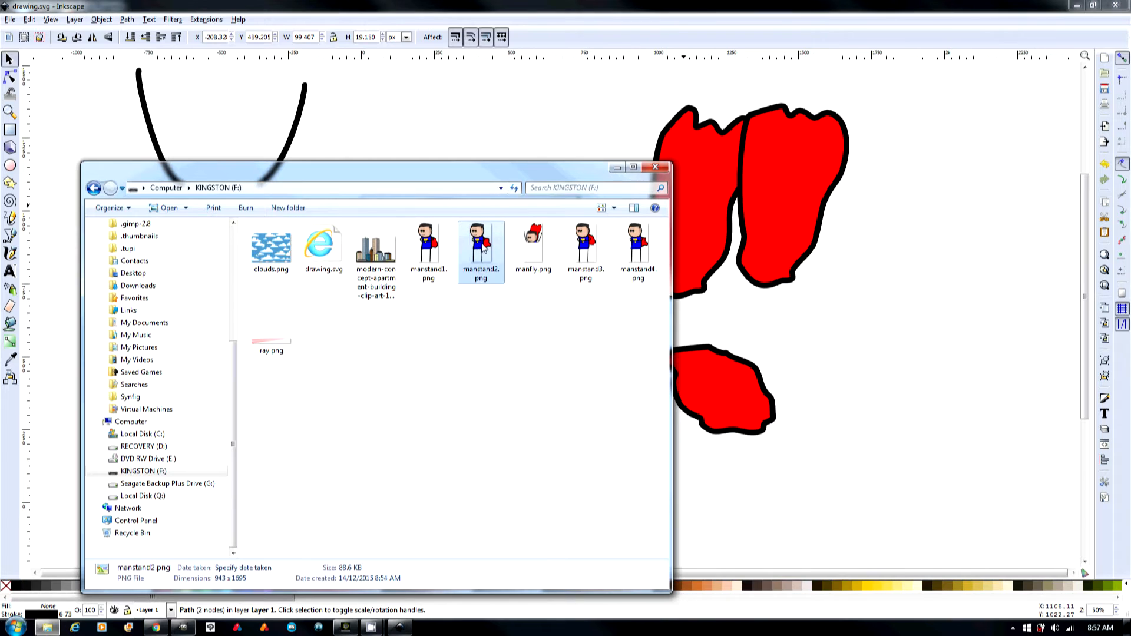
{"action": "left_click", "coordinate": [425, 254], "text": "ctrl"}
{"action": "left_click_drag", "start_coordinate": [486, 257], "coordinate": [366, 419]}
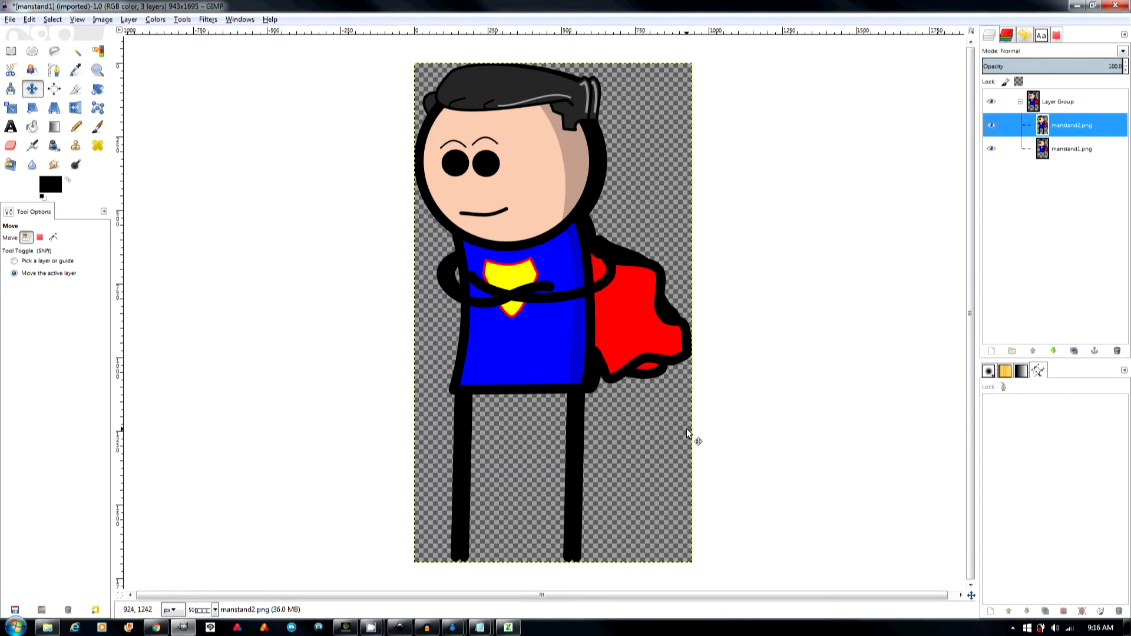
Step: Zoom in on the head and toggle the manstand2.png layer's visibility to compare its alignment with manstand1.png
{"action": "left_click", "coordinate": [1059, 104]}
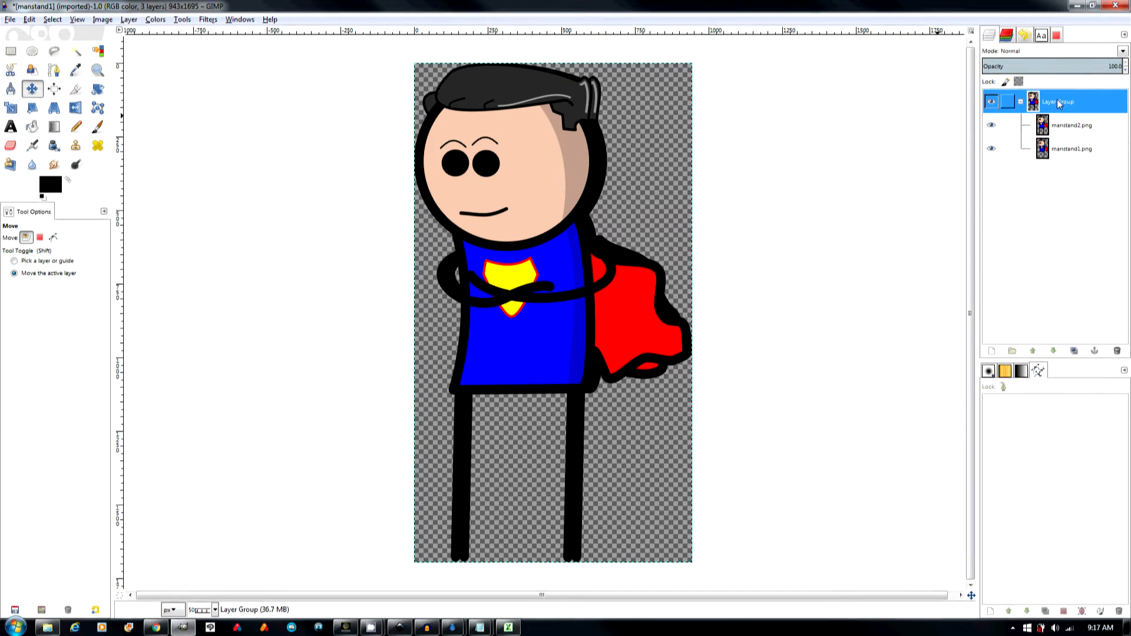
{"action": "scroll", "coordinate": [695, 115], "scroll_direction": "up", "scroll_amount": 4}
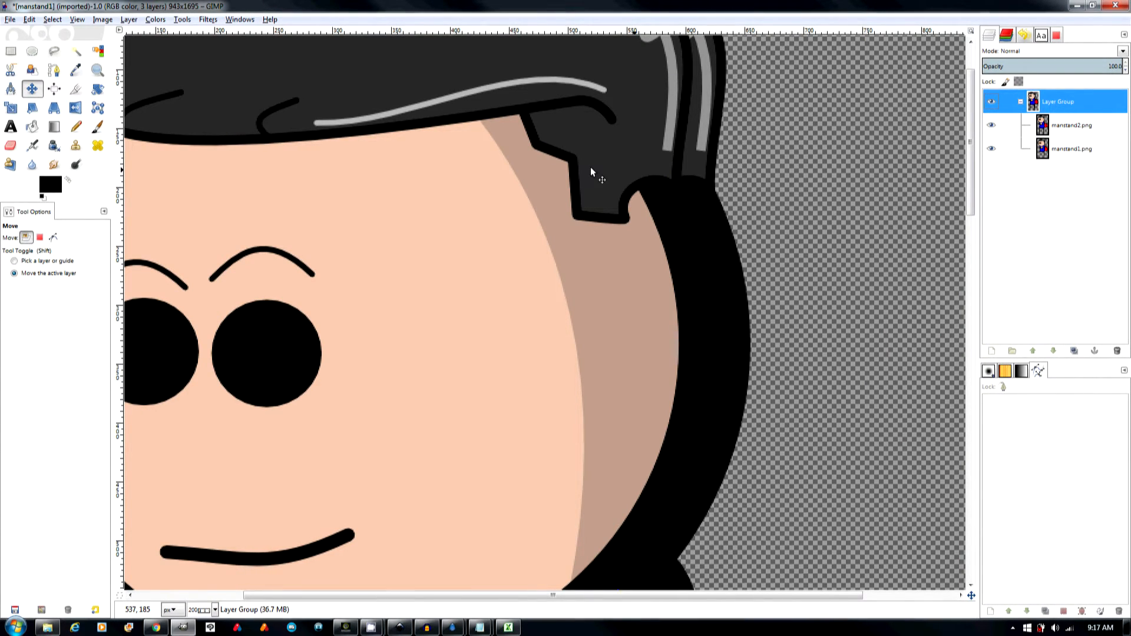
{"action": "left_click", "coordinate": [991, 126]}
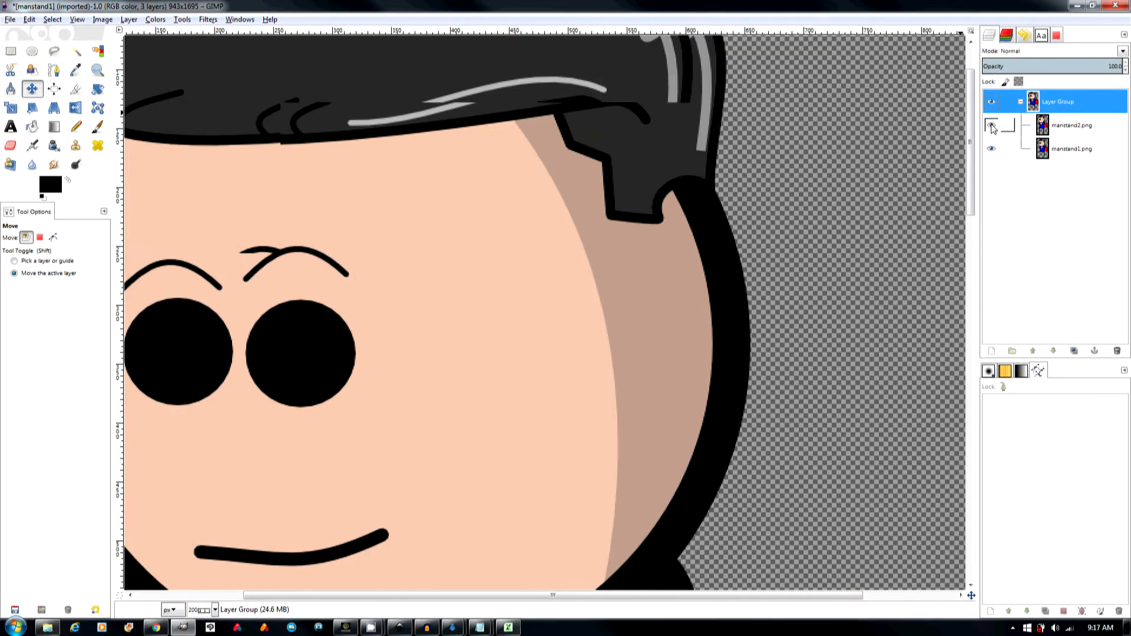
{"action": "left_click", "coordinate": [991, 124]}
{"action": "left_click", "coordinate": [991, 125]}
{"action": "left_click", "coordinate": [990, 125]}
{"action": "left_click", "coordinate": [990, 125]}
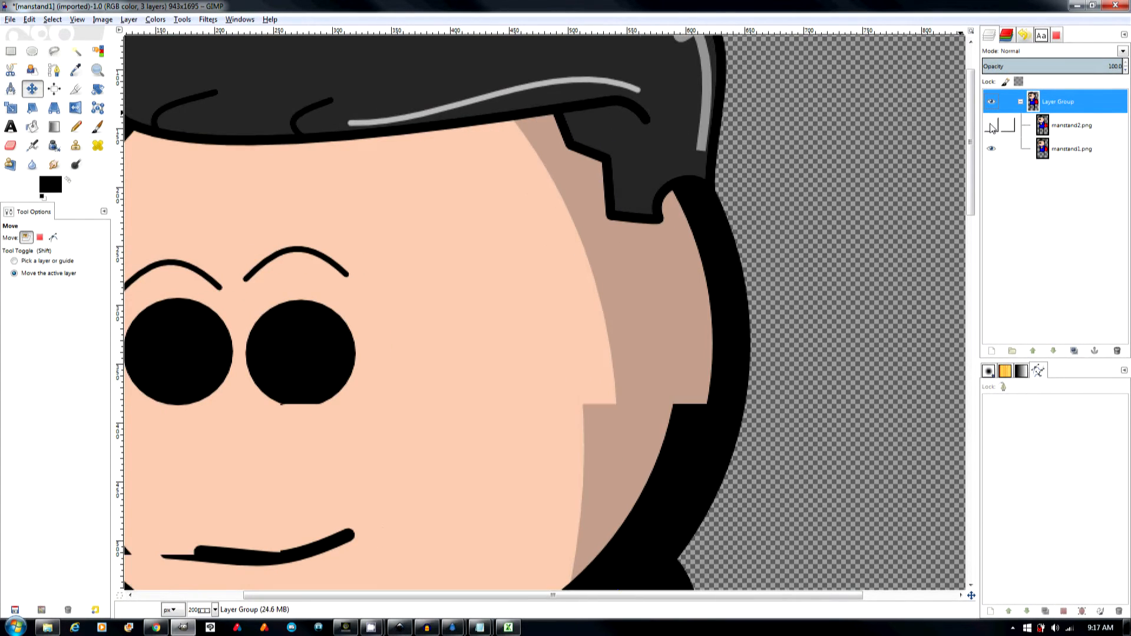
{"action": "left_click", "coordinate": [991, 126]}
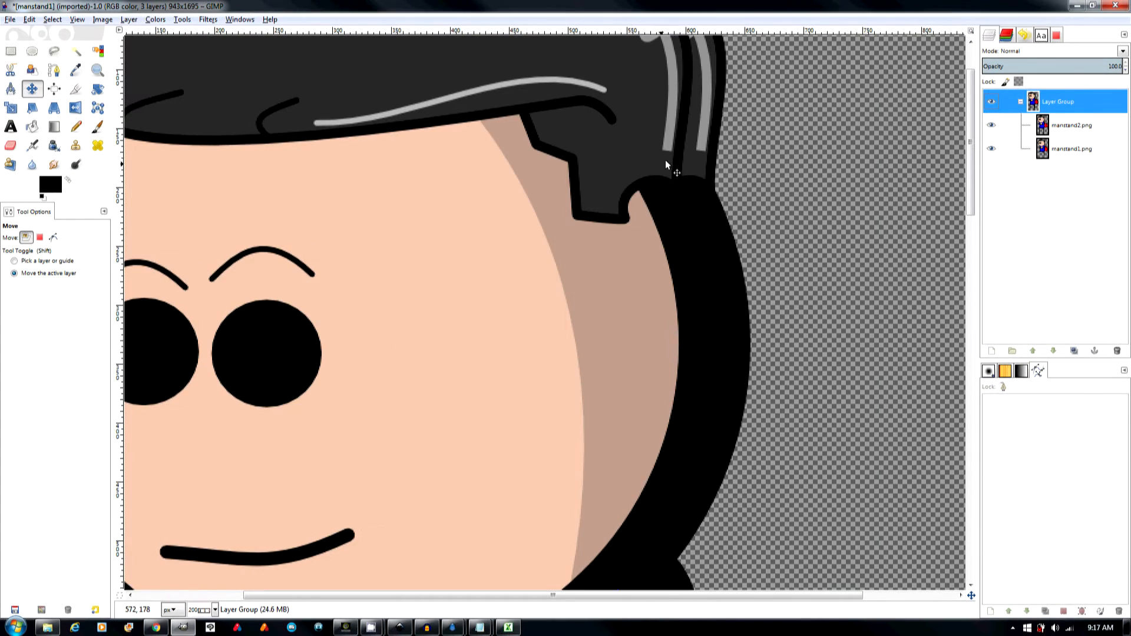
Step: Shift only the manstand2.png layer sideways to bring its head closer to the one in manstand1.png, undoing the misplaced group move
{"action": "left_click_drag", "start_coordinate": [632, 149], "coordinate": [655, 151]}
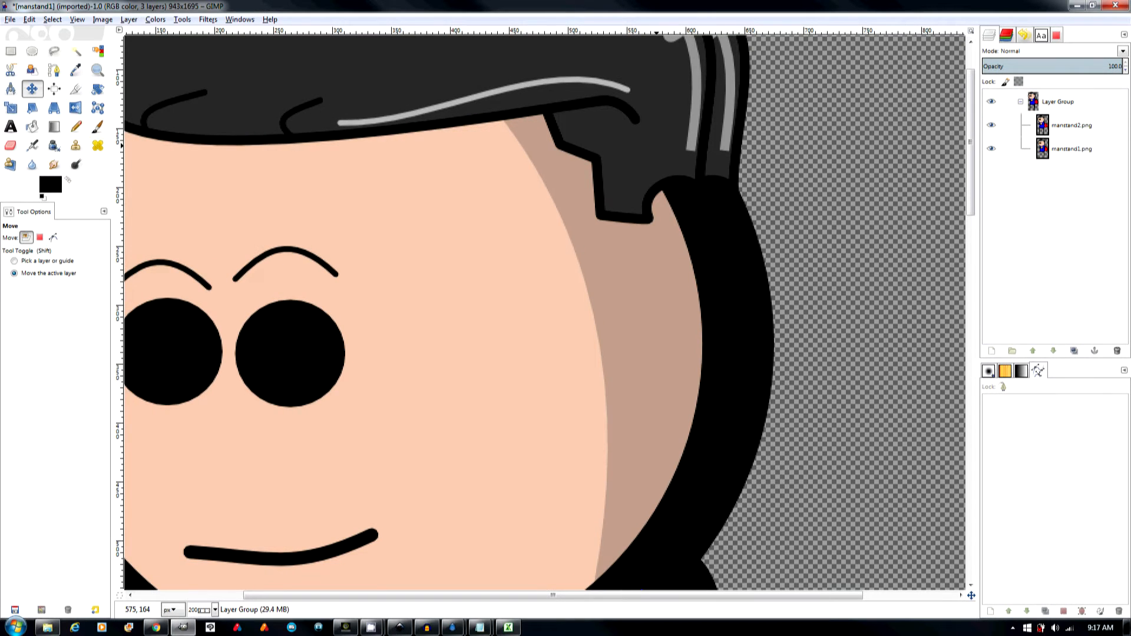
{"action": "key", "text": "ctrl+z"}
{"action": "left_click_drag", "start_coordinate": [654, 151], "coordinate": [679, 151]}
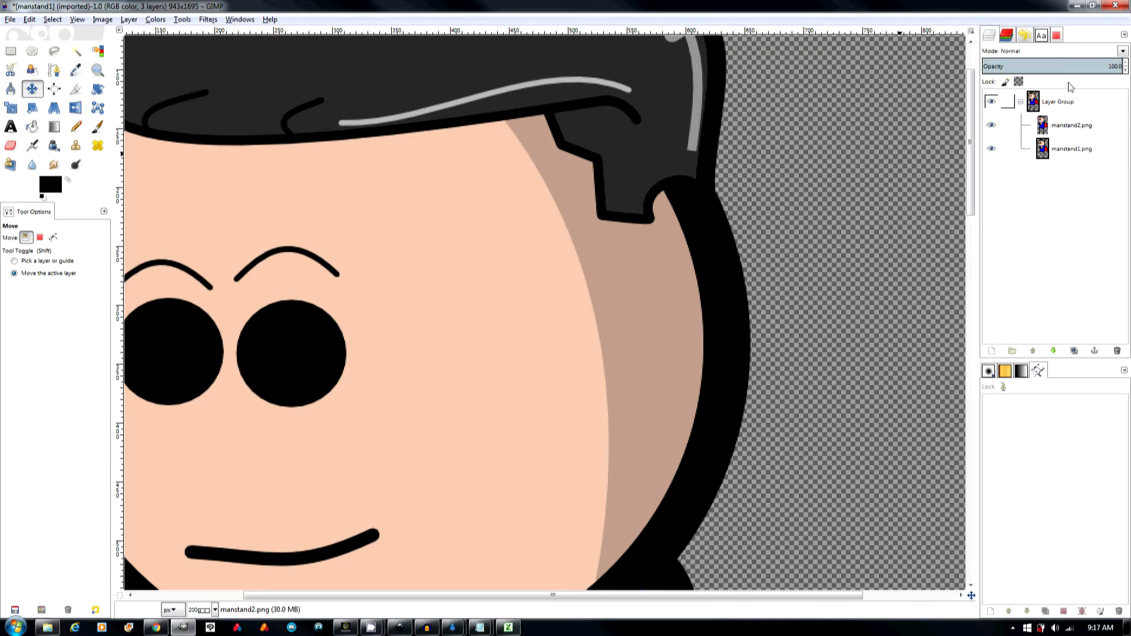
Step: Set the manstand2.png layer's opacity to 47.3 and align its hair and face outlines exactly with manstand1.png
{"action": "left_click", "coordinate": [1047, 66]}
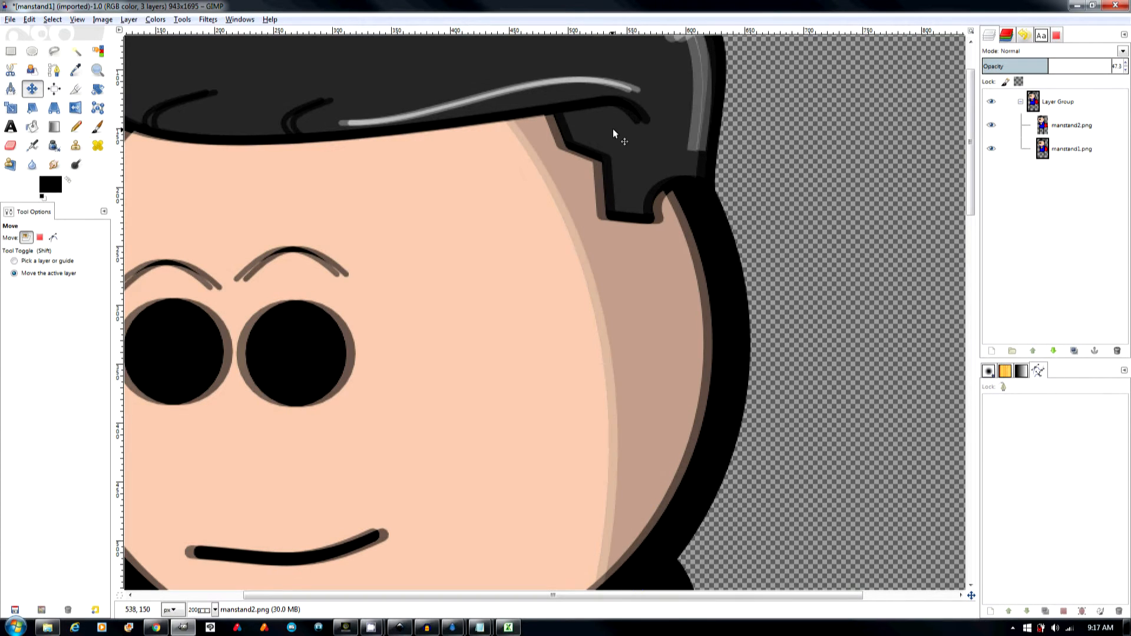
{"action": "left_click_drag", "start_coordinate": [614, 134], "coordinate": [626, 132]}
{"action": "scroll", "coordinate": [648, 124], "scroll_direction": "up", "scroll_amount": 4, "text": "ctrl"}
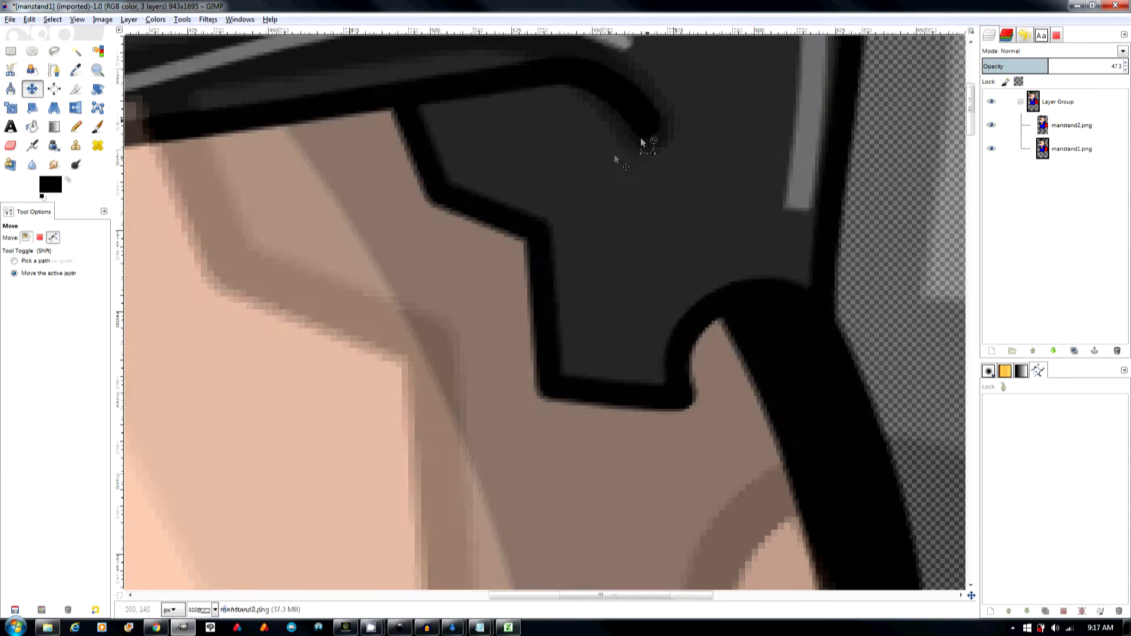
{"action": "scroll", "coordinate": [615, 159], "scroll_direction": "up", "scroll_amount": 2, "text": "ctrl"}
{"action": "left_click_drag", "start_coordinate": [605, 160], "coordinate": [601, 161]}
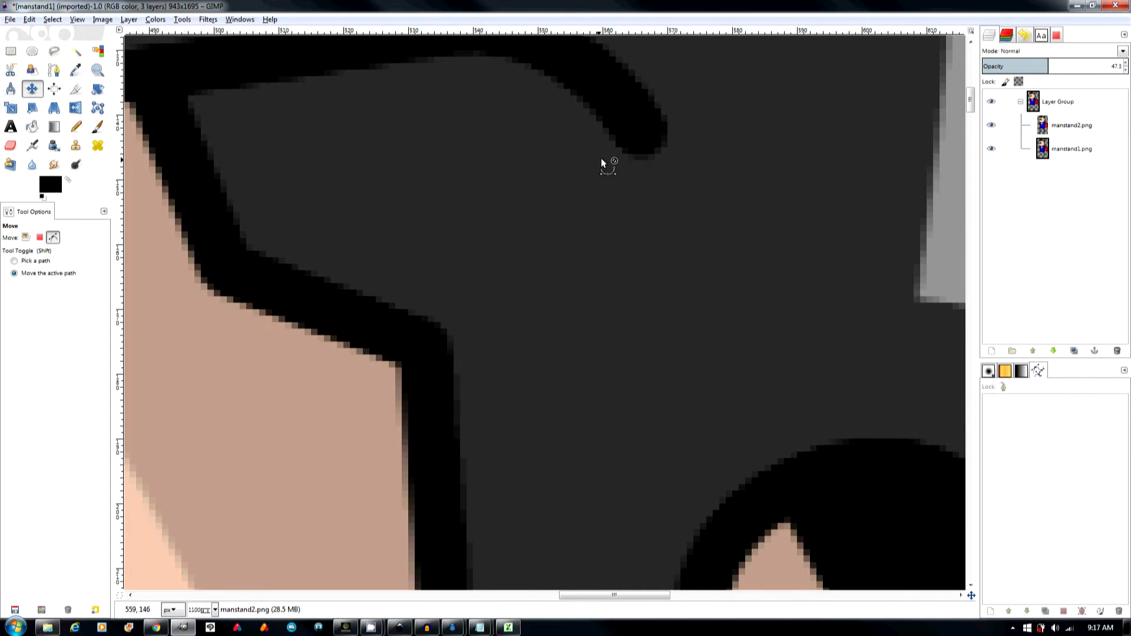
Step: Restore the manstand2.png layer's opacity to 100 and fit the canvas to the layers
{"action": "scroll", "coordinate": [601, 161], "scroll_direction": "down", "scroll_amount": 8, "text": "ctrl"}
{"action": "scroll", "coordinate": [717, 176], "scroll_direction": "down", "scroll_amount": 3, "text": "ctrl"}
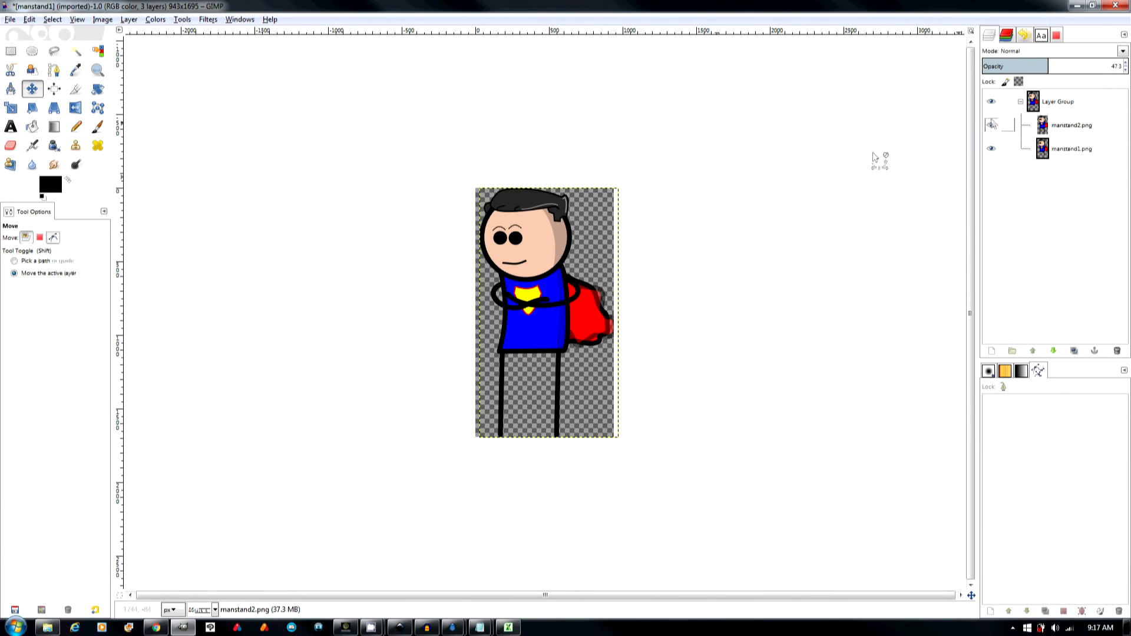
{"action": "left_click", "coordinate": [1053, 100]}
{"action": "left_click", "coordinate": [1062, 123]}
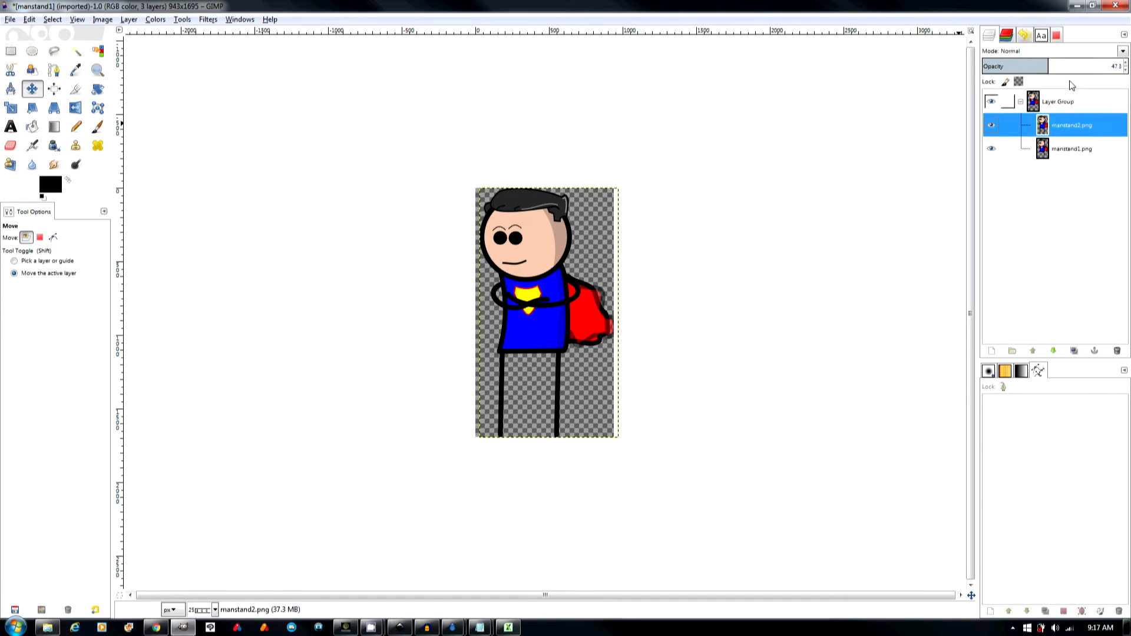
{"action": "left_click_drag", "start_coordinate": [1066, 66], "coordinate": [1126, 66]}
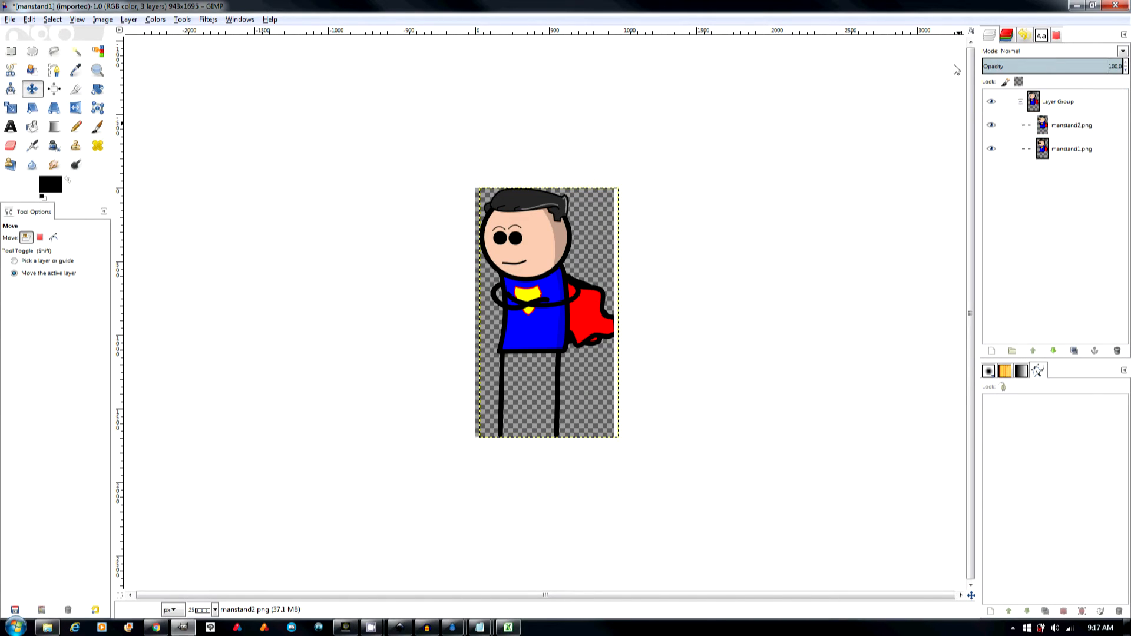
{"action": "left_click", "coordinate": [102, 19]}
{"action": "left_click", "coordinate": [139, 154]}
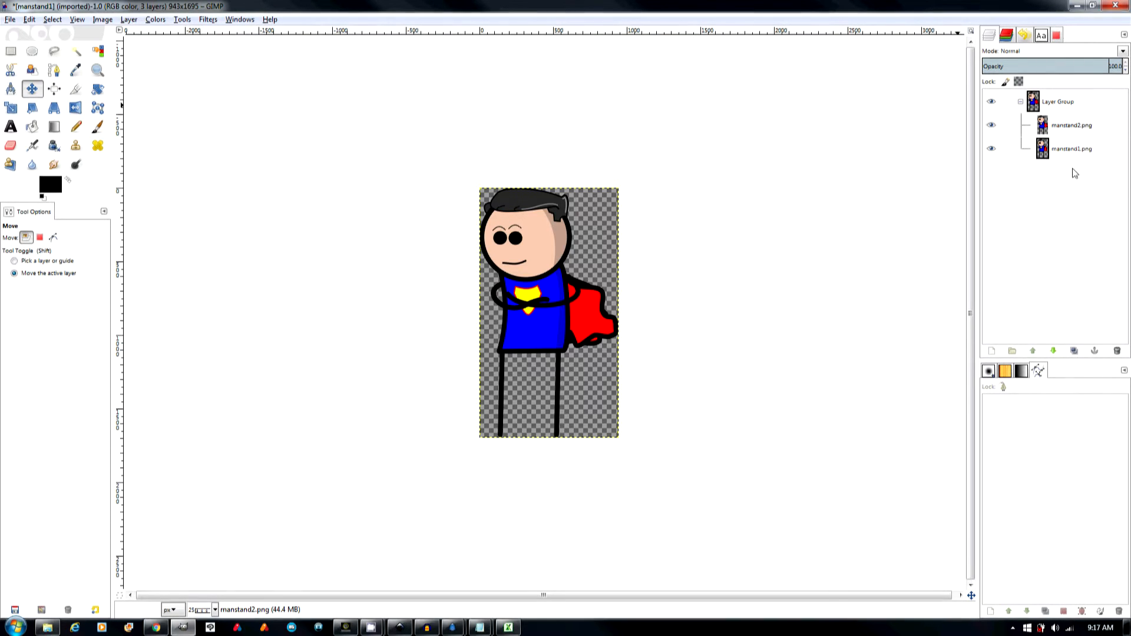
Step: Leave only the manstand1.png layer visible in the group and overwrite the manstand1.png file with it
{"action": "scroll", "coordinate": [563, 324], "scroll_direction": "up", "scroll_amount": 2}
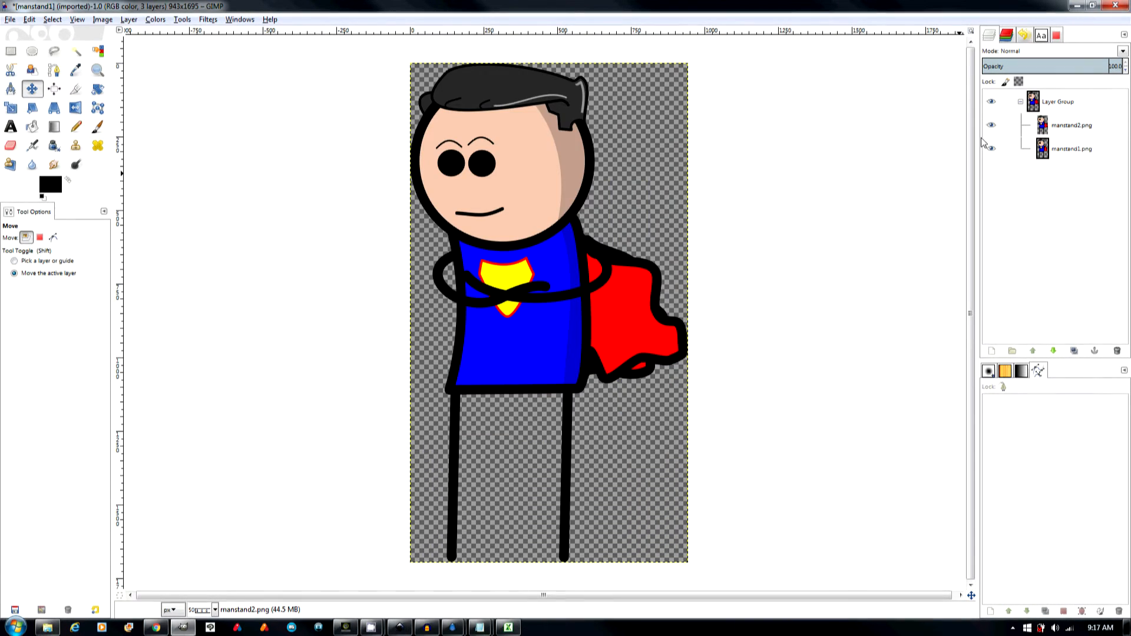
{"action": "left_click", "coordinate": [992, 126]}
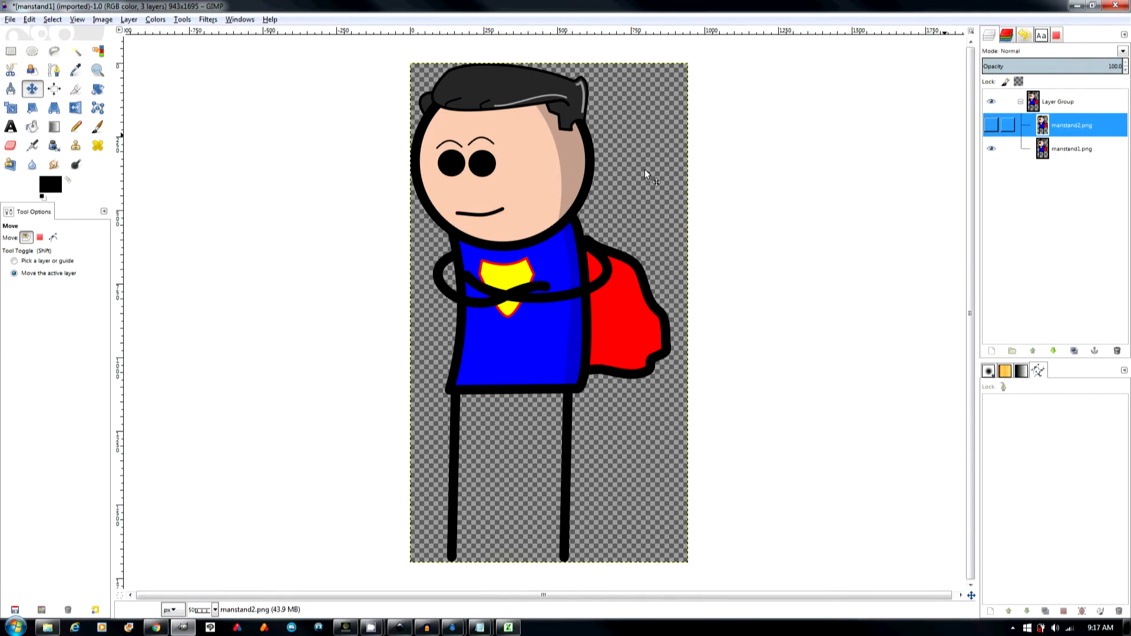
{"action": "left_click", "coordinate": [992, 149]}
{"action": "left_click", "coordinate": [993, 126]}
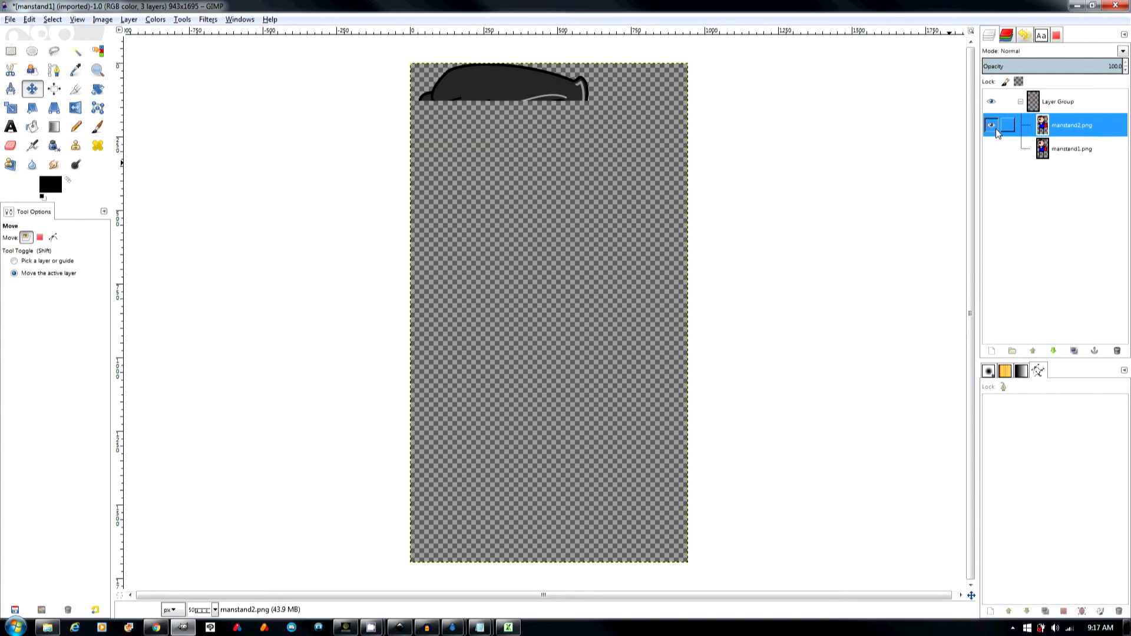
{"action": "left_click", "coordinate": [997, 127]}
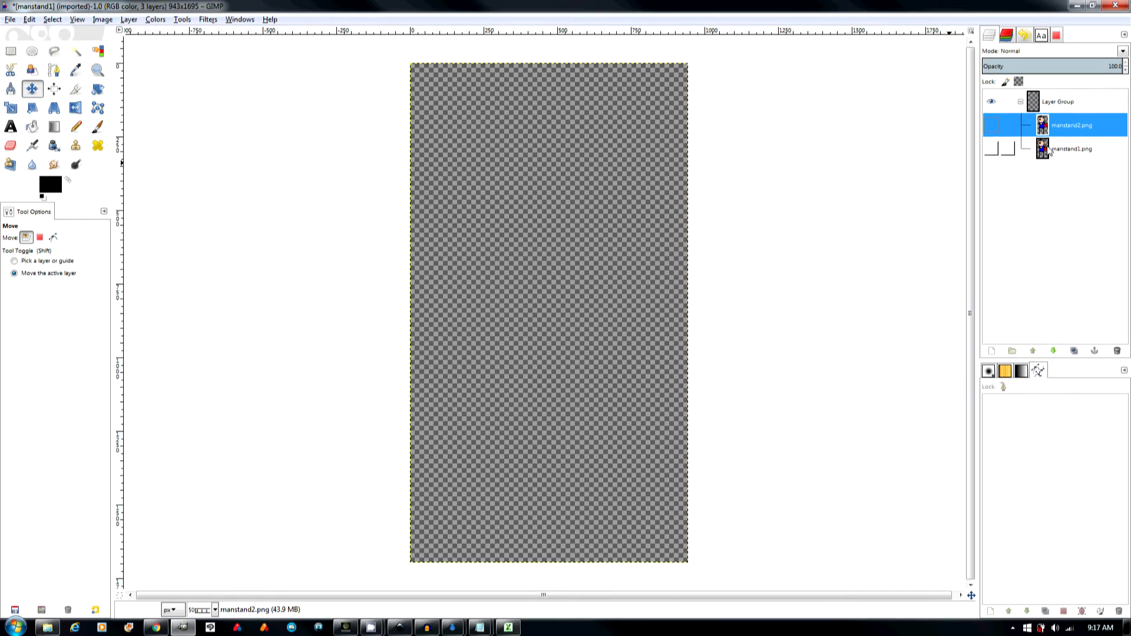
{"action": "left_click", "coordinate": [1002, 148]}
{"action": "left_click", "coordinate": [991, 149]}
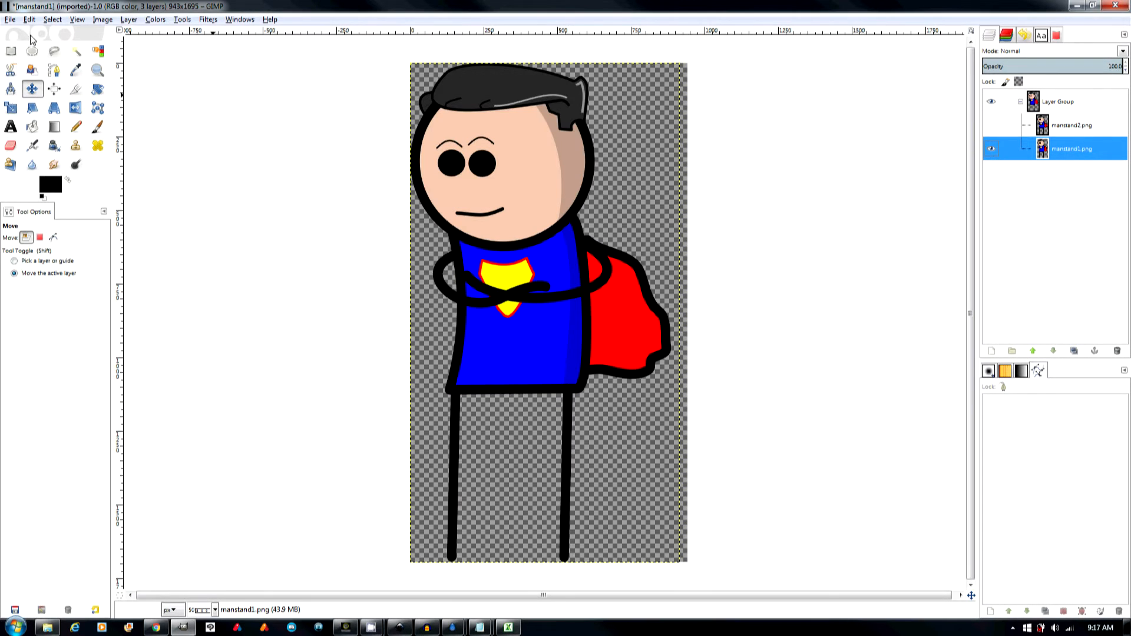
{"action": "left_click", "coordinate": [10, 20]}
{"action": "left_click", "coordinate": [34, 167]}
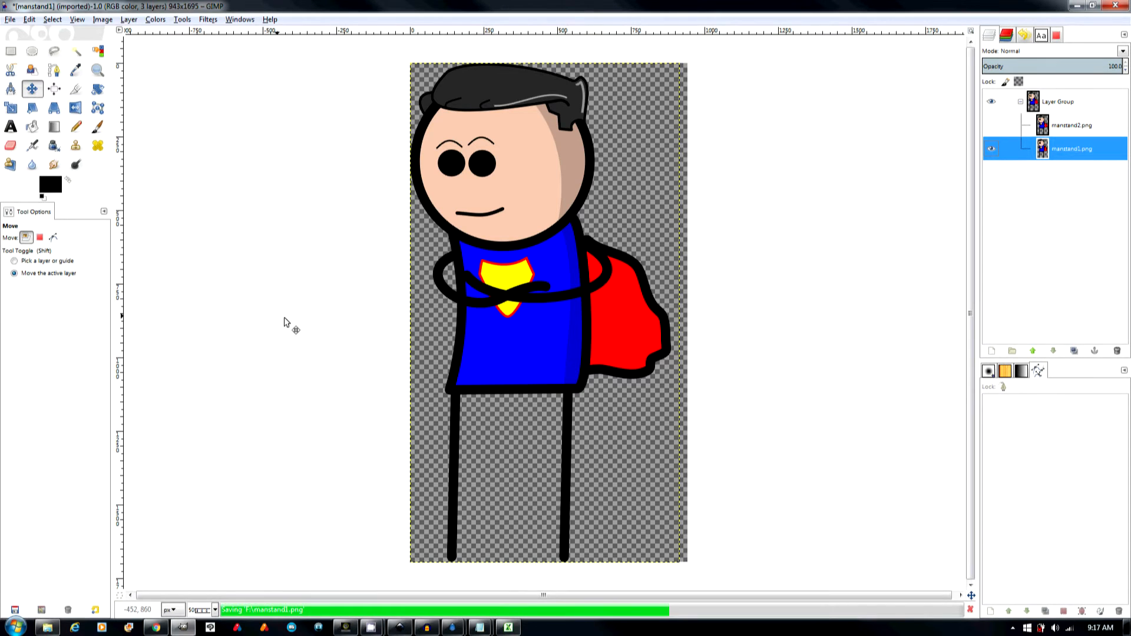
Step: Show only the manstand2.png layer, export it over the existing manstand2.png, and check the files on the KINGSTON (F:) drive
{"action": "left_click", "coordinate": [991, 151]}
{"action": "left_click", "coordinate": [991, 125]}
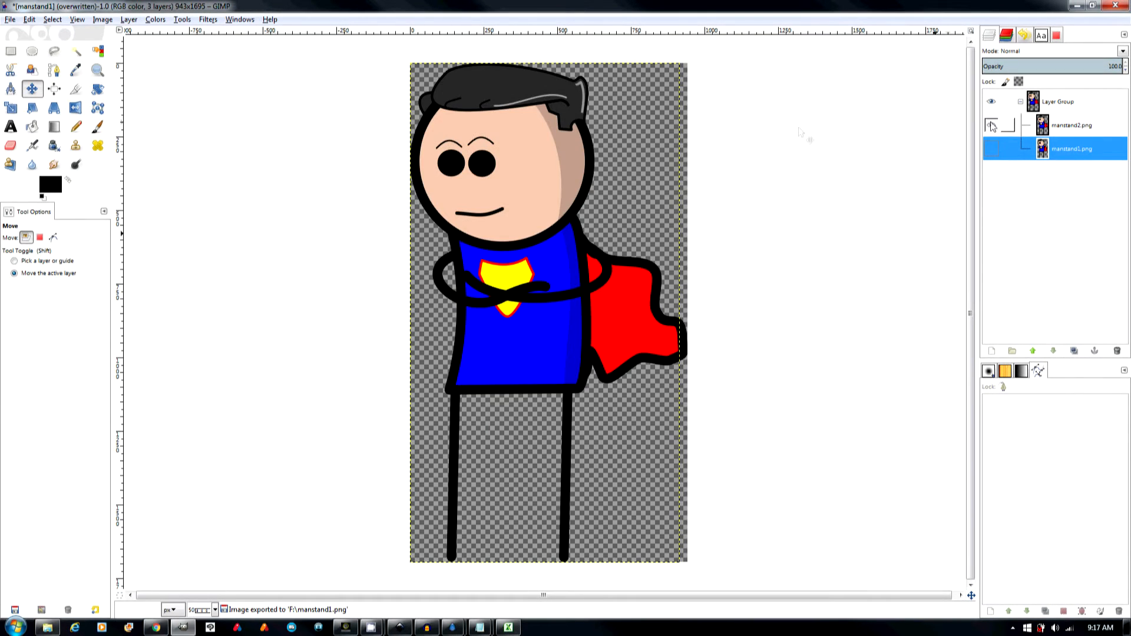
{"action": "left_click", "coordinate": [10, 19]}
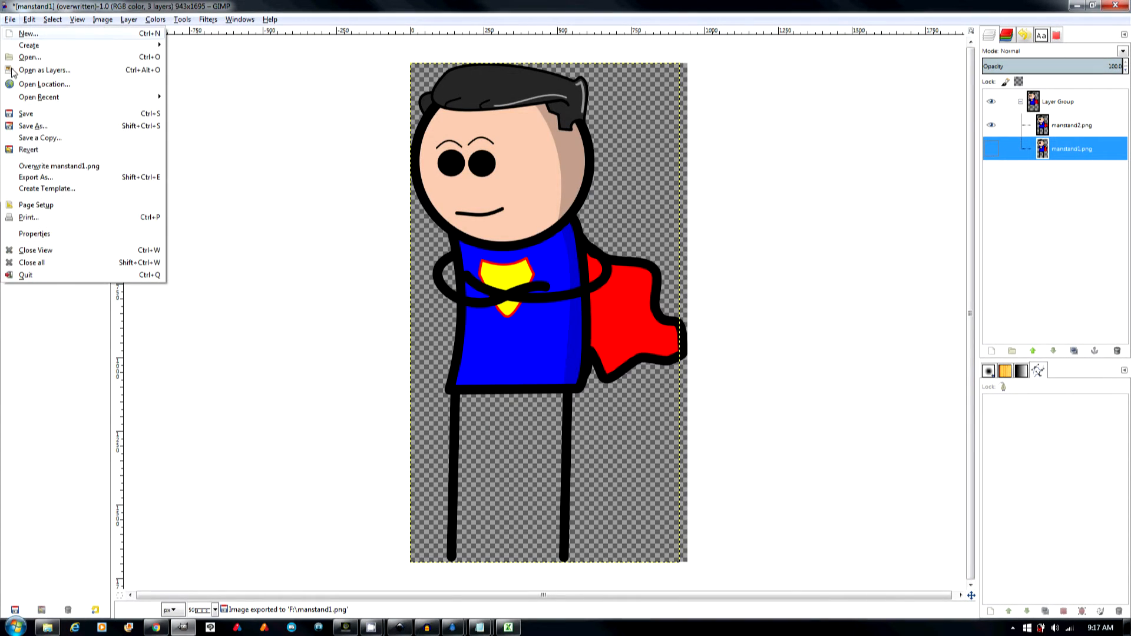
{"action": "left_click", "coordinate": [37, 177]}
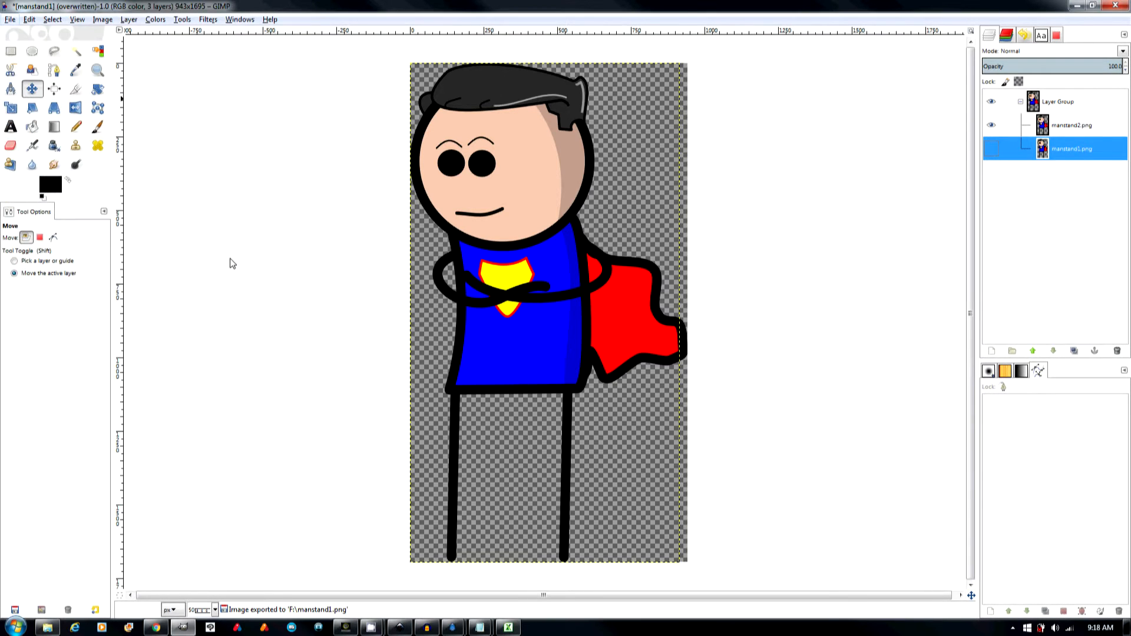
{"action": "left_click", "coordinate": [340, 317]}
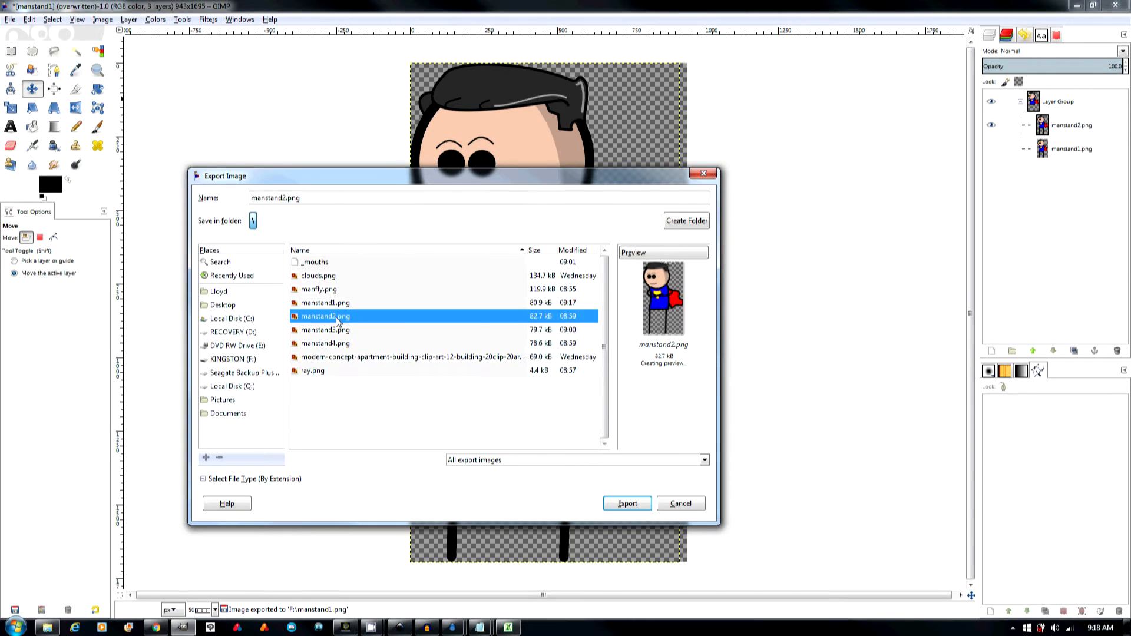
{"action": "left_click", "coordinate": [627, 504]}
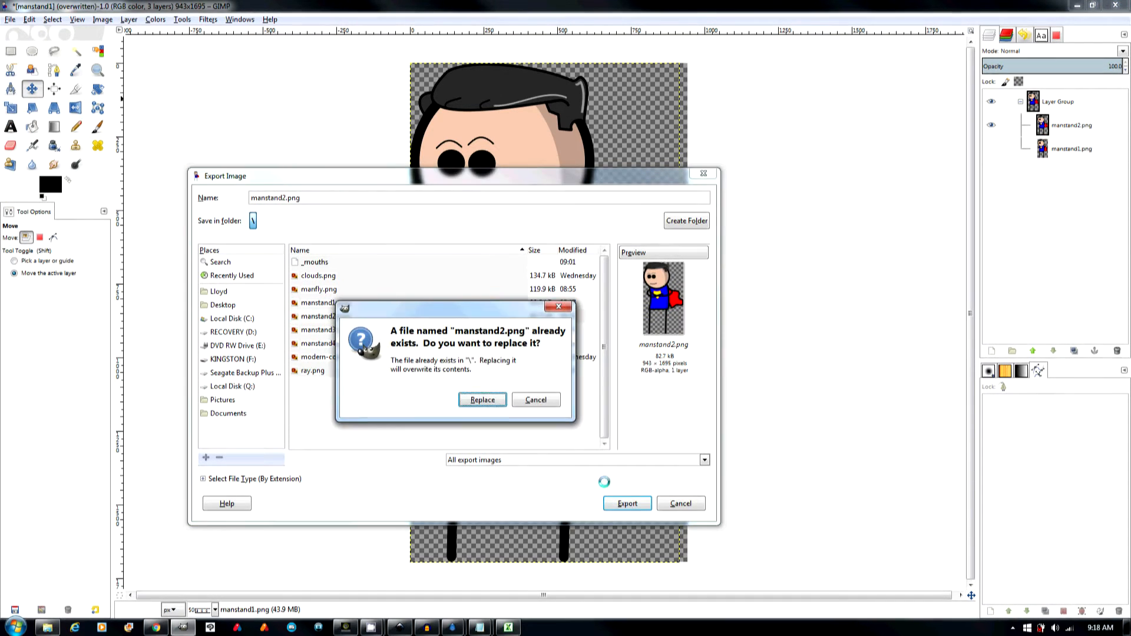
{"action": "left_click", "coordinate": [495, 404]}
{"action": "left_click", "coordinate": [569, 420]}
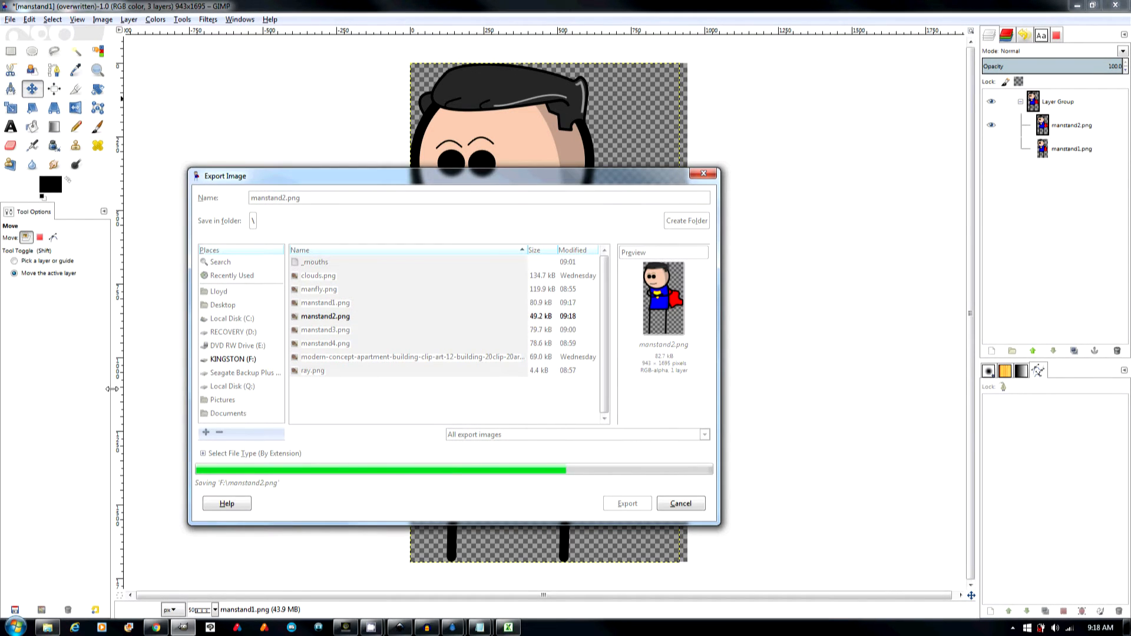
{"action": "left_click", "coordinate": [47, 627]}
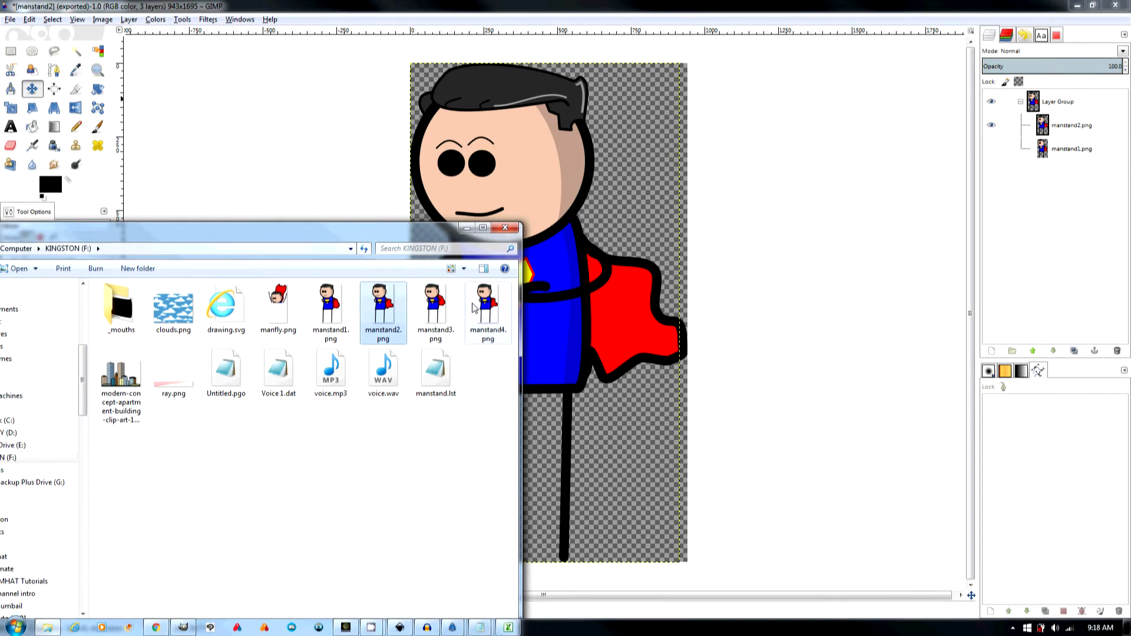
{"action": "left_click", "coordinate": [135, 190]}
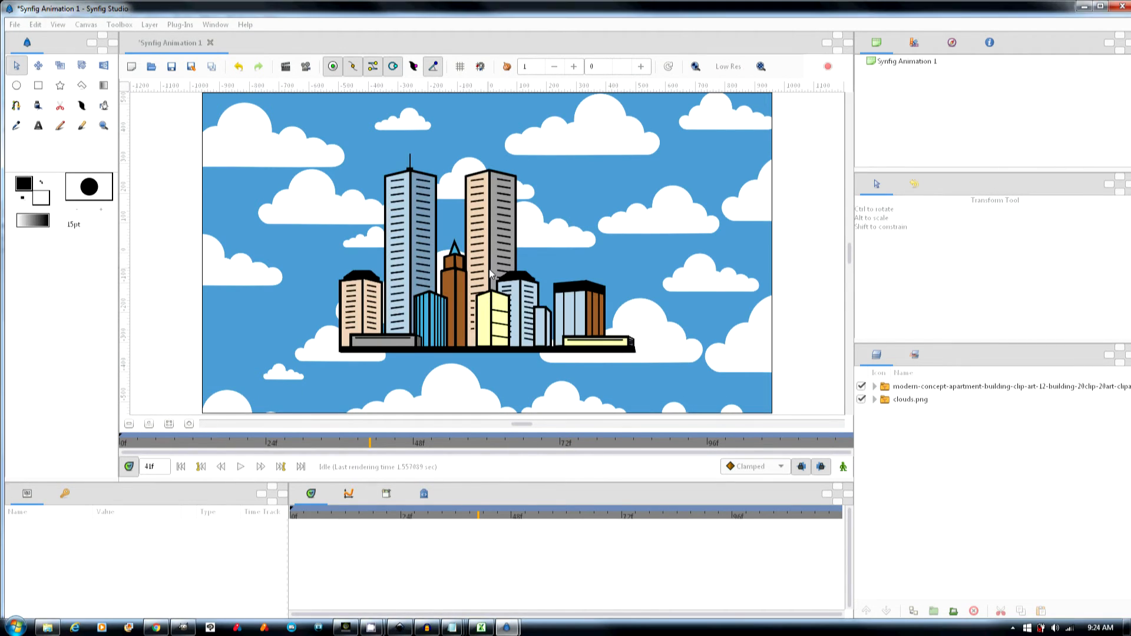
Step: In Synfig Studio, enlarge the city buildings image and place it with its base along the canvas's lower edge
{"action": "left_click", "coordinate": [524, 292]}
{"action": "left_click_drag", "start_coordinate": [489, 253], "coordinate": [448, 319]}
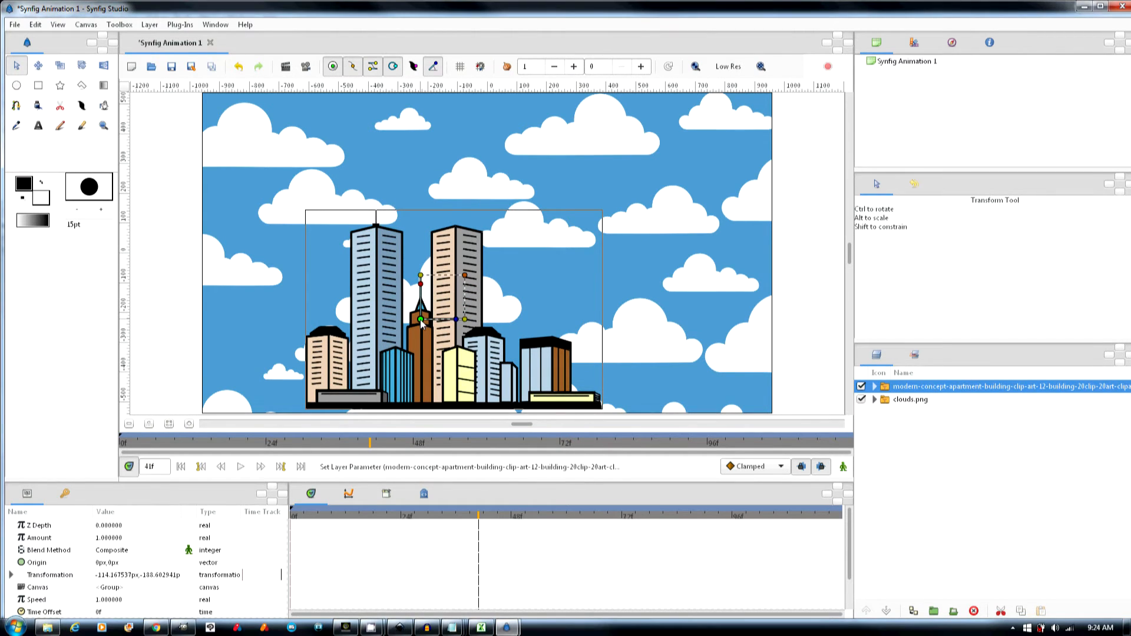
{"action": "left_click_drag", "start_coordinate": [466, 276], "coordinate": [495, 262]}
{"action": "left_click_drag", "start_coordinate": [419, 319], "coordinate": [469, 270]}
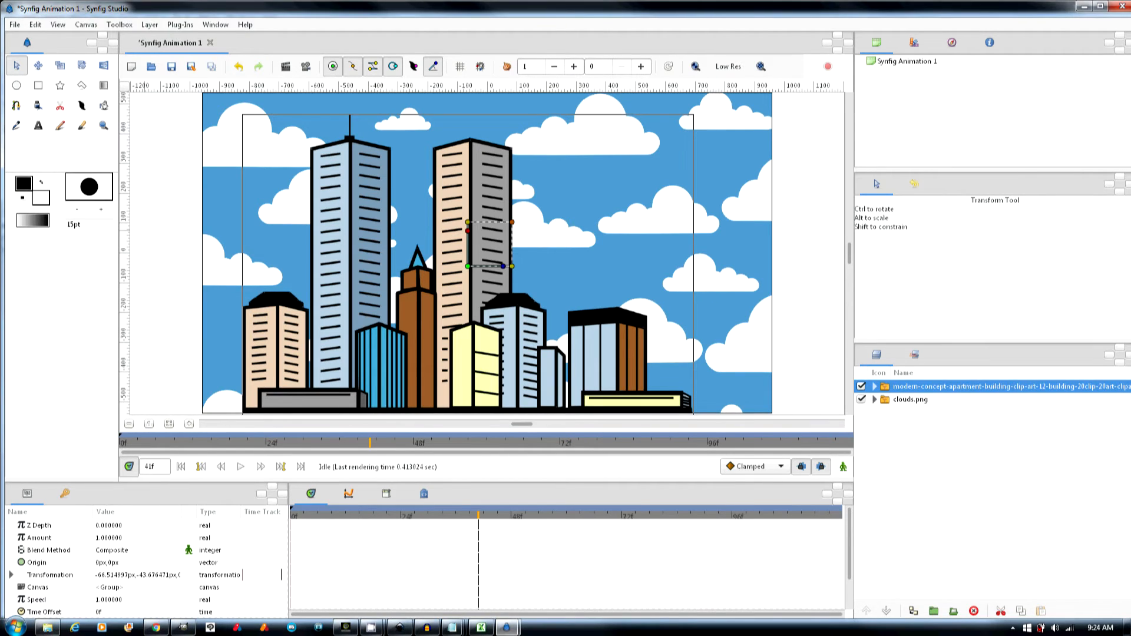
Step: Open manstand.lst in Notepad and look over the manstand pose images on the KINGSTON (F:) drive
{"action": "left_click_drag", "start_coordinate": [0, 259], "coordinate": [0, 206]}
{"action": "double_click", "coordinate": [319, 340]}
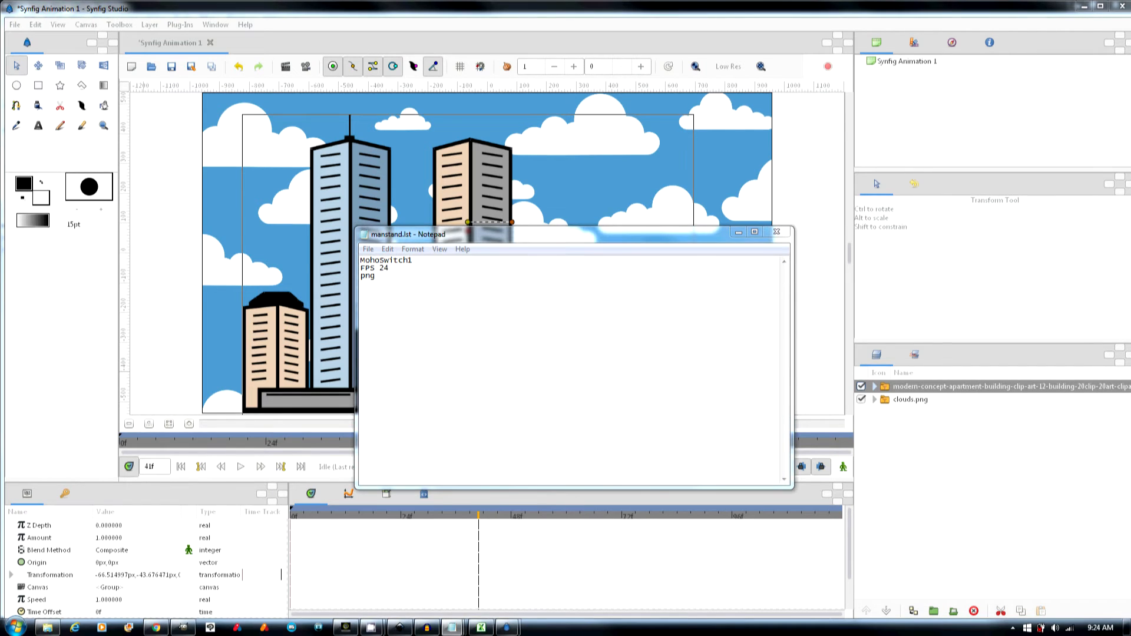
{"action": "left_click", "coordinate": [47, 627]}
{"action": "left_click_drag", "start_coordinate": [370, 229], "coordinate": [518, 220]}
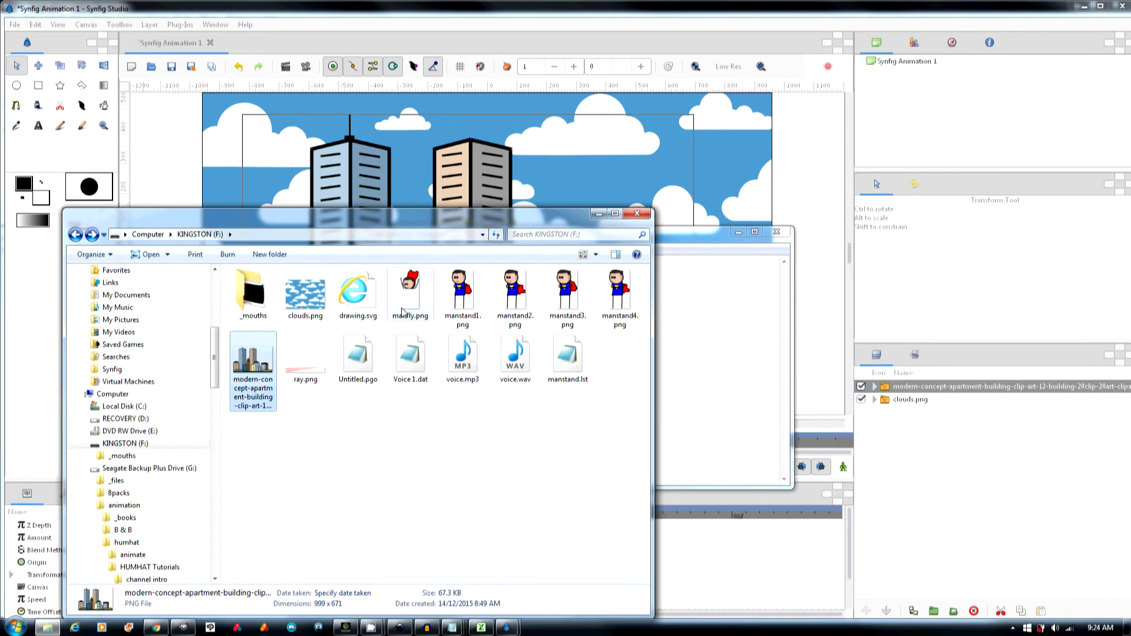
{"action": "left_click", "coordinate": [467, 319]}
{"action": "left_click", "coordinate": [512, 320]}
{"action": "left_click", "coordinate": [595, 320]}
{"action": "left_click_drag", "start_coordinate": [505, 219], "coordinate": [0, 293]}
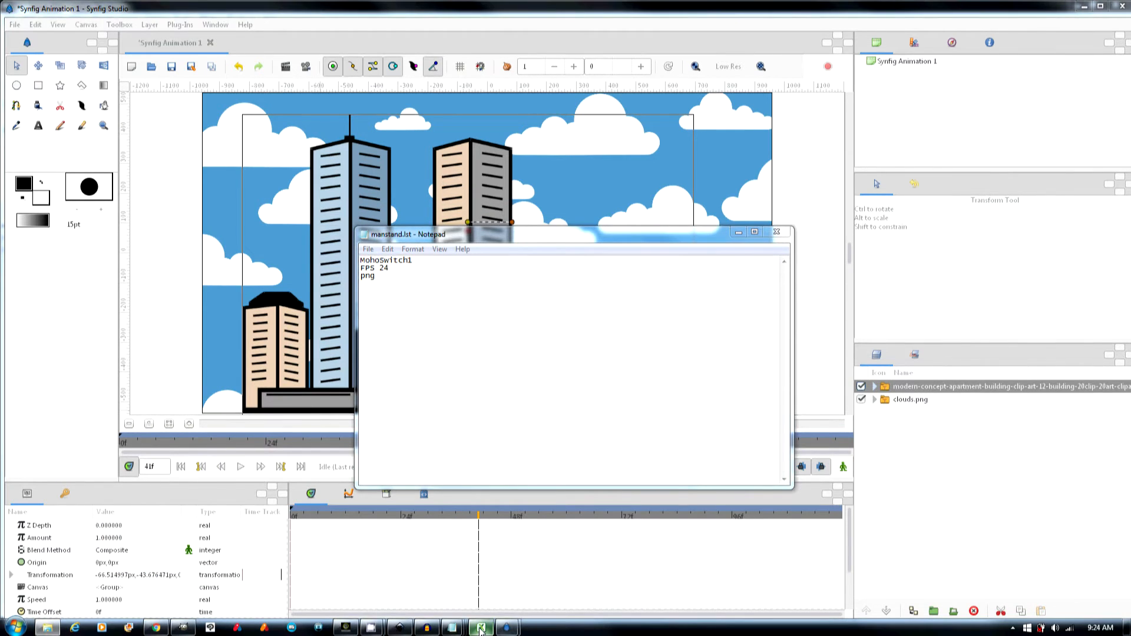
Step: Switch to Excel and continue the frame numbers with 6 in cell A3 and 9 in cell A4
{"action": "left_click", "coordinate": [481, 628]}
{"action": "left_click", "coordinate": [39, 117]}
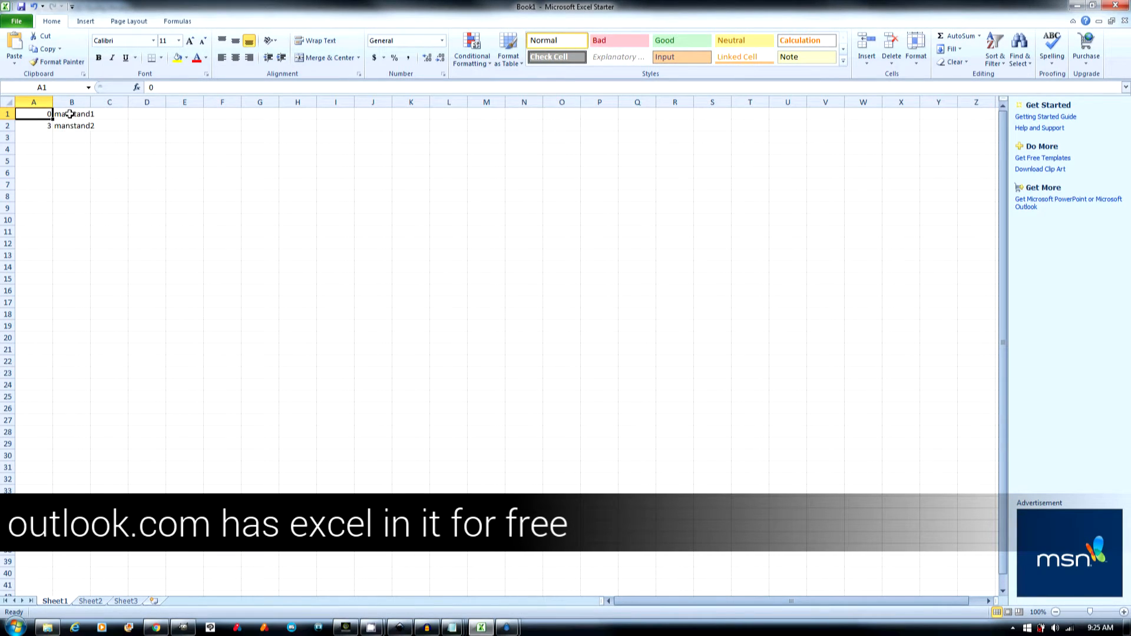
{"action": "left_click", "coordinate": [49, 125]}
{"action": "left_click", "coordinate": [37, 138]}
{"action": "type", "text": "6"}
{"action": "key", "text": "Return"}
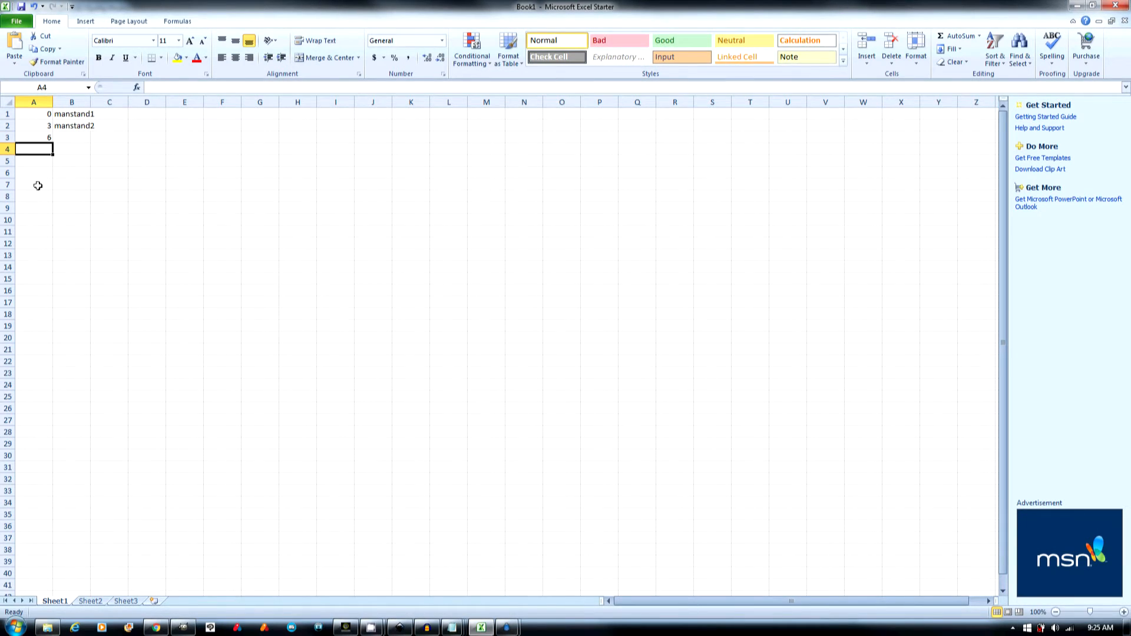
{"action": "type", "text": "9"}
{"action": "key", "text": "Return"}
Step: Copy manstand1 and manstand2 into B3:B4 and fill the two-column pattern down to row 25
{"action": "left_click_drag", "start_coordinate": [73, 115], "coordinate": [86, 152]}
{"action": "key", "text": "ctrl+c"}
{"action": "key", "text": "ctrl+v"}
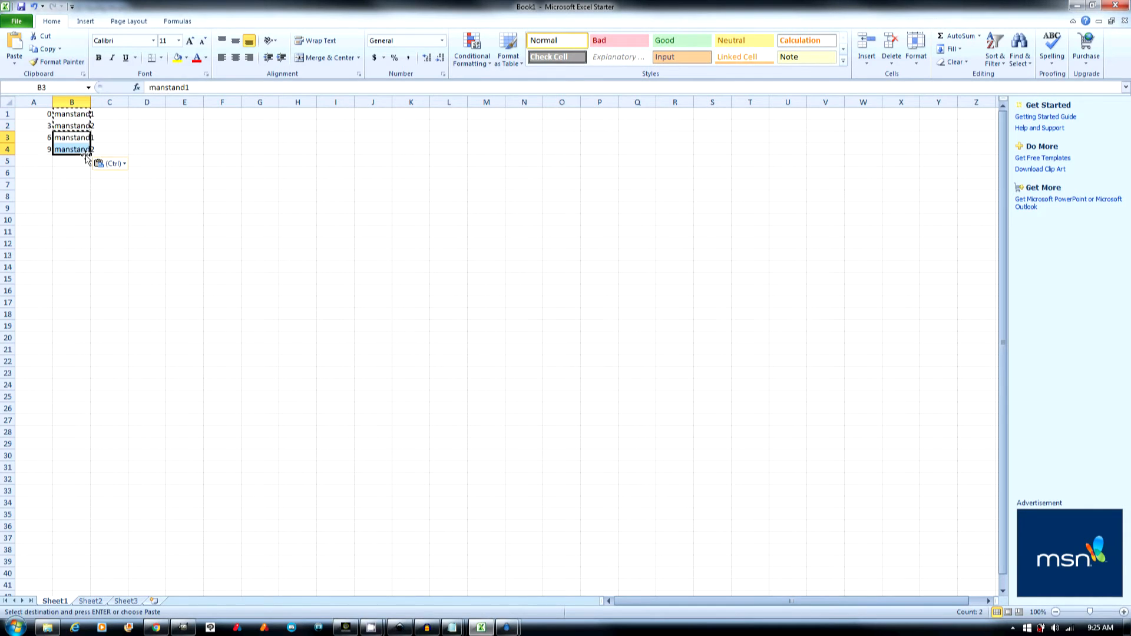
{"action": "left_click_drag", "start_coordinate": [42, 119], "coordinate": [91, 399]}
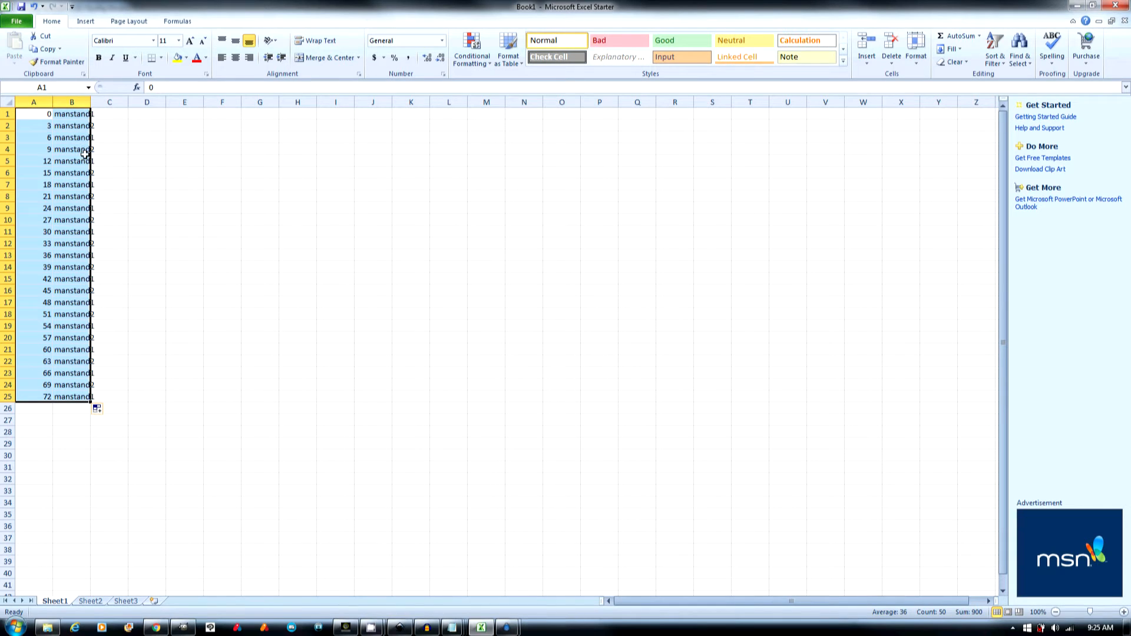
Step: Copy cells A1:B13 and paste them into manstand.lst in Notepad below the png line
{"action": "left_click", "coordinate": [32, 118]}
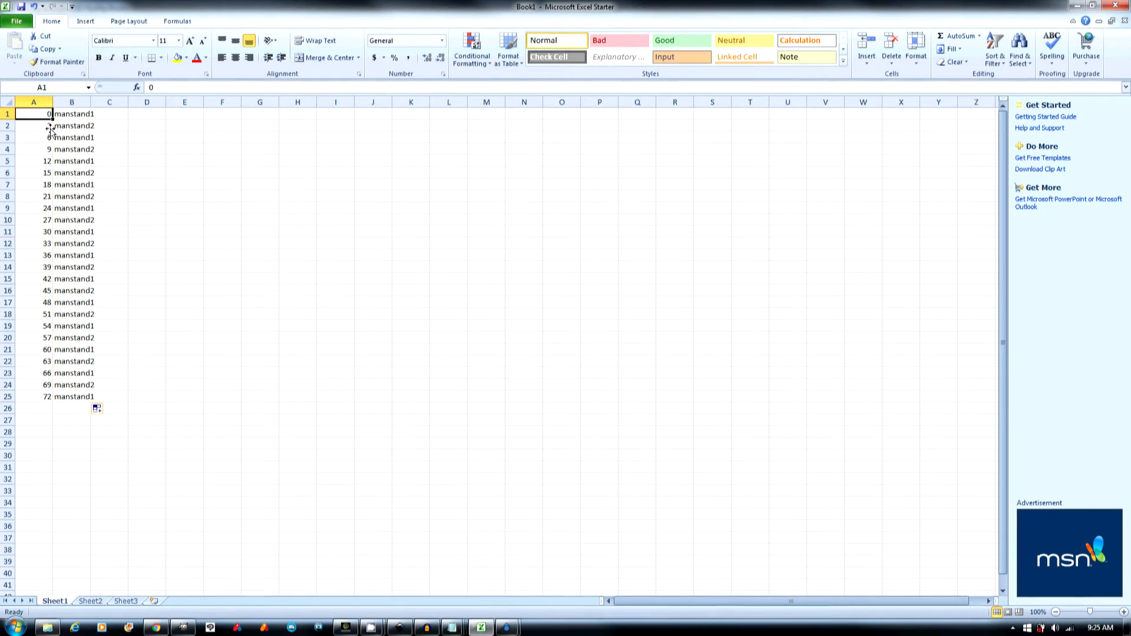
{"action": "left_click", "coordinate": [79, 255], "text": "shift"}
{"action": "key", "text": "ctrl+c"}
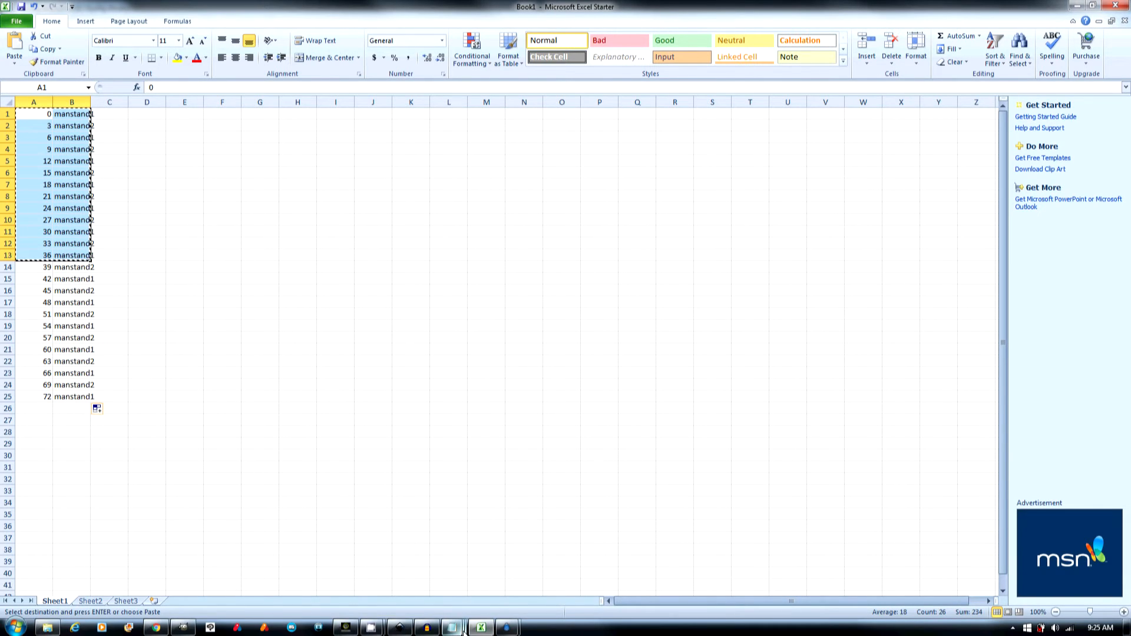
{"action": "mouse_move", "coordinate": [459, 628]}
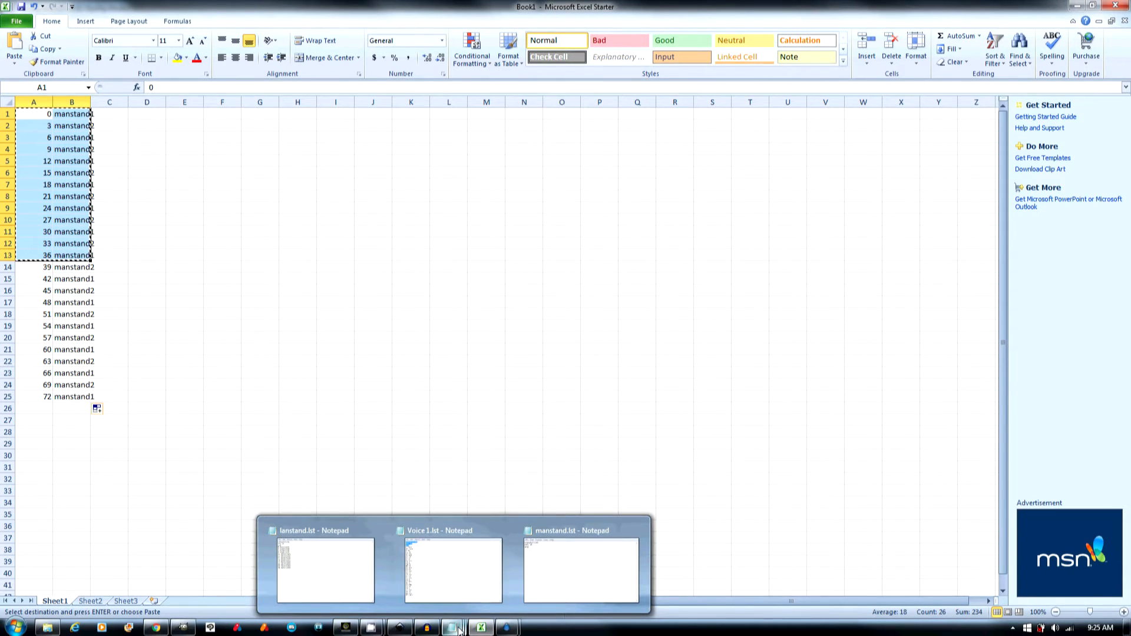
{"action": "left_click", "coordinate": [578, 589]}
{"action": "key", "text": "ctrl+v"}
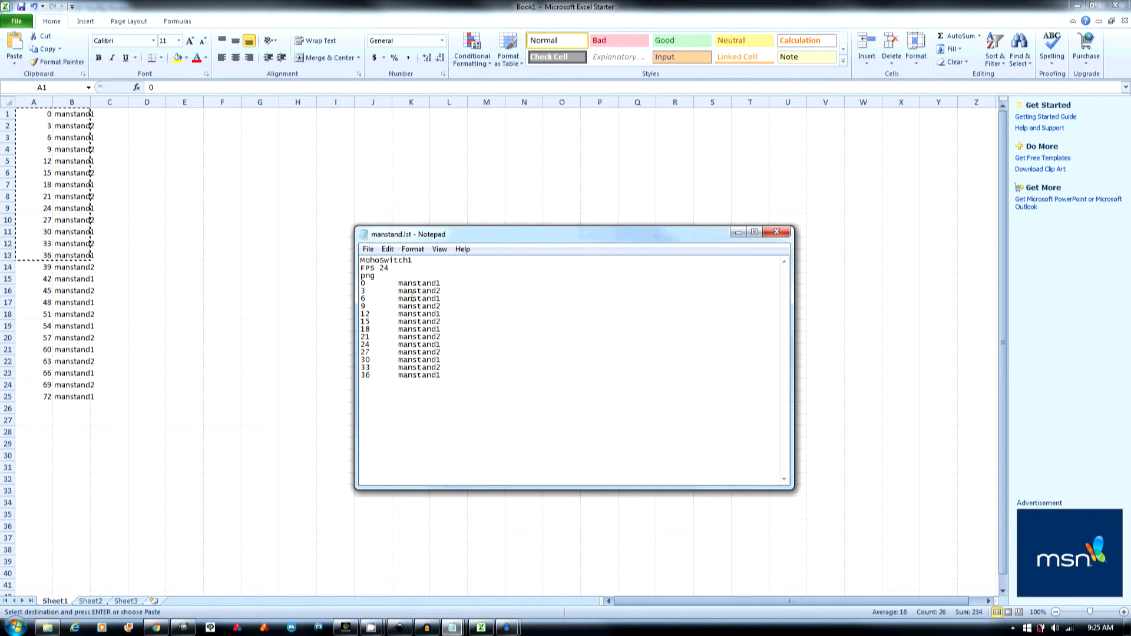
Step: Replace every tab gap in manstand.lst with a single space and save the file
{"action": "left_click_drag", "start_coordinate": [396, 284], "coordinate": [373, 285]}
{"action": "key", "text": "ctrl+c"}
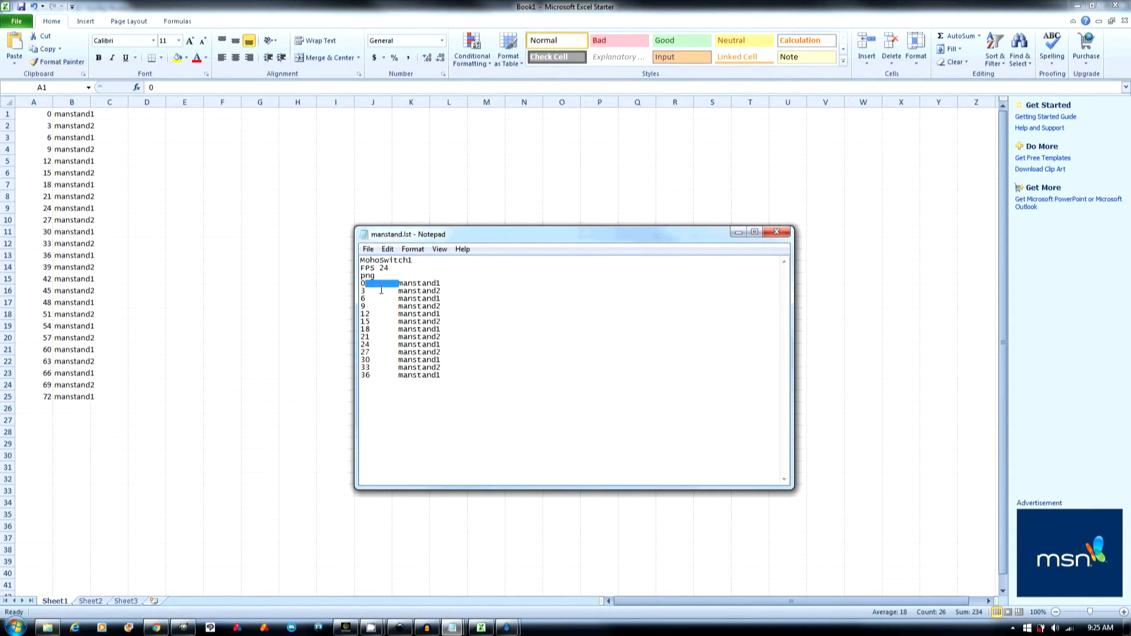
{"action": "key", "text": "ctrl+h"}
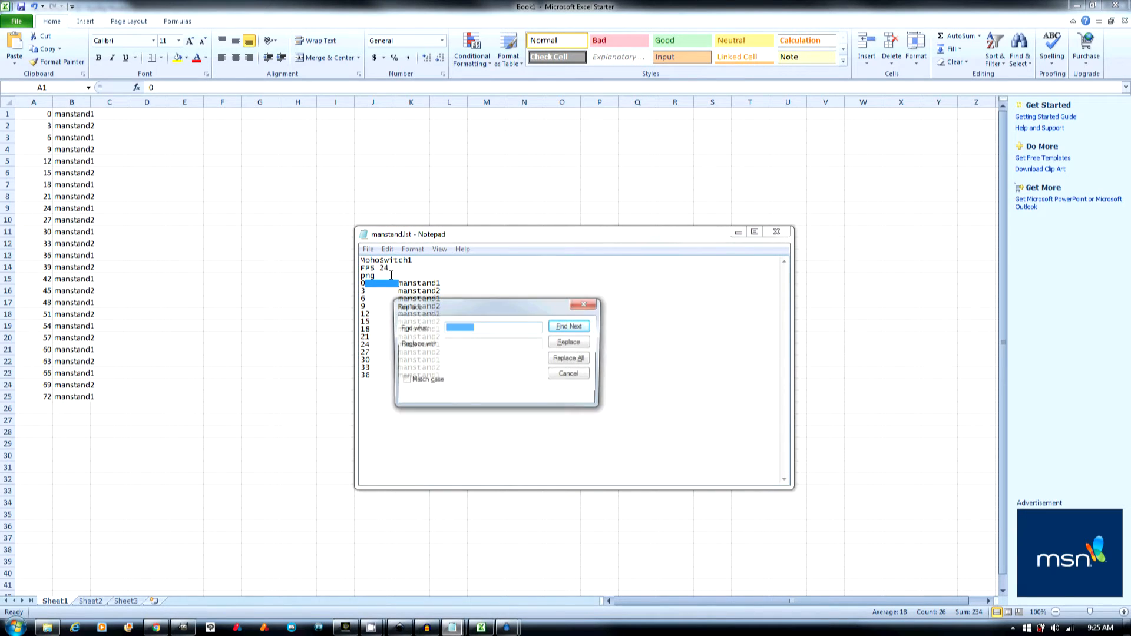
{"action": "key", "text": "ctrl+v"}
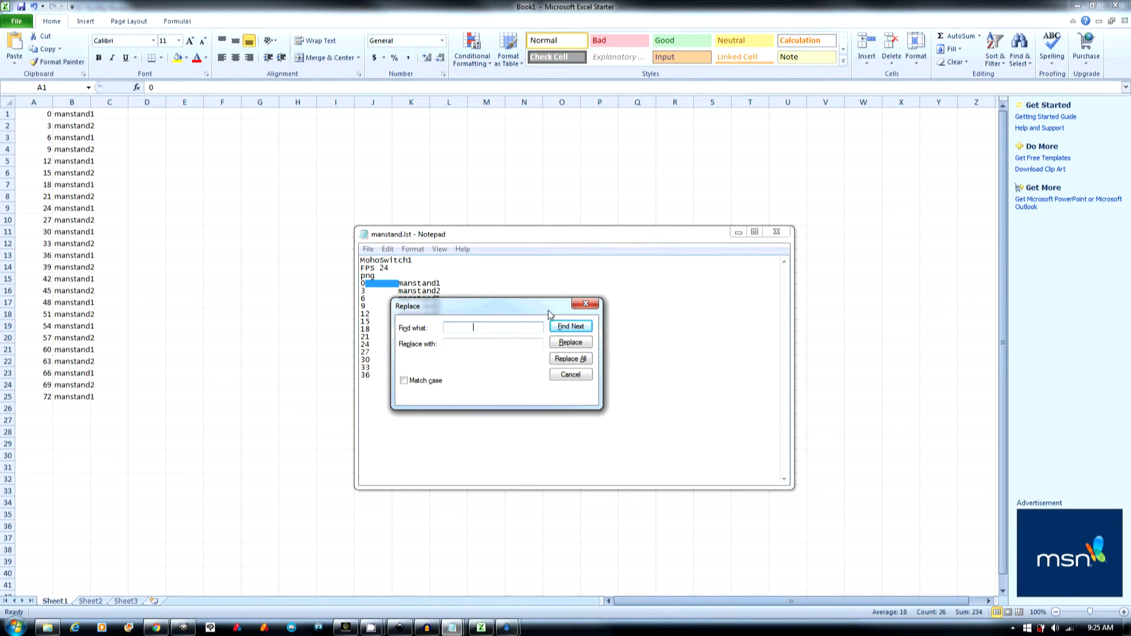
{"action": "left_click", "coordinate": [446, 345]}
{"action": "left_click", "coordinate": [569, 360]}
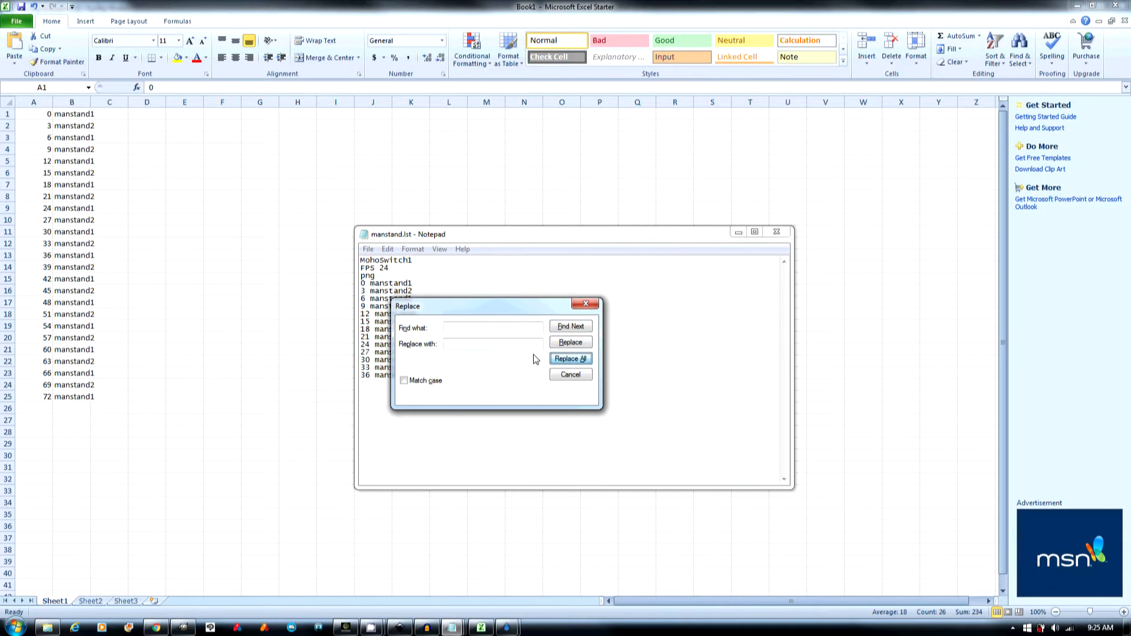
{"action": "key", "text": "Escape"}
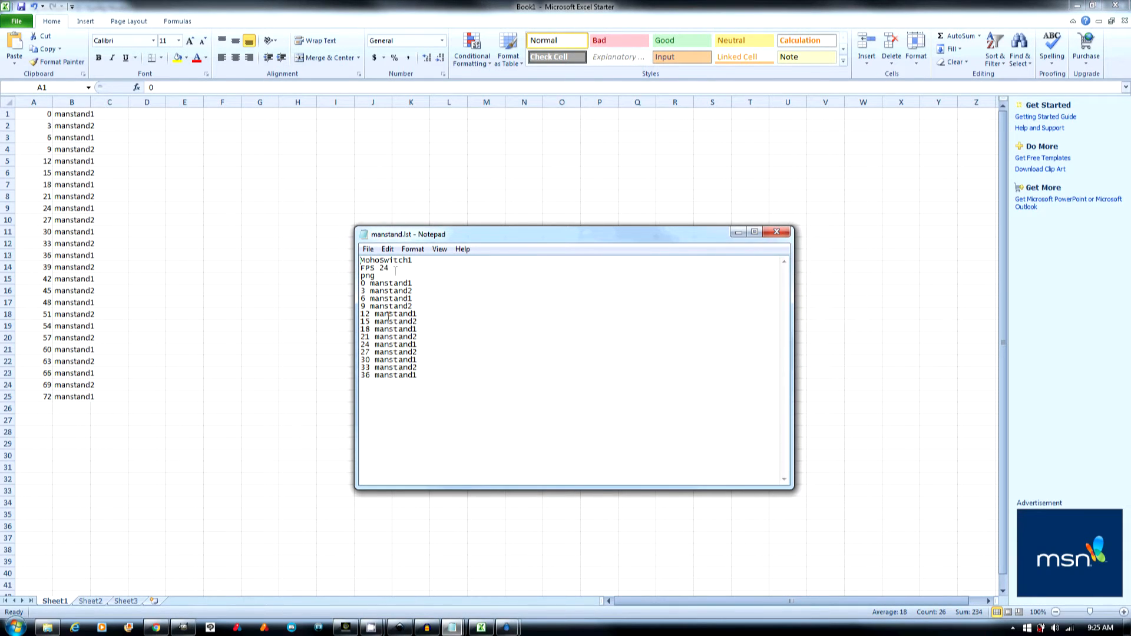
{"action": "left_click", "coordinate": [368, 250]}
{"action": "left_click", "coordinate": [386, 290]}
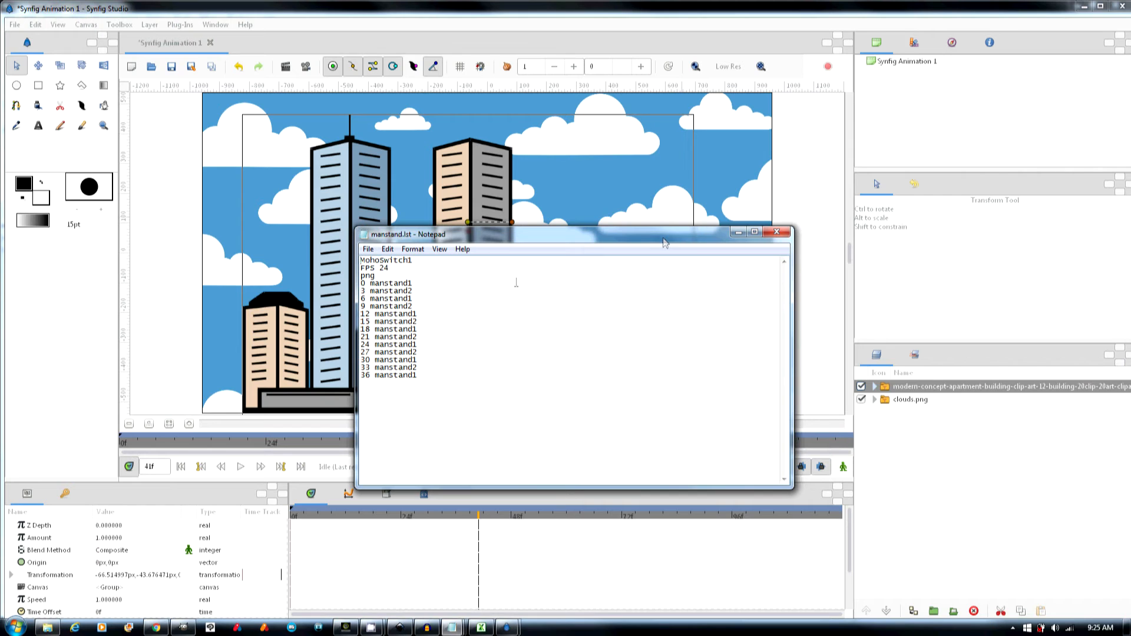
Step: Import manstand.lst from the drive onto the Synfig canvas above the city and select its layer
{"action": "left_click_drag", "start_coordinate": [537, 241], "coordinate": [292, 315]}
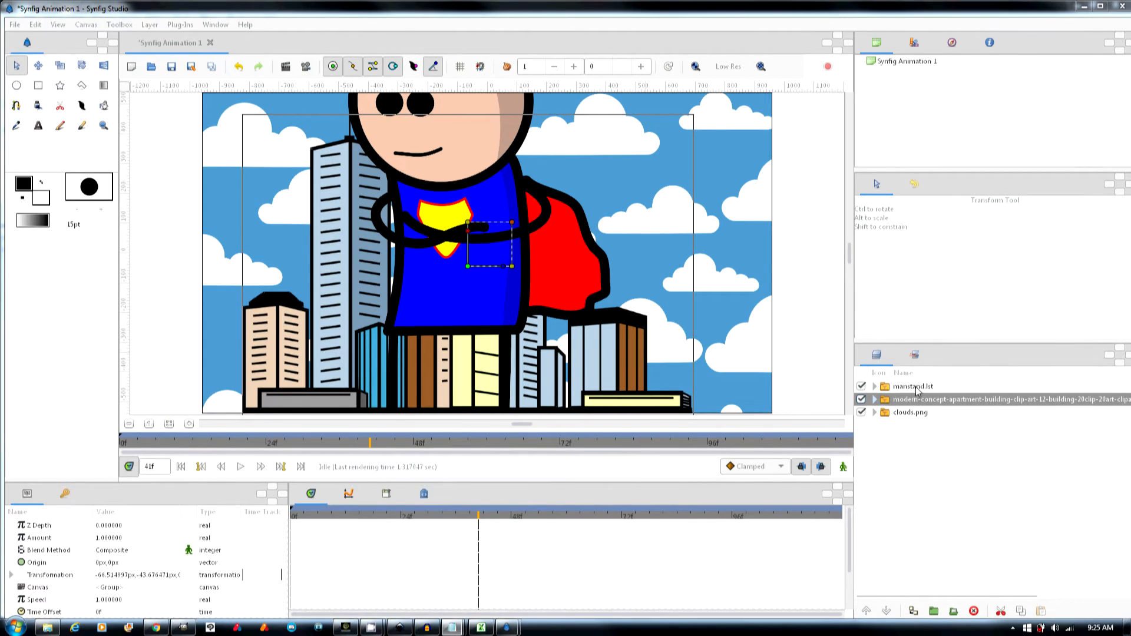
{"action": "left_click", "coordinate": [563, 252]}
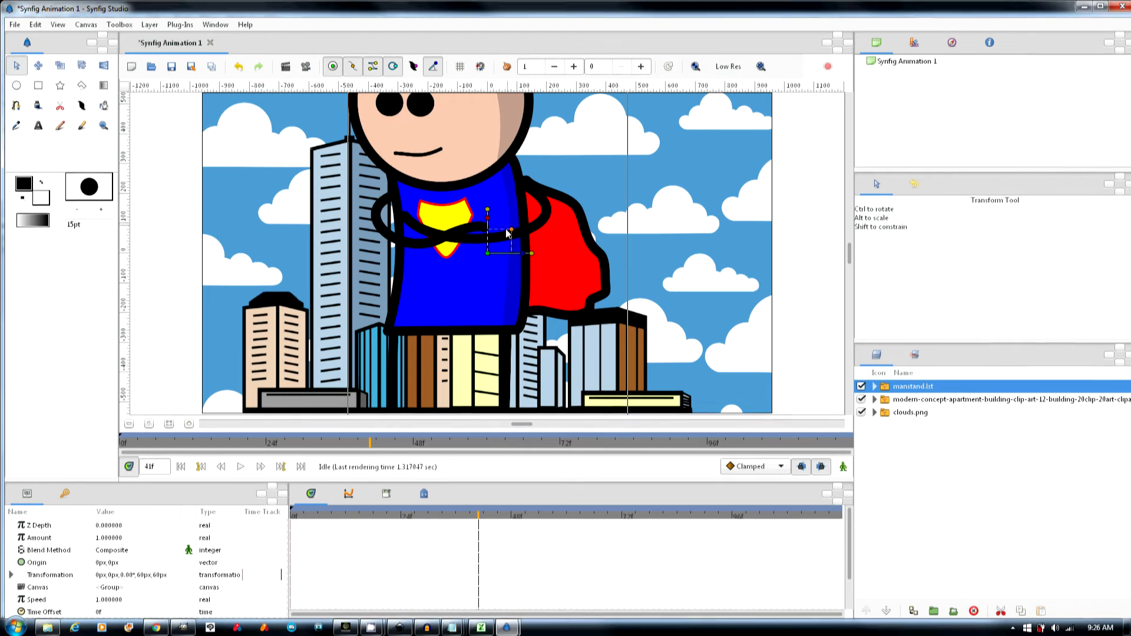
Step: Scale the manstand.lst superhero down to a small figure and stand it on the roof of the blue-and-brown building
{"action": "left_click_drag", "start_coordinate": [505, 236], "coordinate": [511, 238]}
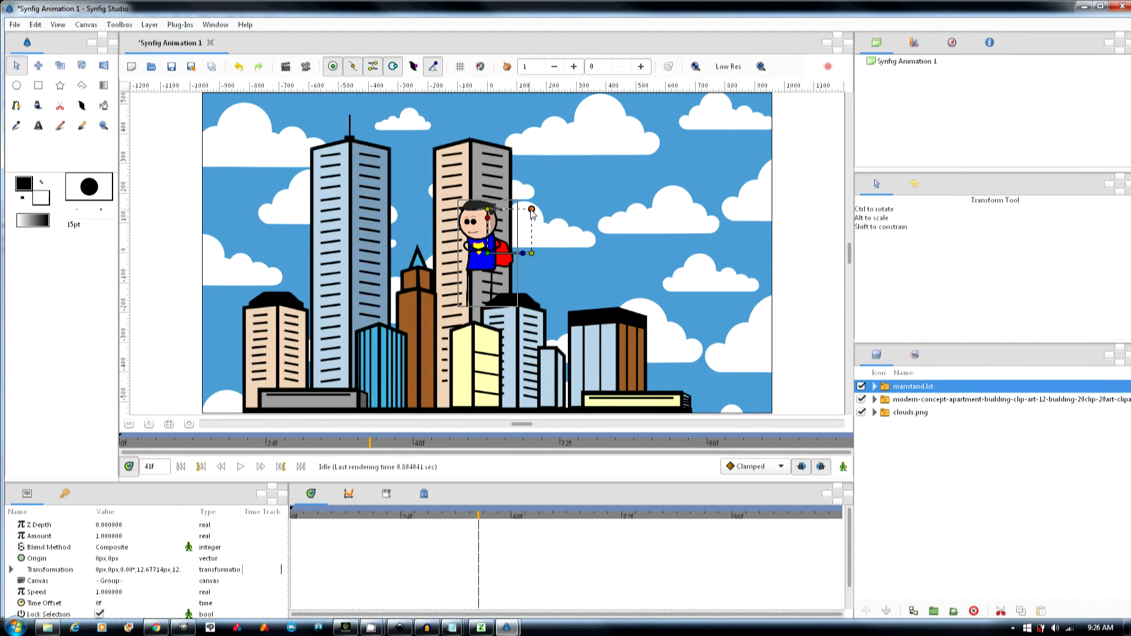
{"action": "left_click_drag", "start_coordinate": [516, 233], "coordinate": [606, 286]}
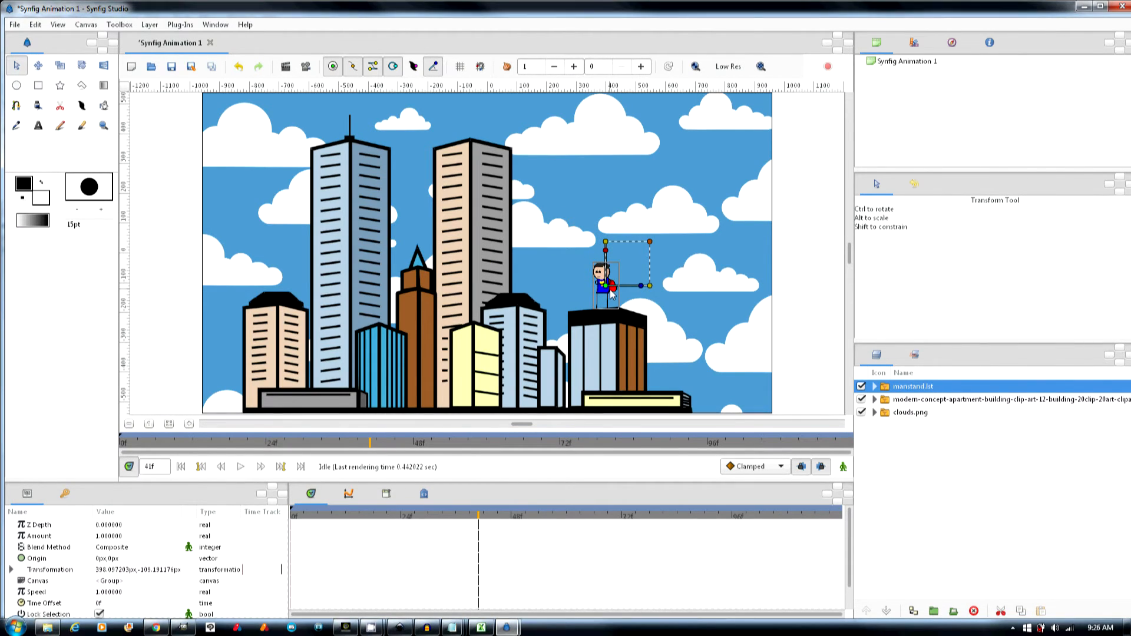
Step: Scrub the timeline between frames 0 and 41 to check the superhero's cape animation and placement on the rooftop
{"action": "left_click", "coordinate": [349, 444]}
{"action": "left_click_drag", "start_coordinate": [348, 444], "coordinate": [199, 439]}
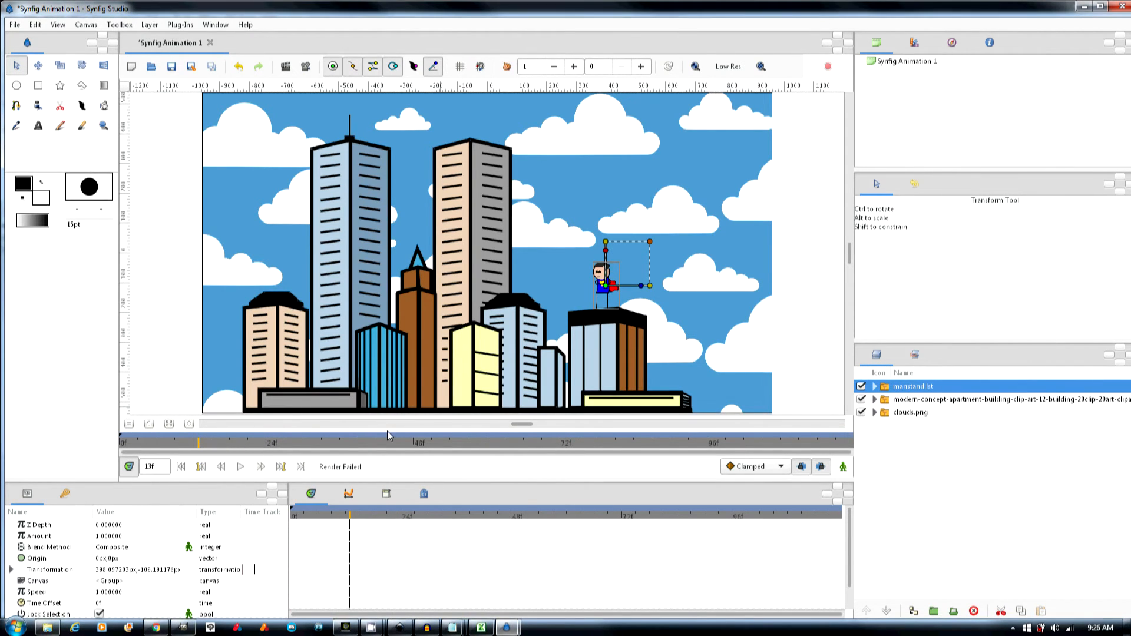
{"action": "scroll", "coordinate": [602, 303], "scroll_direction": "up", "scroll_amount": 2}
{"action": "scroll", "coordinate": [549, 265], "scroll_direction": "up", "scroll_amount": 2}
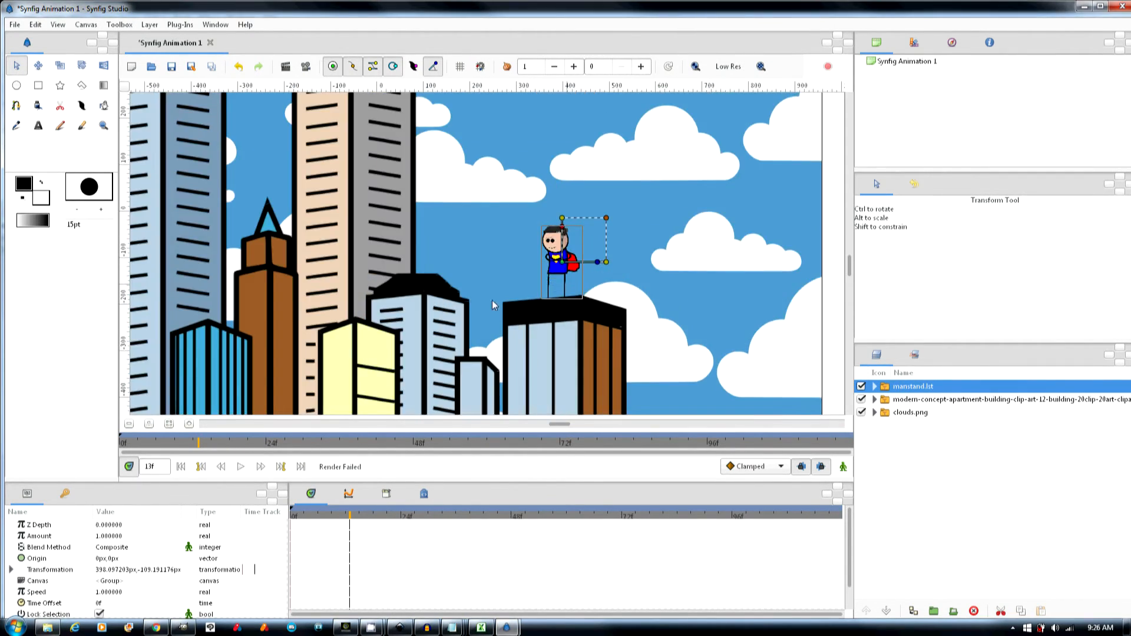
{"action": "double_click", "coordinate": [189, 423]}
{"action": "left_click_drag", "start_coordinate": [188, 446], "coordinate": [120, 438]}
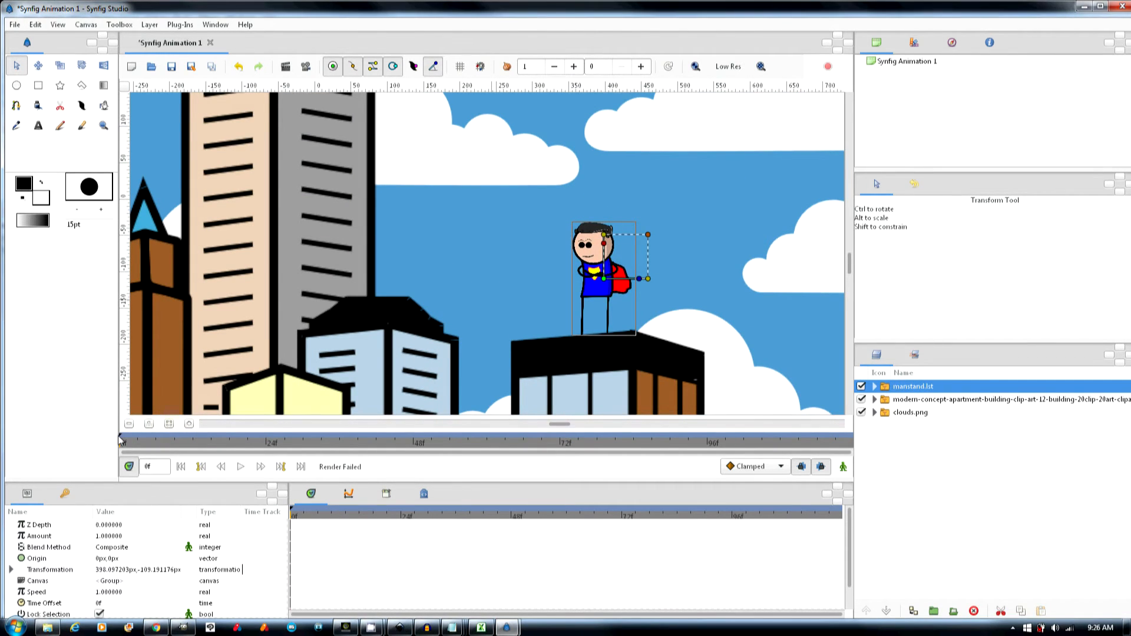
{"action": "left_click_drag", "start_coordinate": [358, 447], "coordinate": [346, 450]}
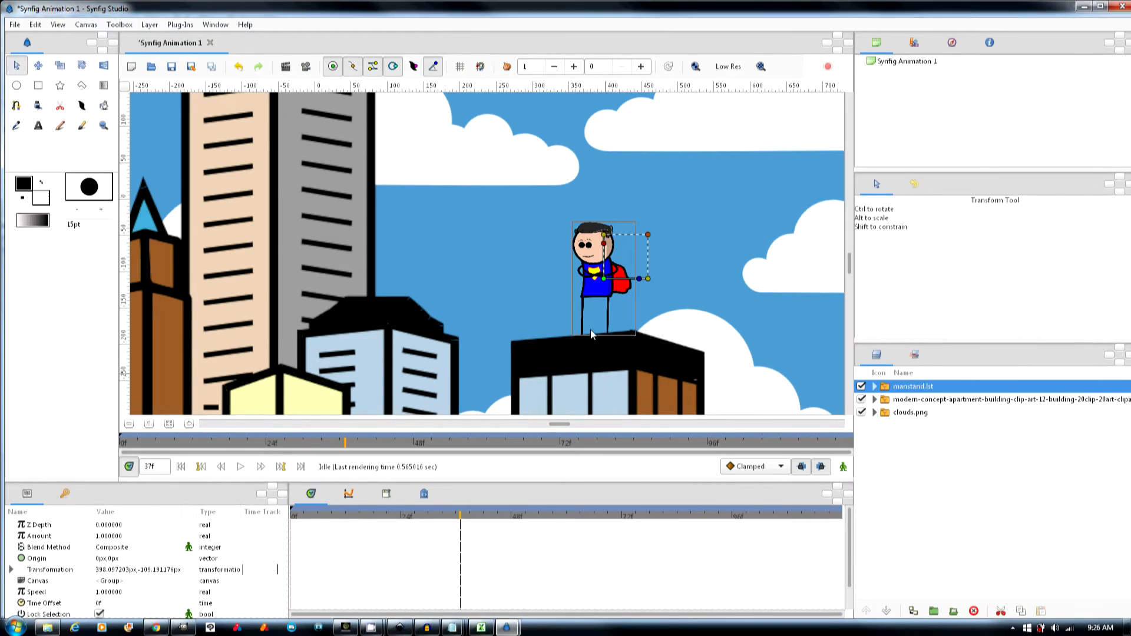
{"action": "scroll", "coordinate": [589, 318], "scroll_direction": "down", "scroll_amount": 1}
{"action": "scroll", "coordinate": [592, 313], "scroll_direction": "down", "scroll_amount": 3}
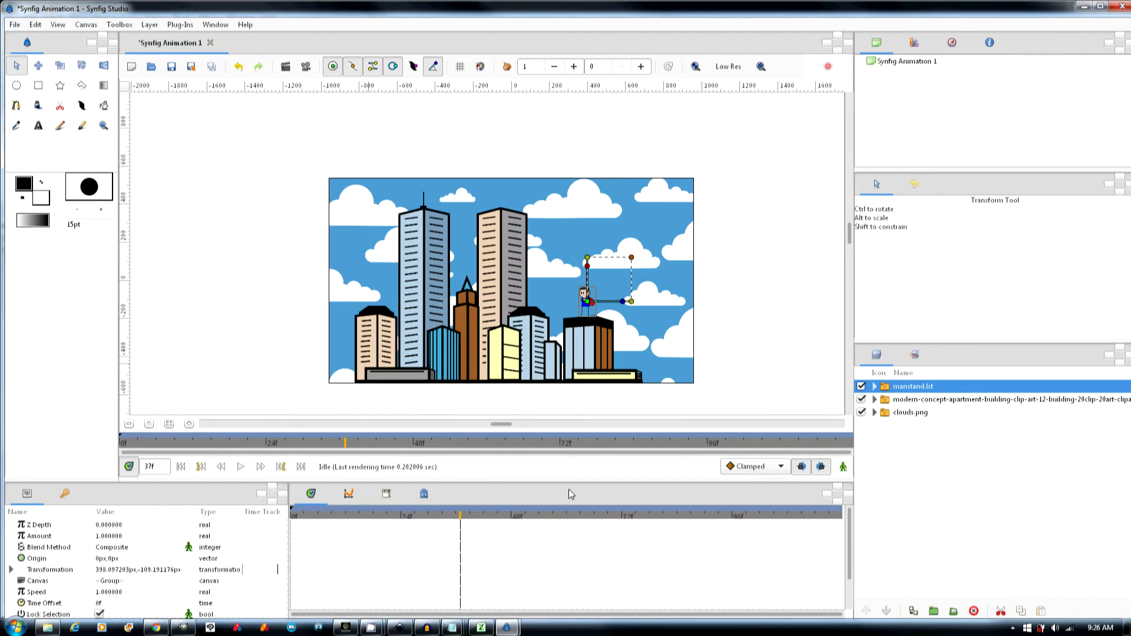
Step: At frame 54, import manfly.png, shrink and slightly tilt the flying superhero, and move it above the top of the scene
{"action": "left_click", "coordinate": [448, 448]}
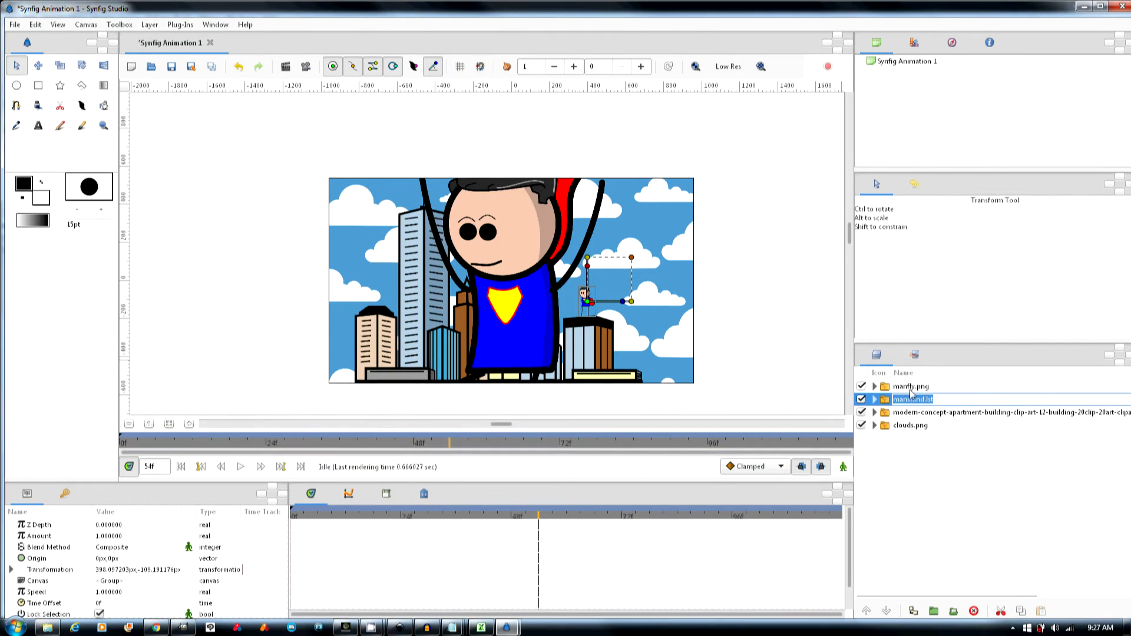
{"action": "left_click", "coordinate": [894, 390]}
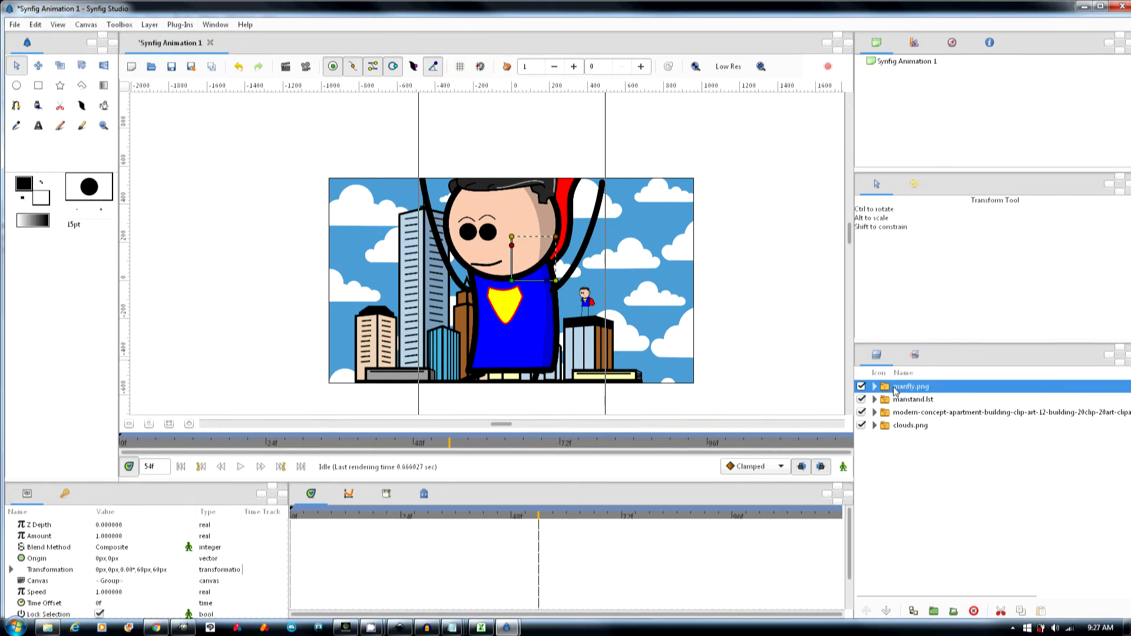
{"action": "left_click_drag", "start_coordinate": [555, 237], "coordinate": [534, 258]}
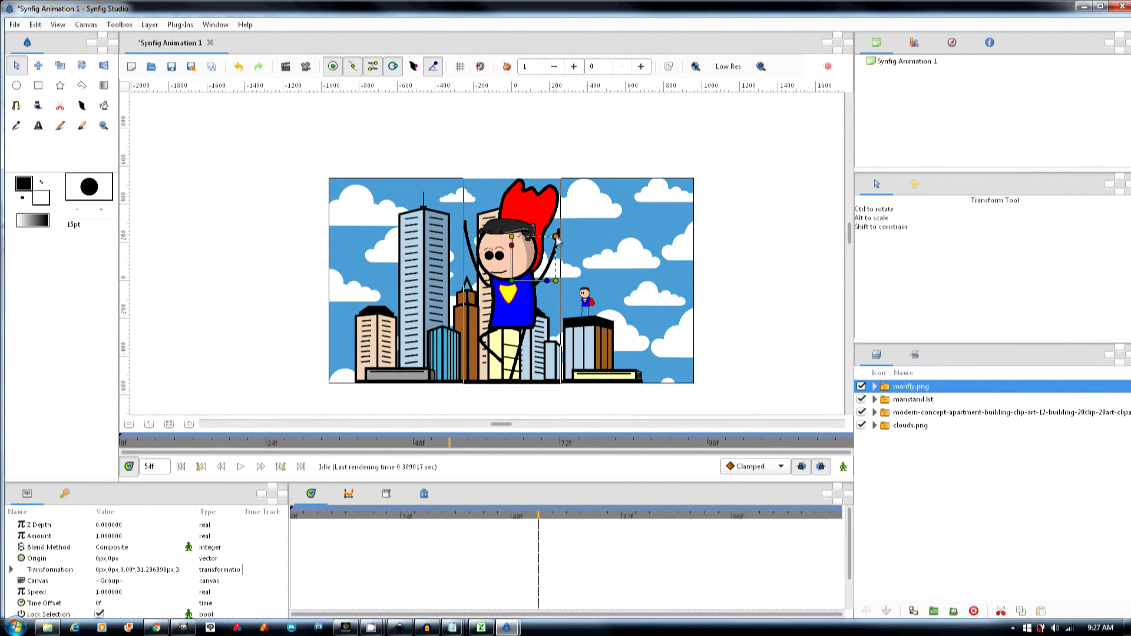
{"action": "left_click_drag", "start_coordinate": [550, 282], "coordinate": [549, 288]}
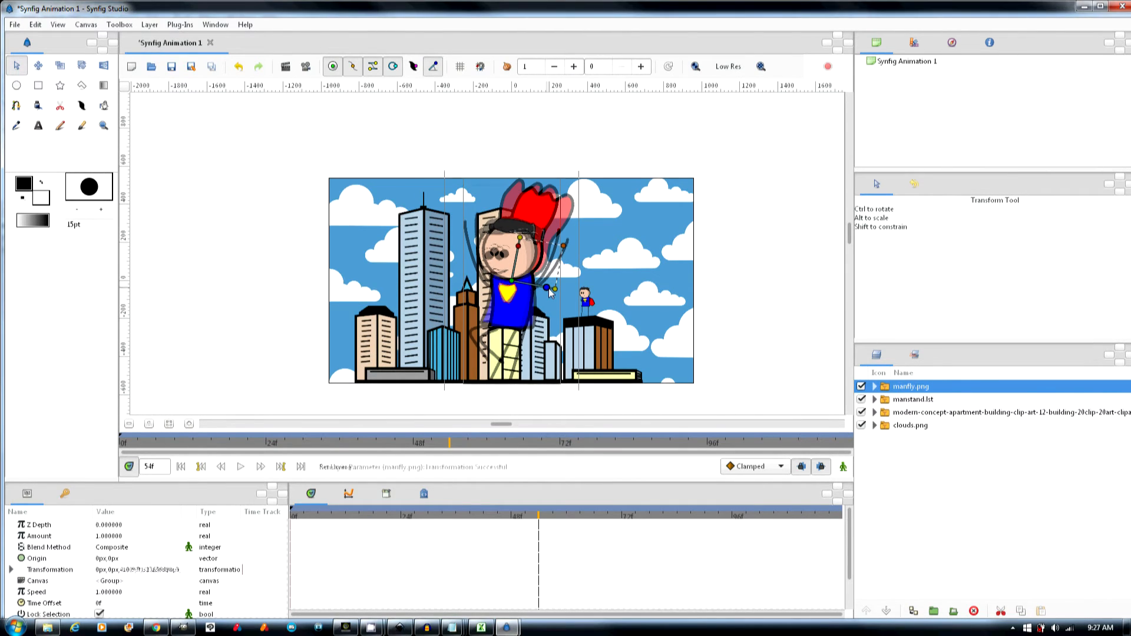
{"action": "left_click_drag", "start_coordinate": [563, 245], "coordinate": [618, 97]}
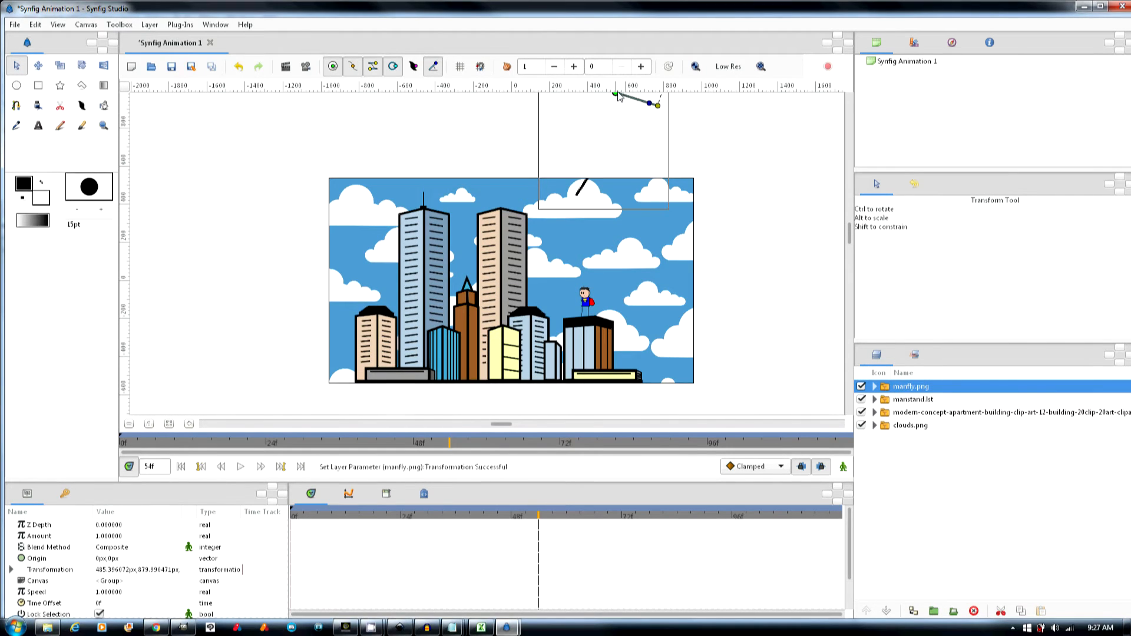
Step: Scrub through the timeline from frame 0 and stop at frame 84 to find where the next standing pose begins
{"action": "left_click_drag", "start_coordinate": [545, 519], "coordinate": [283, 536]}
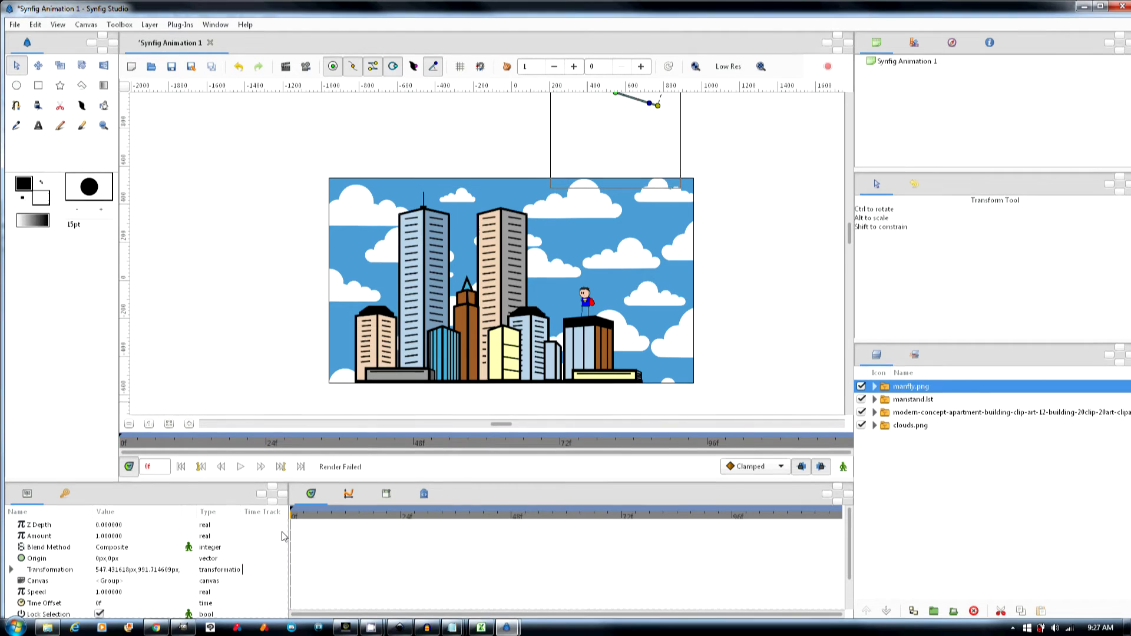
{"action": "left_click", "coordinate": [443, 547]}
{"action": "left_click", "coordinate": [451, 547]}
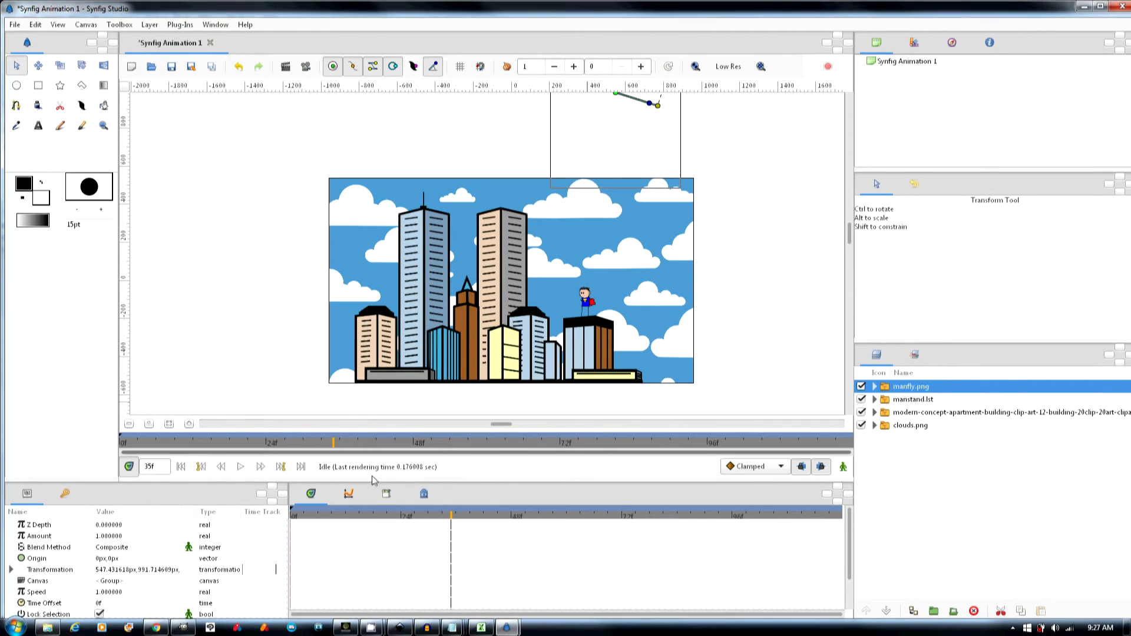
{"action": "left_click", "coordinate": [679, 517]}
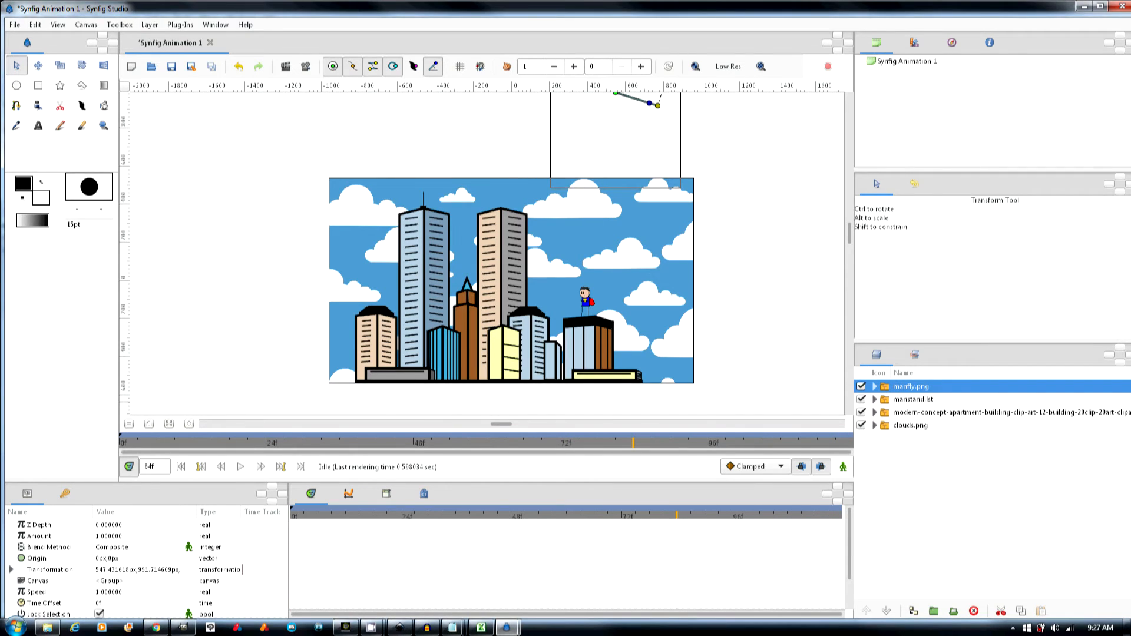
Step: Switch to manstand.lst in Notepad and delete all the frame entries below the png line
{"action": "right_click", "coordinate": [453, 628]}
{"action": "left_click", "coordinate": [436, 599]}
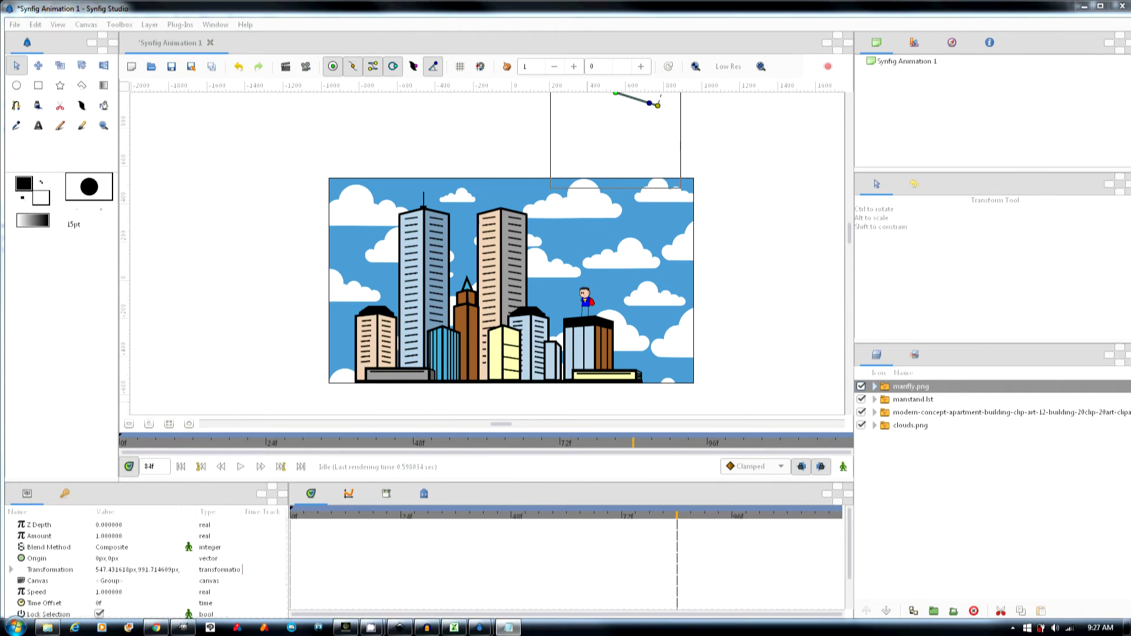
{"action": "left_click_drag", "start_coordinate": [361, 269], "coordinate": [415, 243]}
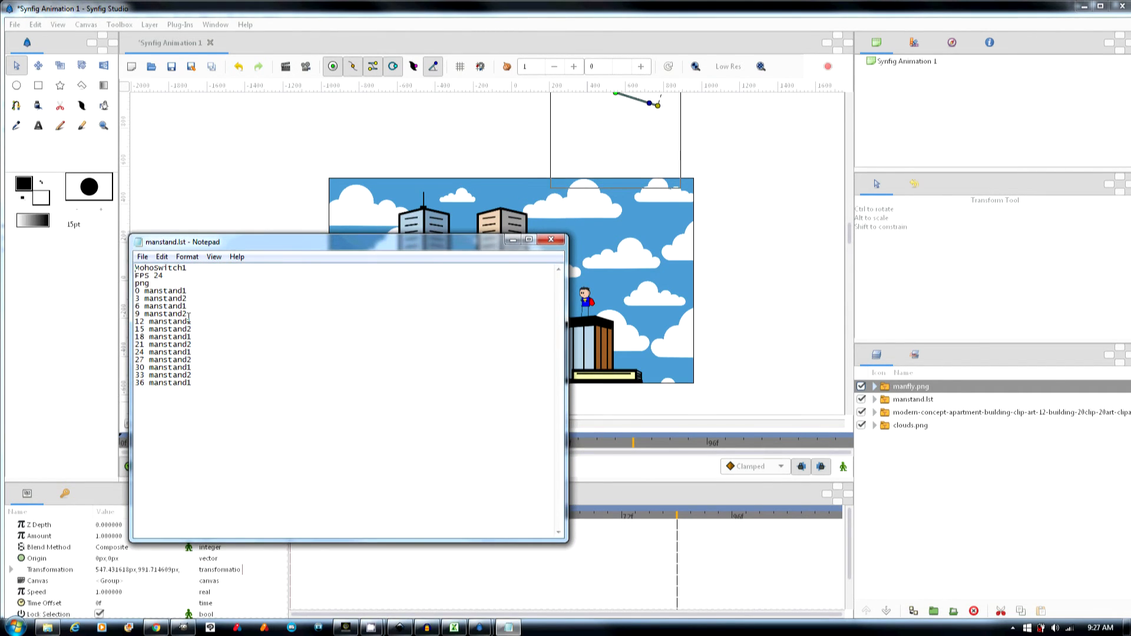
{"action": "left_click_drag", "start_coordinate": [192, 384], "coordinate": [124, 289]}
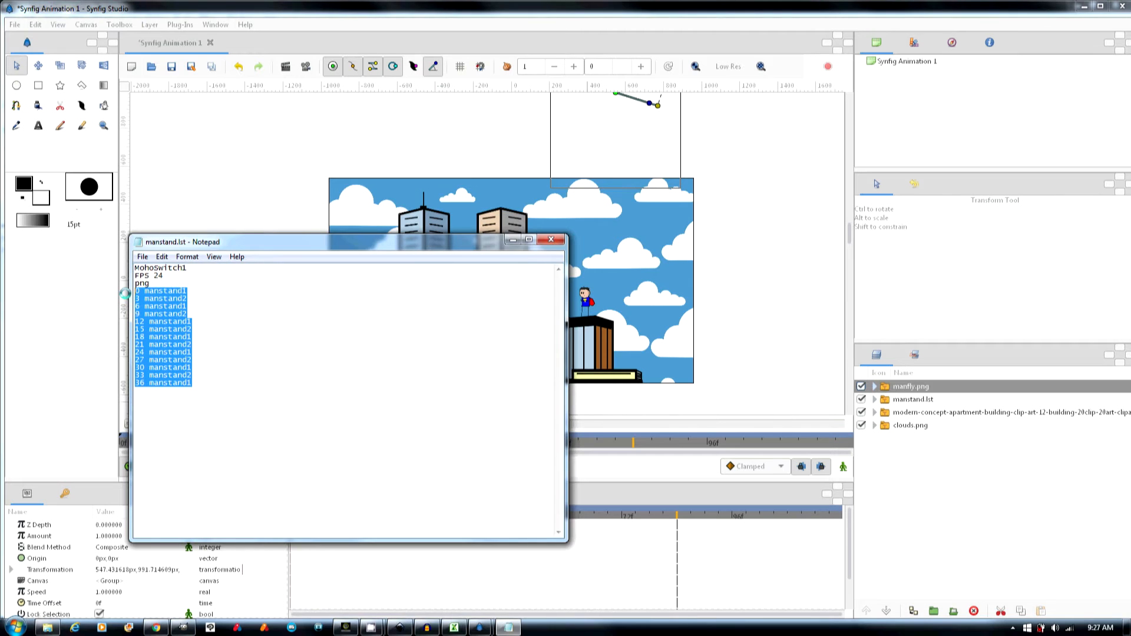
{"action": "key", "text": "Delete"}
{"action": "left_click_drag", "start_coordinate": [315, 250], "coordinate": [0, 306]}
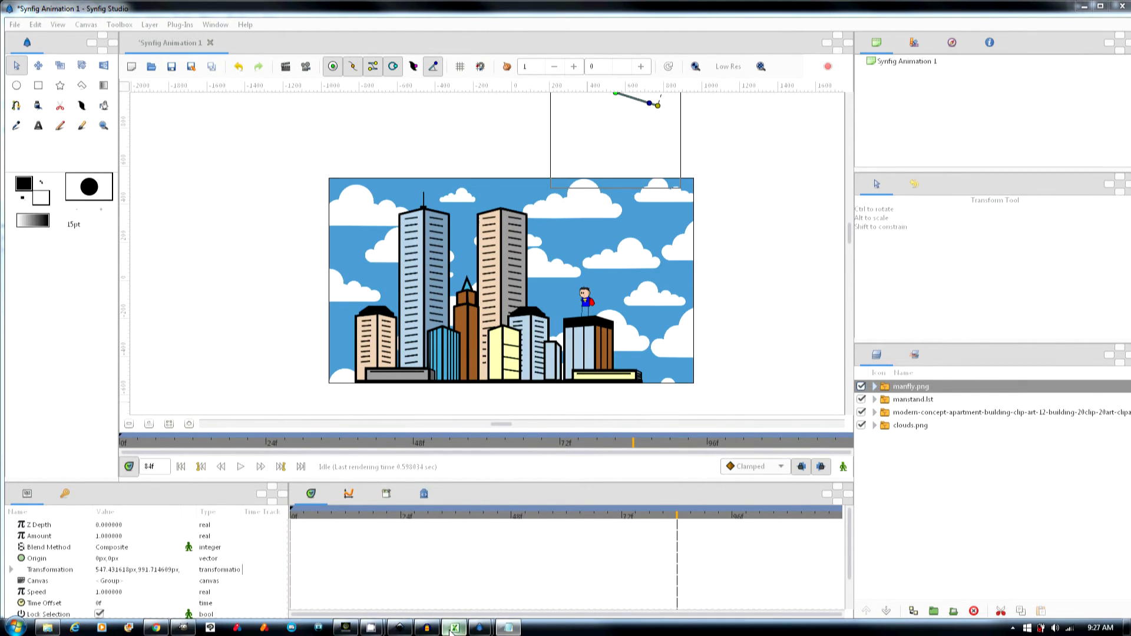
Step: Check the current frame number in Synfig Studio and return to the frame list worksheet in Excel
{"action": "left_click", "coordinate": [594, 461]}
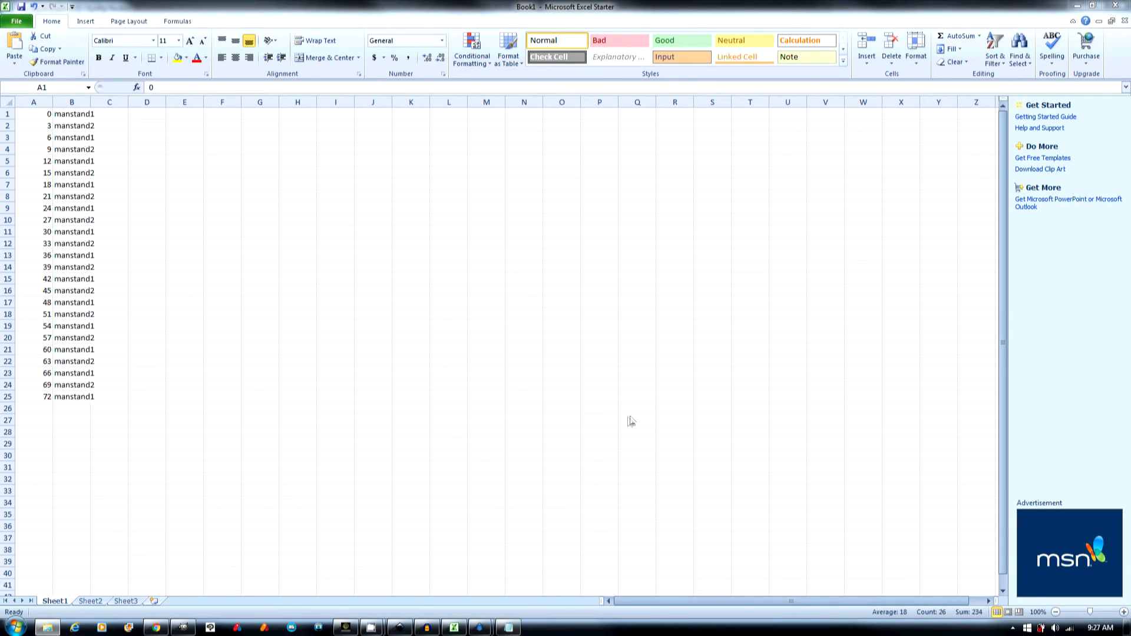
{"action": "mouse_move", "coordinate": [479, 628]}
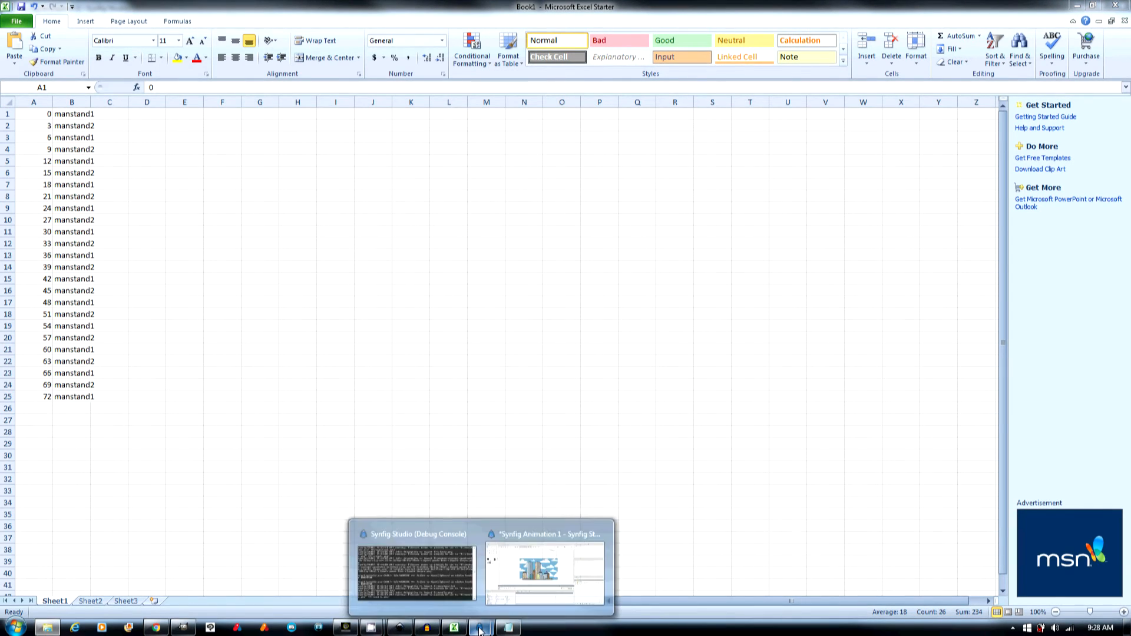
{"action": "left_click", "coordinate": [548, 565]}
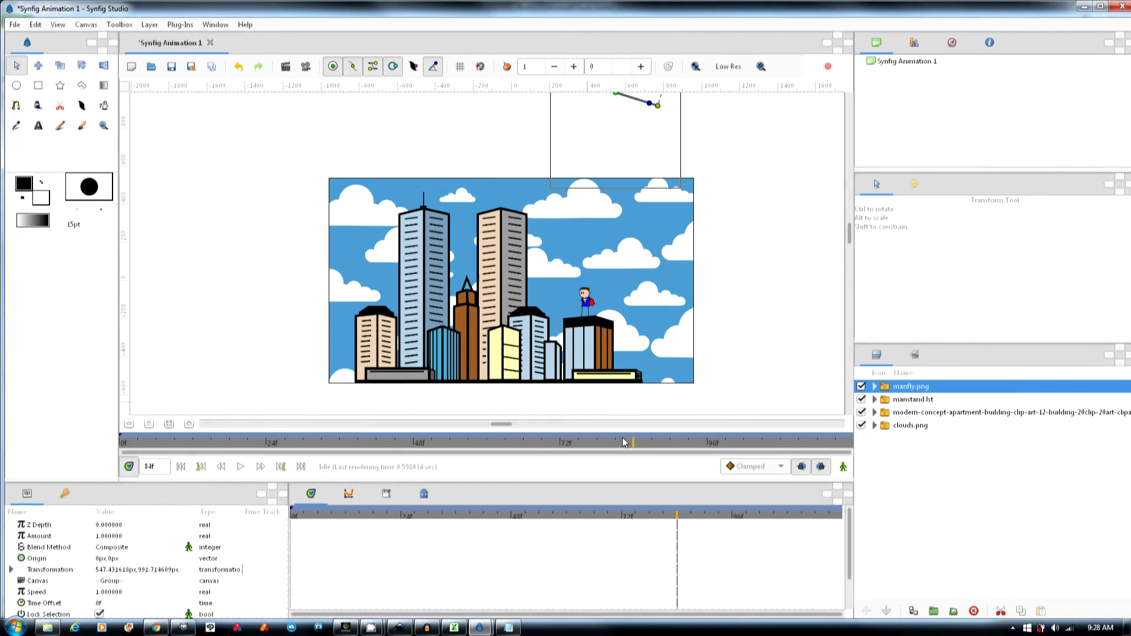
{"action": "key", "text": "alt+Tab"}
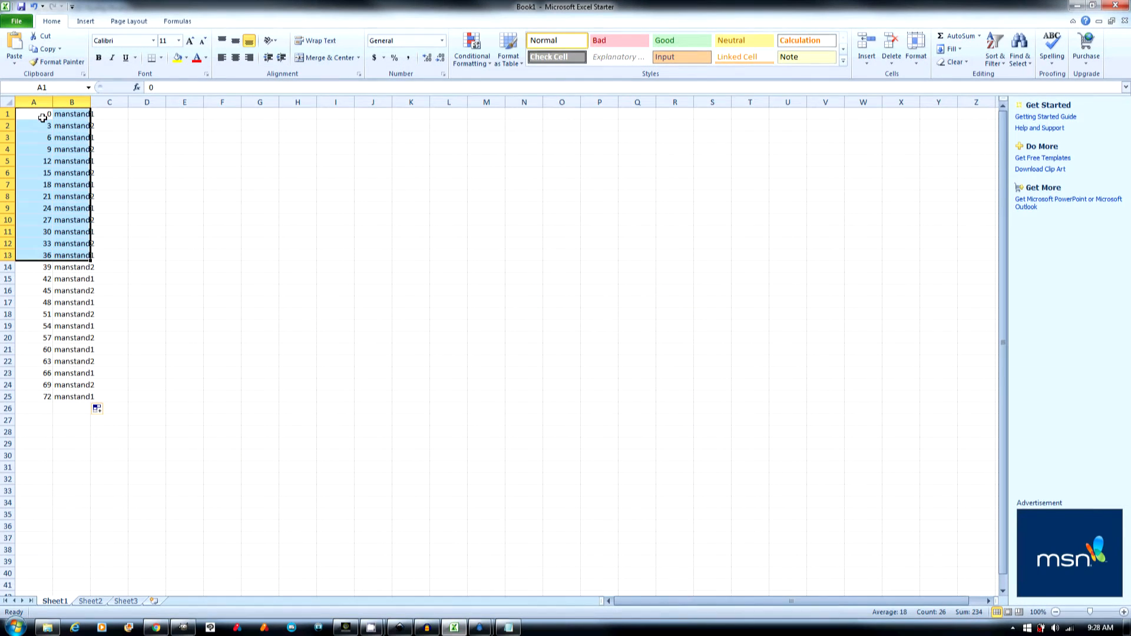
Step: Set cell A1 to 84 and enter the formula =84+3 in cell A2
{"action": "left_click", "coordinate": [43, 118]}
{"action": "type", "text": "84"}
{"action": "key", "text": "Return"}
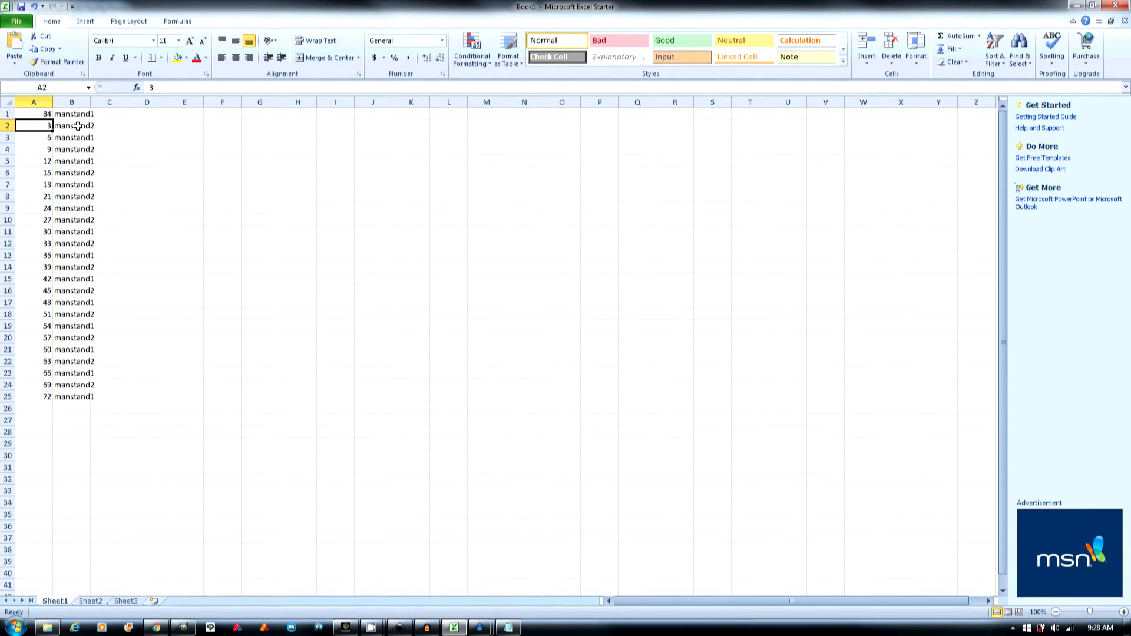
{"action": "type", "text": "84+"}
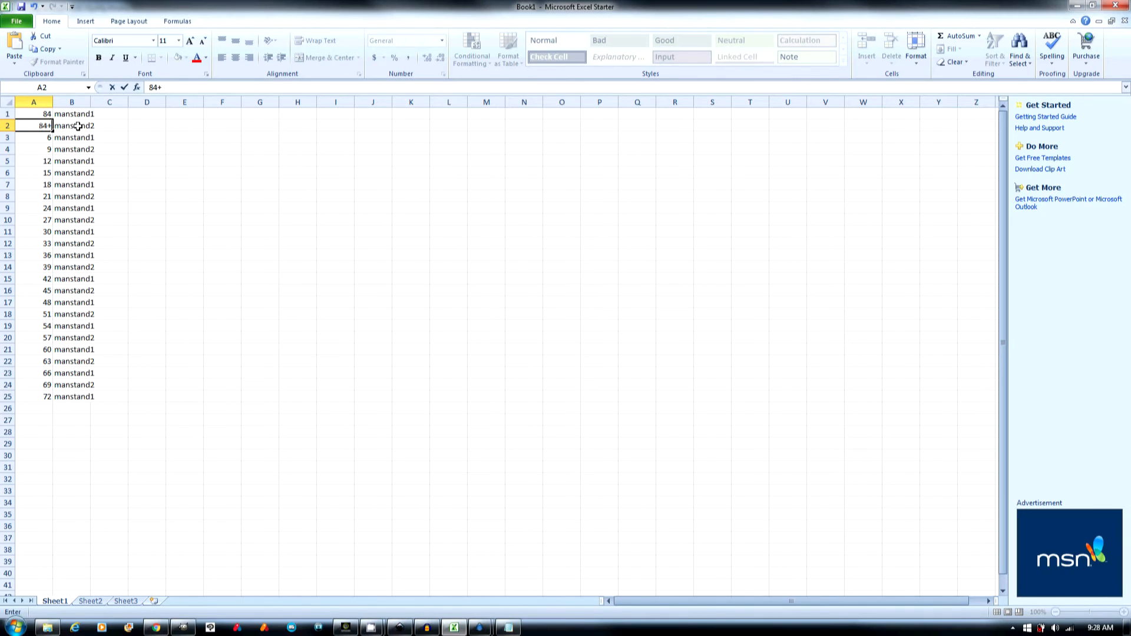
{"action": "key", "text": "Return"}
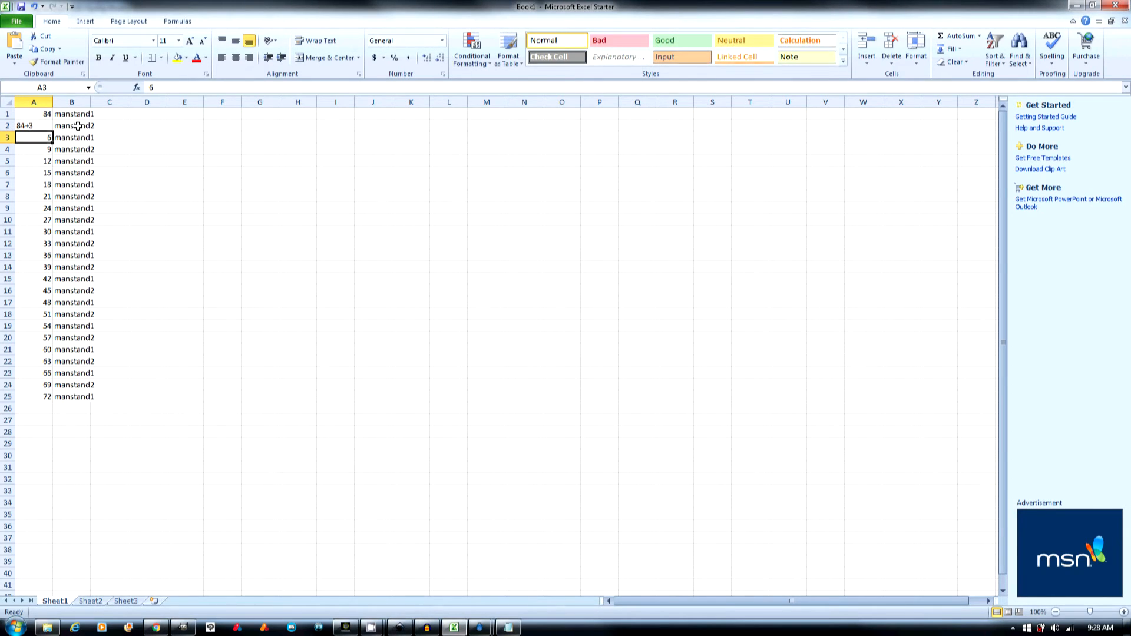
{"action": "left_click", "coordinate": [32, 127]}
{"action": "type", "text": "=84+3"}
{"action": "key", "text": "Return"}
Step: Clear the old frame numbers in A3:A25 and fill the series from A1:A2 down to row 25
{"action": "left_click_drag", "start_coordinate": [32, 136], "coordinate": [37, 392]}
{"action": "key", "text": "ctrl+c"}
{"action": "key", "text": "Delete"}
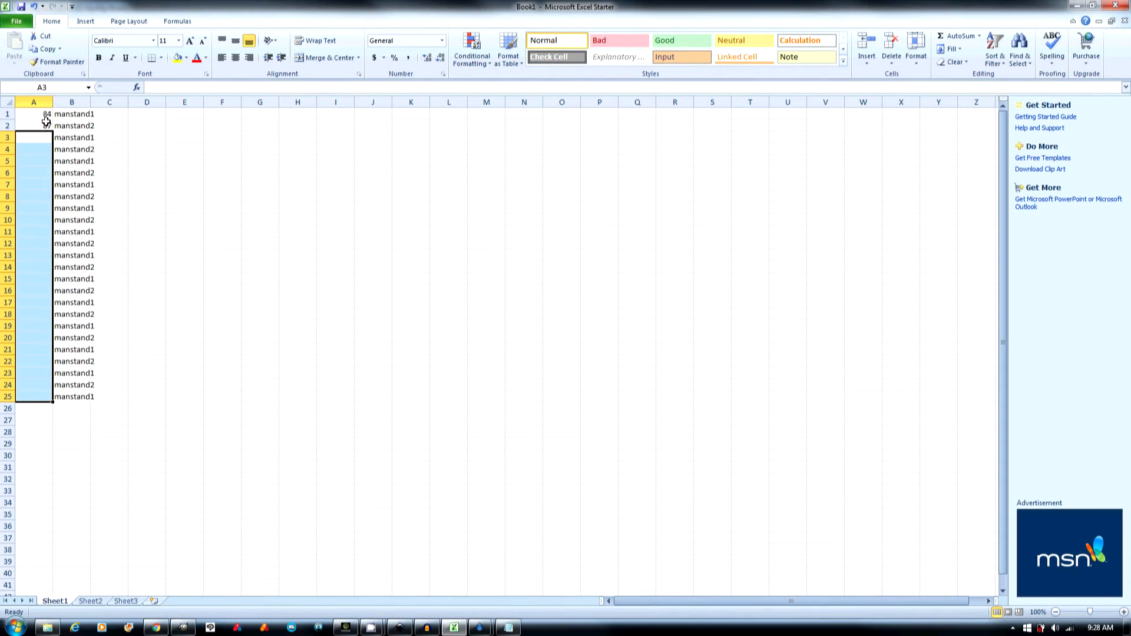
{"action": "left_click", "coordinate": [45, 116]}
{"action": "left_click", "coordinate": [47, 126]}
{"action": "left_click_drag", "start_coordinate": [45, 116], "coordinate": [53, 402]}
Step: Change cell B1 to manstand3 and cell B2 to manstand4
{"action": "left_click", "coordinate": [71, 114]}
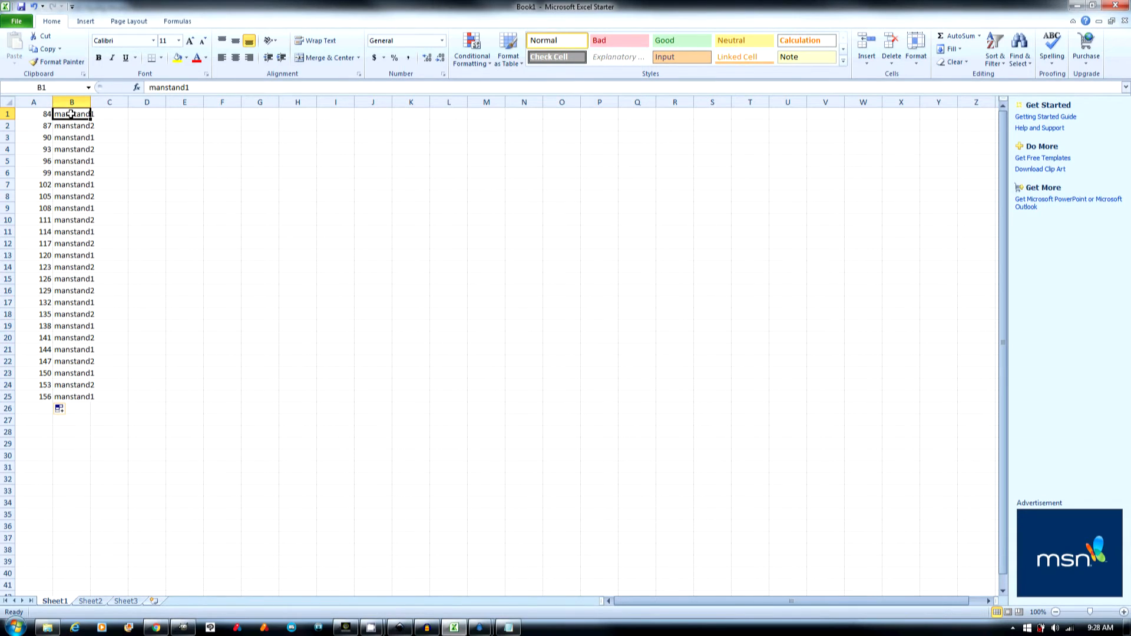
{"action": "key", "text": "F2"}
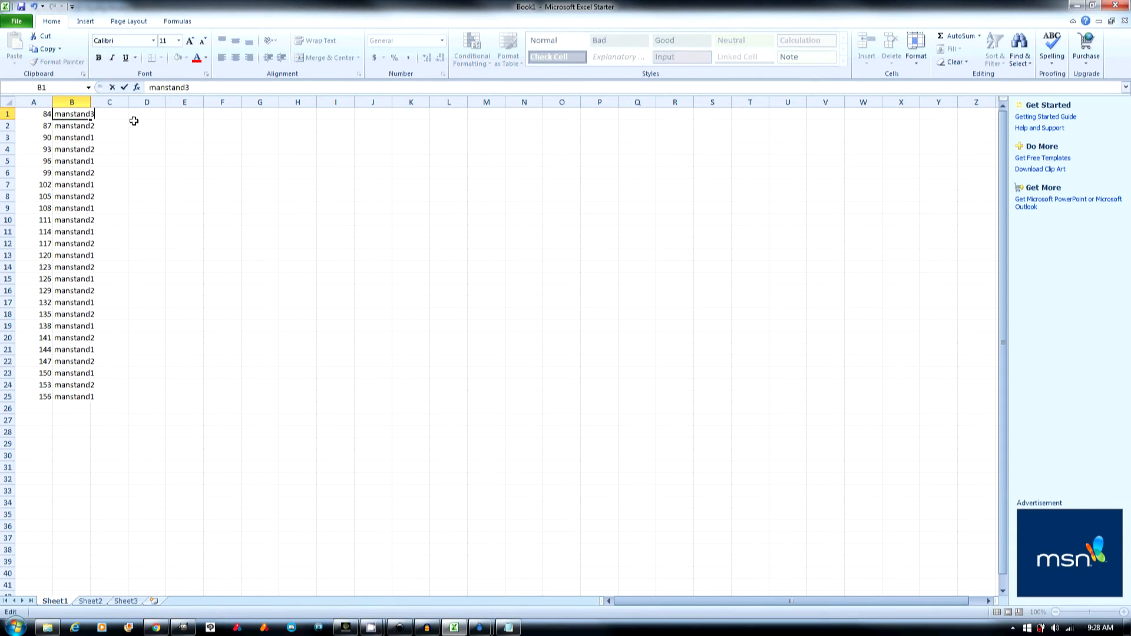
{"action": "key", "text": "Return"}
{"action": "key", "text": "F2"}
{"action": "type", "text": "4"}
{"action": "key", "text": "Return"}
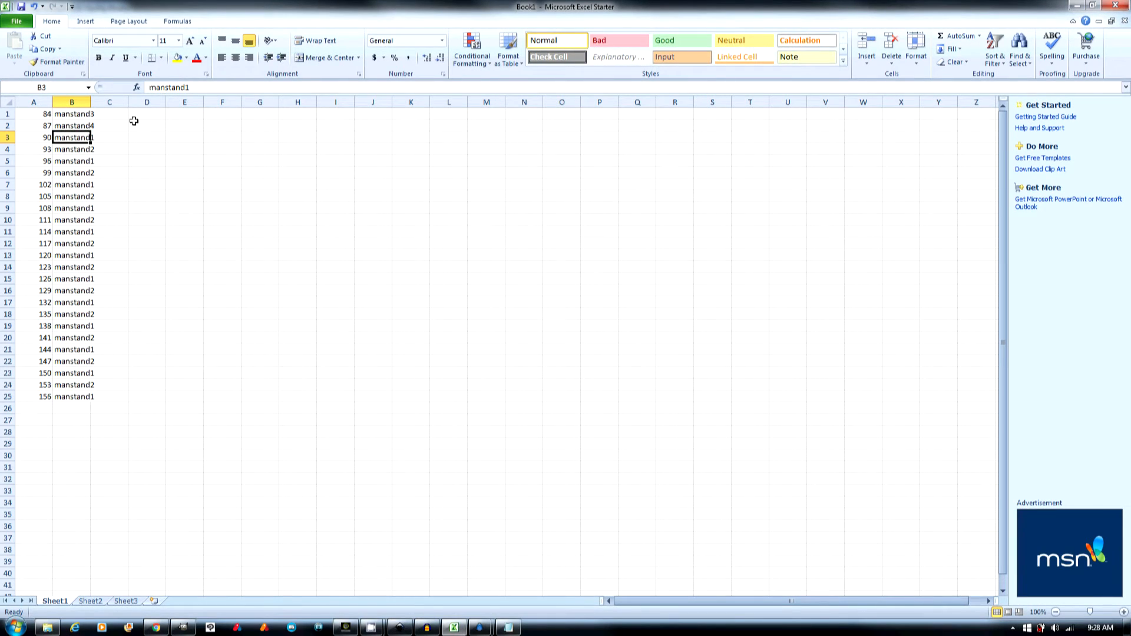
Step: Copy manstand3 and manstand4 into B3:B4 and continue the alternating names down to row 25
{"action": "left_click_drag", "start_coordinate": [72, 115], "coordinate": [71, 126]}
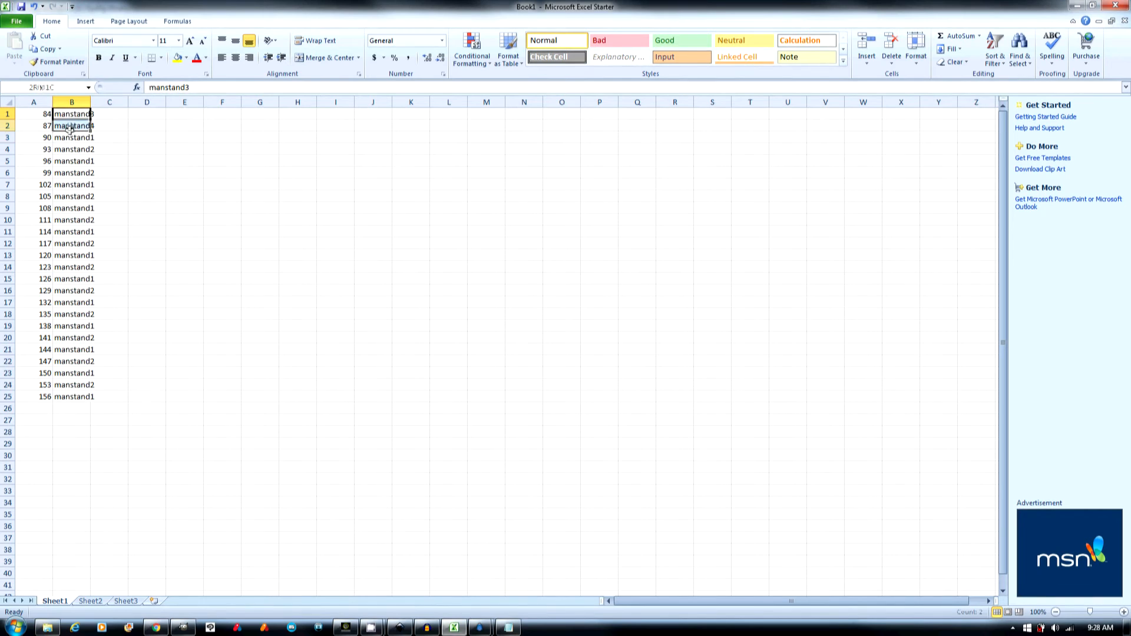
{"action": "key", "text": "ctrl+c"}
{"action": "left_click", "coordinate": [69, 141]}
{"action": "key", "text": "ctrl+v"}
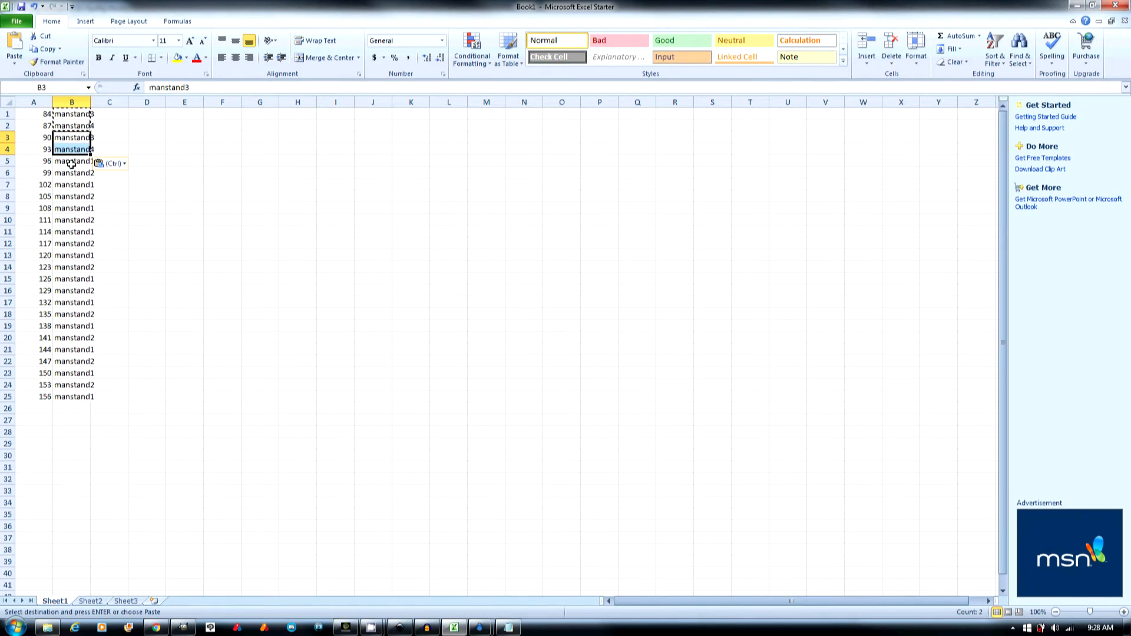
{"action": "left_click_drag", "start_coordinate": [35, 114], "coordinate": [97, 402]}
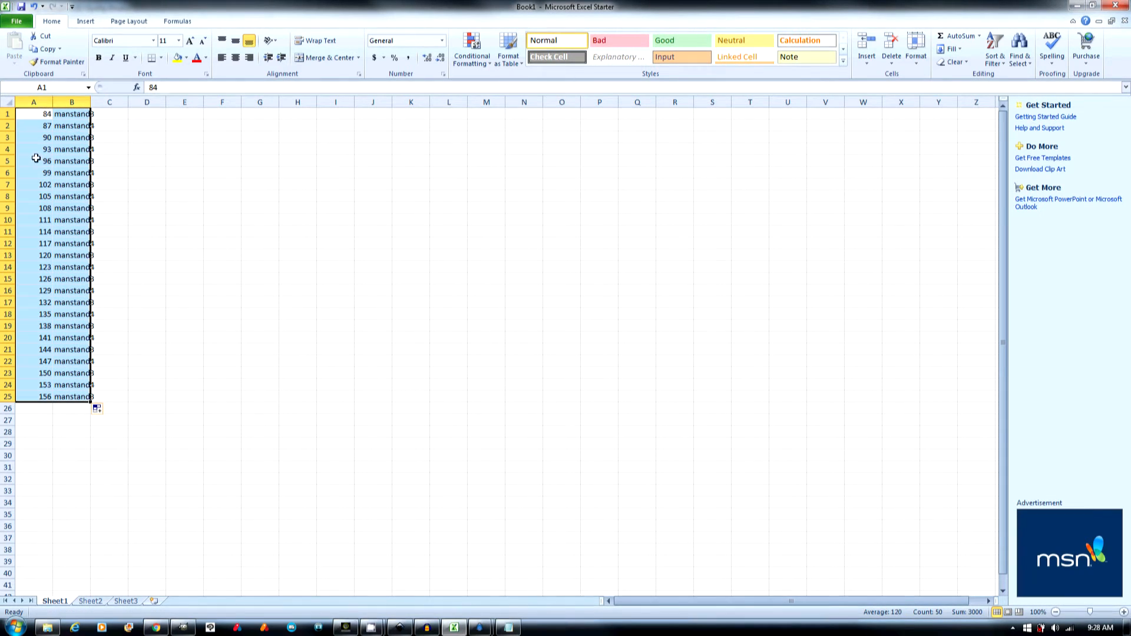
Step: Copy A1:B25 and paste the frame list below the png line of manstand.lst in Notepad
{"action": "left_click", "coordinate": [38, 115]}
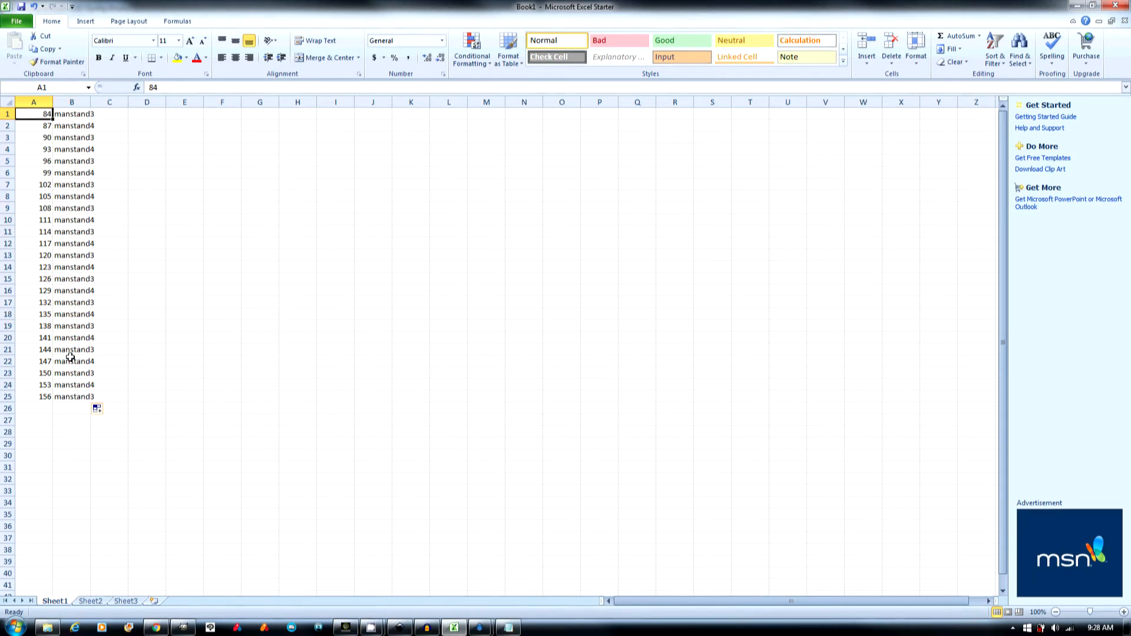
{"action": "left_click", "coordinate": [73, 399], "text": "shift"}
{"action": "key", "text": "ctrl+c"}
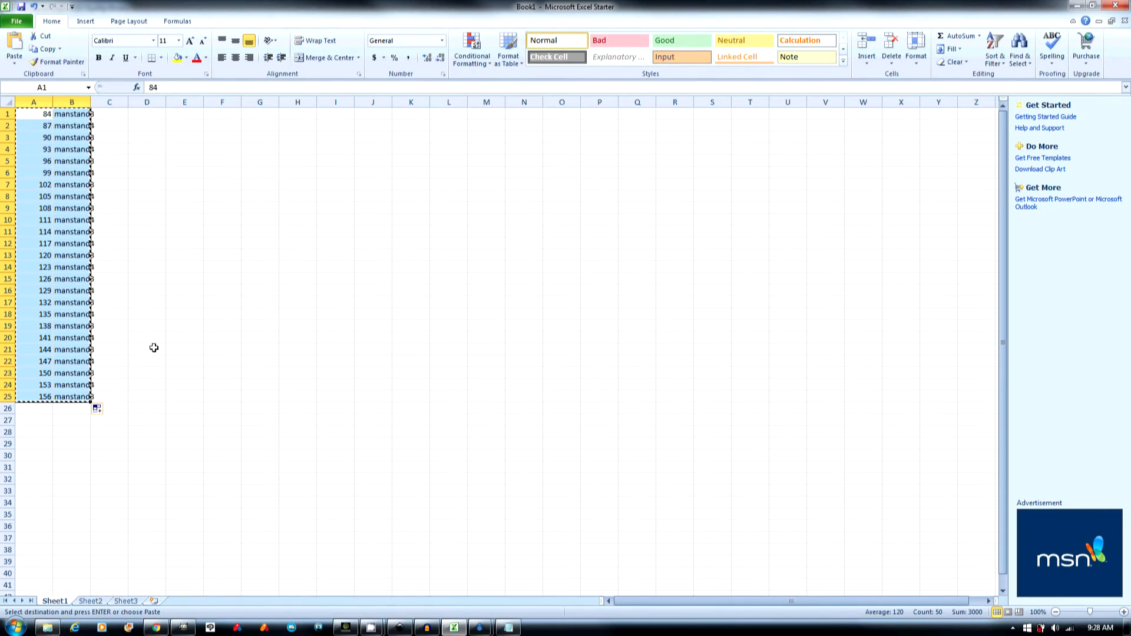
{"action": "key", "text": "alt+Tab"}
{"action": "key", "text": "alt+Tab"}
{"action": "key", "text": "alt+Tab"}
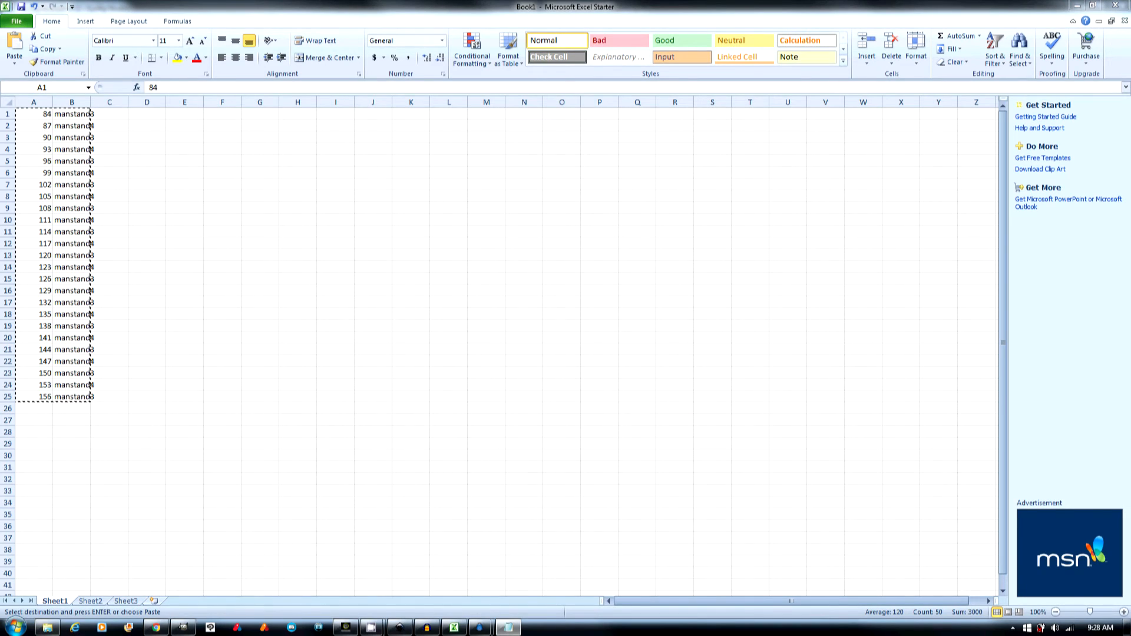
{"action": "key", "text": "ctrl+v"}
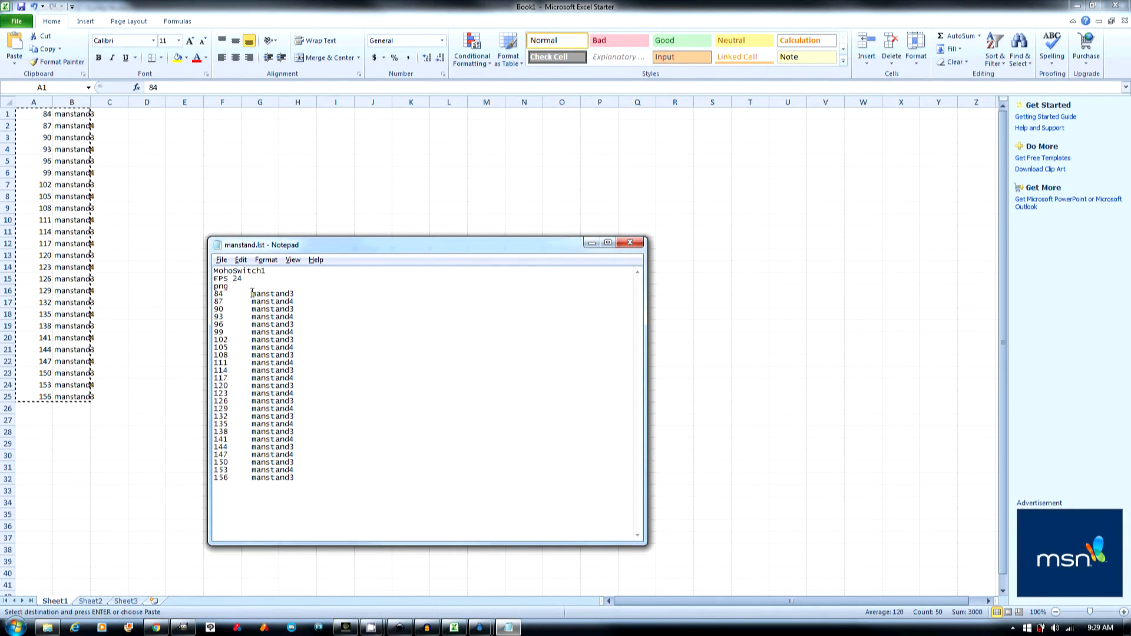
Step: Replace every tab in the frame list with a space and save manstand.lst
{"action": "key", "text": "ctrl+c"}
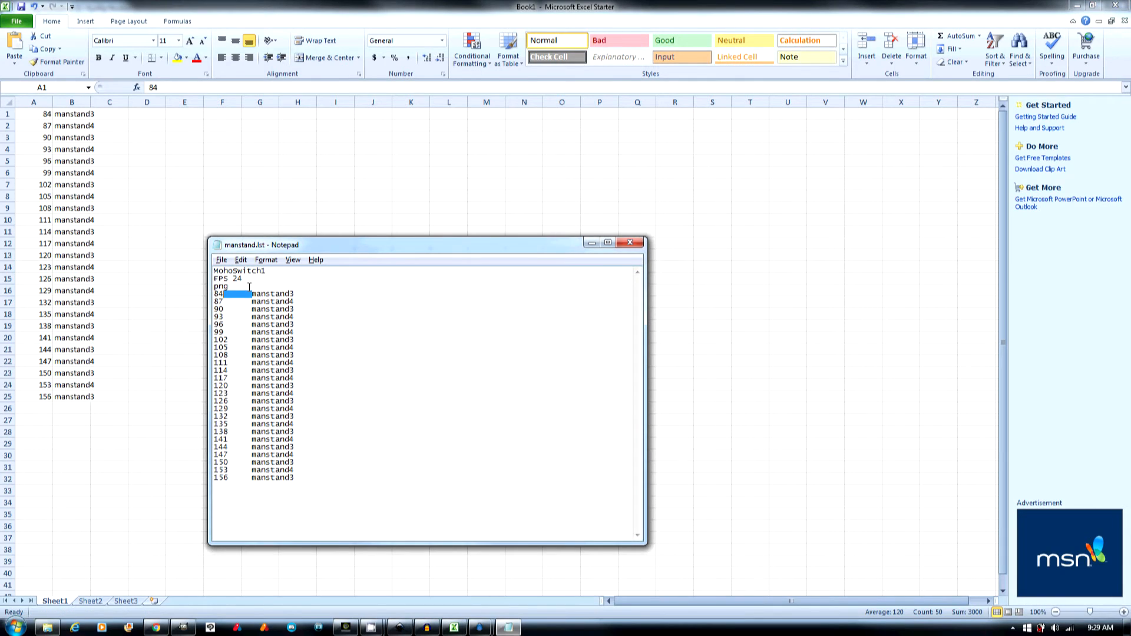
{"action": "key", "text": "ctrl+h"}
{"action": "key", "text": "ctrl+v"}
{"action": "key", "text": "Tab"}
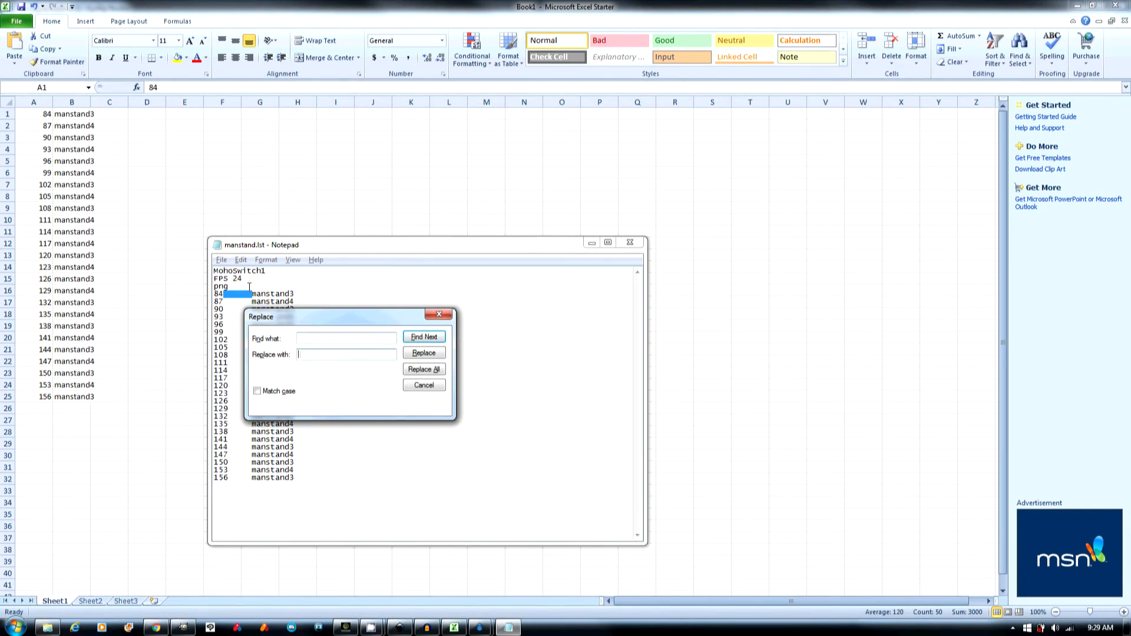
{"action": "left_click", "coordinate": [433, 368]}
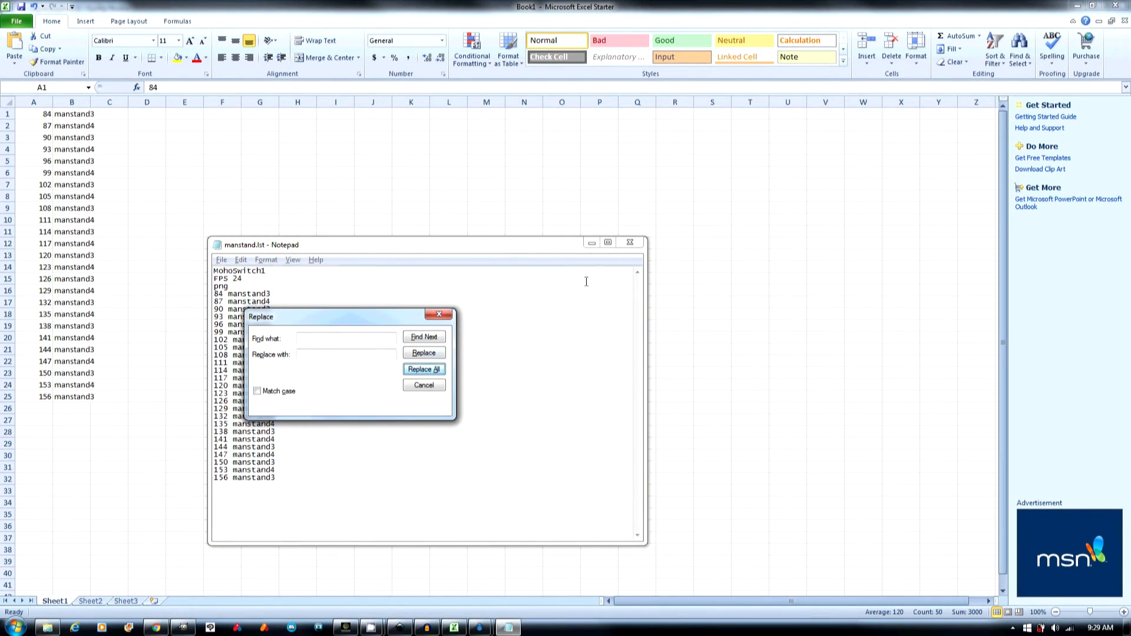
{"action": "left_click", "coordinate": [221, 260]}
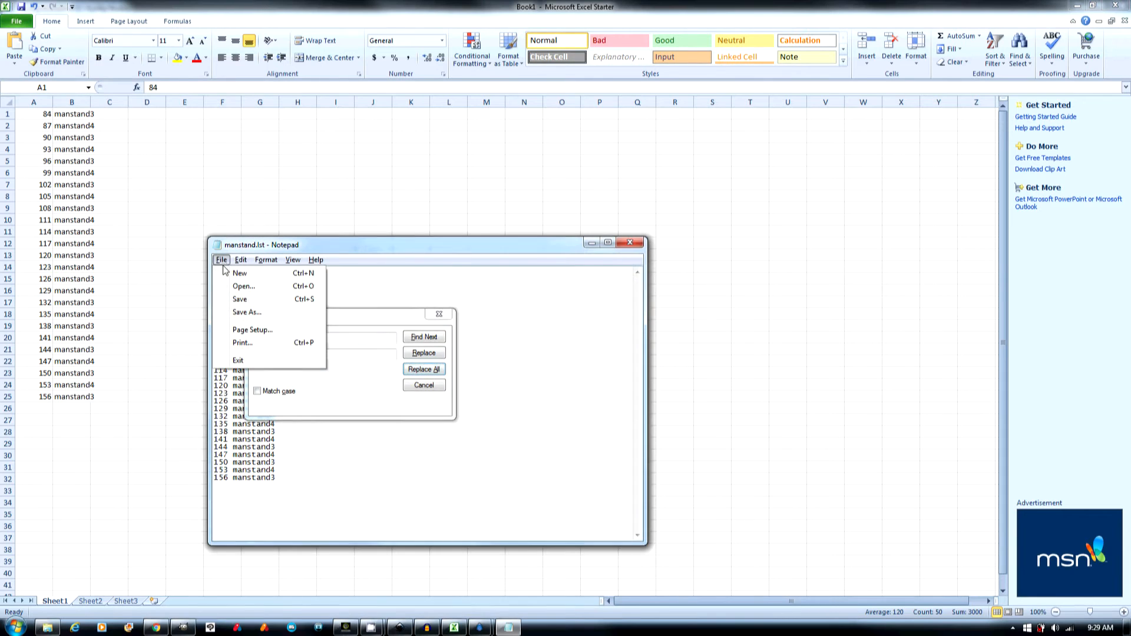
{"action": "left_click", "coordinate": [234, 300]}
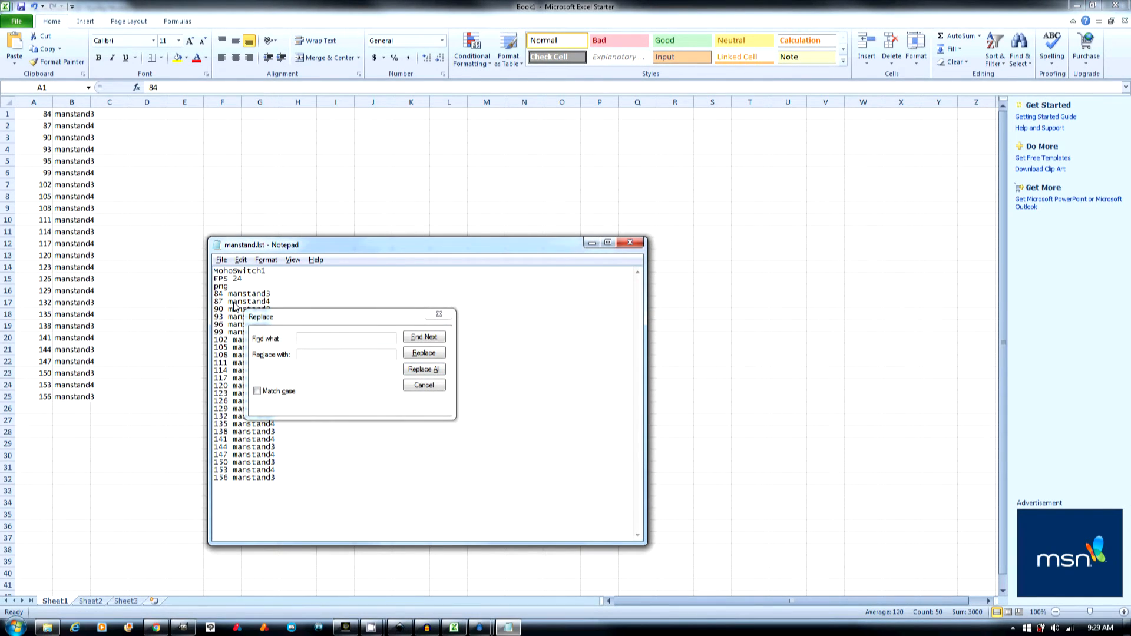
{"action": "key", "text": "Escape"}
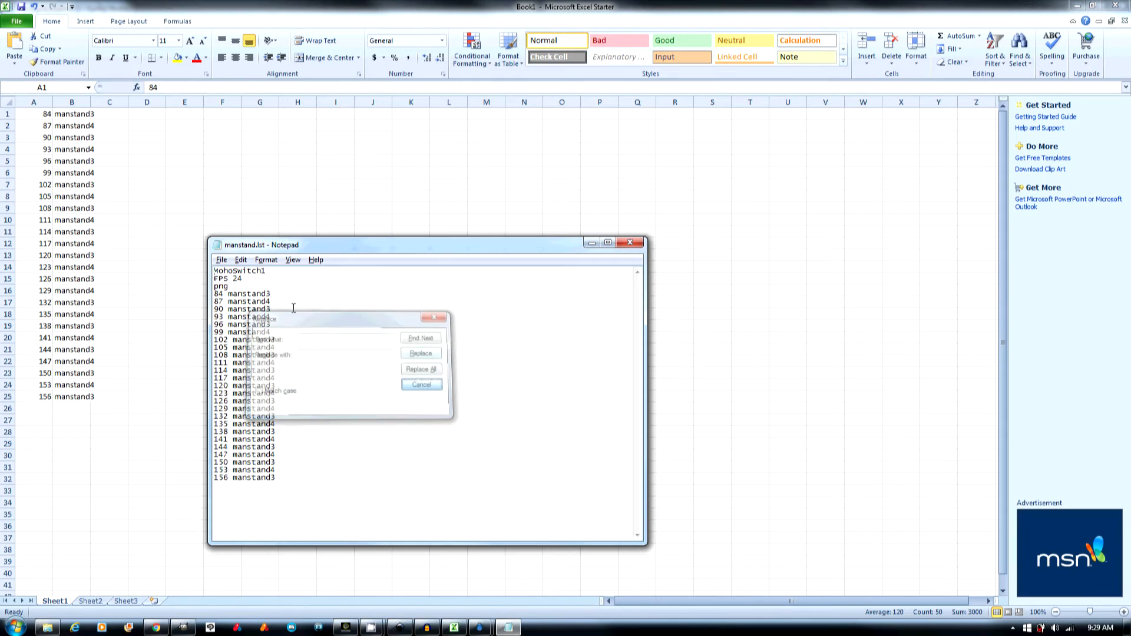
Step: Save the list as a separate file named manstand2.lst and close it
{"action": "left_click", "coordinate": [221, 260]}
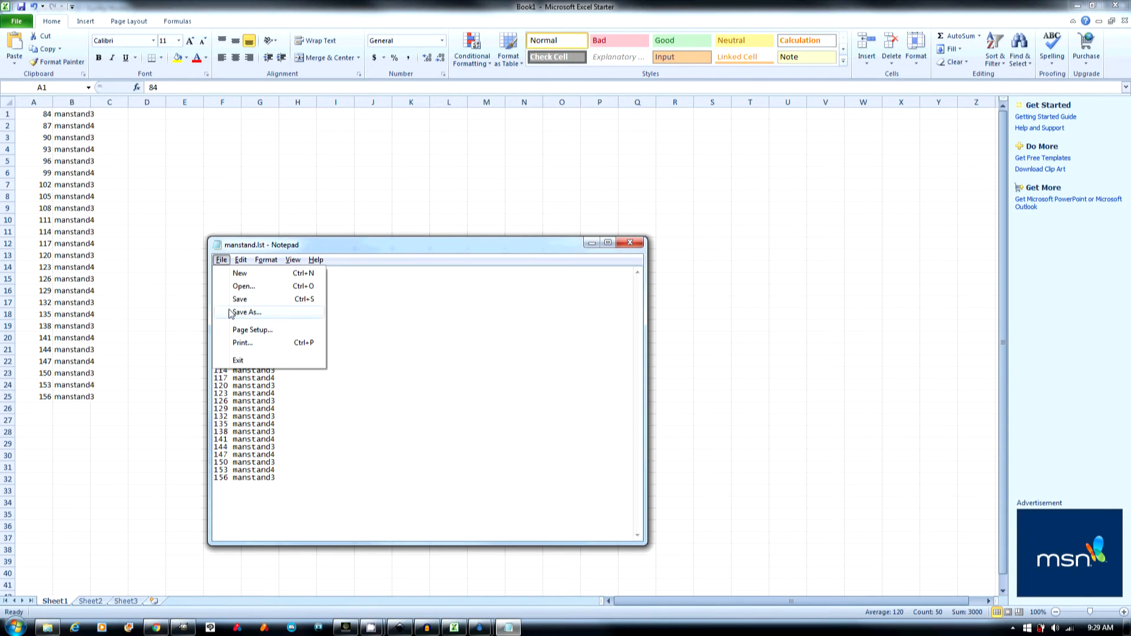
{"action": "left_click", "coordinate": [246, 313]}
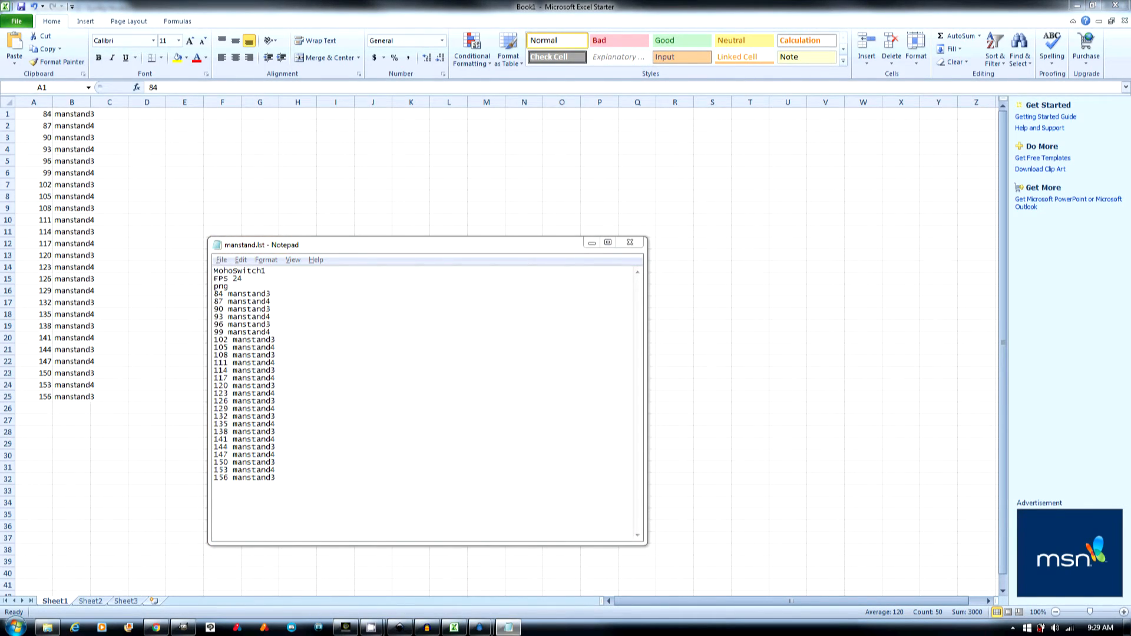
{"action": "left_click_drag", "start_coordinate": [0, 296], "coordinate": [0, 342]}
{"action": "left_click", "coordinate": [221, 260]}
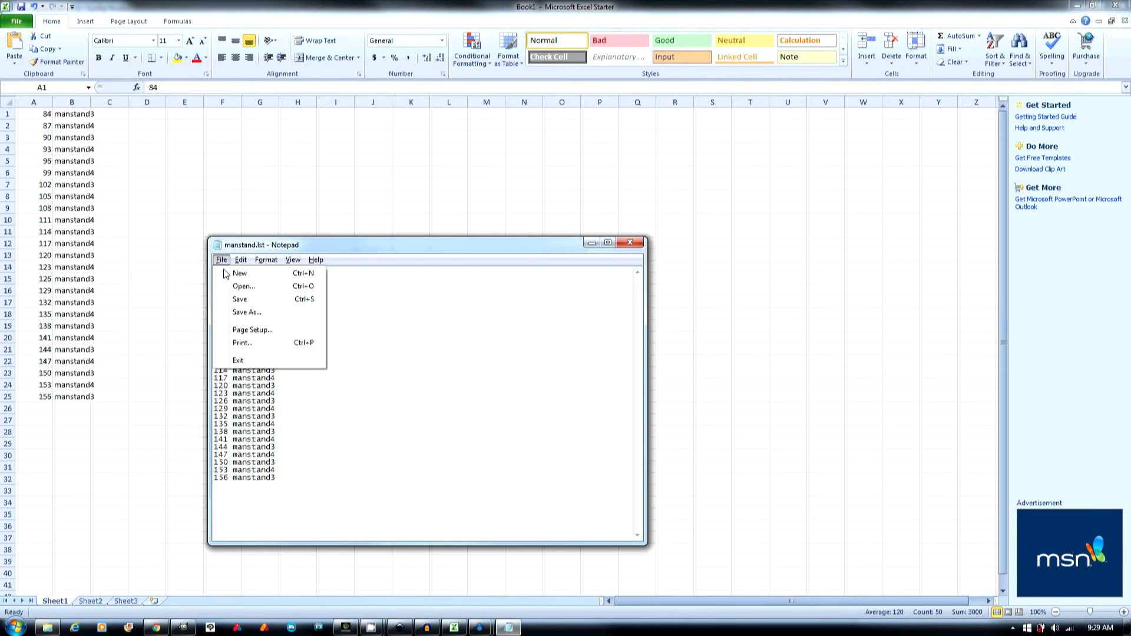
{"action": "left_click", "coordinate": [246, 312]}
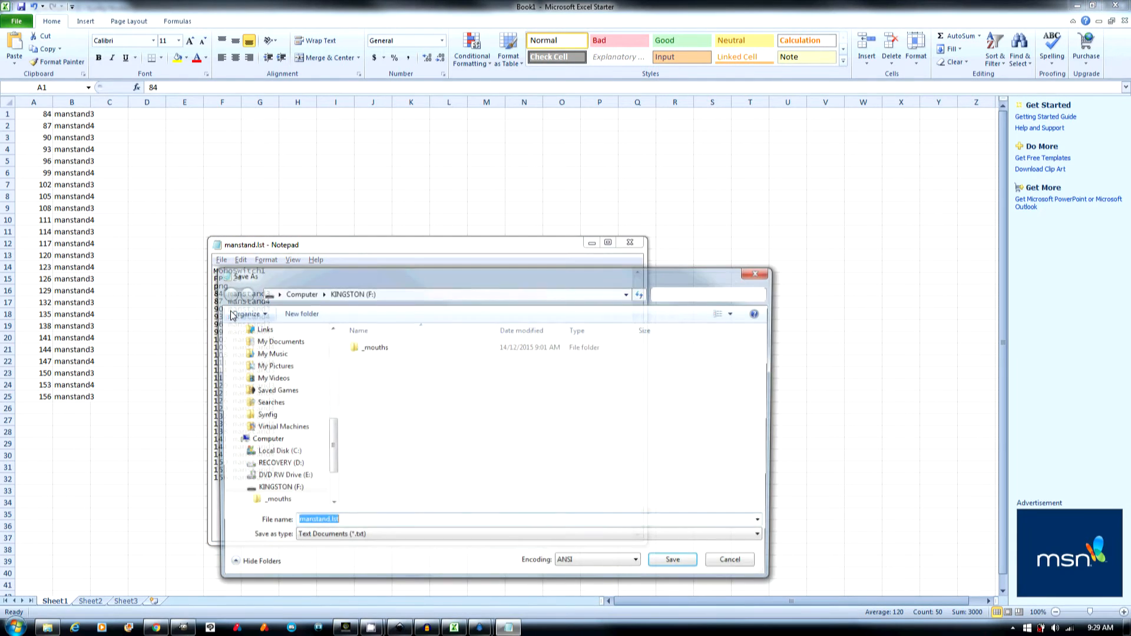
{"action": "left_click", "coordinate": [328, 523]}
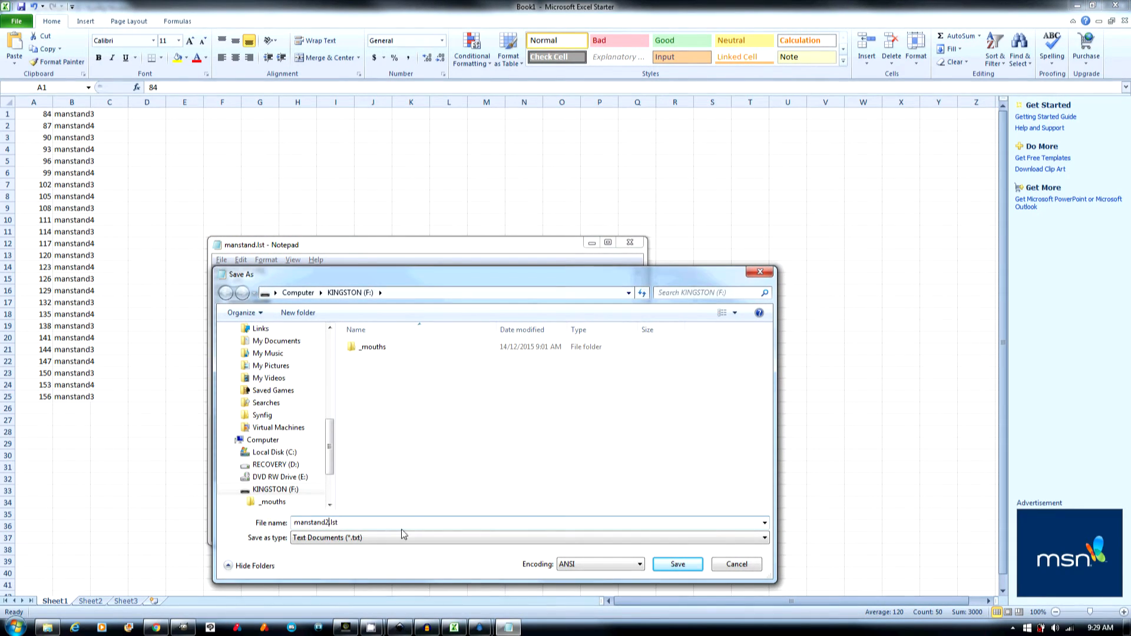
{"action": "left_click", "coordinate": [677, 564]}
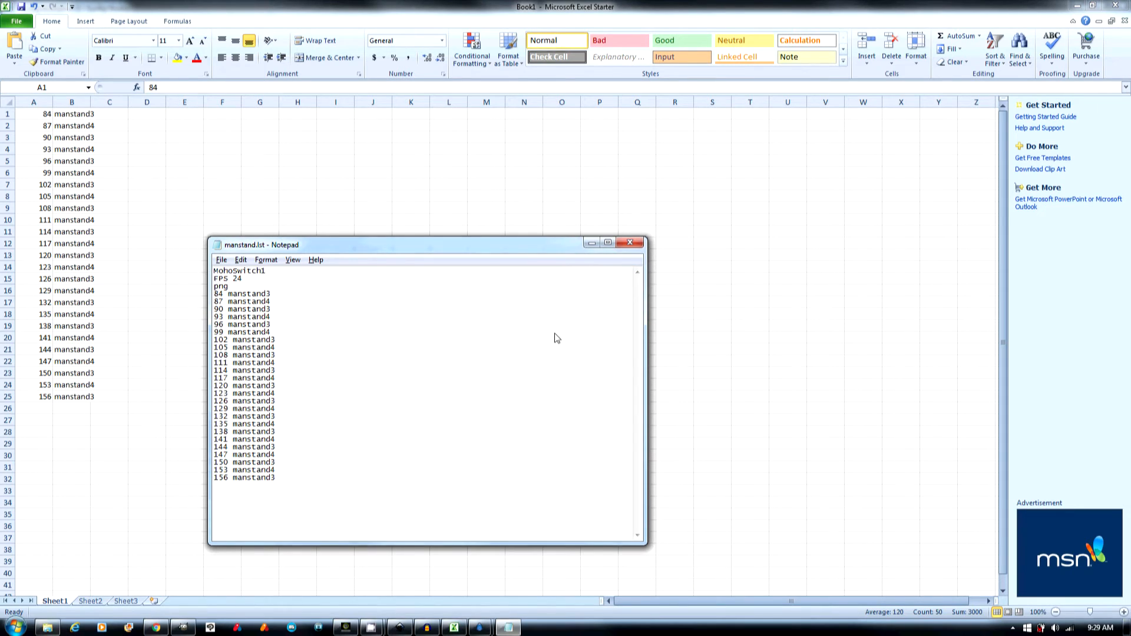
{"action": "left_click", "coordinate": [630, 243]}
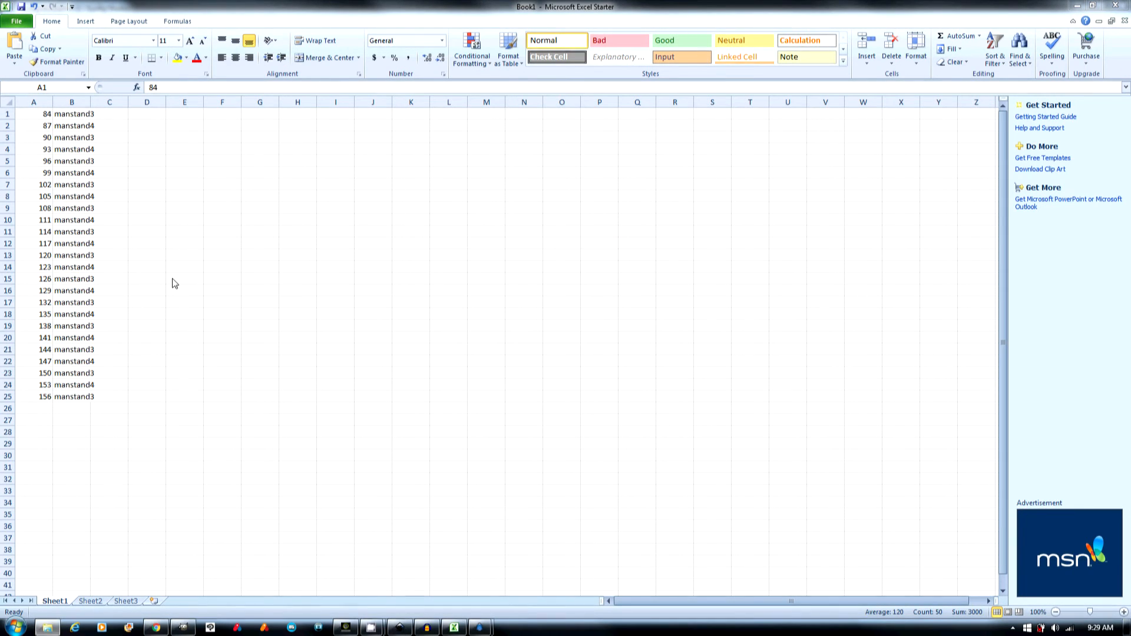
Step: Undo the worksheet edits in Excel back to the 0–72 frame series with alternating manstand1 and manstand2
{"action": "key", "text": "ctrl+z"}
{"action": "key", "text": "ctrl+z"}
{"action": "key", "text": "ctrl+z"}
{"action": "key", "text": "ctrl+z"}
{"action": "key", "text": "ctrl+z"}
{"action": "key", "text": "ctrl+z"}
{"action": "key", "text": "ctrl+z"}
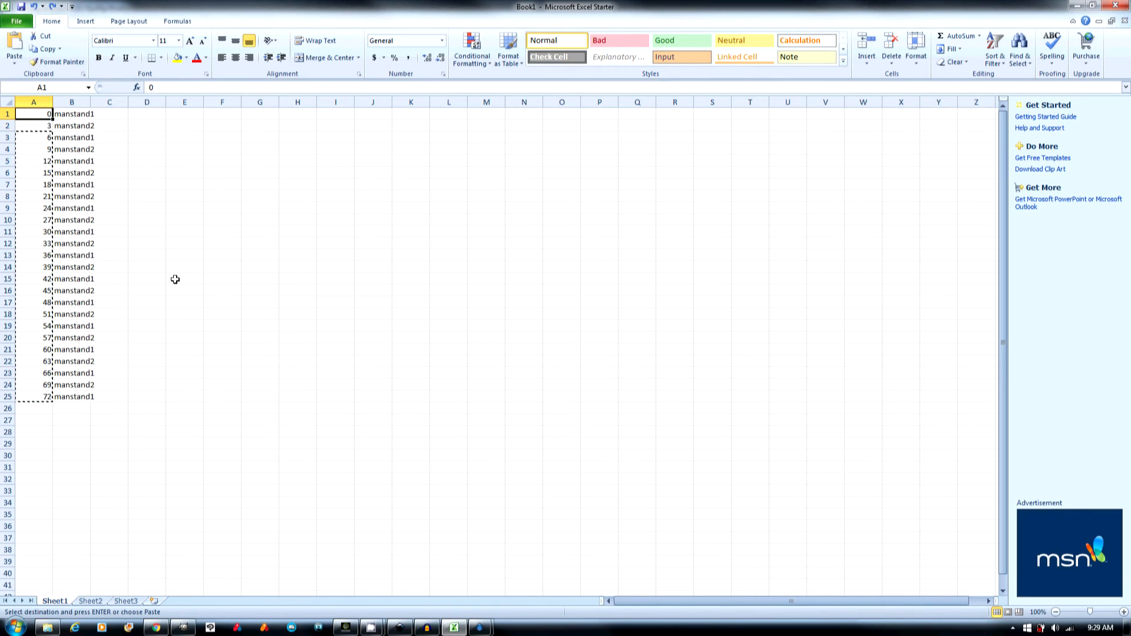
Step: Copy A1:B13 and paste it over the old frame entries below the png line in manstand.lst
{"action": "left_click_drag", "start_coordinate": [26, 114], "coordinate": [75, 255]}
{"action": "key", "text": "ctrl+c"}
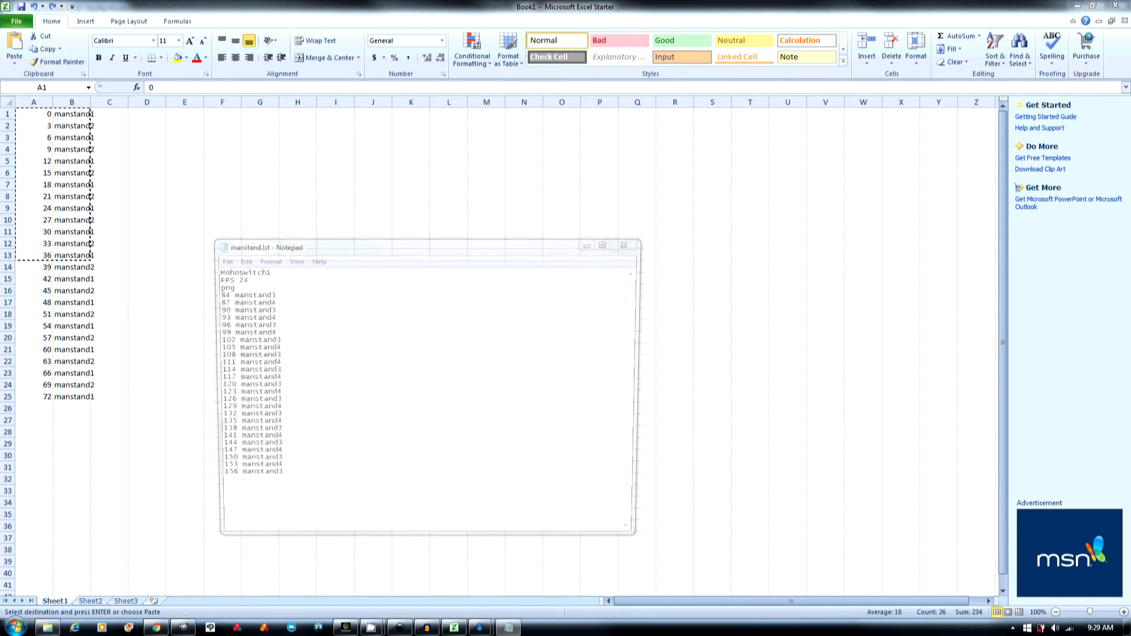
{"action": "left_click_drag", "start_coordinate": [286, 476], "coordinate": [225, 295]}
{"action": "key", "text": "ctrl+v"}
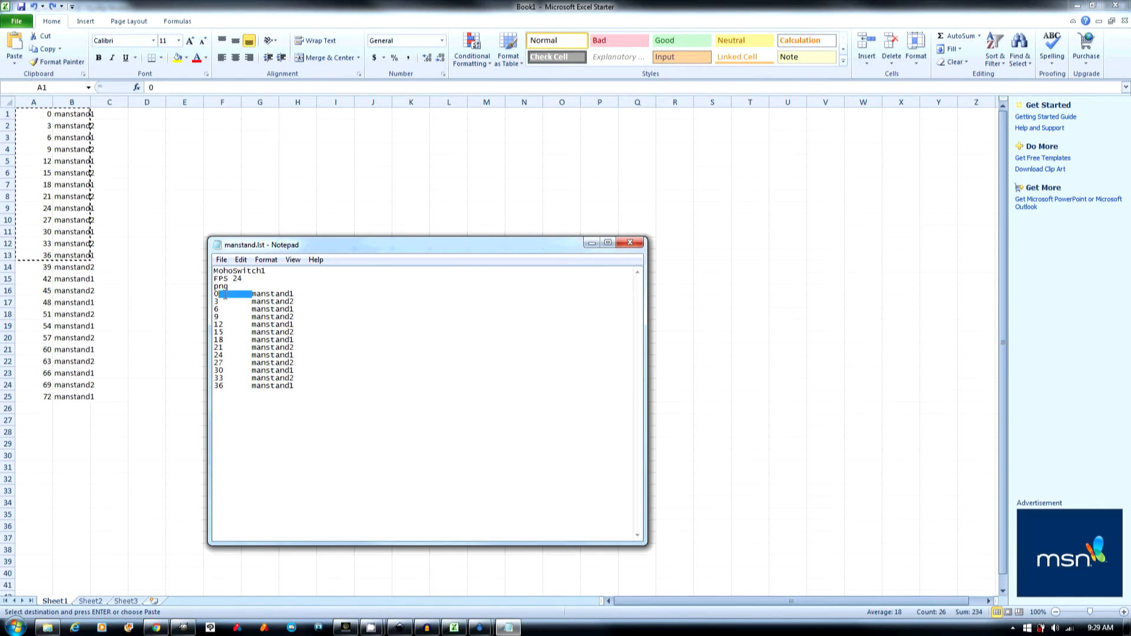
{"action": "key", "text": "ctrl+h"}
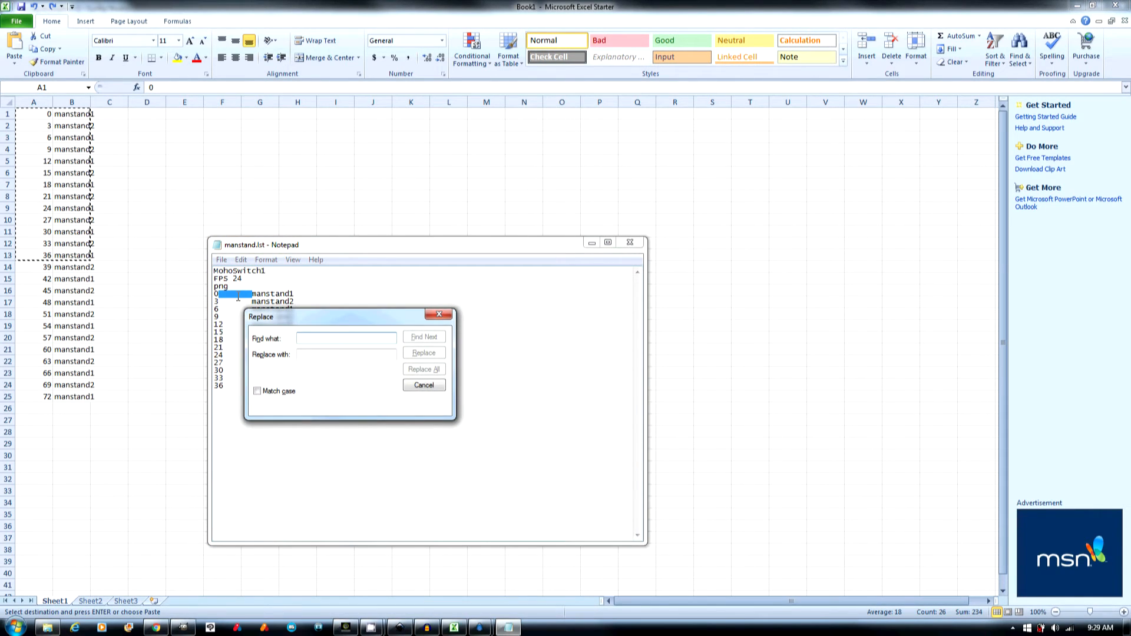
{"action": "key", "text": "ctrl+v"}
{"action": "key", "text": "ctrl+z"}
{"action": "key", "text": "Escape"}
Step: Copy the tab after frame 0, replace all tabs in manstand.lst with spaces and close the file
{"action": "key", "text": "ctrl+c"}
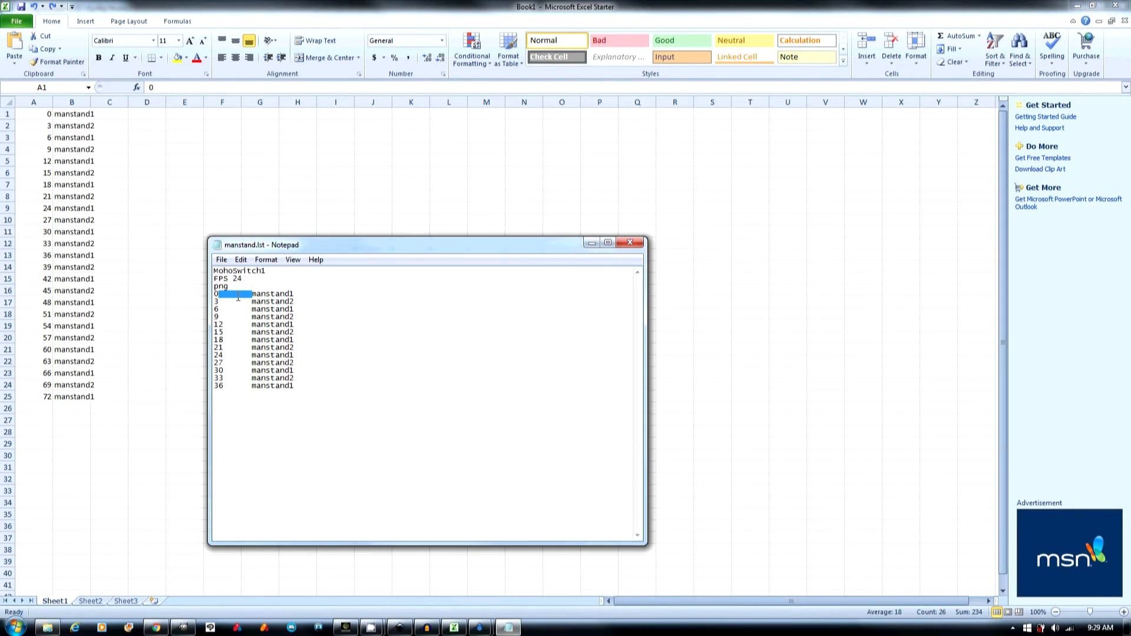
{"action": "key", "text": "Return"}
{"action": "key", "text": "ctrl+h"}
{"action": "key", "text": "ctrl+v"}
{"action": "key", "text": "Tab"}
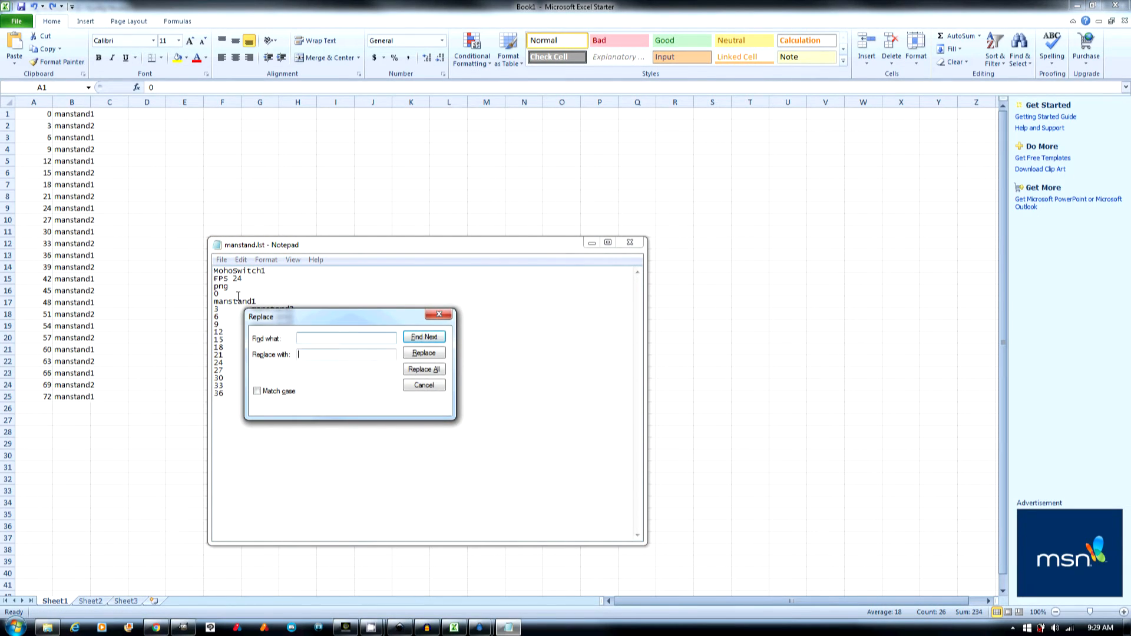
{"action": "left_click", "coordinate": [436, 369]}
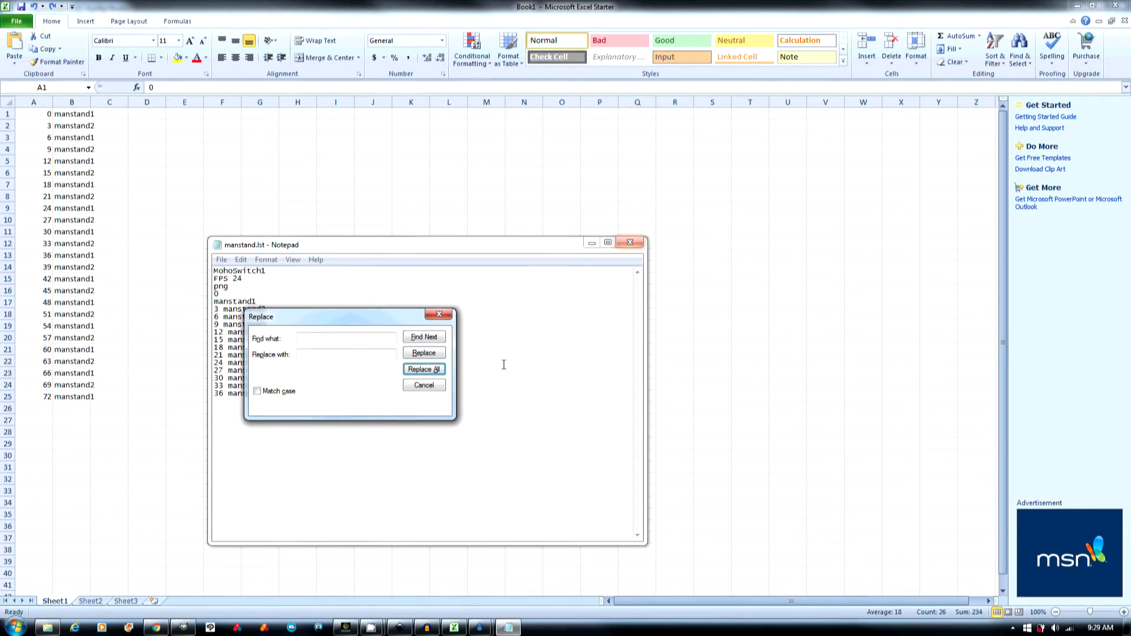
{"action": "left_click", "coordinate": [442, 386]}
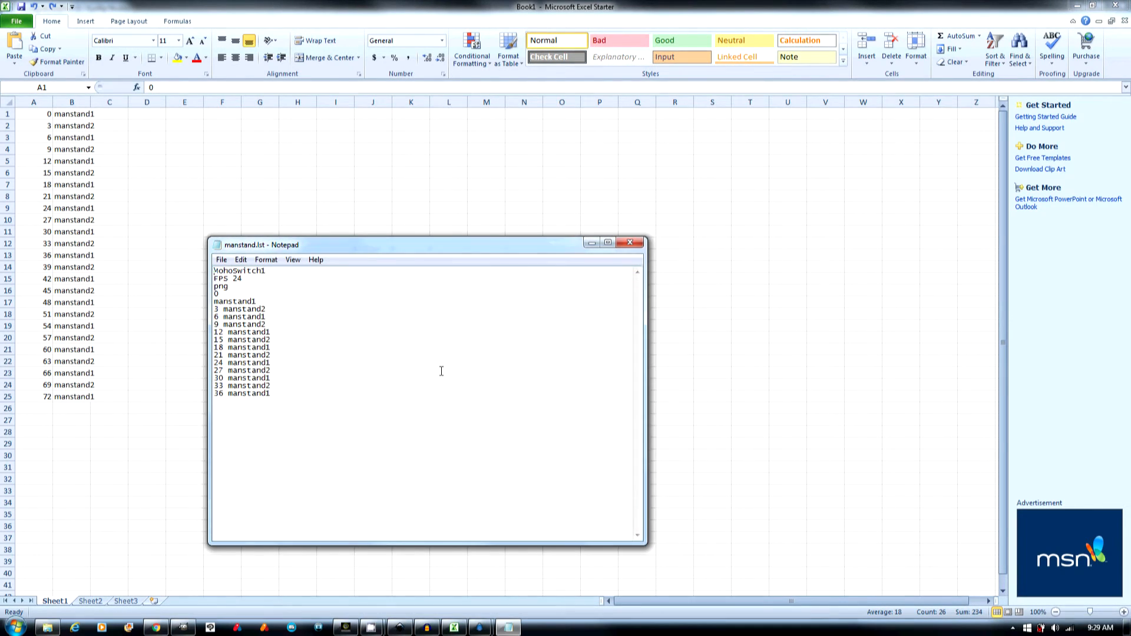
{"action": "left_click", "coordinate": [633, 244]}
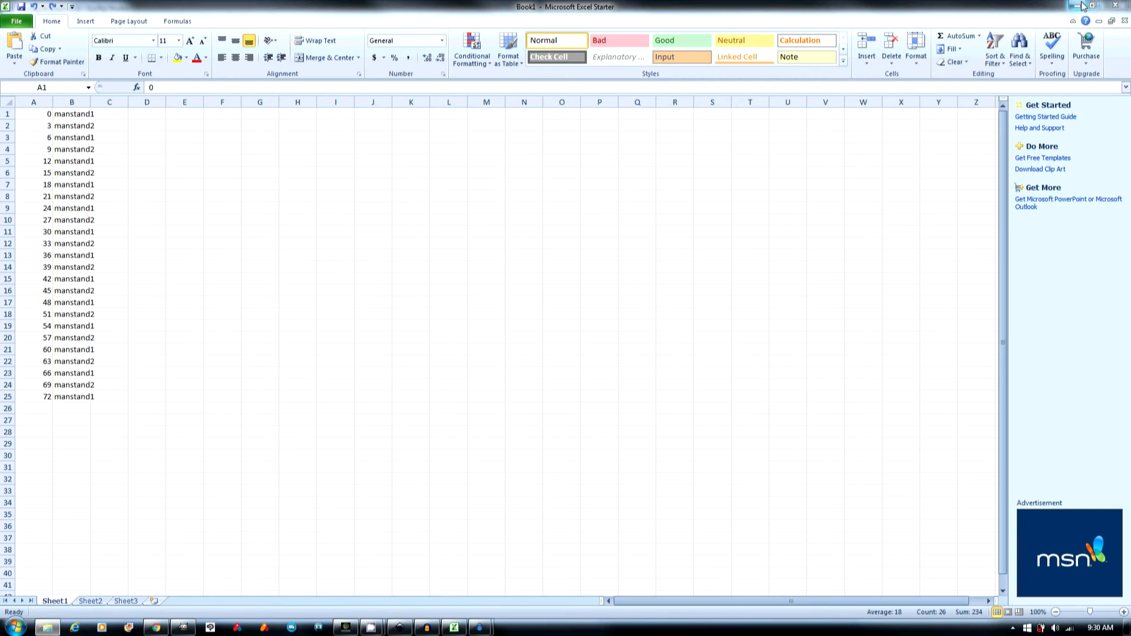
Step: Switch to Synfig Studio, scale the manstand2.lst layer to about 42 px and place it near (532, -85) px over the right-hand building
{"action": "left_click", "coordinate": [1081, 6]}
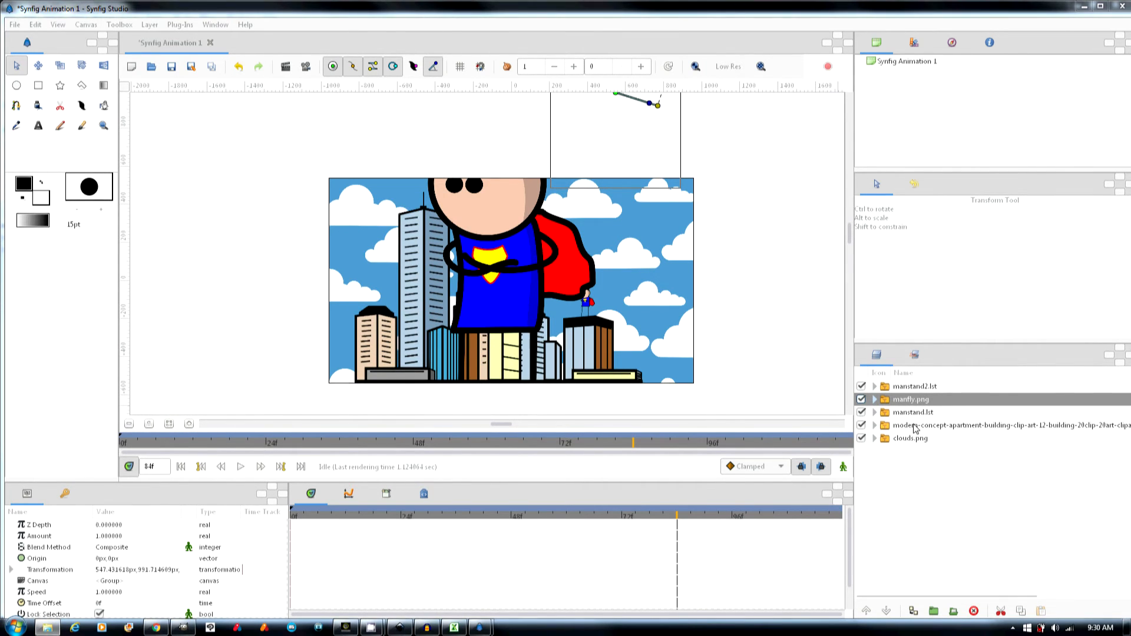
{"action": "left_click", "coordinate": [911, 387]}
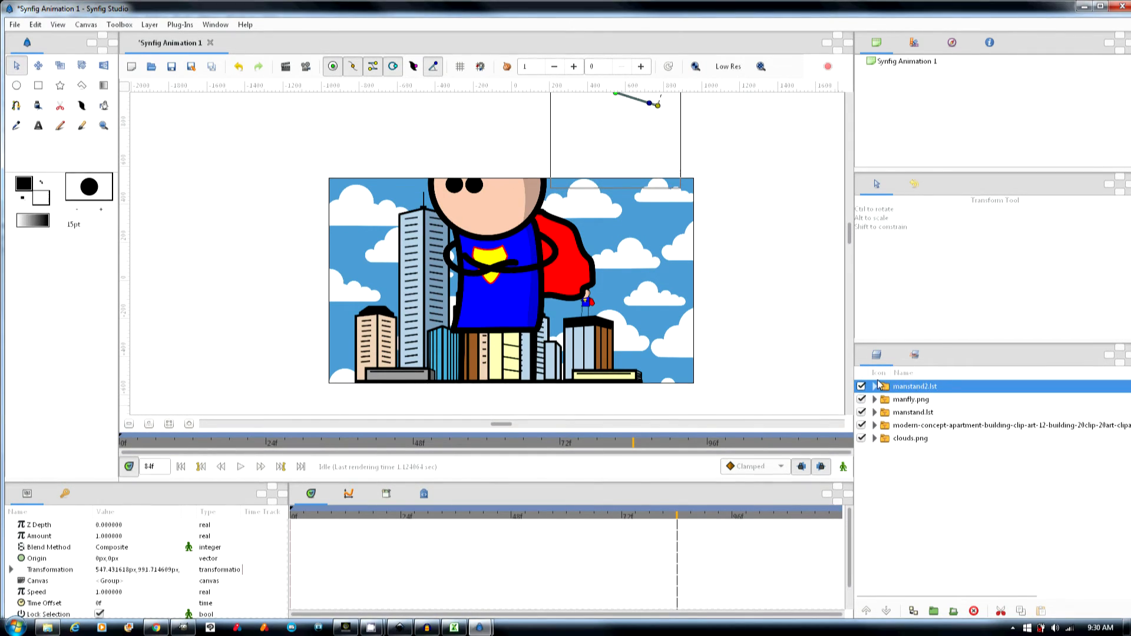
{"action": "left_click_drag", "start_coordinate": [558, 231], "coordinate": [542, 266]}
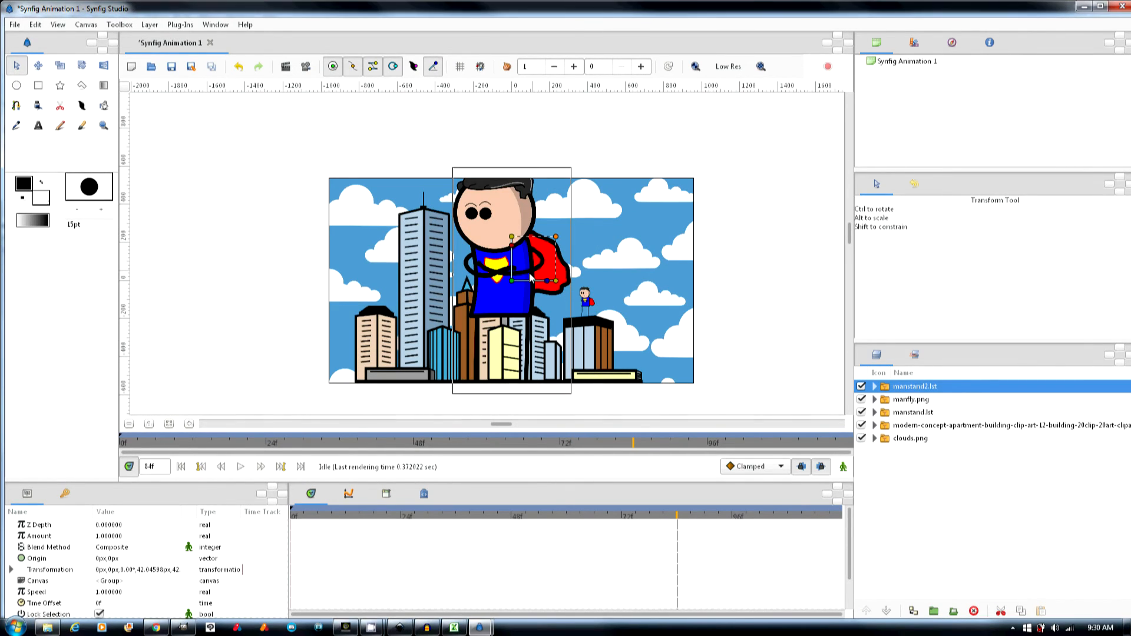
{"action": "left_click_drag", "start_coordinate": [509, 290], "coordinate": [613, 298]}
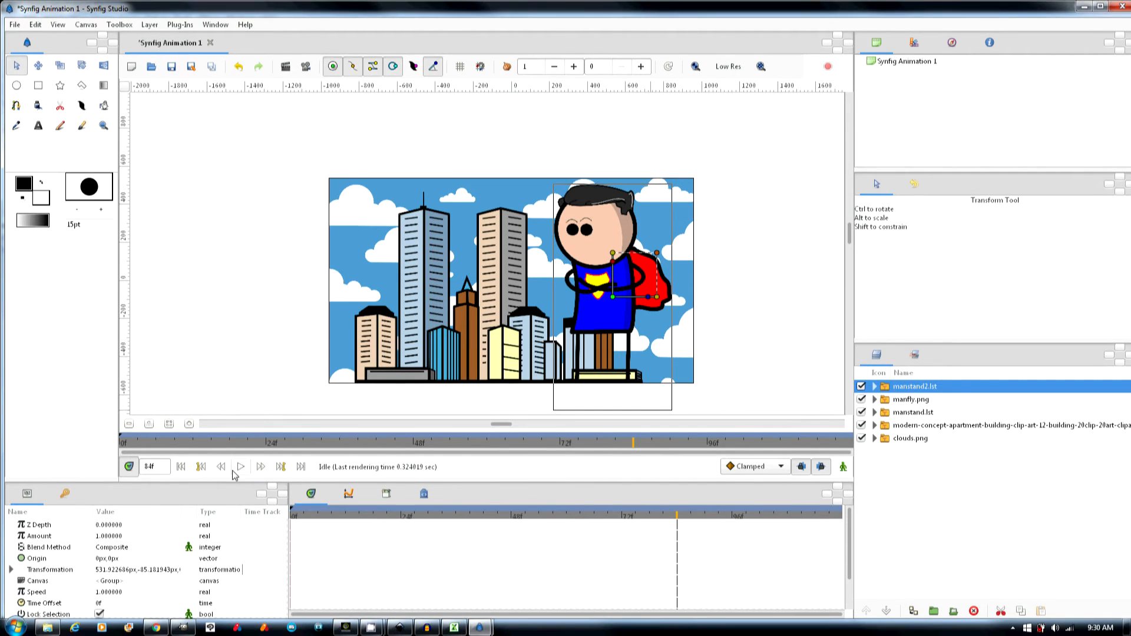
Step: Go to frame 0 and move the manstand2.lst figure below the canvas to about (591, -1113) px
{"action": "left_click", "coordinate": [181, 466]}
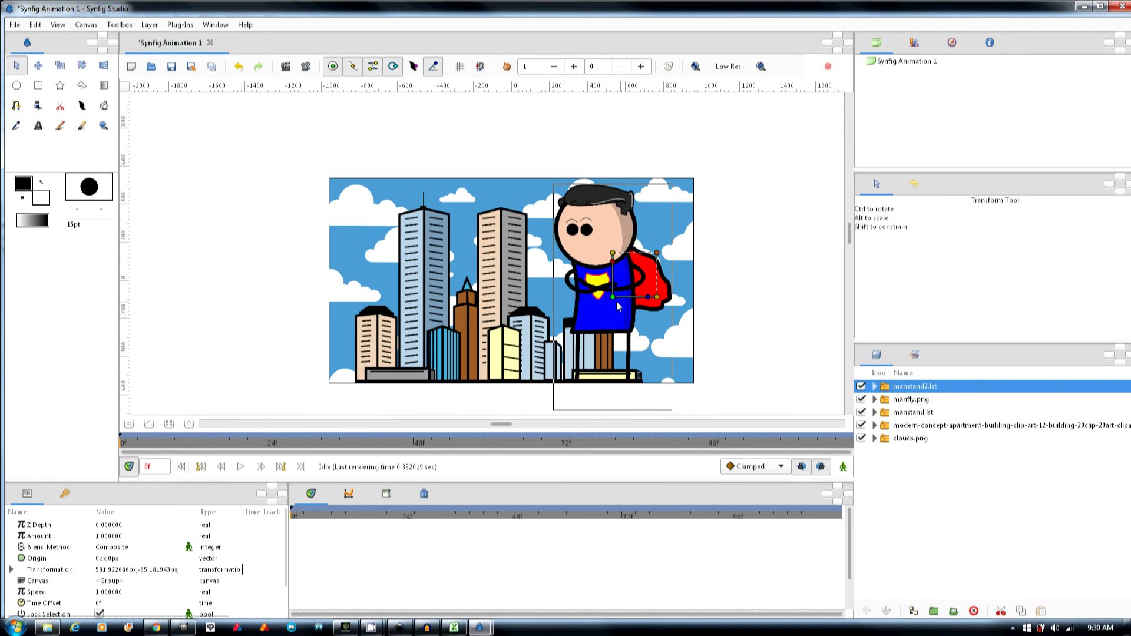
{"action": "left_click_drag", "start_coordinate": [613, 298], "coordinate": [621, 403]}
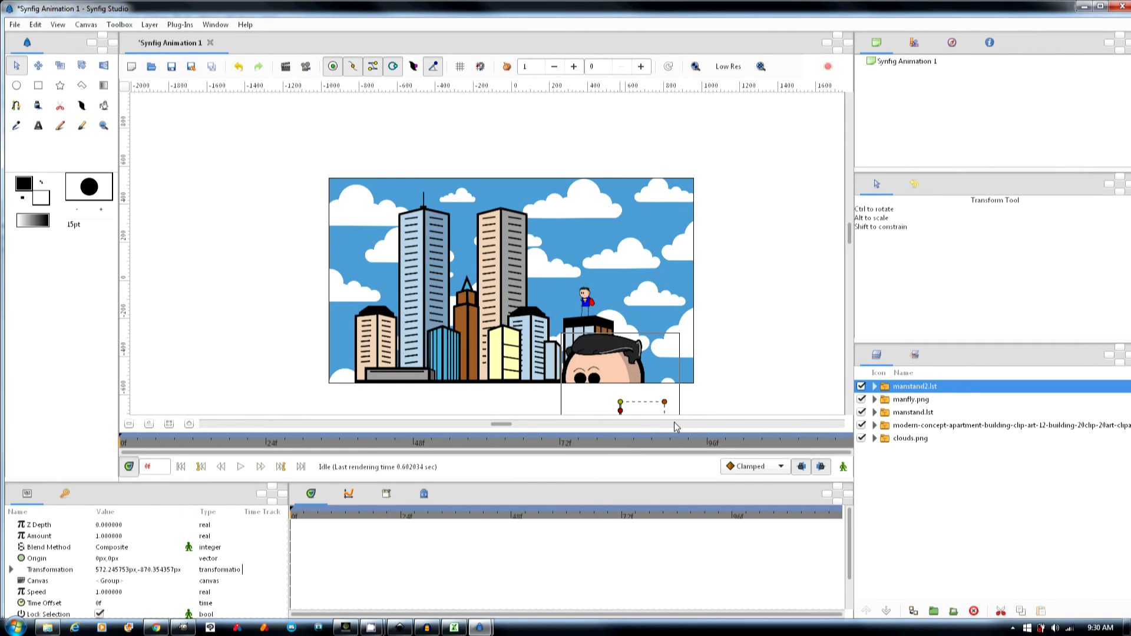
{"action": "scroll", "coordinate": [665, 395], "scroll_direction": "down", "scroll_amount": 3, "text": "ctrl"}
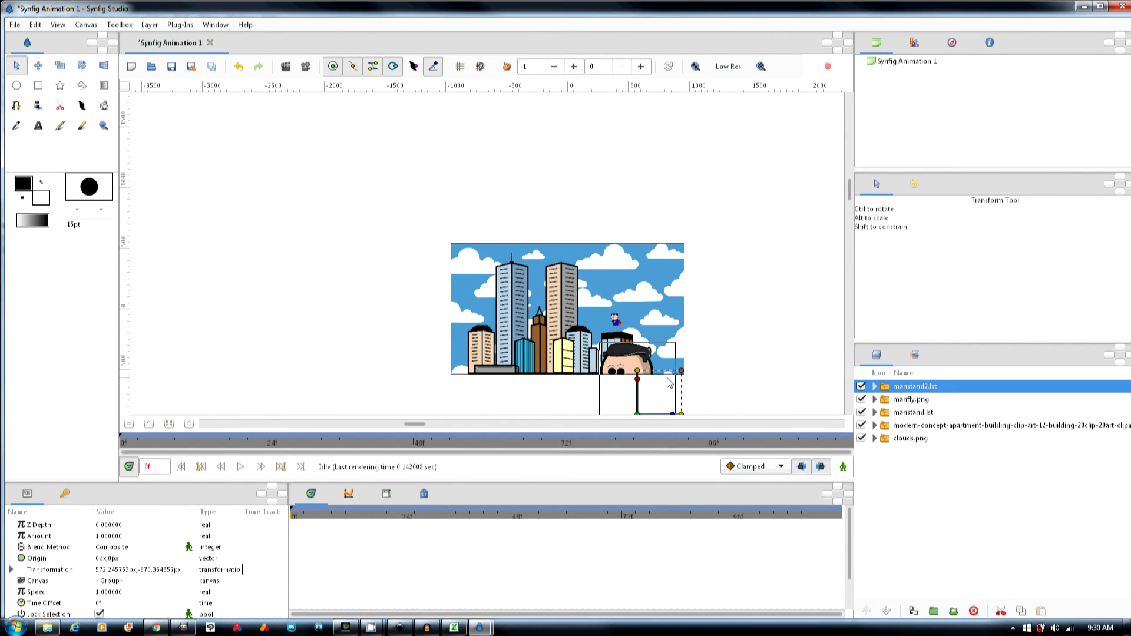
{"action": "left_click_drag", "start_coordinate": [644, 409], "coordinate": [647, 436]}
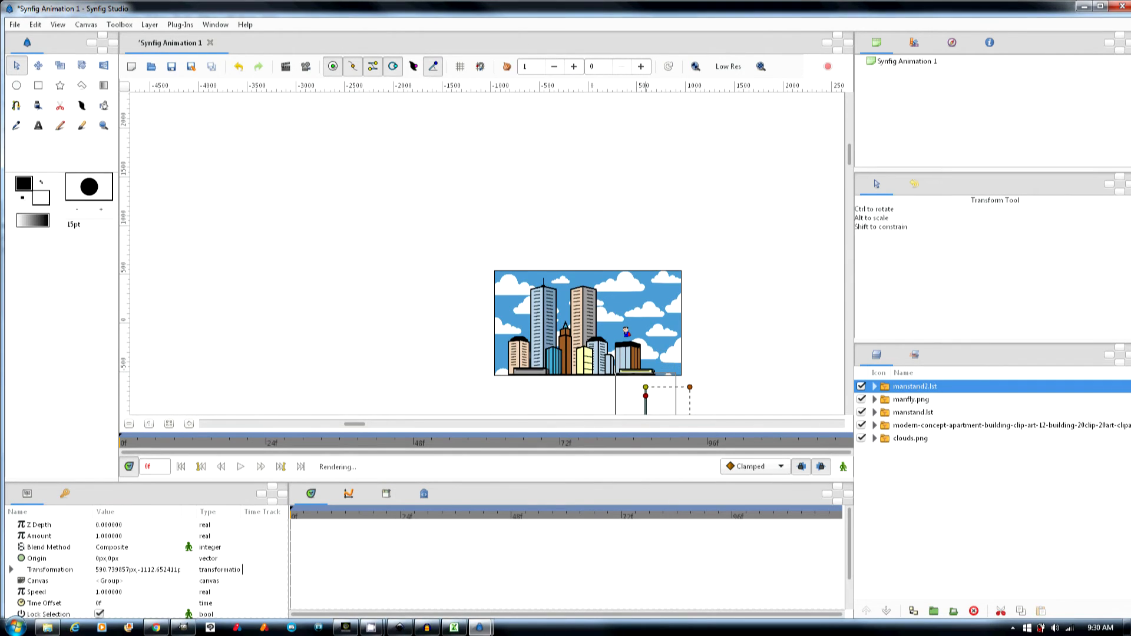
{"action": "left_click", "coordinate": [649, 426]}
{"action": "scroll", "coordinate": [546, 346], "scroll_direction": "down", "scroll_amount": 3}
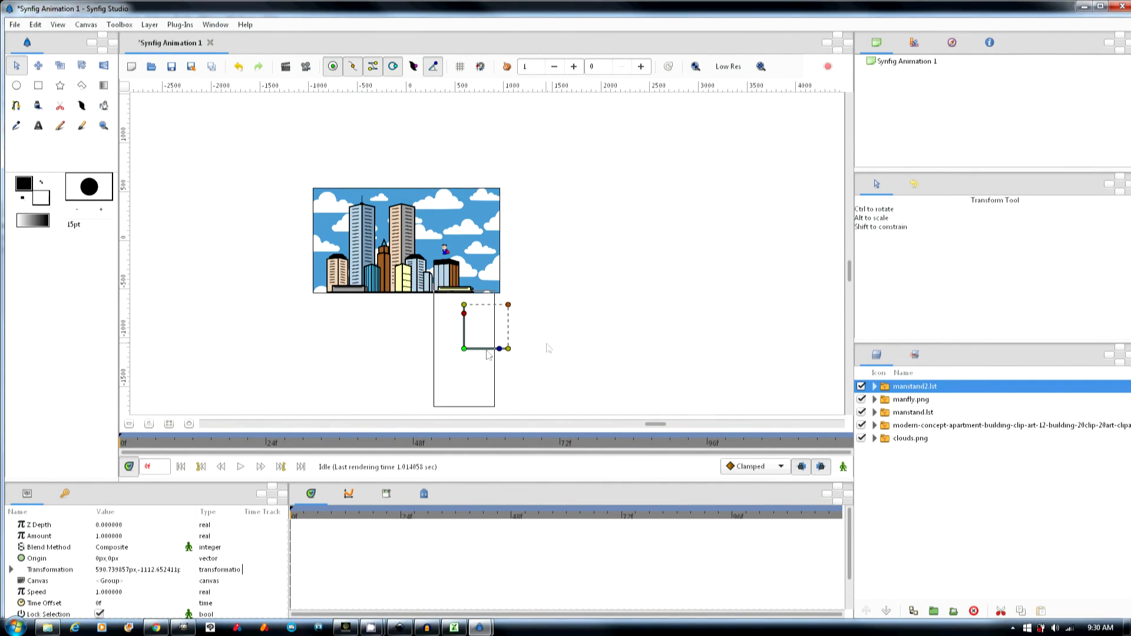
Step: Lower the manstand2.lst figure below the canvas to about (593, -1222) px and turn on animate editing mode
{"action": "left_click_drag", "start_coordinate": [464, 350], "coordinate": [464, 360]}
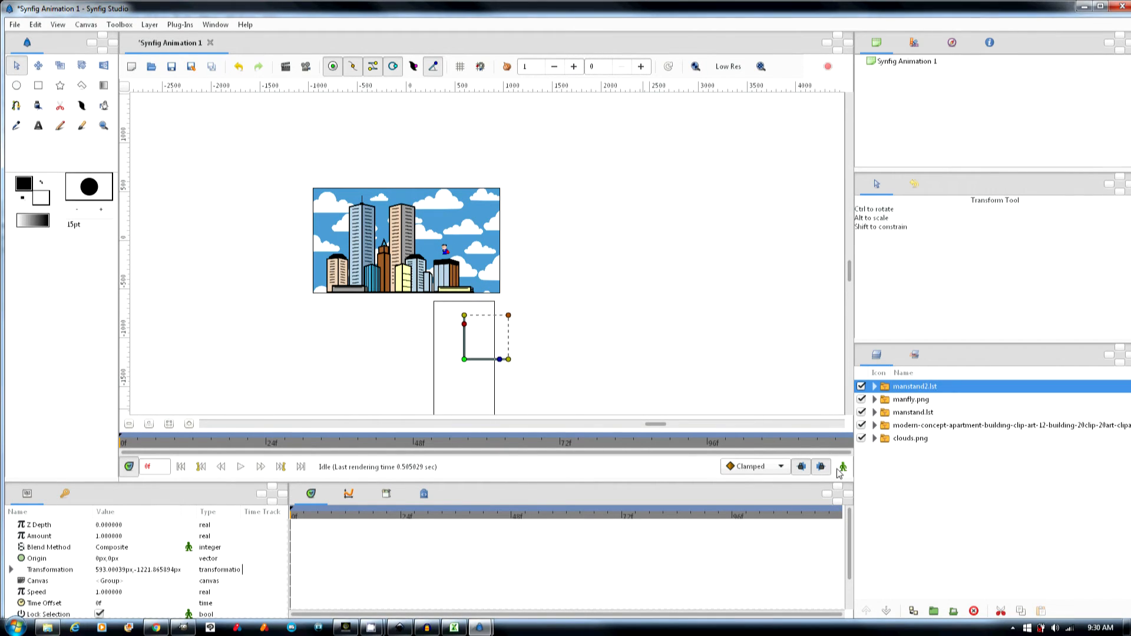
{"action": "left_click", "coordinate": [843, 467]}
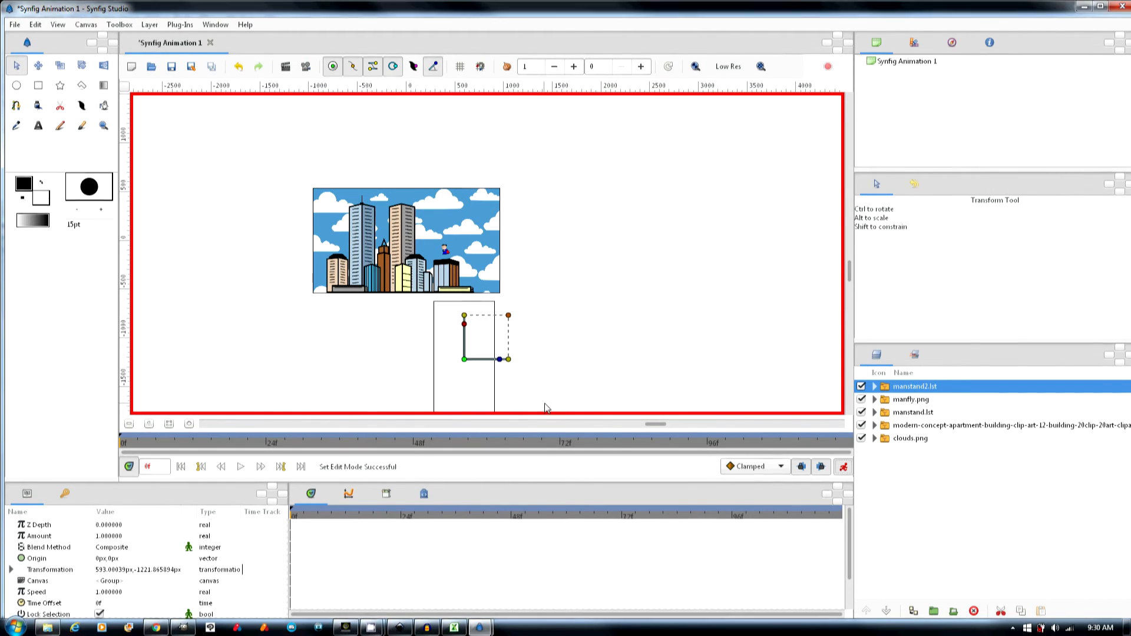
Step: At frame 36, nudge the manstand.lst figure on the rooftop to about (398, -109) px to add a transformation waypoint
{"action": "scroll", "coordinate": [446, 266], "scroll_direction": "up", "scroll_amount": 8}
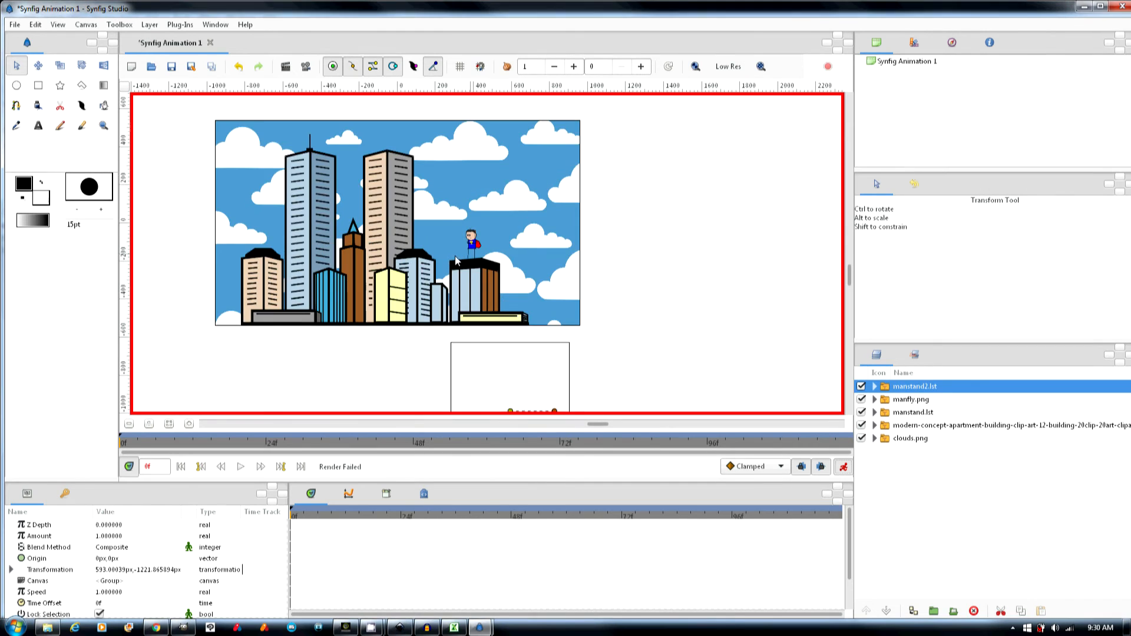
{"action": "left_click", "coordinate": [457, 514]}
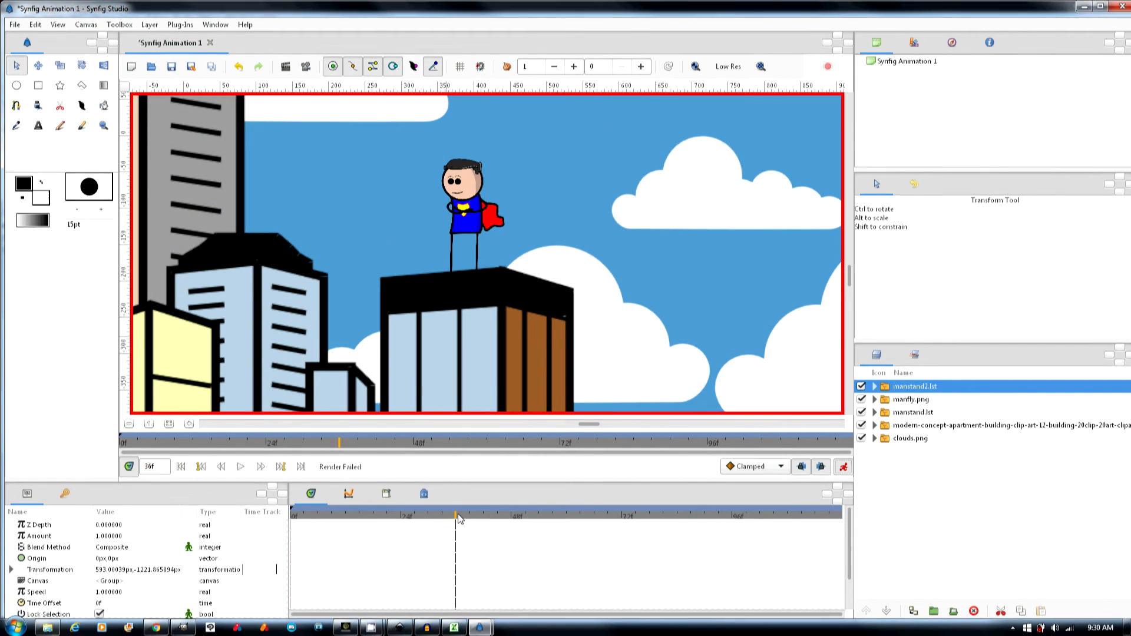
{"action": "left_click", "coordinate": [913, 413]}
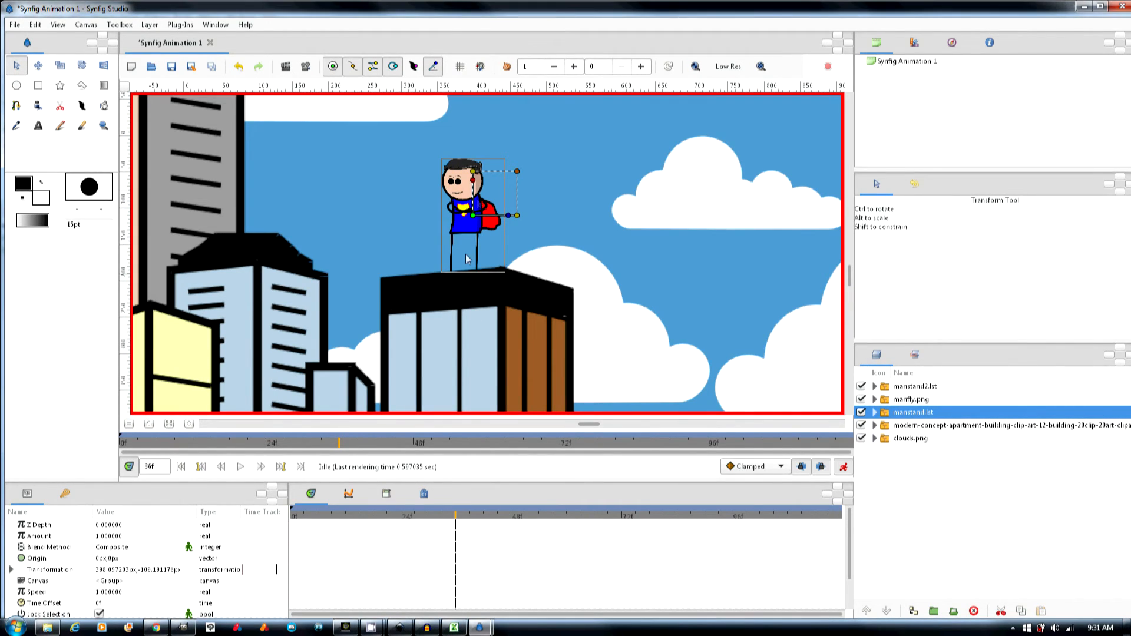
{"action": "left_click_drag", "start_coordinate": [473, 215], "coordinate": [473, 216]}
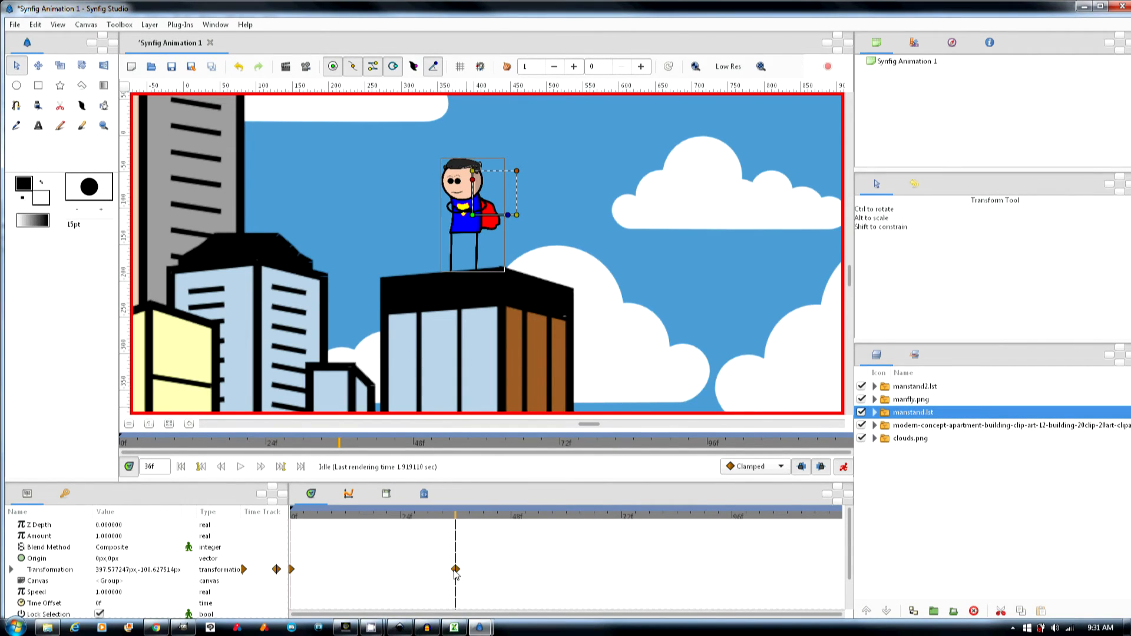
Step: Duplicate the frame 0 transformation waypoint of manstand.lst at frame 35 and move the frame 36 waypoint to frame 38
{"action": "right_click", "coordinate": [291, 568]}
{"action": "left_click", "coordinate": [456, 521]}
{"action": "right_click", "coordinate": [295, 575]}
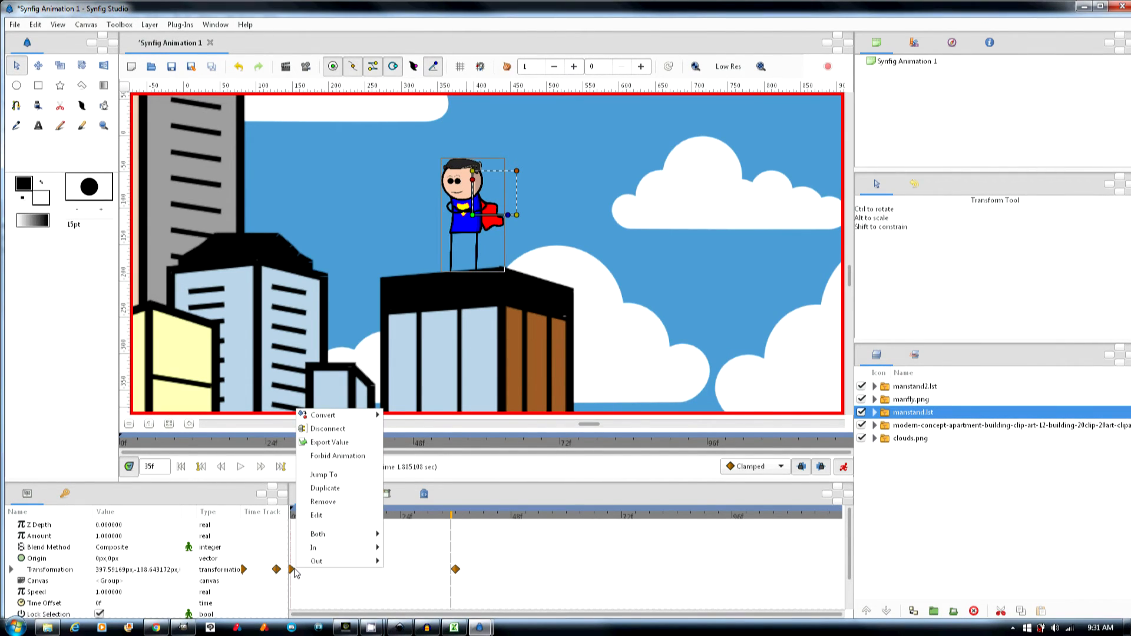
{"action": "left_click", "coordinate": [343, 491]}
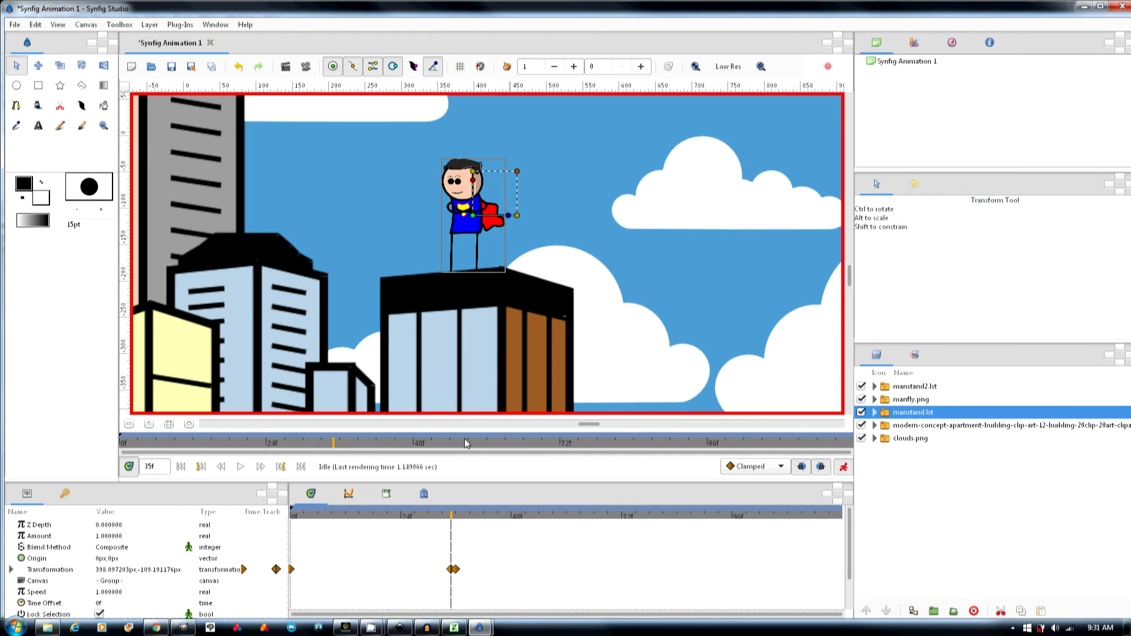
{"action": "left_click_drag", "start_coordinate": [460, 574], "coordinate": [459, 571]}
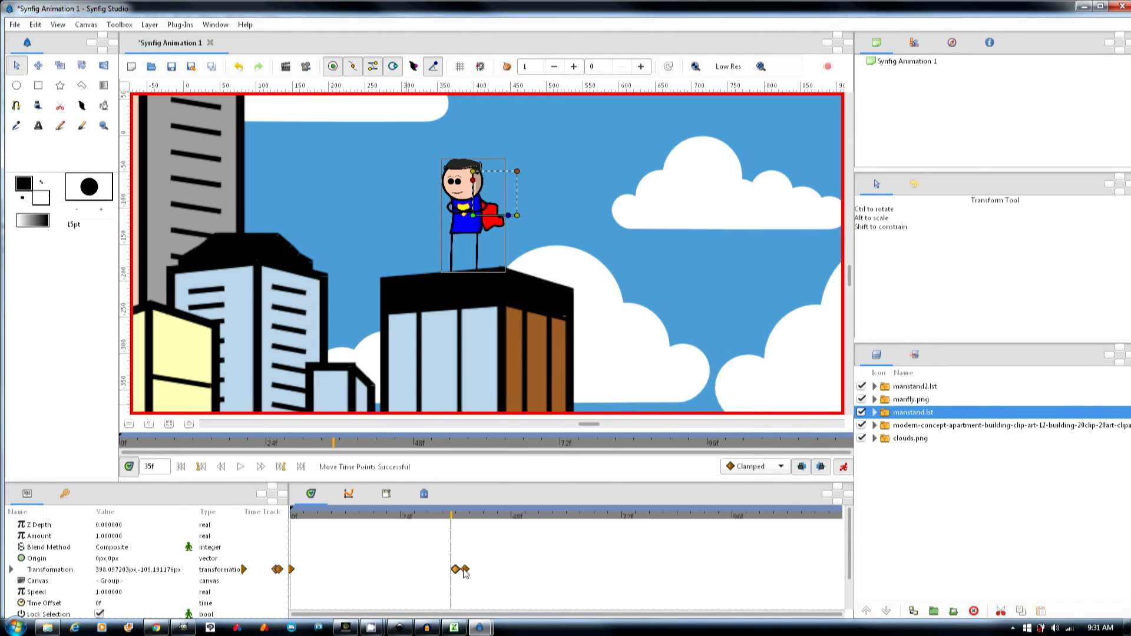
Step: At frame 38, squash the manstand.lst figure vertically and lower it to about (398, -143) px so its feet stay on the roof
{"action": "left_click", "coordinate": [465, 517]}
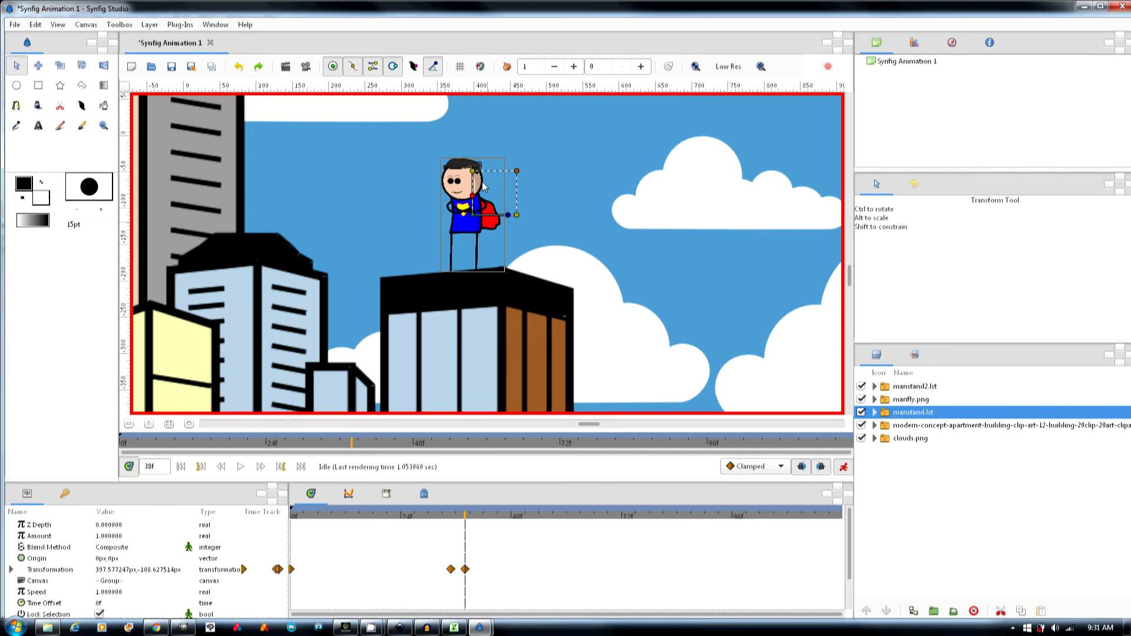
{"action": "left_click", "coordinate": [473, 172]}
{"action": "left_click_drag", "start_coordinate": [473, 172], "coordinate": [474, 232]}
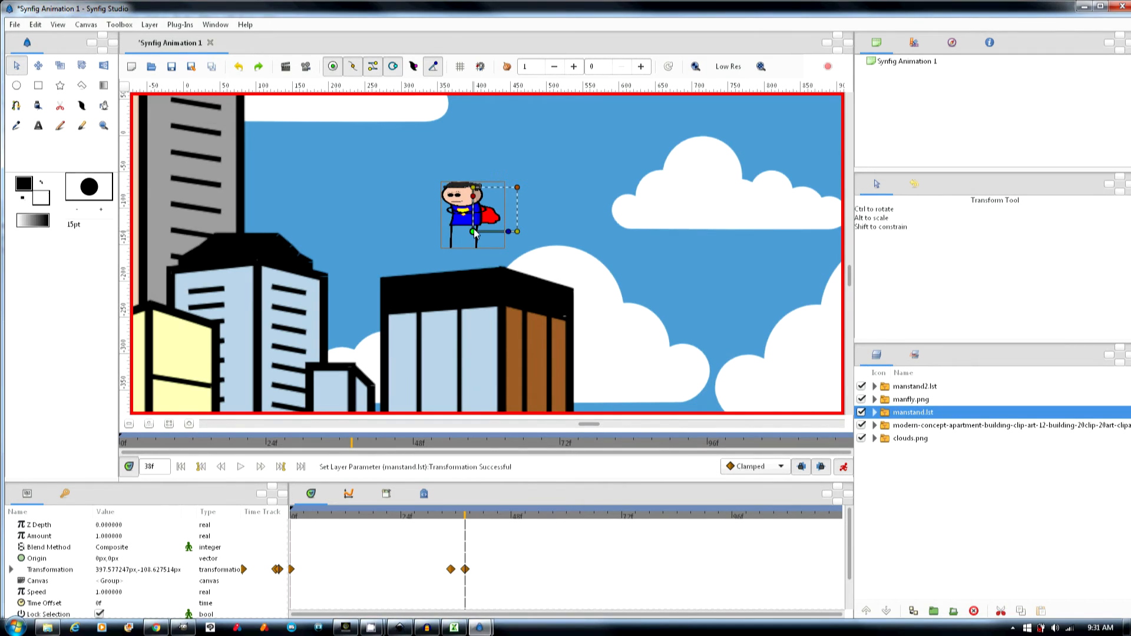
{"action": "left_click_drag", "start_coordinate": [475, 235], "coordinate": [472, 240]}
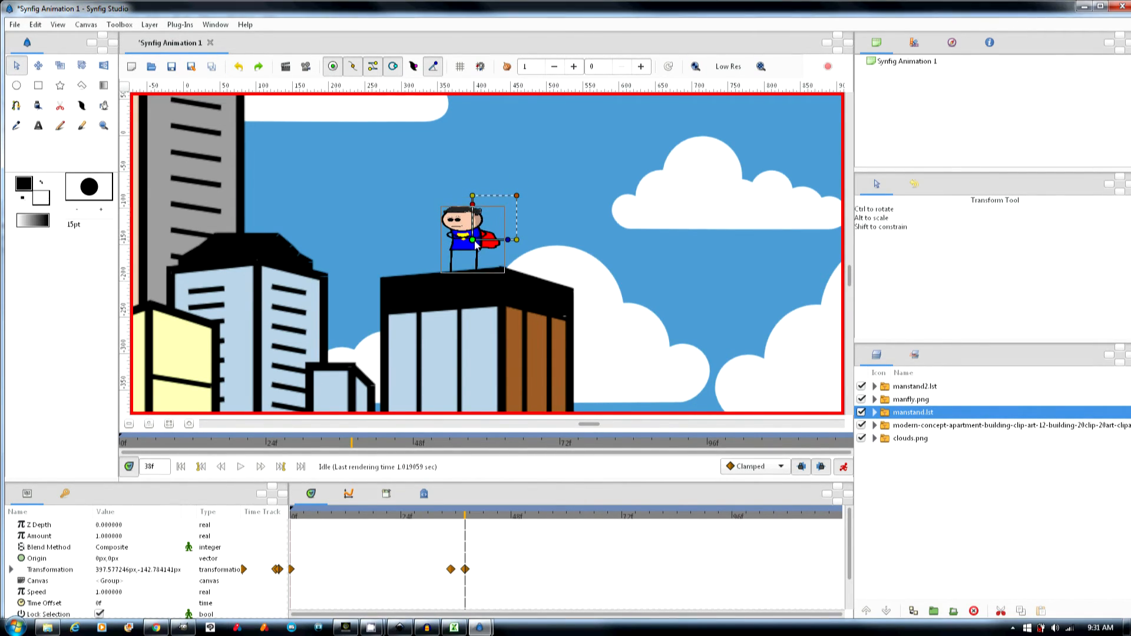
Step: Try duplicating the frame 35 waypoint of manstand.lst at frame 41, check the earlier frames, and remove the frame 41 waypoint
{"action": "left_click_drag", "start_coordinate": [472, 519], "coordinate": [485, 522]}
{"action": "right_click", "coordinate": [452, 569]}
{"action": "left_click", "coordinate": [483, 488]}
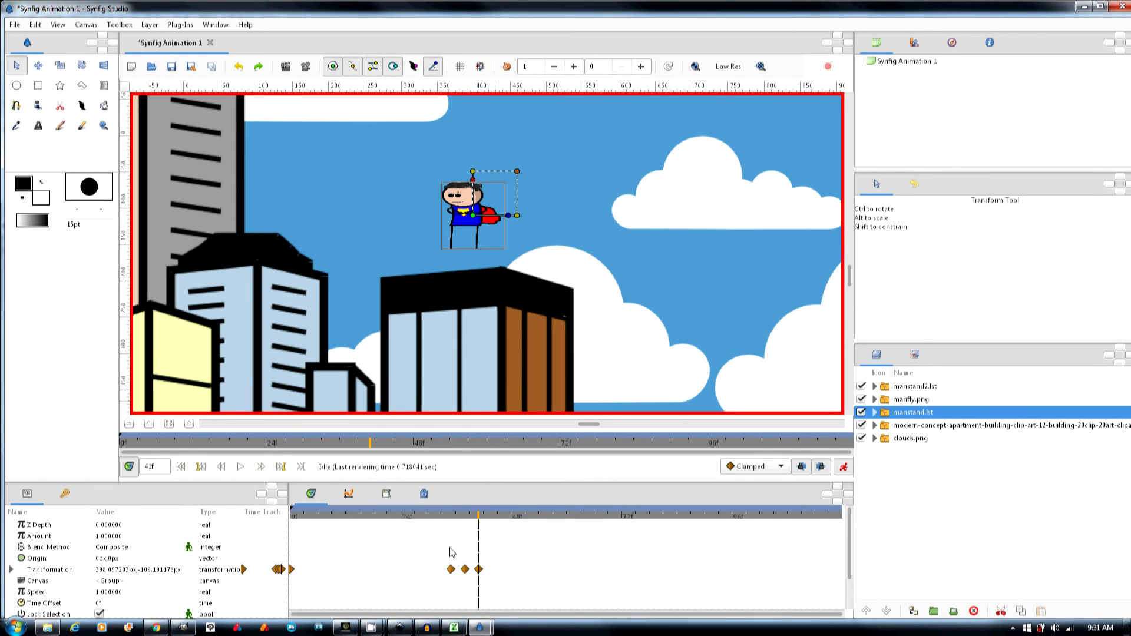
{"action": "left_click", "coordinate": [447, 518]}
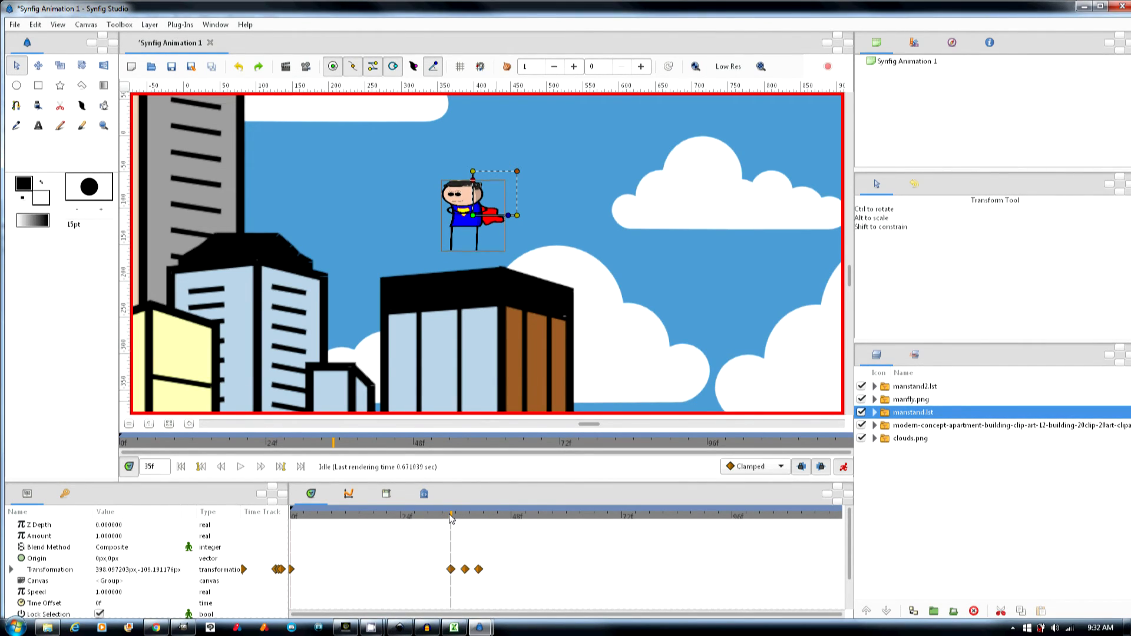
{"action": "left_click_drag", "start_coordinate": [294, 517], "coordinate": [291, 517]}
{"action": "left_click", "coordinate": [300, 518]}
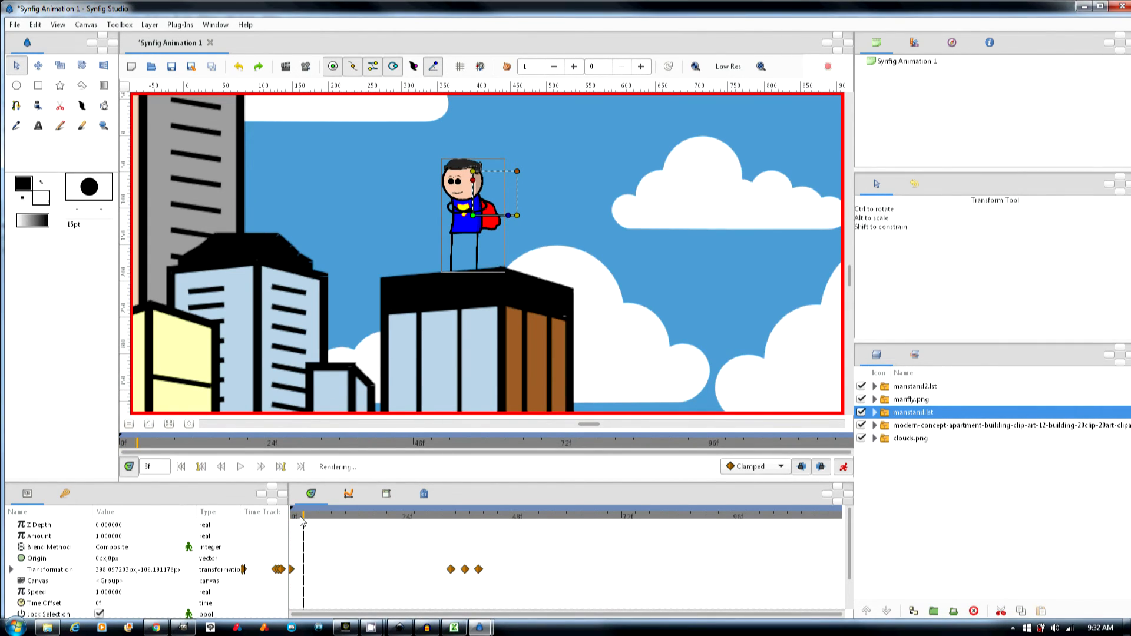
{"action": "right_click", "coordinate": [479, 569]}
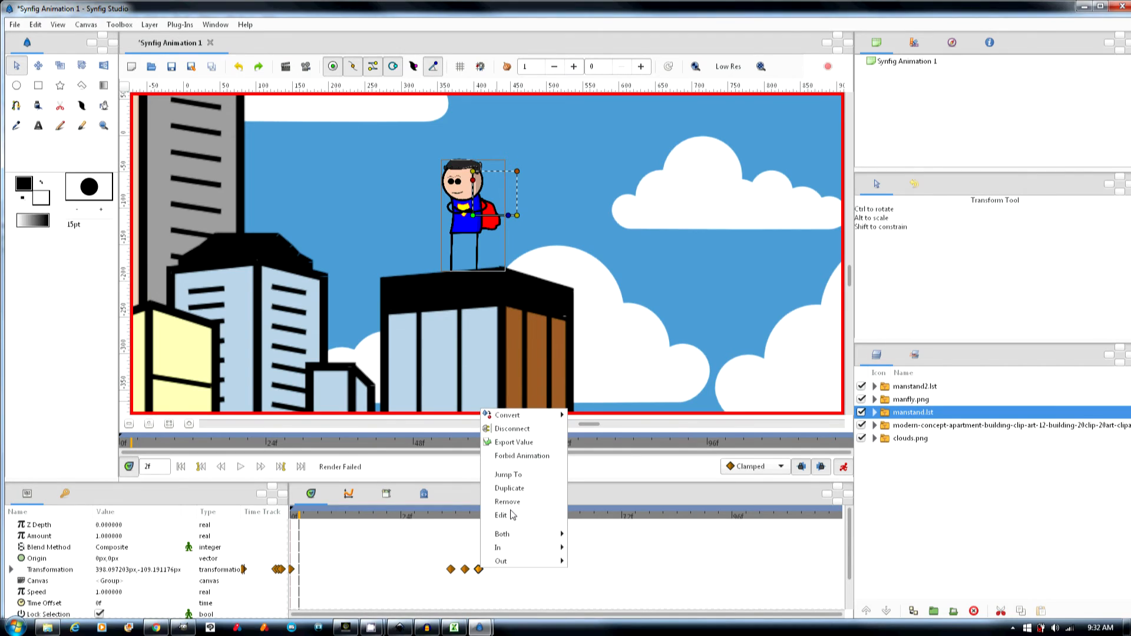
{"action": "left_click", "coordinate": [509, 488]}
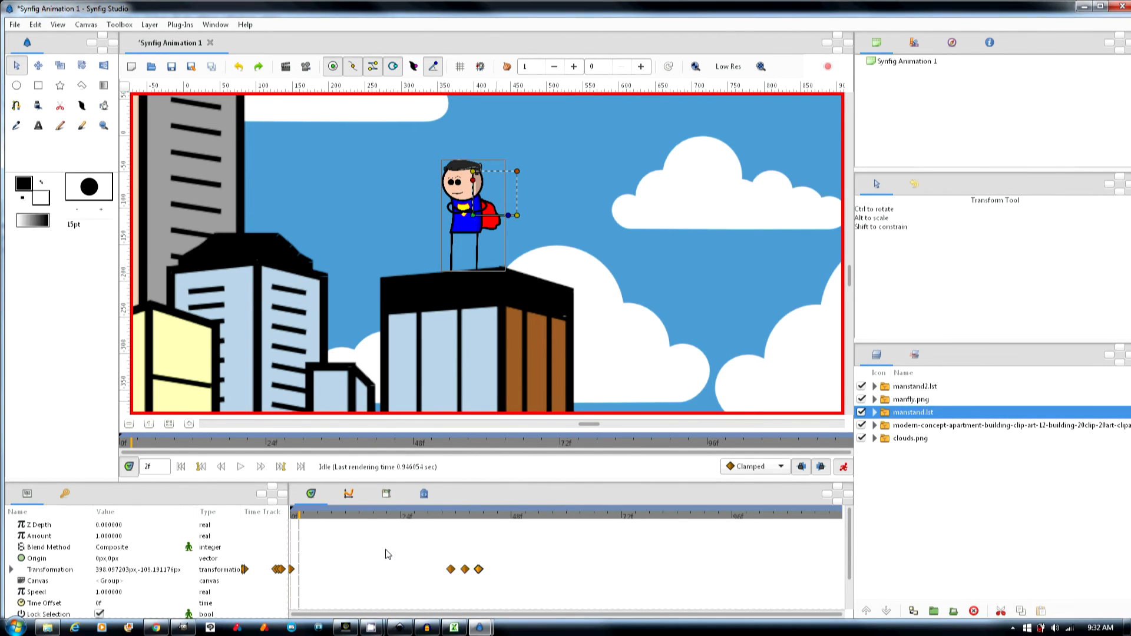
{"action": "right_click", "coordinate": [478, 569]}
{"action": "left_click", "coordinate": [514, 502]}
Step: Duplicate the frame 0 waypoint of manstand.lst at frame 40 and shift the copy to frame 41
{"action": "left_click_drag", "start_coordinate": [300, 516], "coordinate": [475, 535]}
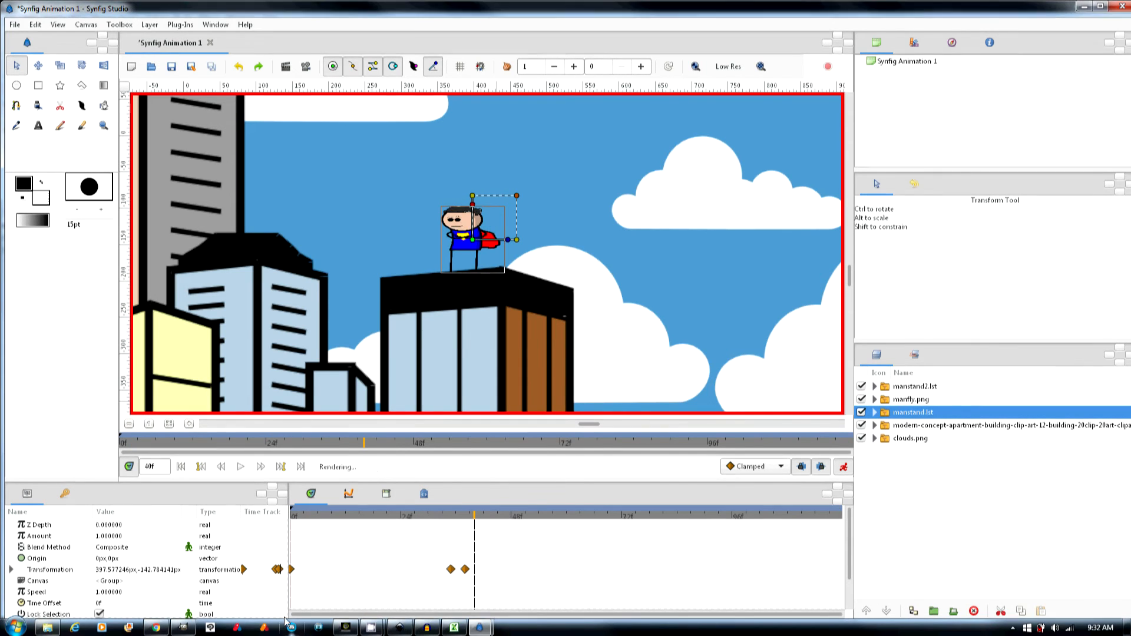
{"action": "right_click", "coordinate": [292, 570]}
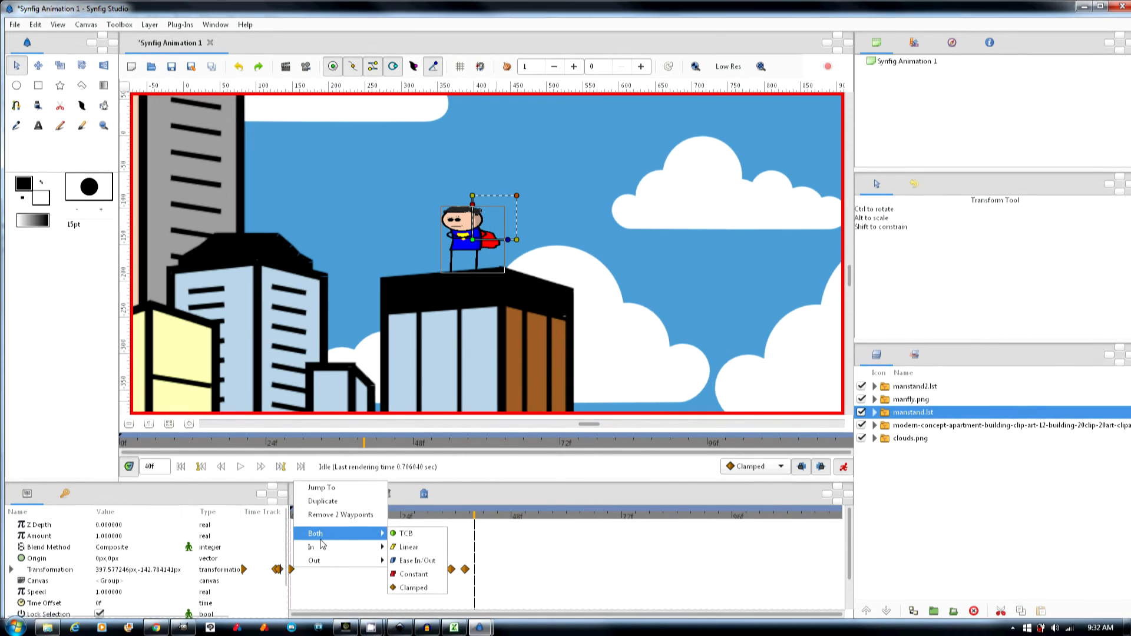
{"action": "left_click", "coordinate": [322, 501]}
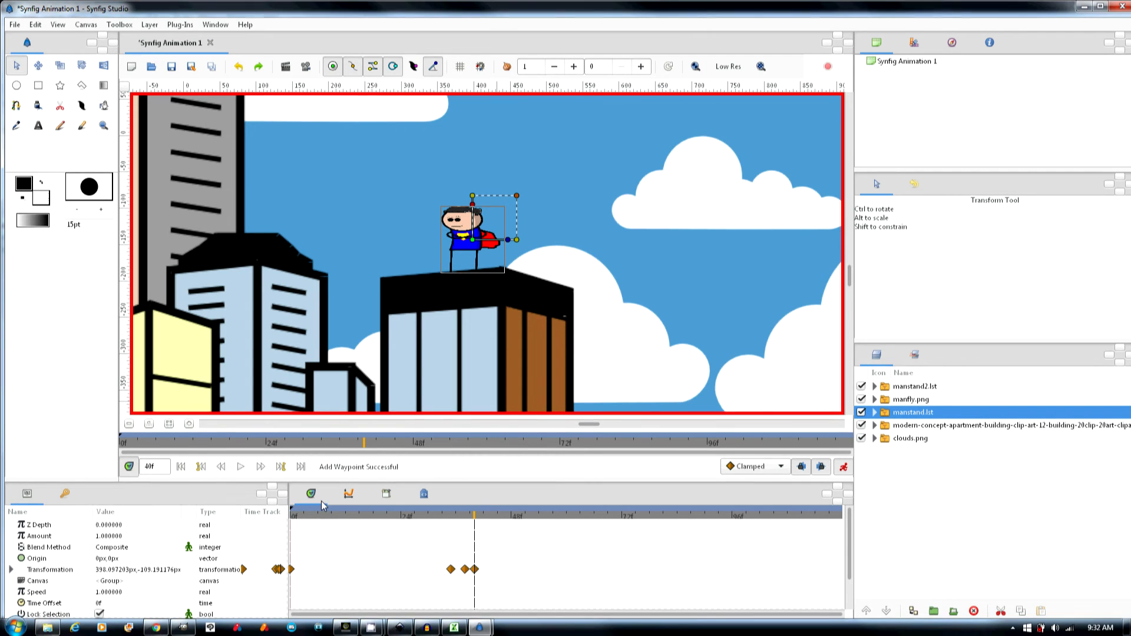
{"action": "left_click_drag", "start_coordinate": [474, 569], "coordinate": [479, 569]}
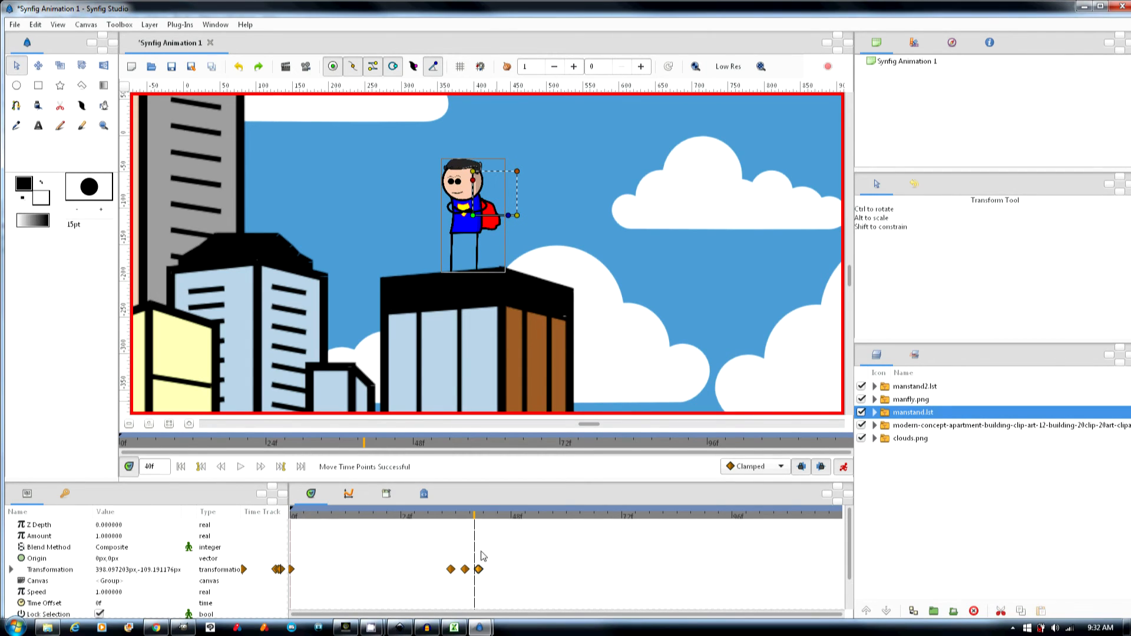
Step: At frame 50, move the manstand.lst figure straight up above the canvas to about (377, 645) px
{"action": "left_click_drag", "start_coordinate": [475, 519], "coordinate": [521, 521]}
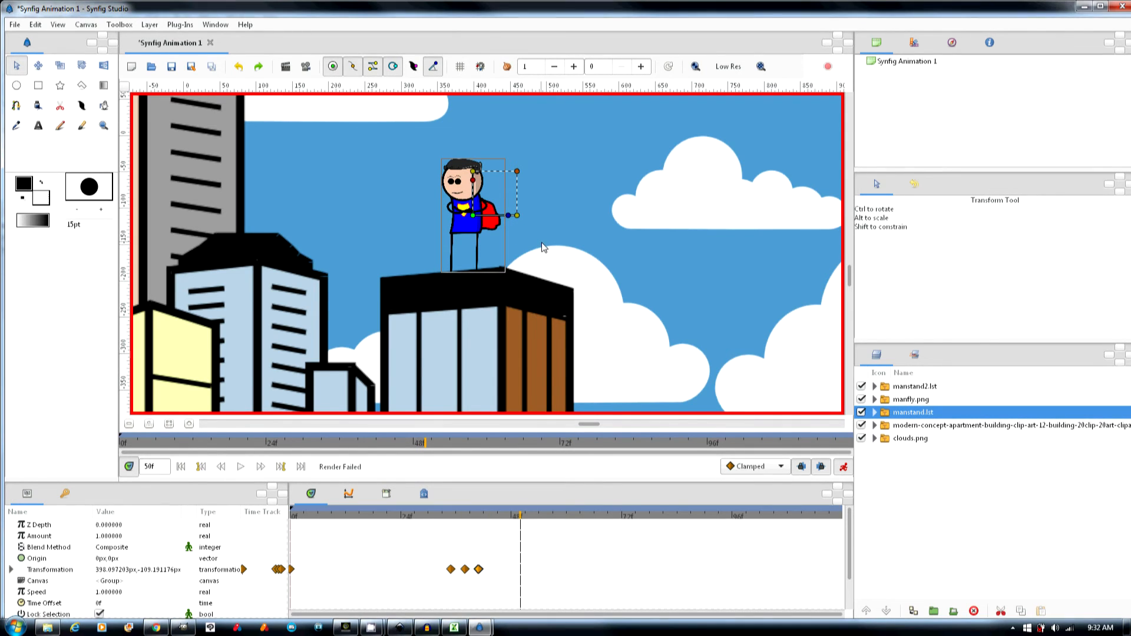
{"action": "scroll", "coordinate": [542, 246], "scroll_direction": "down", "scroll_amount": 5}
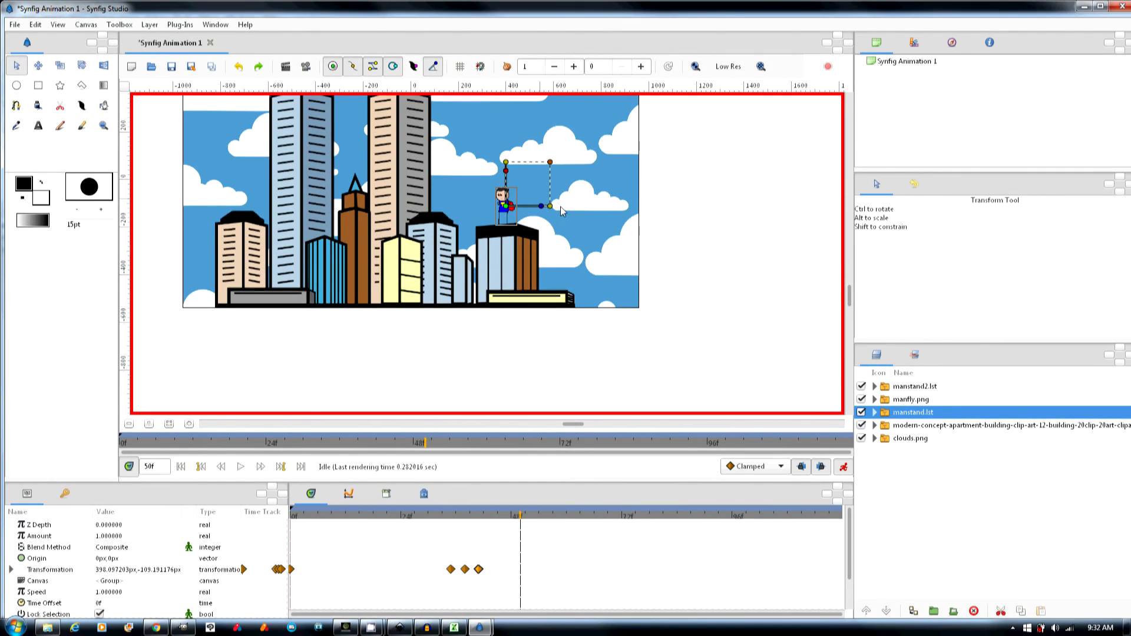
{"action": "scroll", "coordinate": [530, 224], "scroll_direction": "up", "scroll_amount": 3}
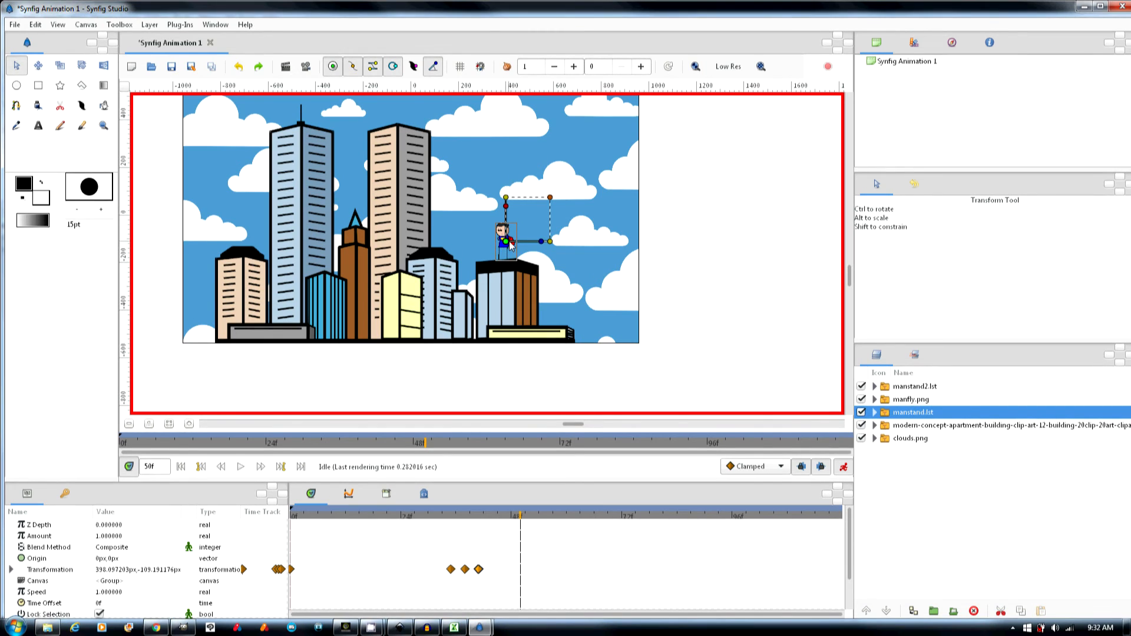
{"action": "left_click_drag", "start_coordinate": [507, 241], "coordinate": [509, 93]}
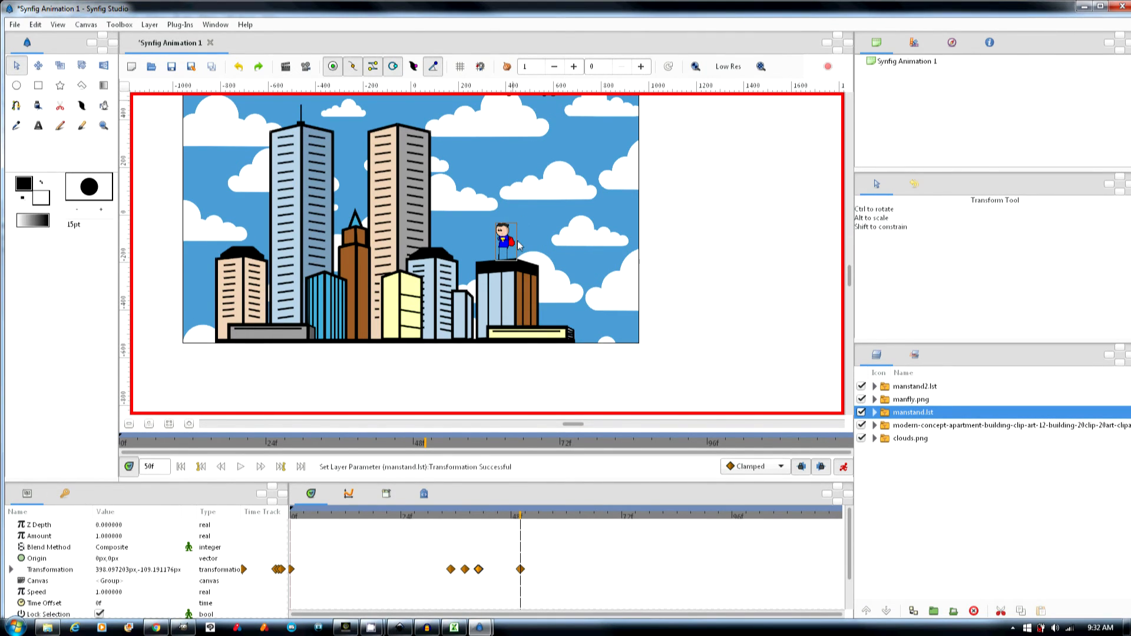
{"action": "scroll", "coordinate": [513, 131], "scroll_direction": "up", "scroll_amount": 1}
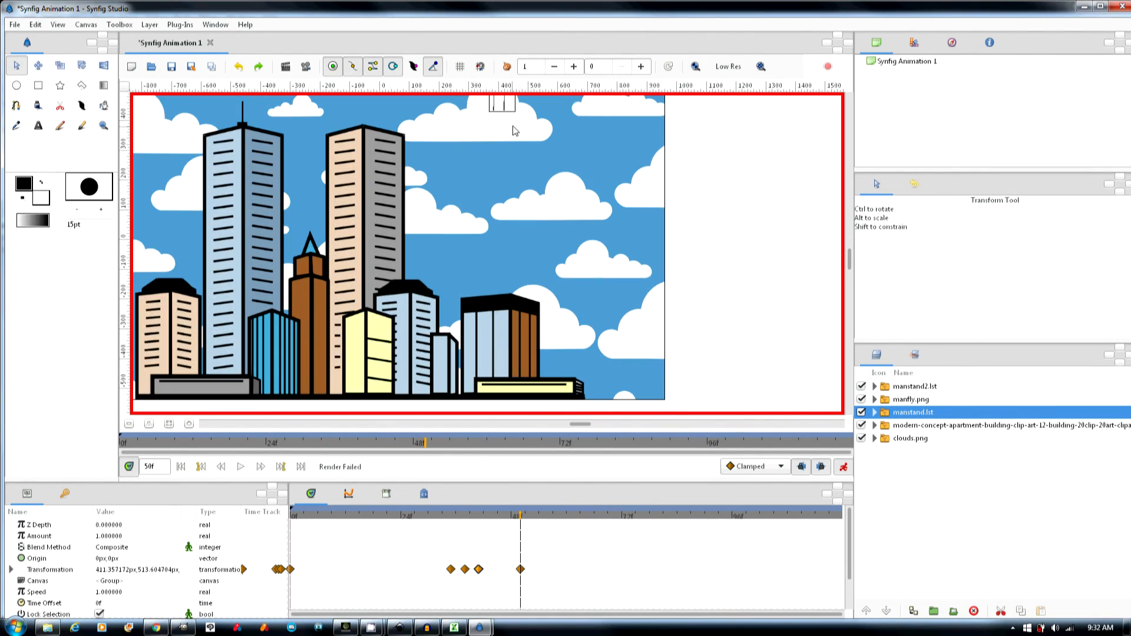
{"action": "scroll", "coordinate": [515, 205], "scroll_direction": "down", "scroll_amount": 3}
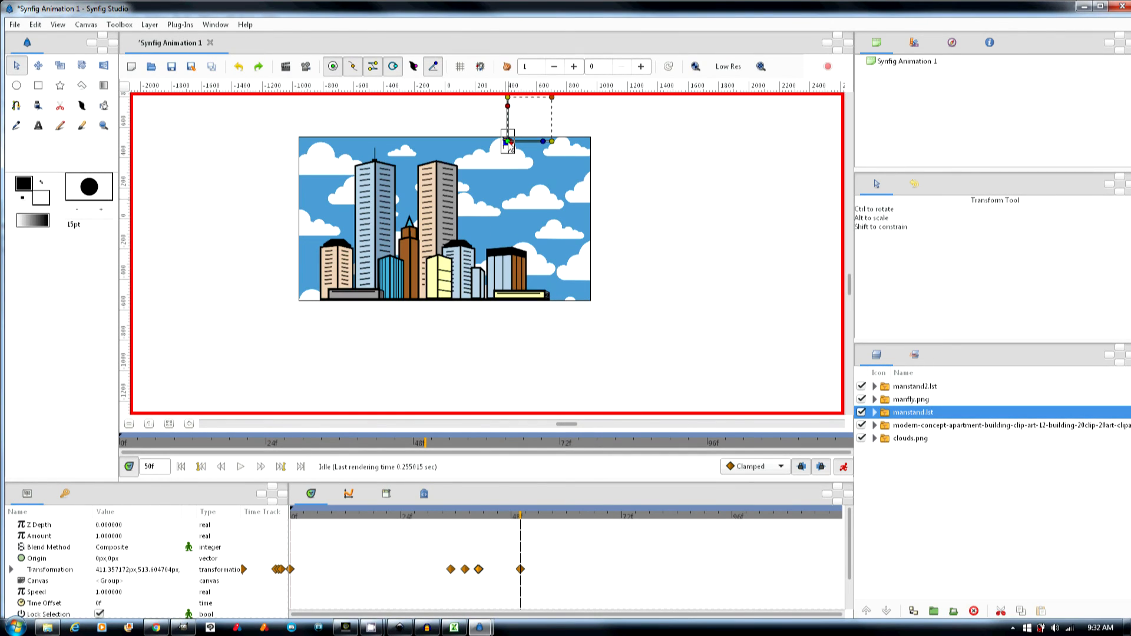
{"action": "mouse_move", "coordinate": [510, 145]}
{"action": "left_mouse_down"}
{"action": "mouse_move", "coordinate": [510, 118]}
{"action": "mouse_move", "coordinate": [504, 125]}
{"action": "left_mouse_up"}
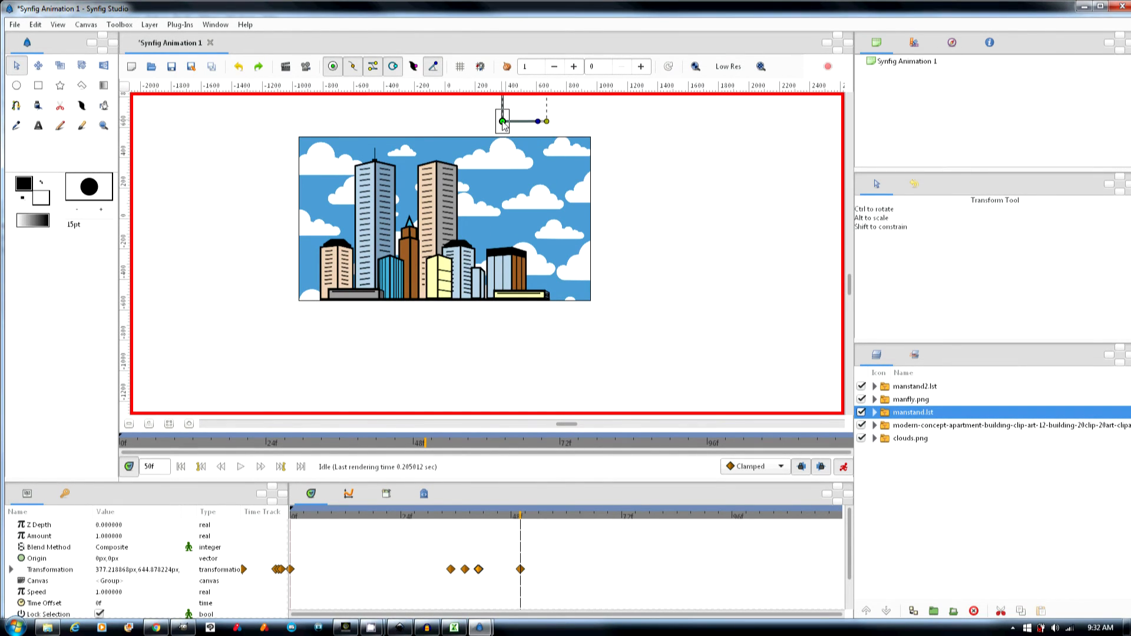
Step: At frame 52, nudge the manfly.png figure above the canvas to about (571, 995) px to set its starting waypoint
{"action": "left_click", "coordinate": [516, 516]}
{"action": "left_click_drag", "start_coordinate": [501, 518], "coordinate": [529, 519]}
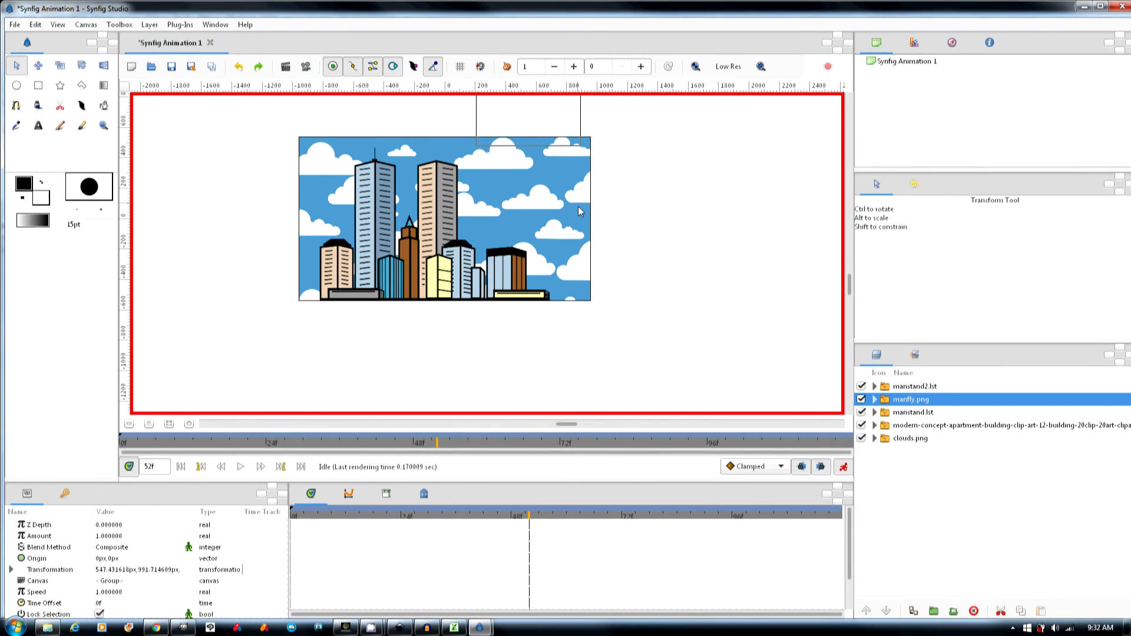
{"action": "scroll", "coordinate": [571, 236], "scroll_direction": "up", "scroll_amount": 6}
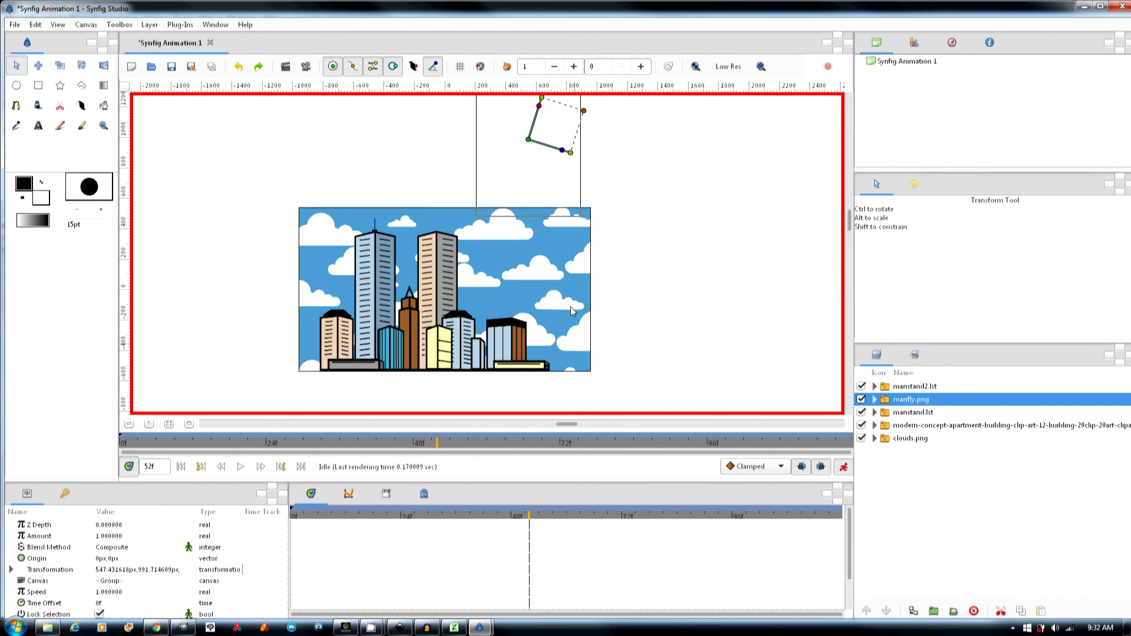
{"action": "left_click_drag", "start_coordinate": [528, 141], "coordinate": [533, 141]}
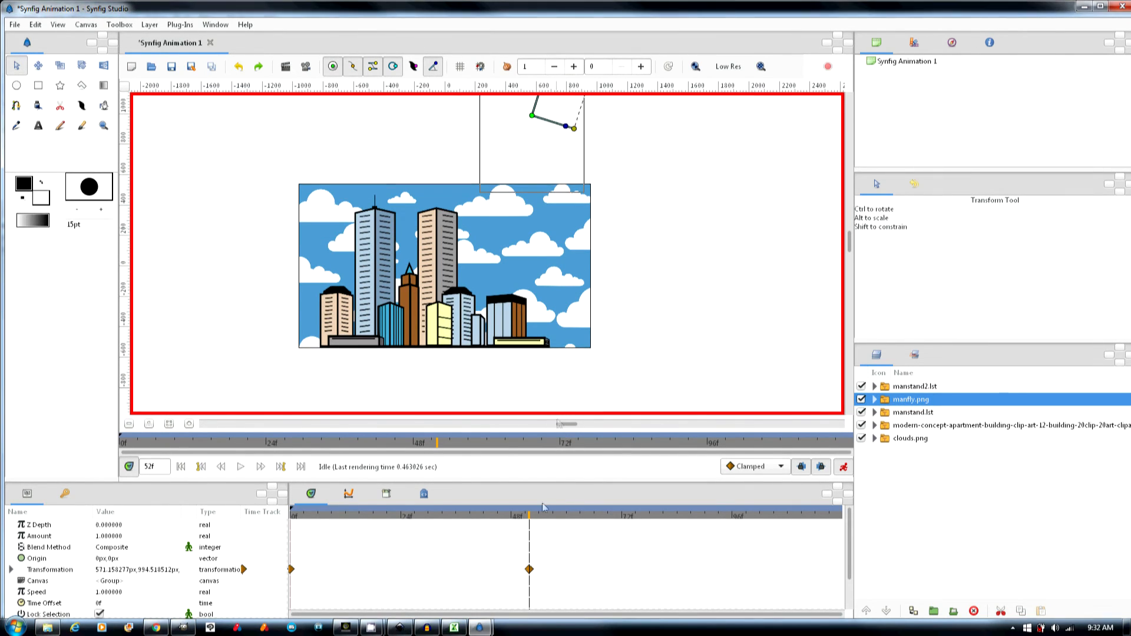
Step: At frame 59, move manfly.png down across the city to about (-364, -594) px and shift that waypoint to about frame 62
{"action": "left_click_drag", "start_coordinate": [533, 517], "coordinate": [564, 517]}
{"action": "left_click_drag", "start_coordinate": [532, 115], "coordinate": [338, 427]}
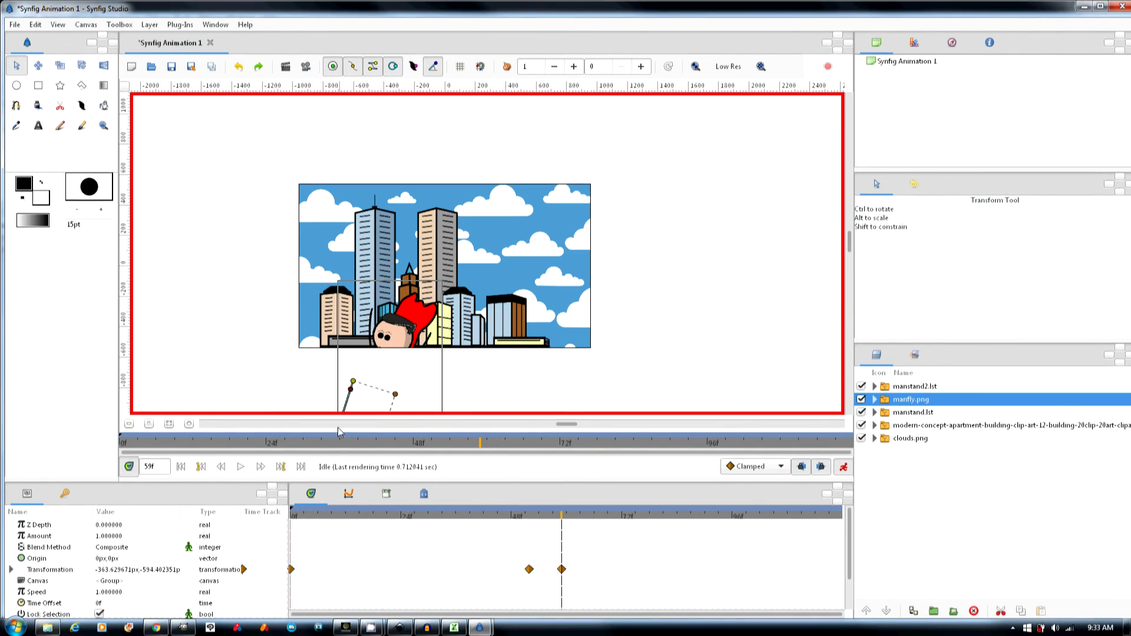
{"action": "left_click_drag", "start_coordinate": [562, 517], "coordinate": [577, 575]}
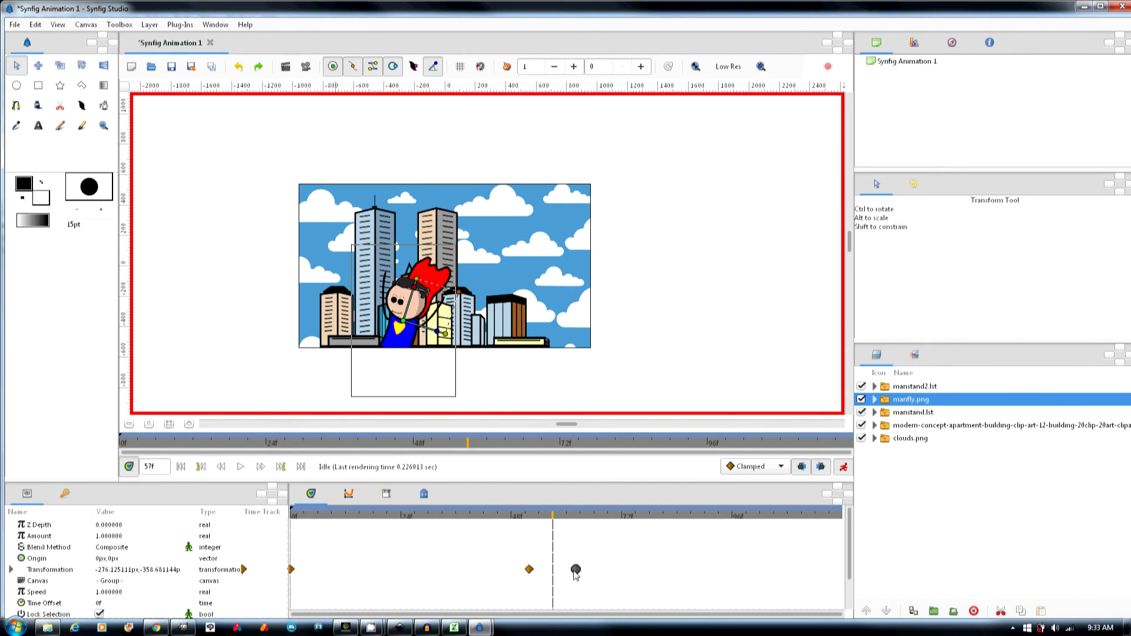
Step: Return to frame 0 and play the animation
{"action": "left_click_drag", "start_coordinate": [548, 520], "coordinate": [277, 521]}
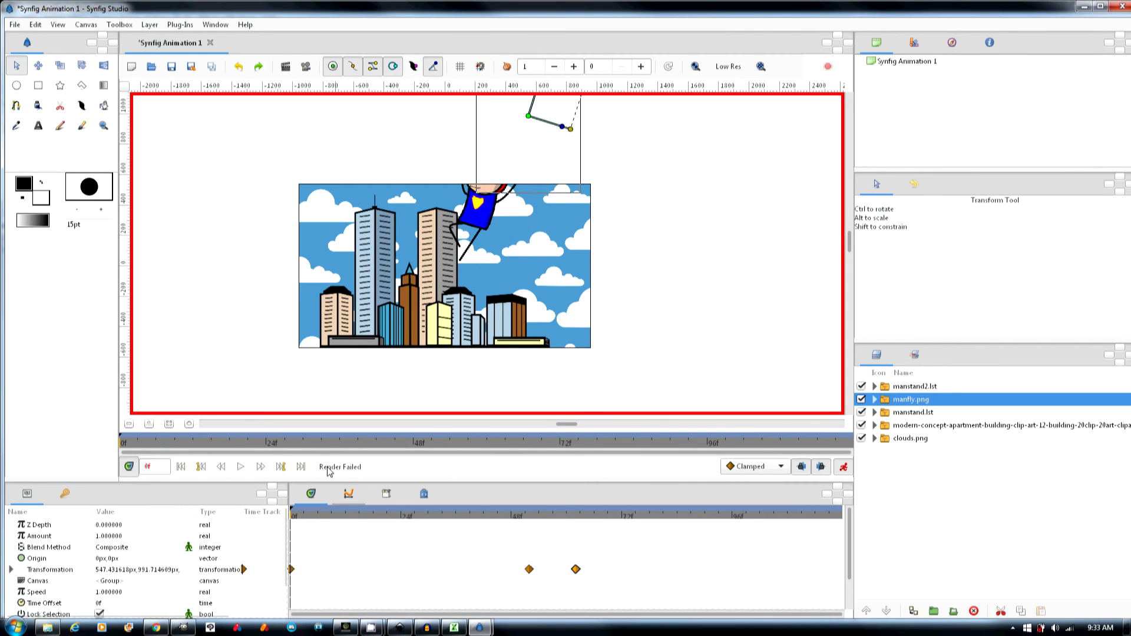
{"action": "left_click", "coordinate": [241, 467]}
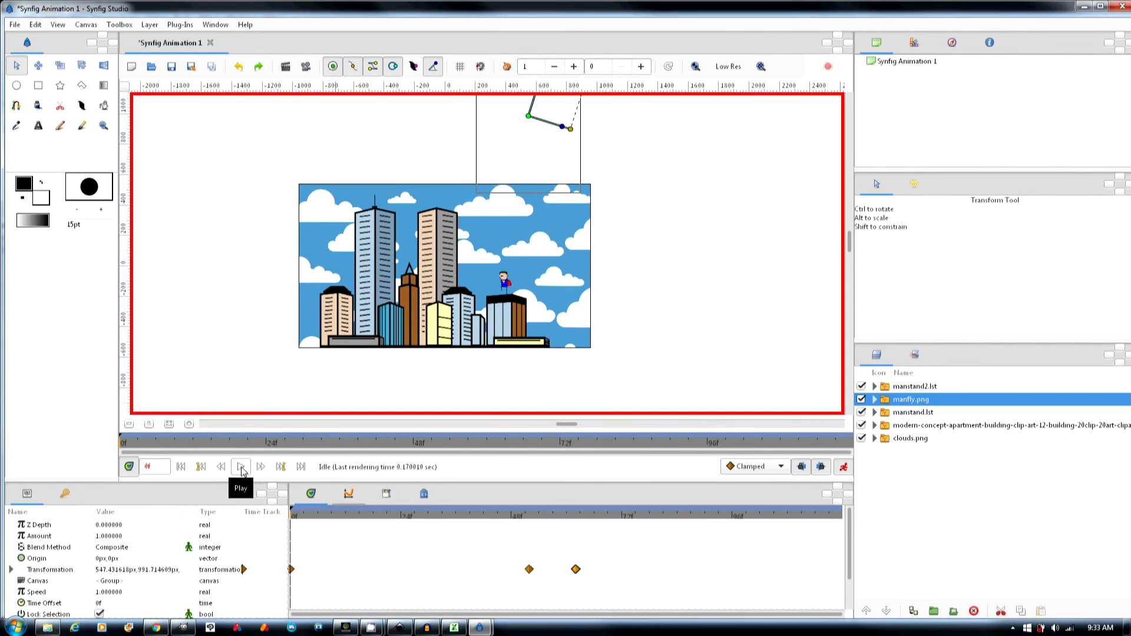
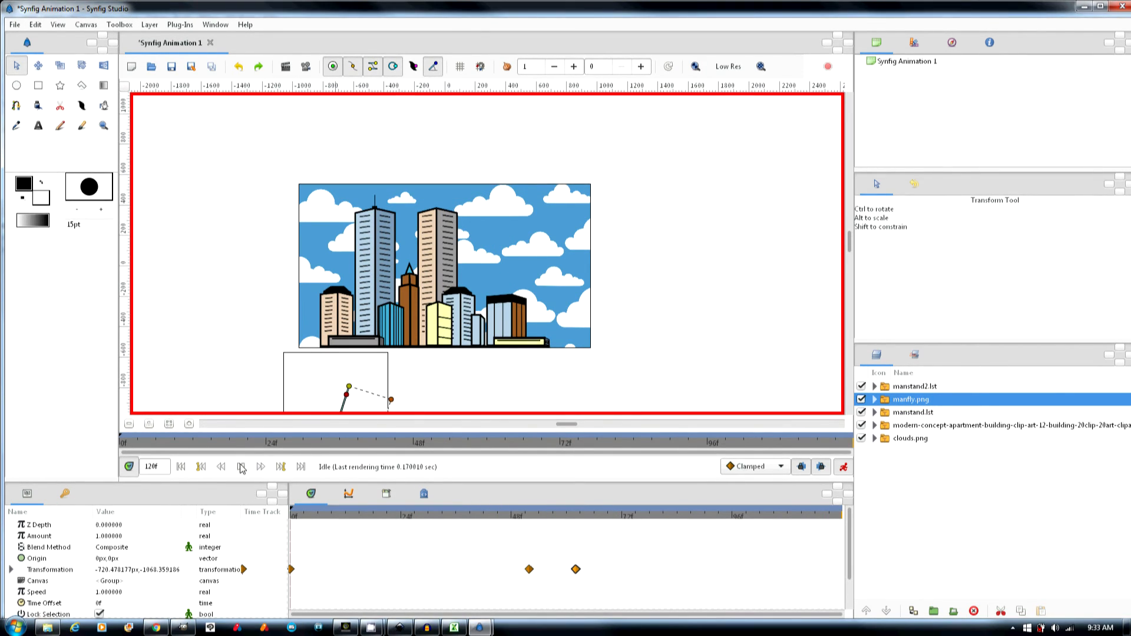
Step: Duplicate the frame 0 Transformation waypoint of manstand.lst at frame 34
{"action": "left_click", "coordinate": [926, 412]}
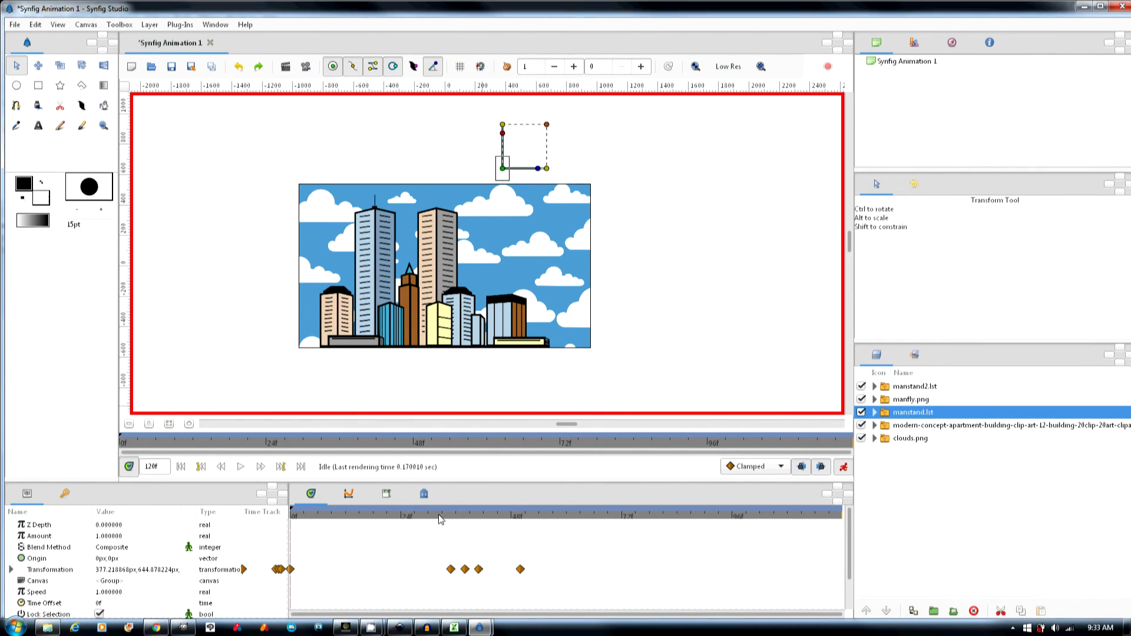
{"action": "left_click", "coordinate": [439, 516]}
{"action": "left_click_drag", "start_coordinate": [442, 520], "coordinate": [439, 521]}
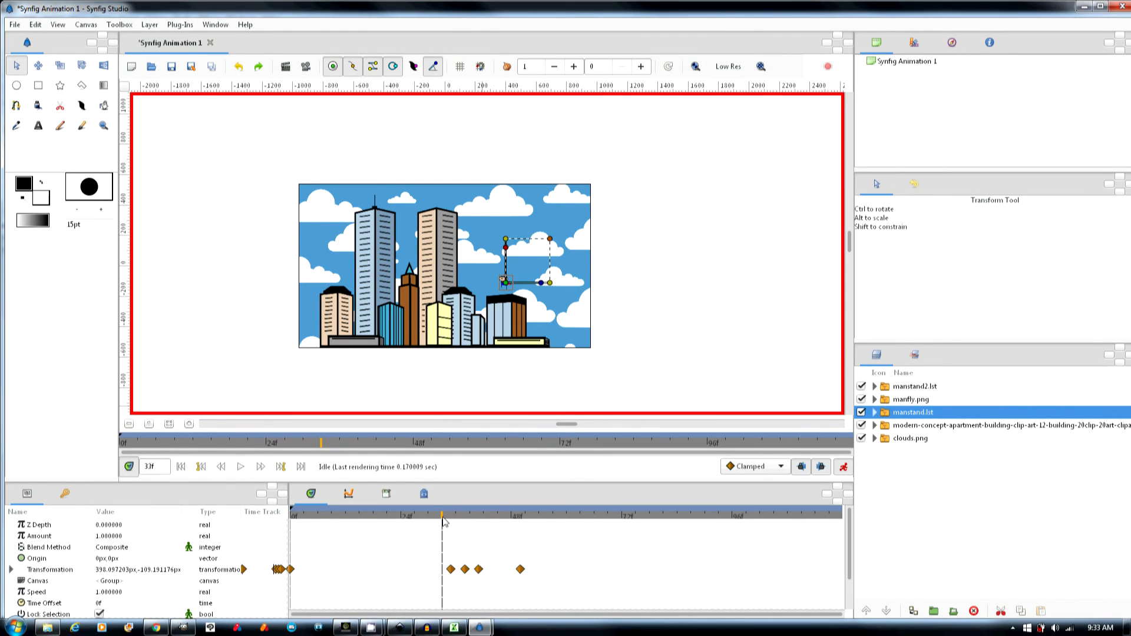
{"action": "right_click", "coordinate": [292, 569]}
{"action": "left_click", "coordinate": [327, 500]}
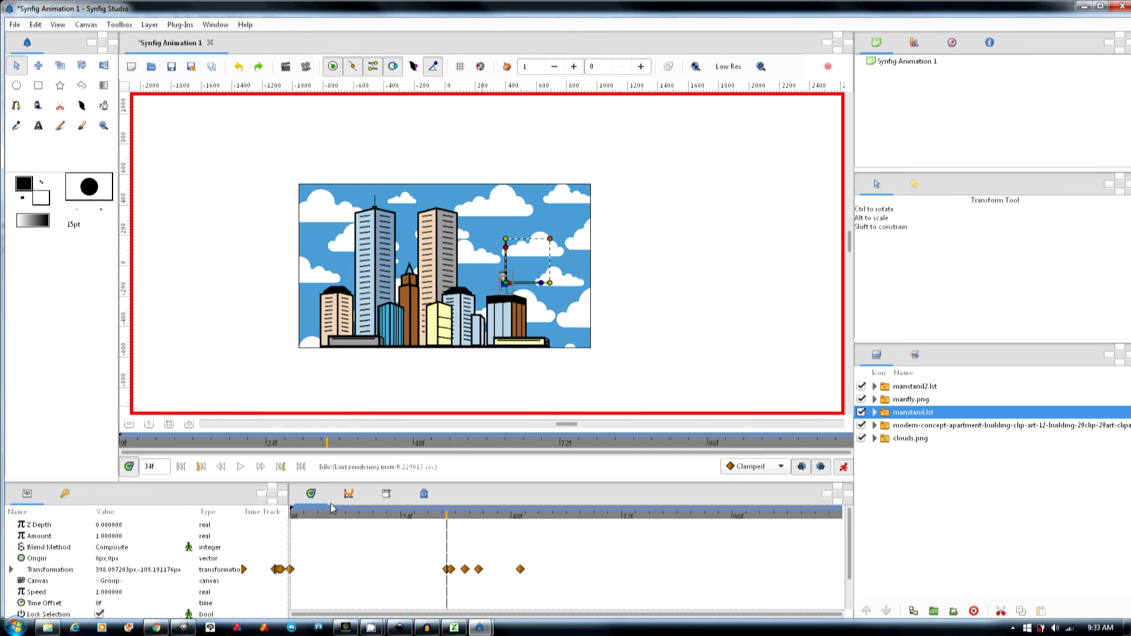
Step: Remove the manstand.lst waypoint just after frame 34 and scrub ahead to frame 60 to check the flight
{"action": "right_click", "coordinate": [452, 570]}
{"action": "left_click", "coordinate": [465, 500]}
{"action": "left_click_drag", "start_coordinate": [447, 522], "coordinate": [572, 551]}
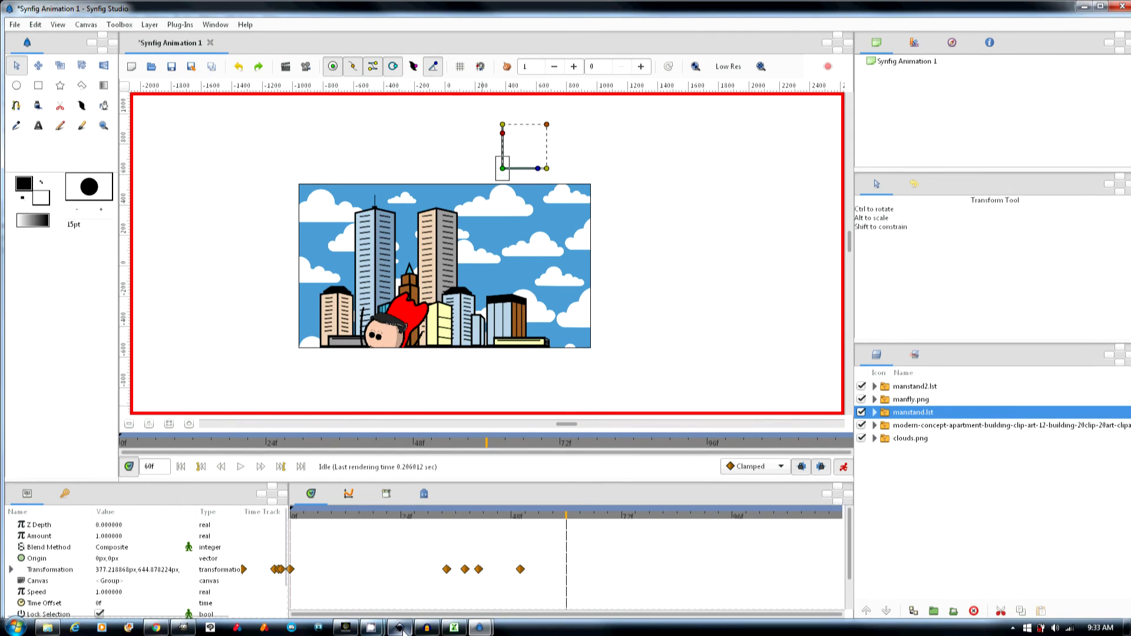
Step: Advance to frame 66, past the flying figure's exit from the city scene, and select the manstand2.lst layer
{"action": "left_click", "coordinate": [489, 220]}
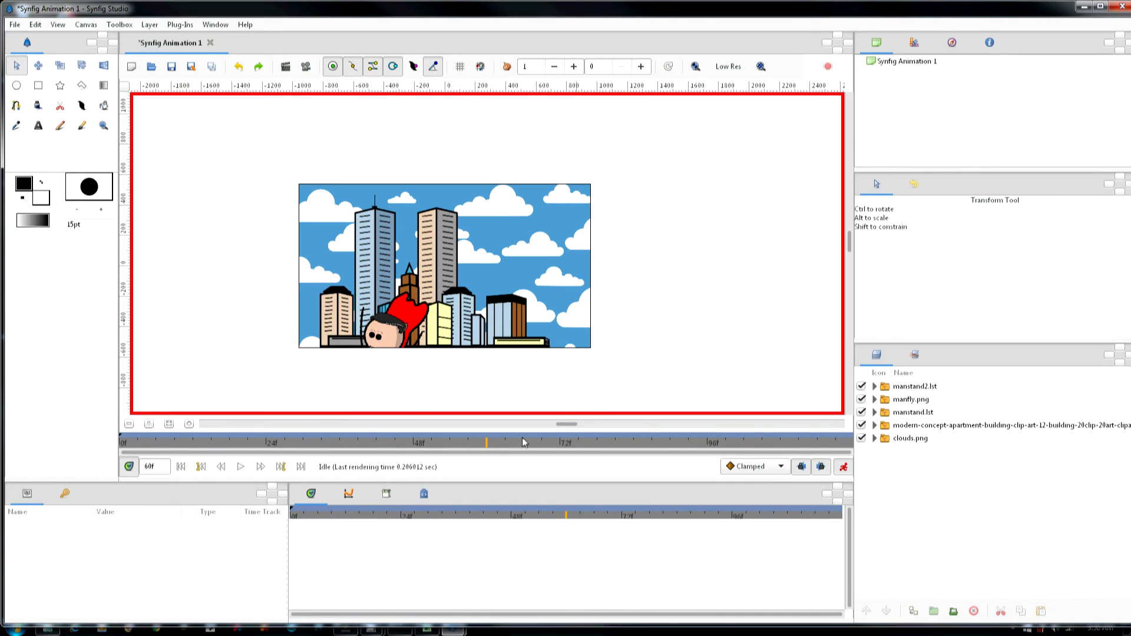
{"action": "left_click_drag", "start_coordinate": [496, 450], "coordinate": [522, 453]}
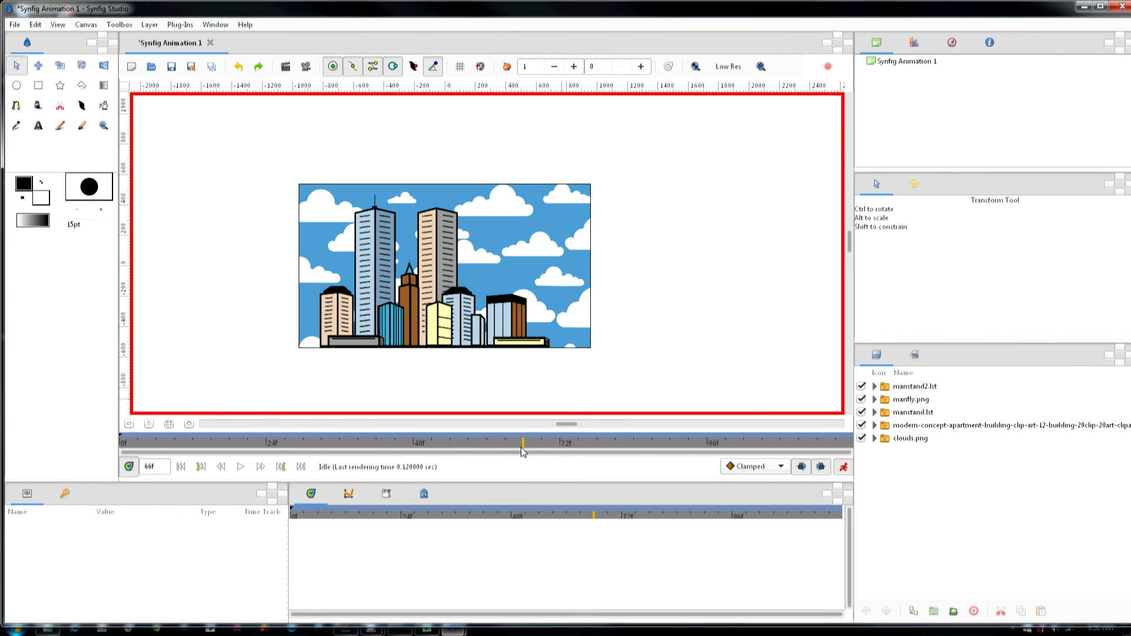
{"action": "left_click", "coordinate": [523, 450]}
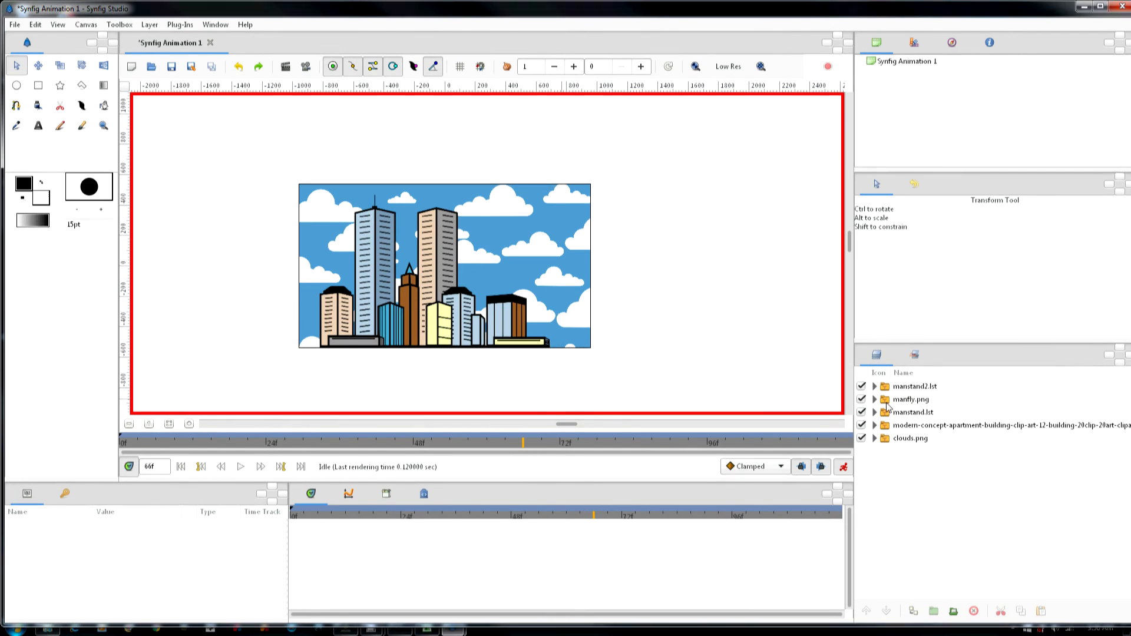
{"action": "left_click", "coordinate": [914, 386]}
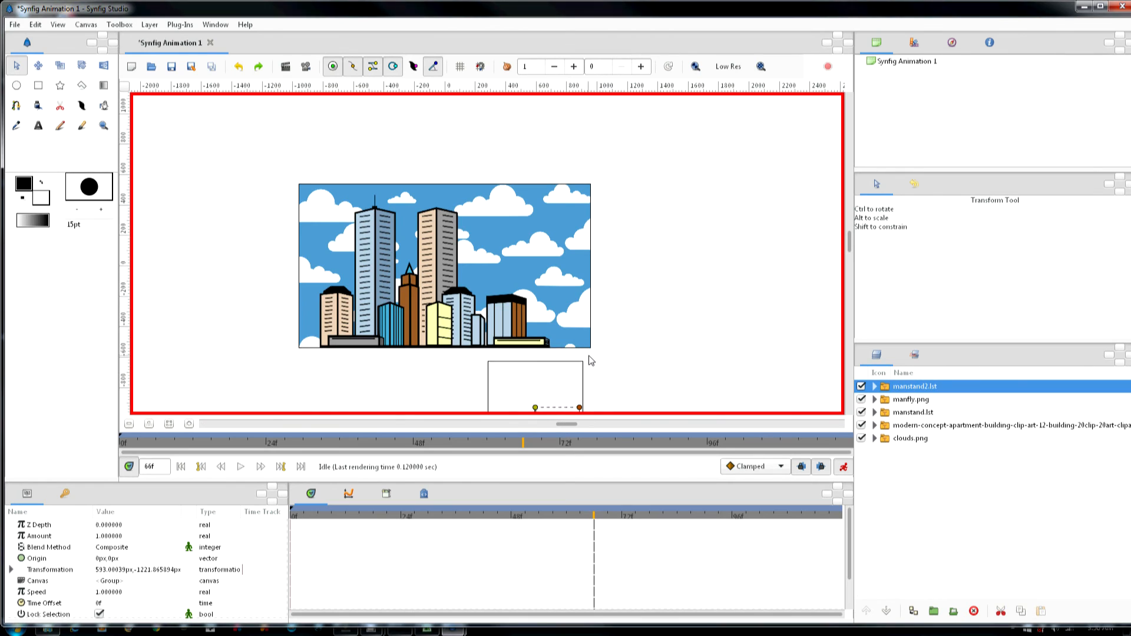
{"action": "scroll", "coordinate": [591, 360], "scroll_direction": "down", "scroll_amount": 2}
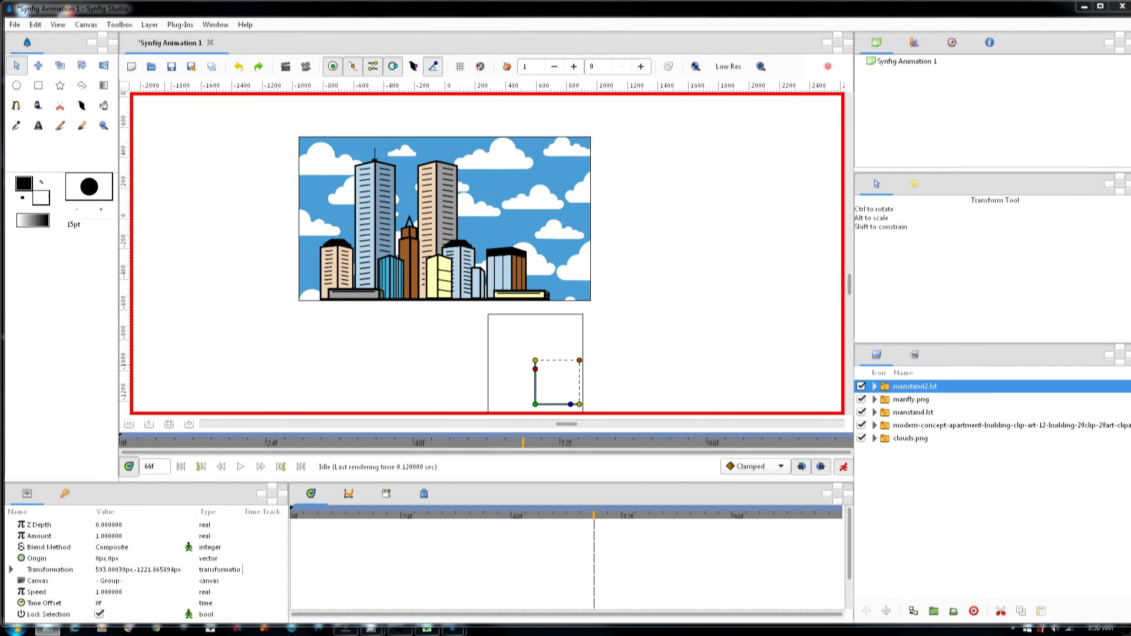
Step: Review the frame numbers of manstand2.lst in Notepad, close it and set the animation's current time to frame 64
{"action": "key", "text": "alt+Tab"}
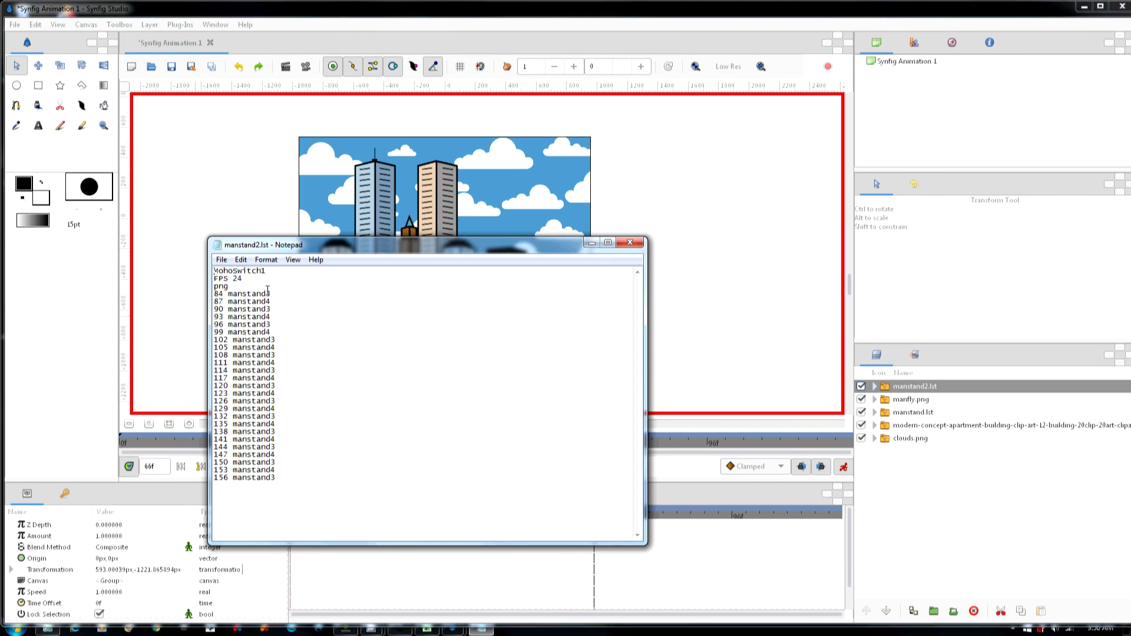
{"action": "left_click", "coordinate": [629, 246]}
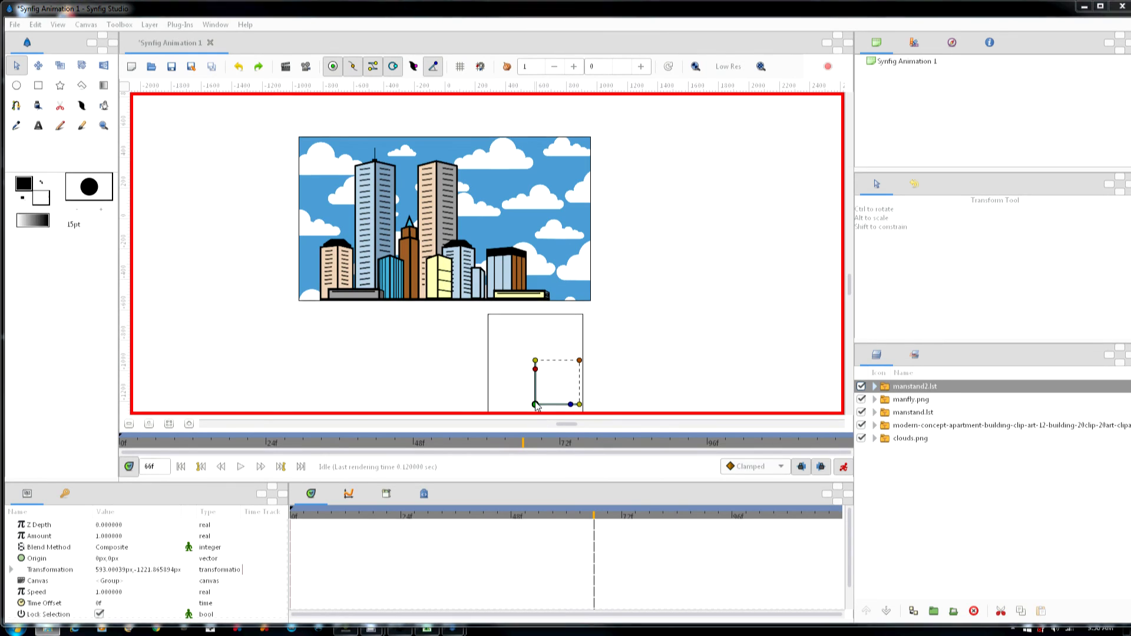
{"action": "mouse_move", "coordinate": [528, 439]}
{"action": "left_mouse_down"}
{"action": "mouse_move", "coordinate": [572, 447]}
{"action": "mouse_move", "coordinate": [520, 449]}
{"action": "left_mouse_up"}
{"action": "left_click", "coordinate": [522, 447]}
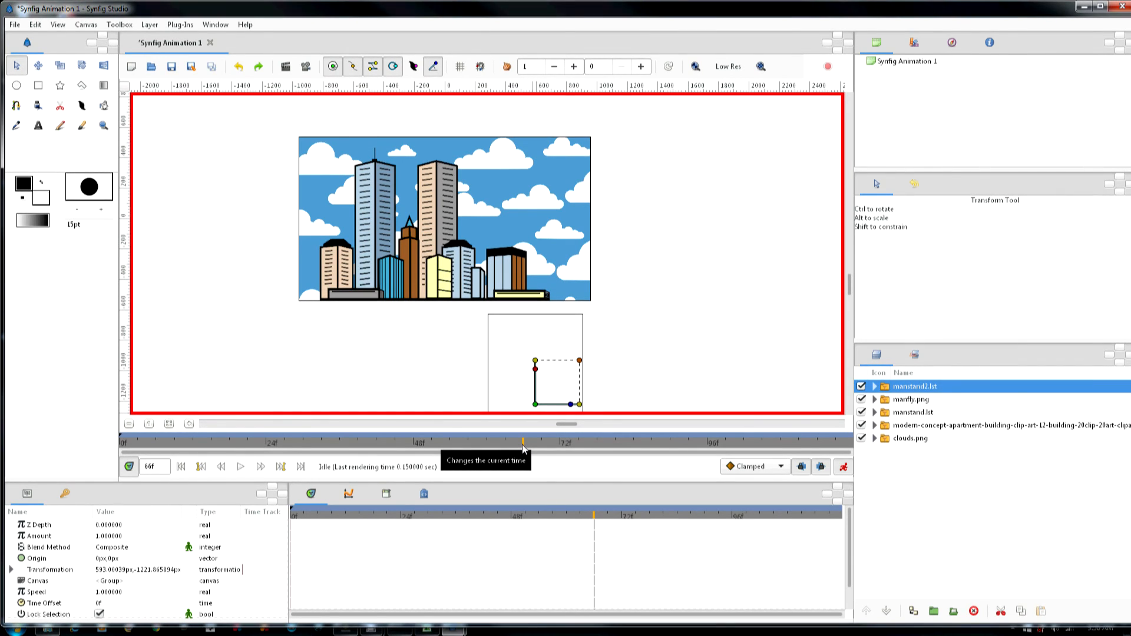
{"action": "left_click", "coordinate": [518, 447]}
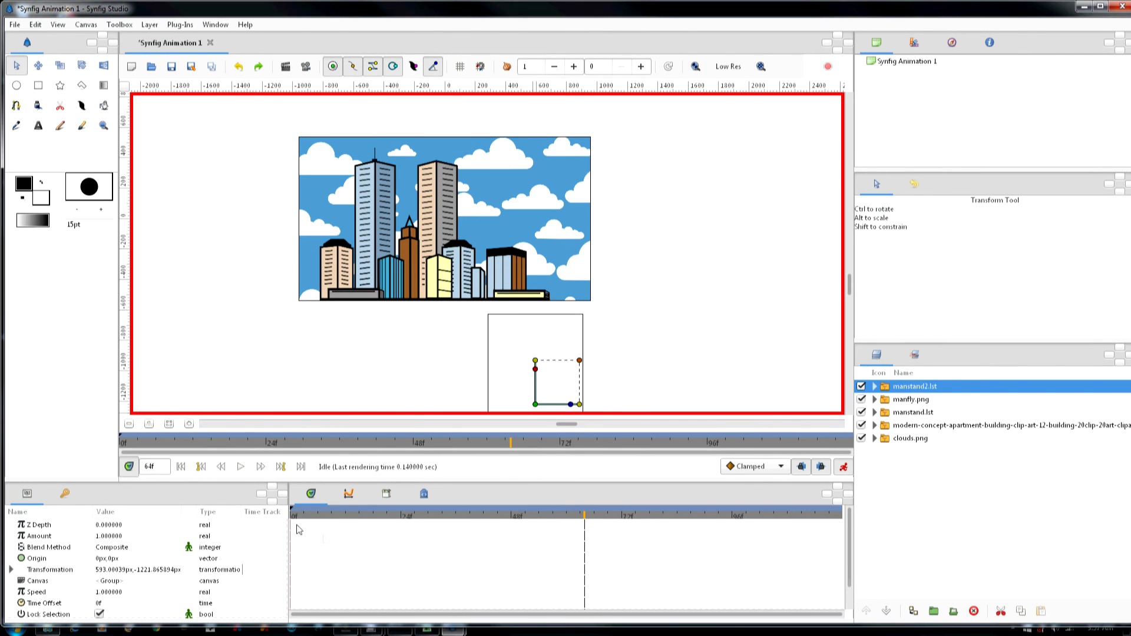
Step: Switch to the Excel frame list and enter 64, 67 and 70 in cells A1 to A3
{"action": "left_click", "coordinate": [429, 629]}
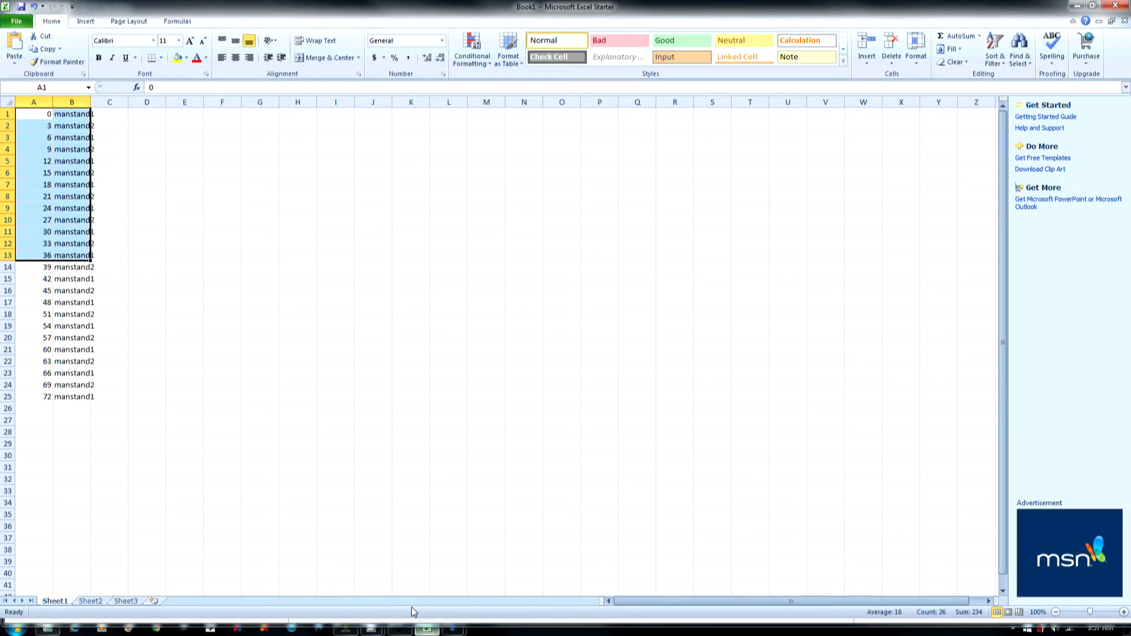
{"action": "left_click", "coordinate": [38, 113]}
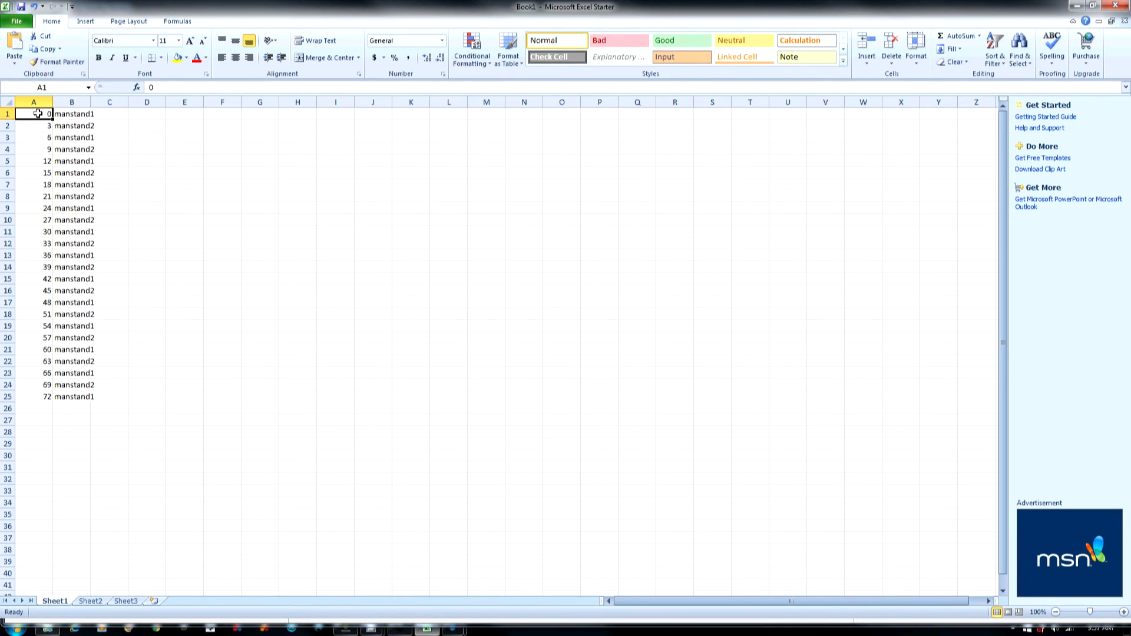
{"action": "type", "text": "64"}
{"action": "key", "text": "Return"}
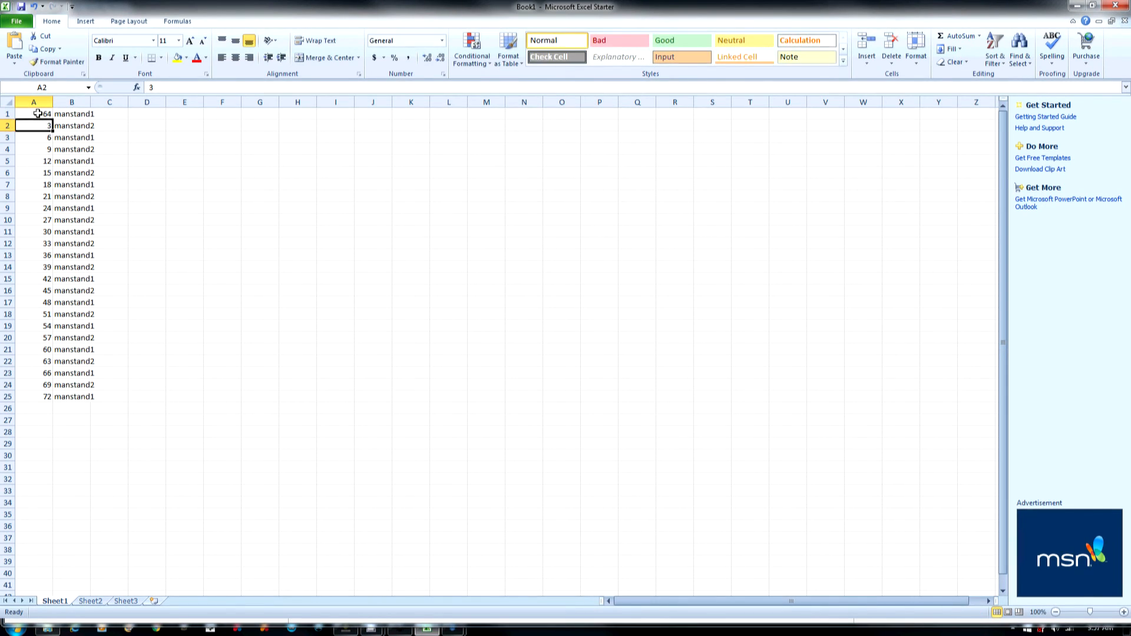
{"action": "type", "text": "67"}
{"action": "key", "text": "Return"}
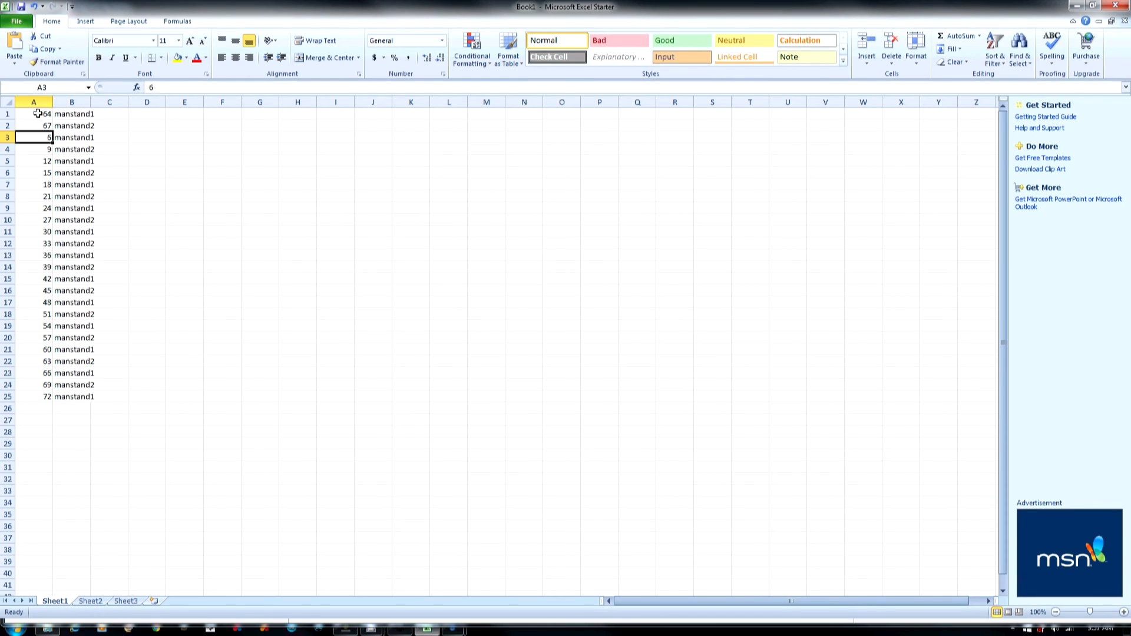
{"action": "type", "text": "70"}
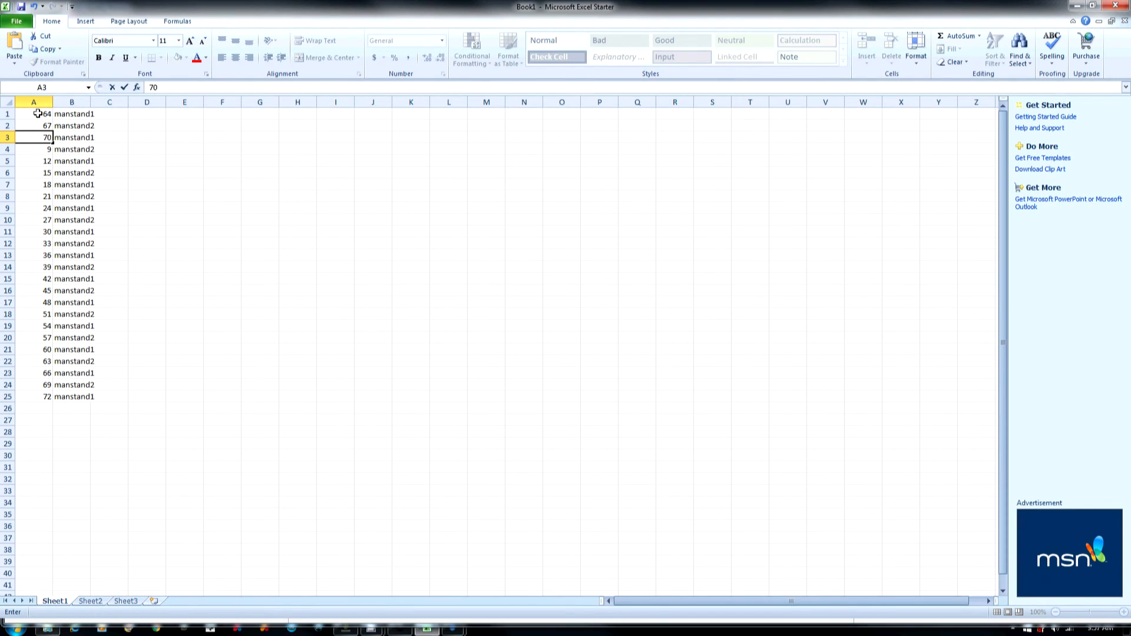
{"action": "key", "text": "Return"}
Step: Change the image names in B1 and B2 to manstand3 and manstand4
{"action": "left_click", "coordinate": [67, 113]}
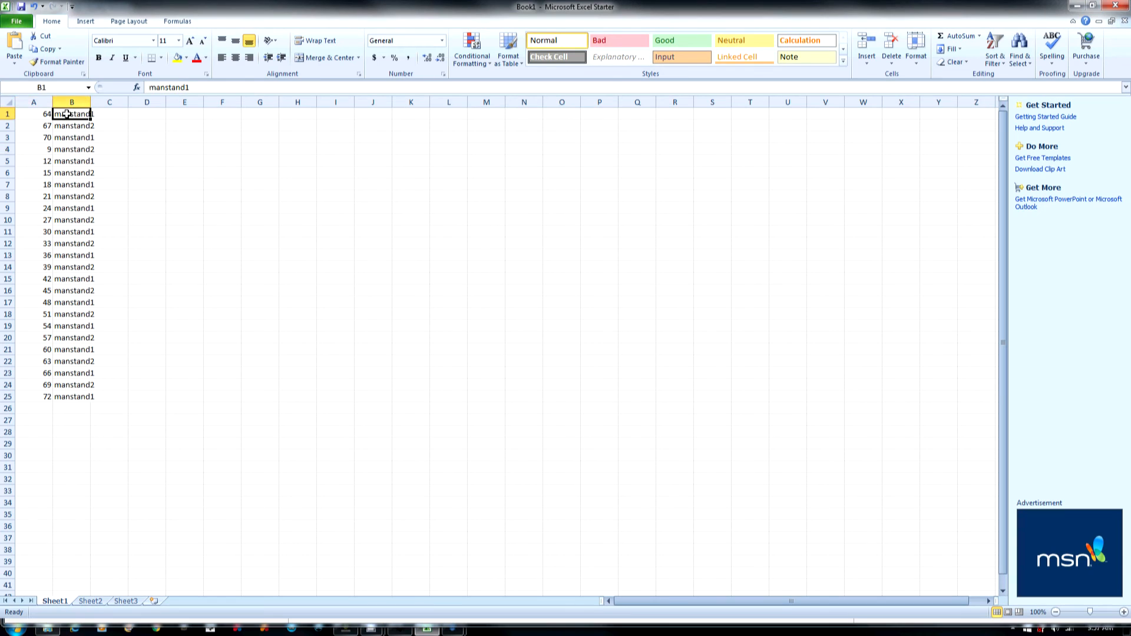
{"action": "key", "text": "F2"}
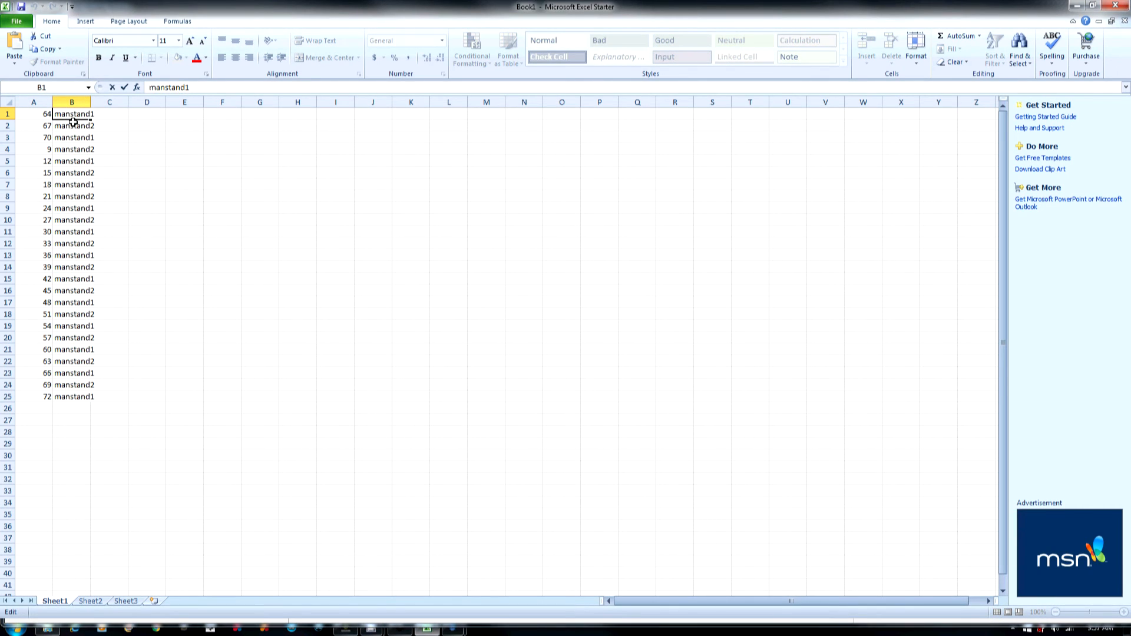
{"action": "type", "text": "3"}
{"action": "key", "text": "Return"}
{"action": "type", "text": "4"}
{"action": "key", "text": "Return"}
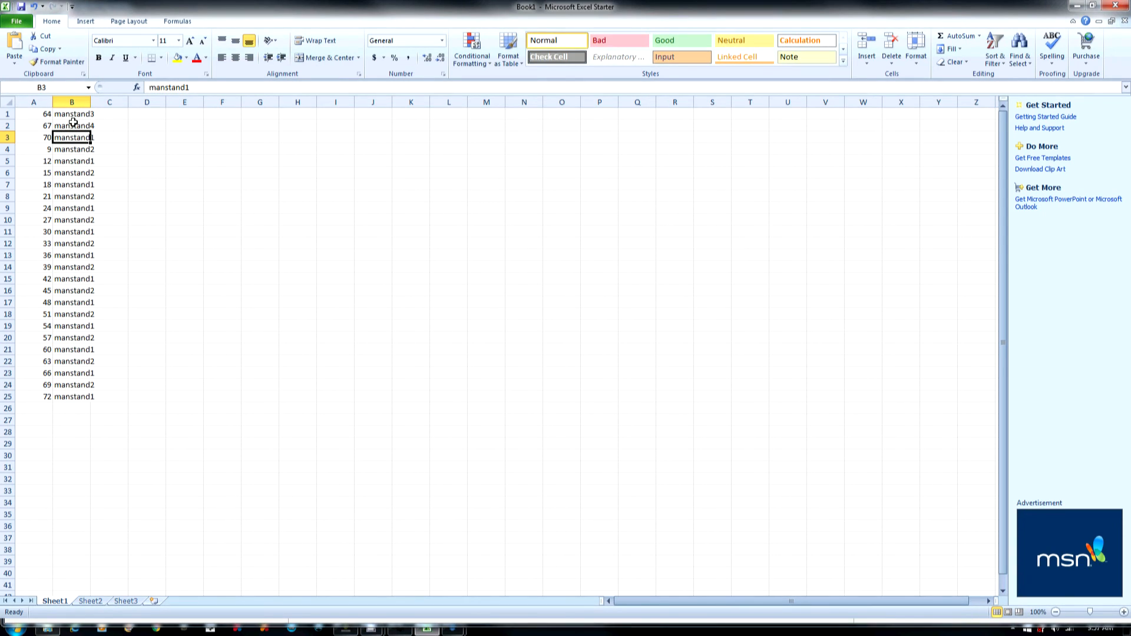
Step: Copy the manstand3 and manstand4 pair into B3:B4 and enter 73 in A4
{"action": "left_click", "coordinate": [70, 115]}
{"action": "key", "text": "ctrl+c"}
{"action": "left_click_drag", "start_coordinate": [70, 117], "coordinate": [104, 412]}
{"action": "left_click", "coordinate": [61, 140]}
{"action": "key", "text": "ctrl+v"}
{"action": "key", "text": "ctrl+z"}
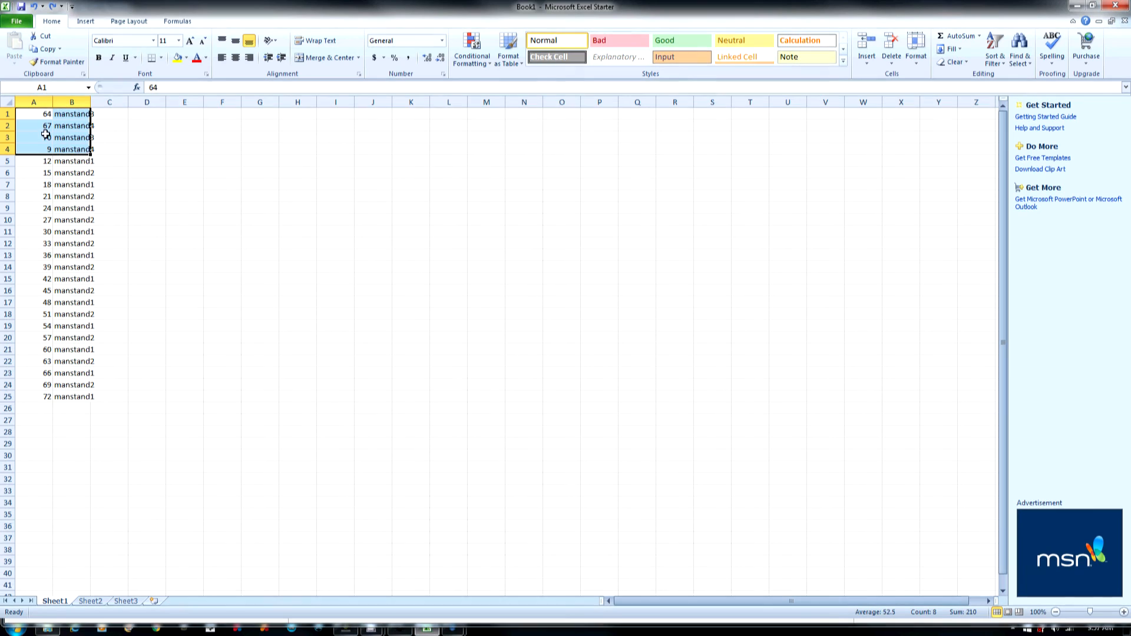
{"action": "left_click", "coordinate": [45, 147]}
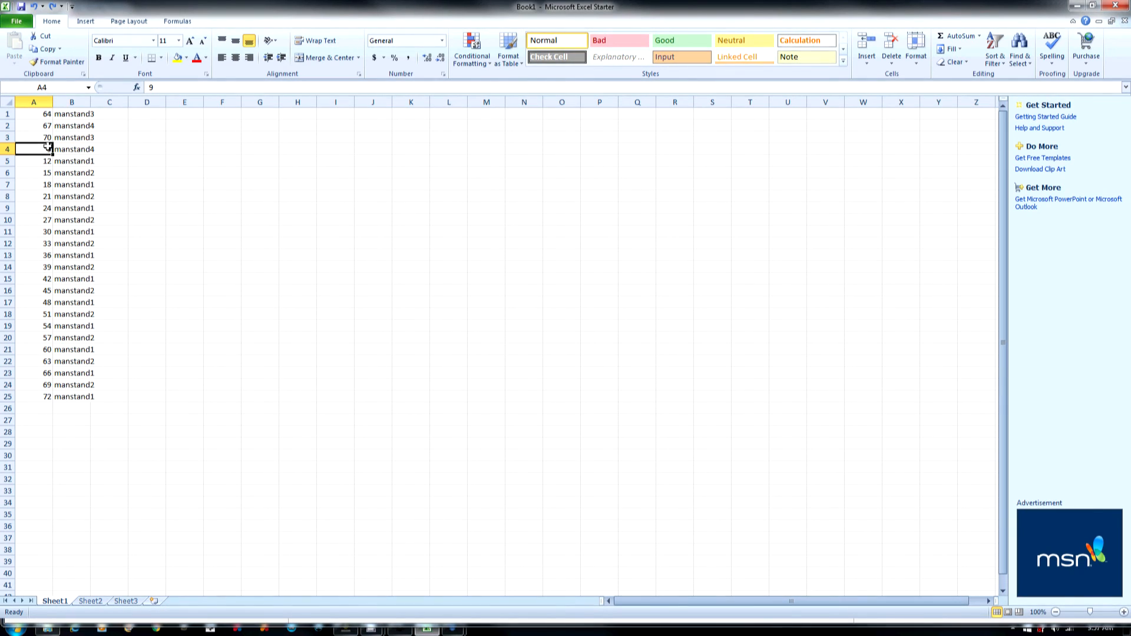
{"action": "type", "text": "73"}
{"action": "key", "text": "Return"}
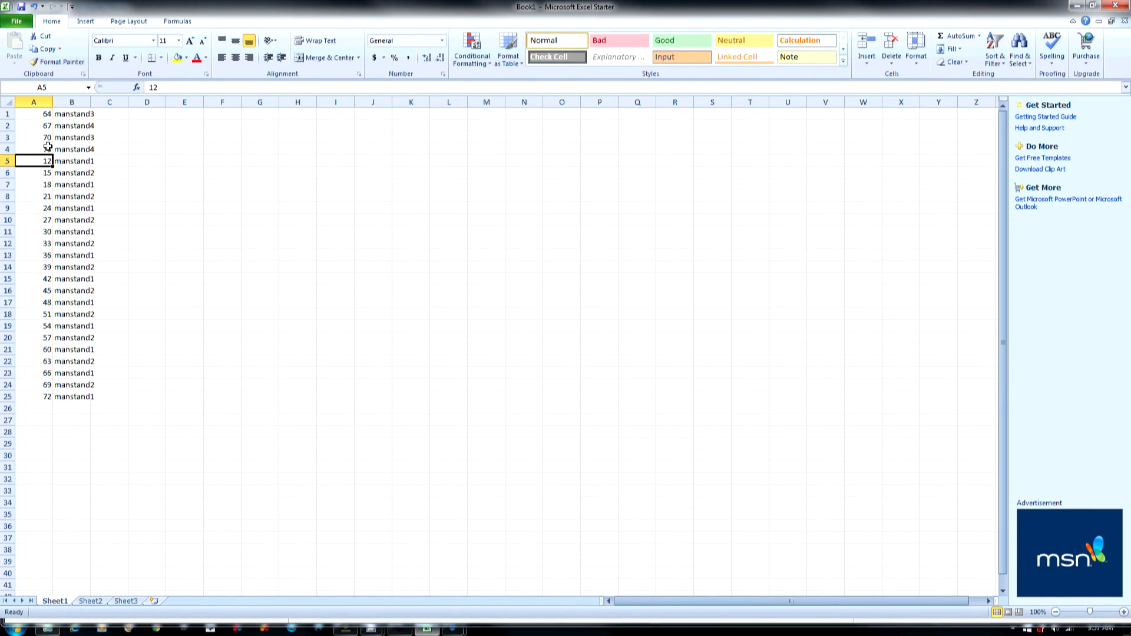
Step: Extend the A1:B4 pattern of frame numbers and image names down to row 25 with a series fill
{"action": "left_click_drag", "start_coordinate": [40, 115], "coordinate": [94, 232]}
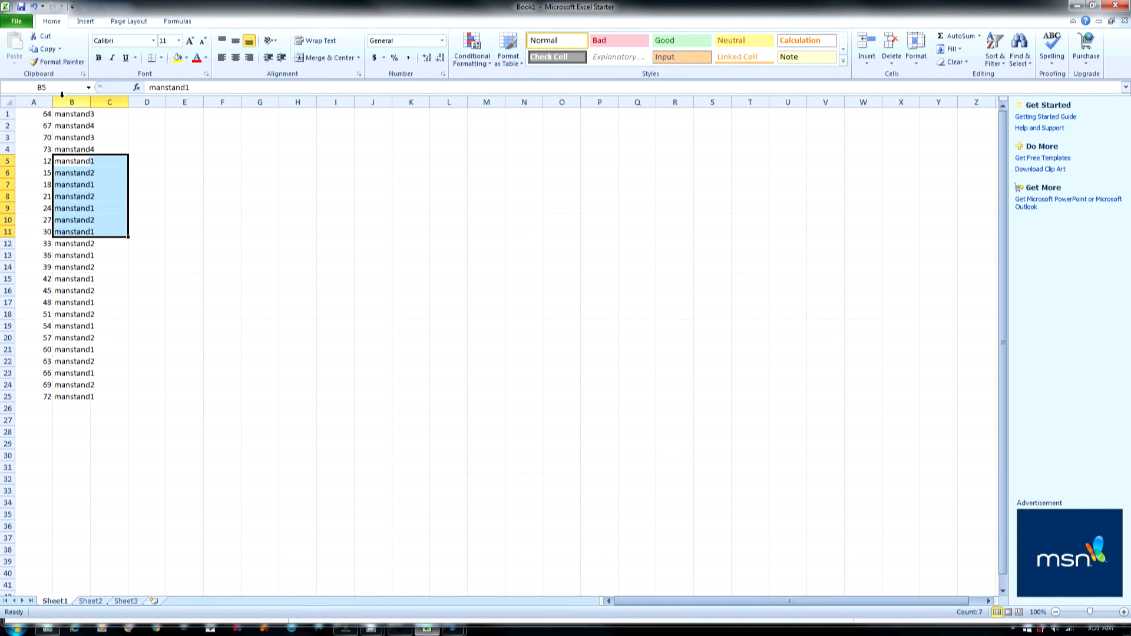
{"action": "left_click", "coordinate": [38, 115]}
{"action": "left_click", "coordinate": [78, 145], "text": "shift"}
{"action": "left_click_drag", "start_coordinate": [93, 157], "coordinate": [105, 396]}
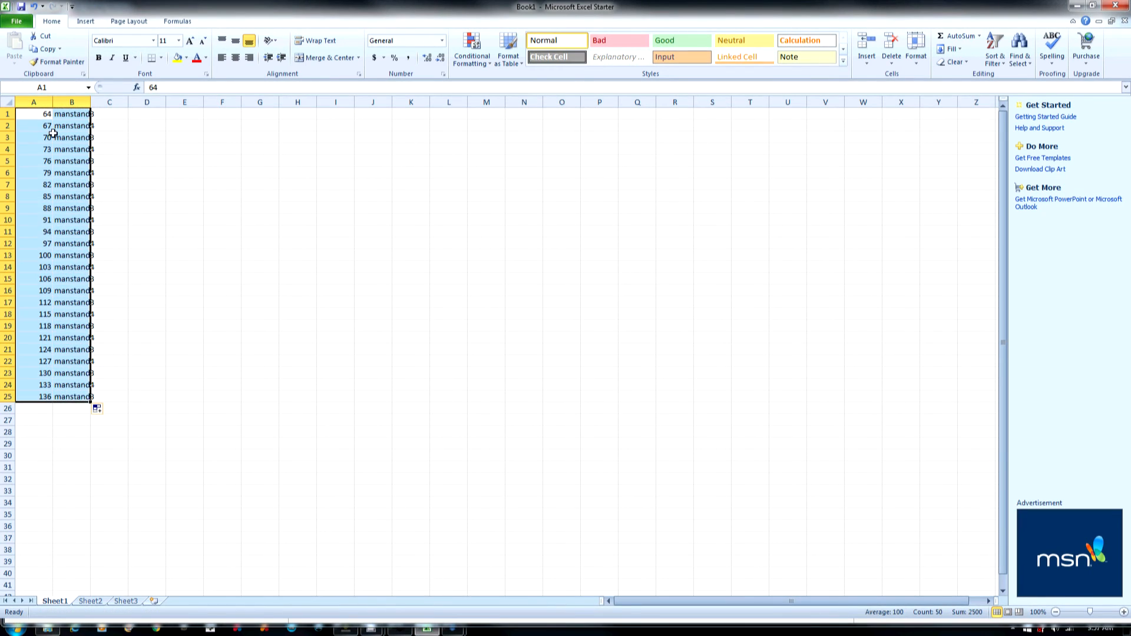
Step: Copy A1:B25 and paste it over all the frame lines in manstand2.lst in Notepad
{"action": "left_click", "coordinate": [43, 113]}
{"action": "left_click", "coordinate": [74, 396], "text": "shift"}
{"action": "key", "text": "ctrl+c"}
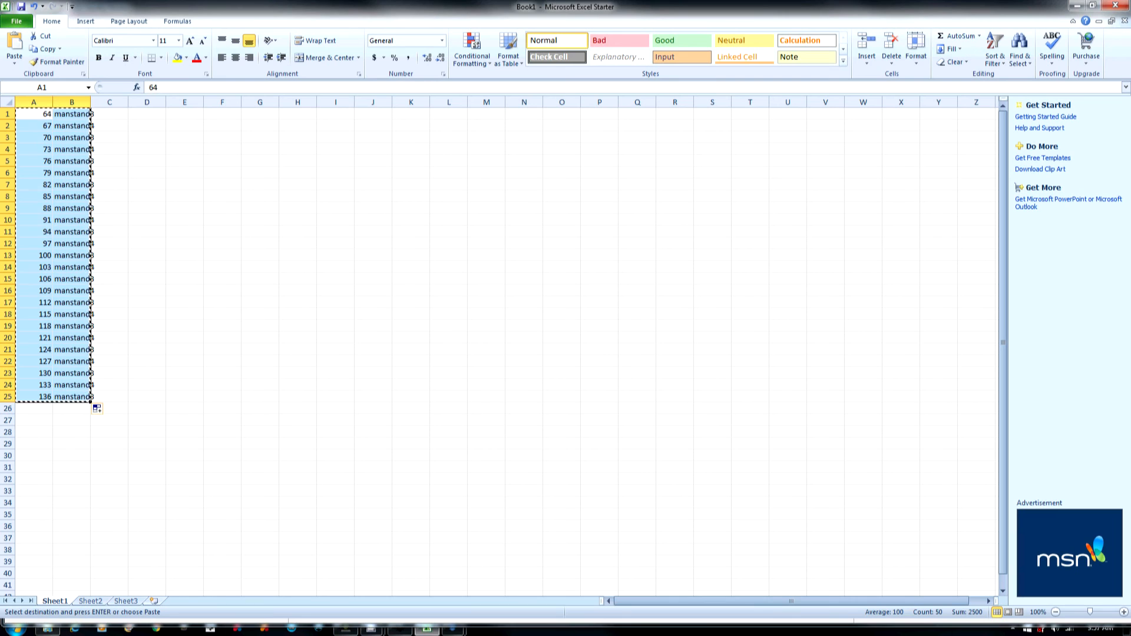
{"action": "left_click", "coordinate": [481, 629]}
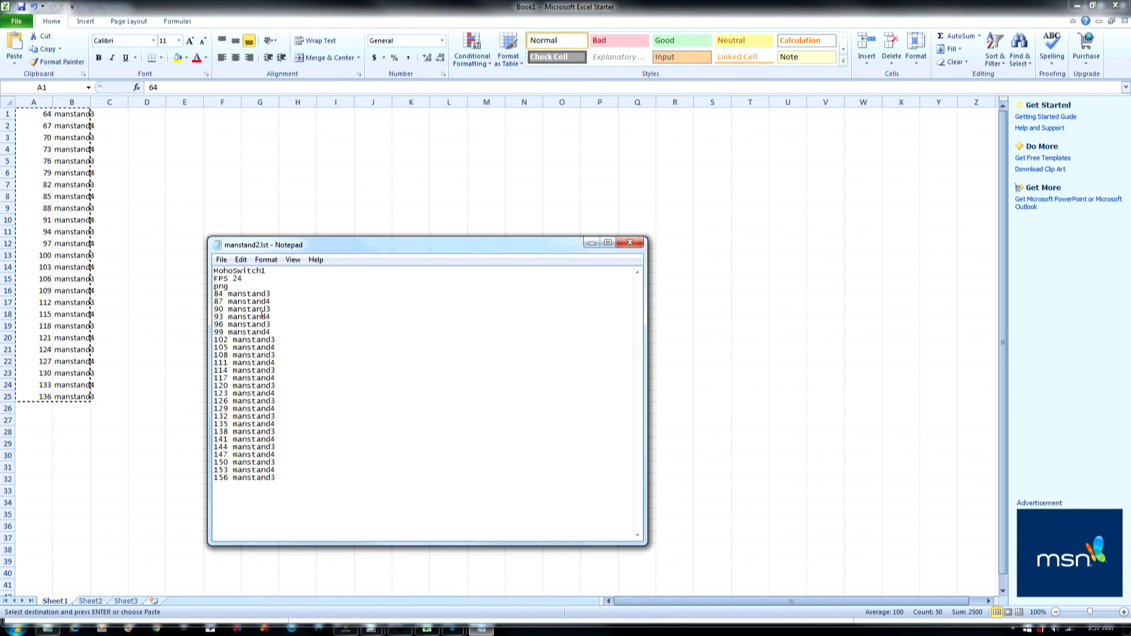
{"action": "left_click_drag", "start_coordinate": [279, 480], "coordinate": [224, 294]}
{"action": "key", "text": "ctrl+v"}
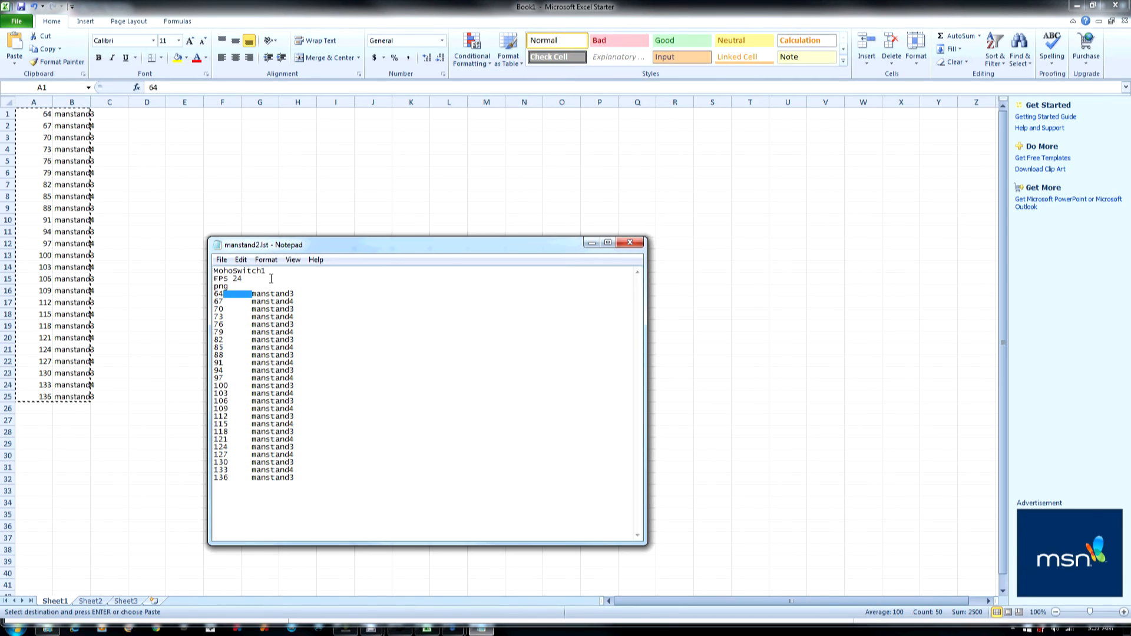
Step: Replace every tab gap in manstand2.lst with a single space and close the file
{"action": "key", "text": "ctrl+c"}
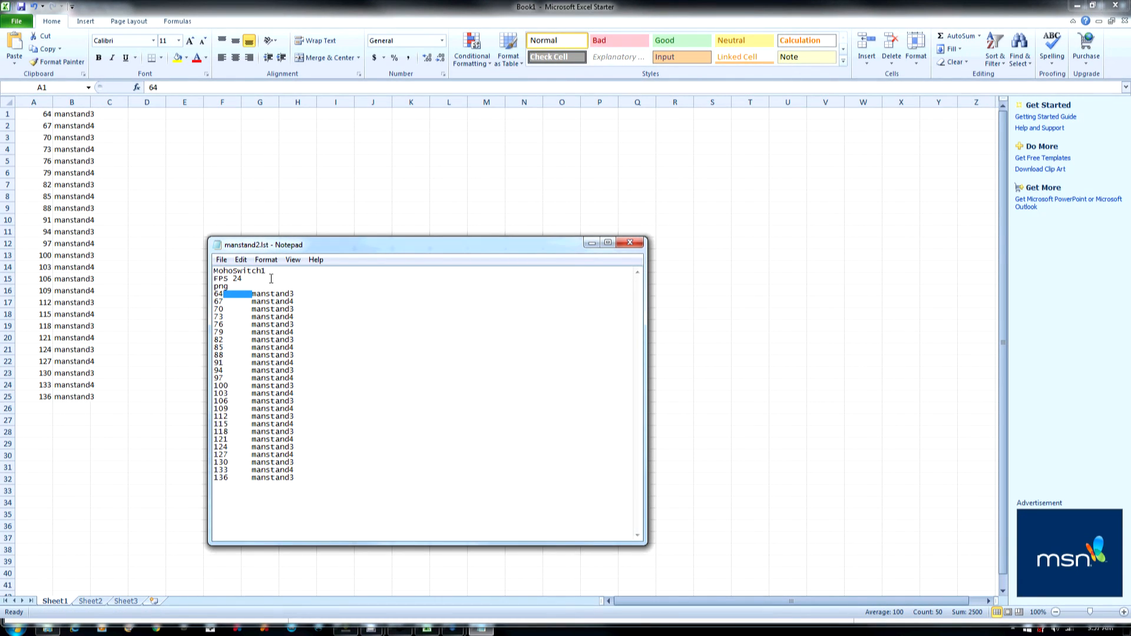
{"action": "key", "text": "ctrl+h"}
{"action": "key", "text": "Tab"}
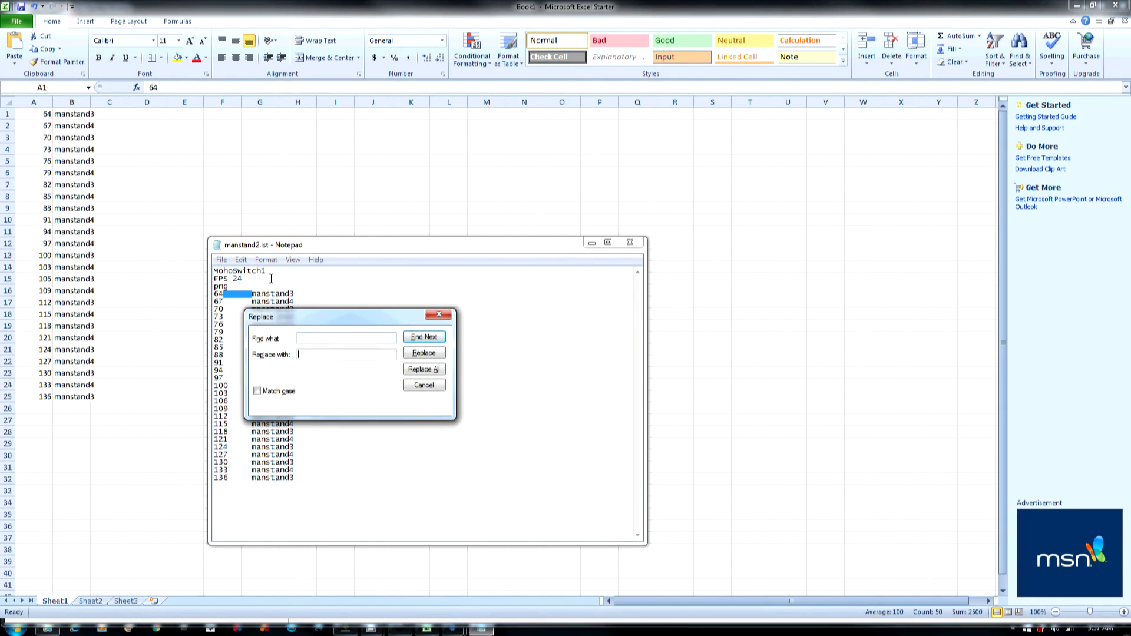
{"action": "left_click", "coordinate": [423, 369]}
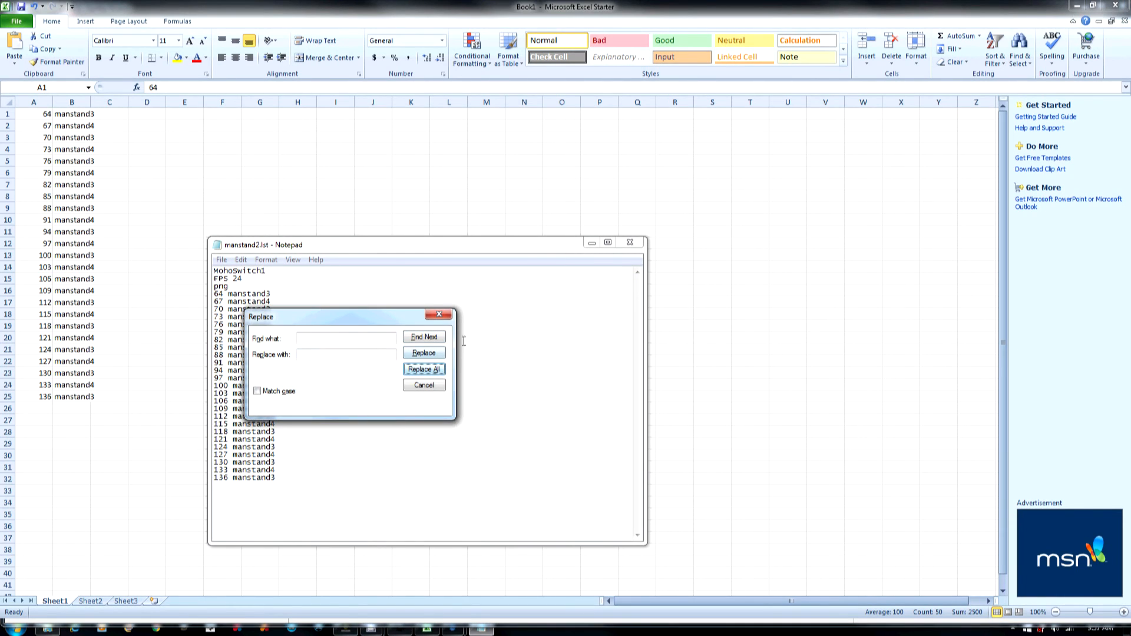
{"action": "left_click", "coordinate": [624, 246]}
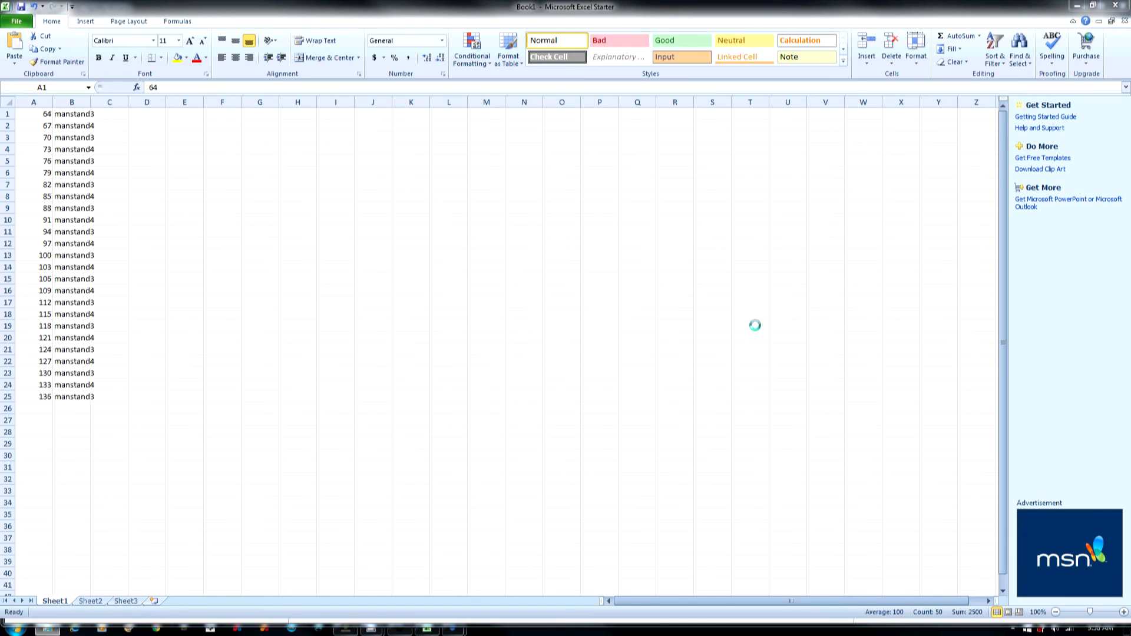
Step: Switch to Synfig Studio and save the project as Synfig Animation 1 on the KINGSTON (F:) drive
{"action": "key", "text": "alt+Tab"}
{"action": "key", "text": "alt+Tab"}
{"action": "key", "text": "alt+Tab"}
{"action": "key", "text": "alt+Tab"}
{"action": "key", "text": "alt+Tab"}
{"action": "left_click", "coordinate": [15, 25]}
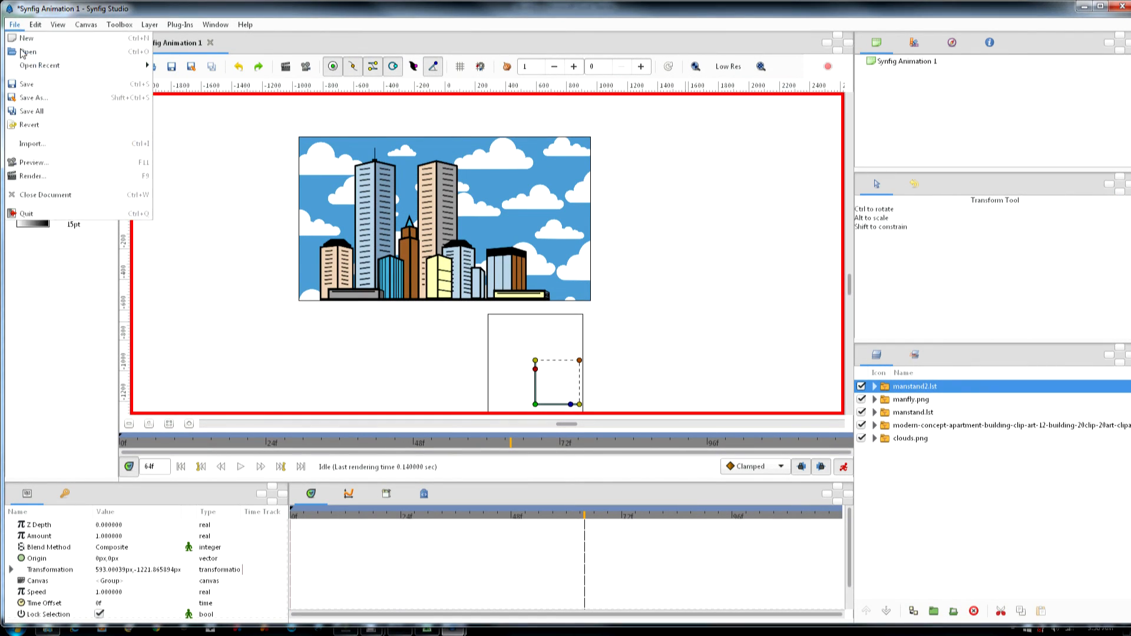
{"action": "left_click", "coordinate": [33, 98]}
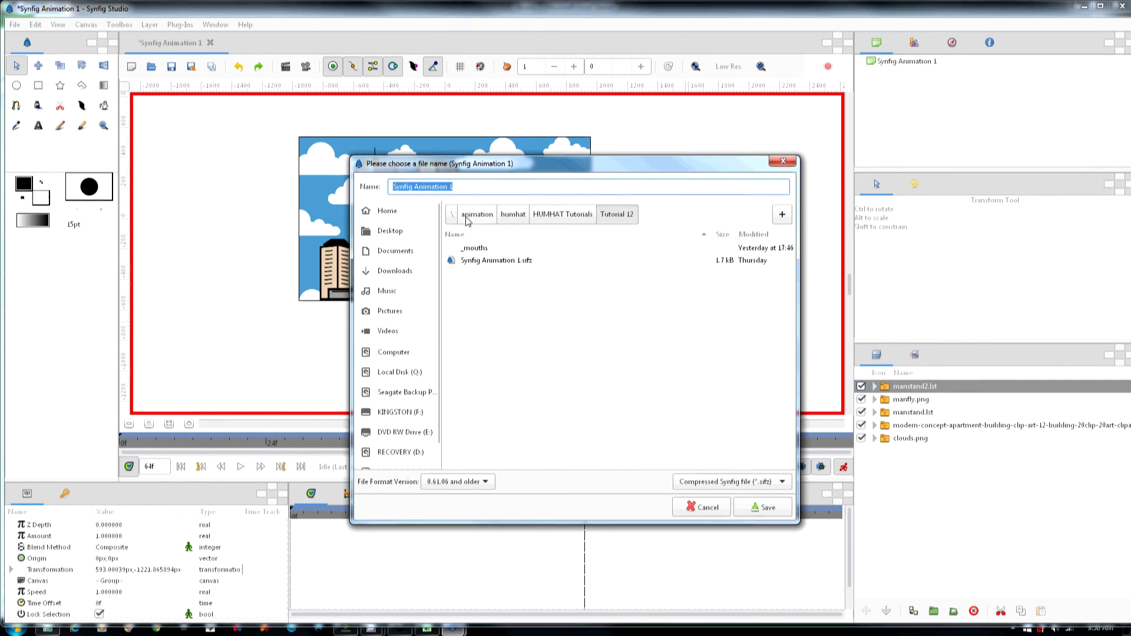
{"action": "left_click", "coordinate": [412, 413]}
{"action": "left_click", "coordinate": [767, 507]}
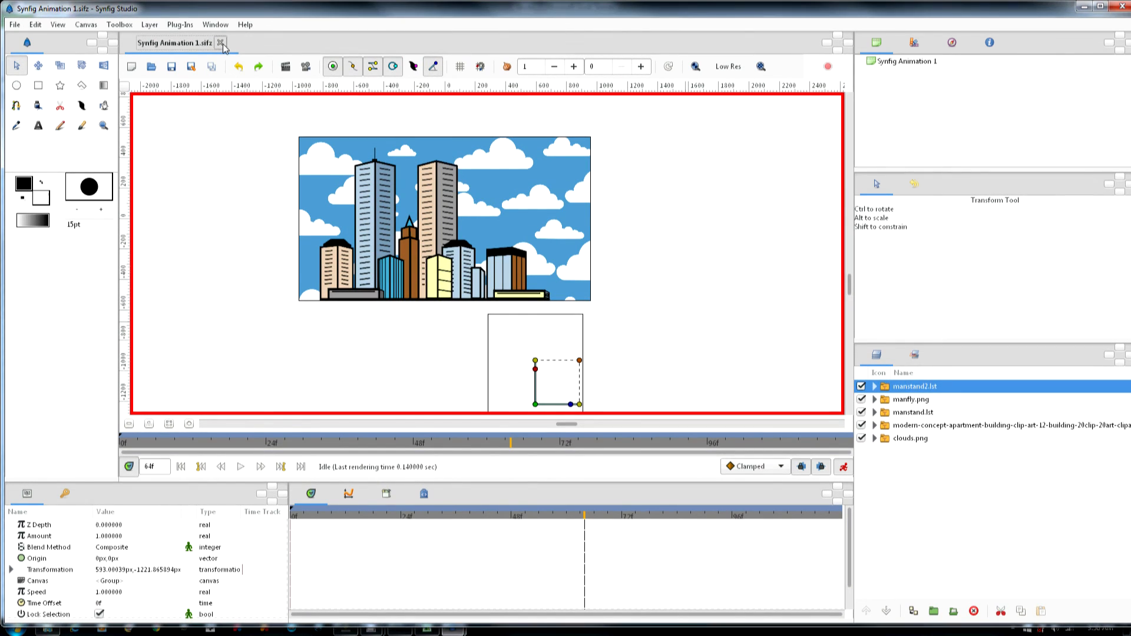
Step: Close the project and reopen the recently saved Synfig Animation 1.sifz, fitting the whole canvas in view
{"action": "left_click", "coordinate": [221, 43]}
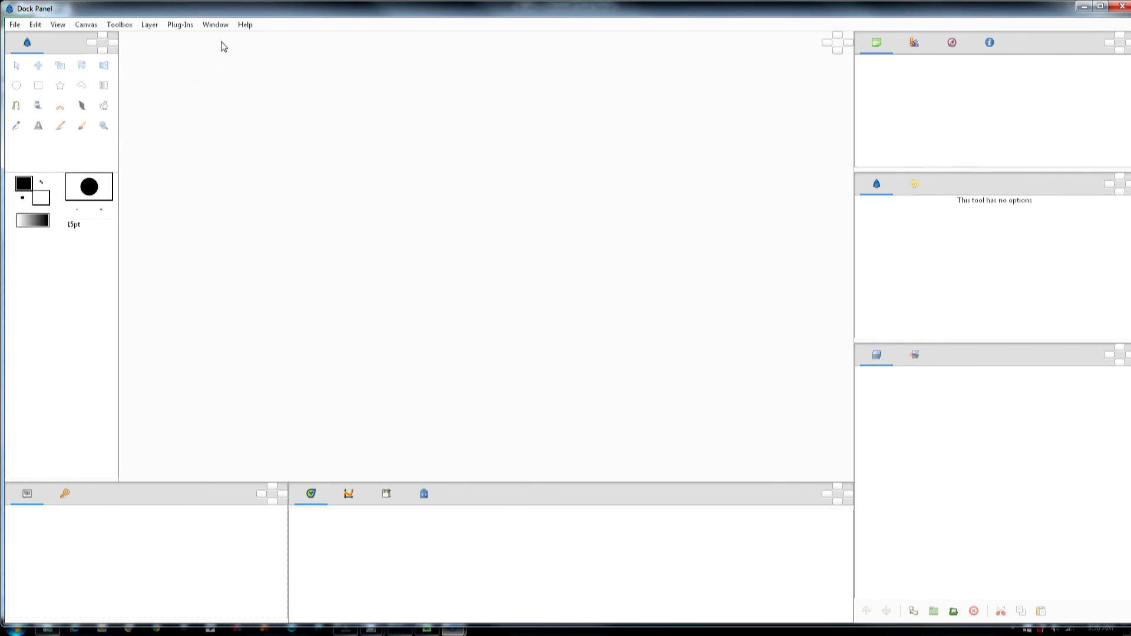
{"action": "left_click", "coordinate": [15, 25]}
{"action": "mouse_move", "coordinate": [62, 66]}
{"action": "left_click", "coordinate": [156, 66]}
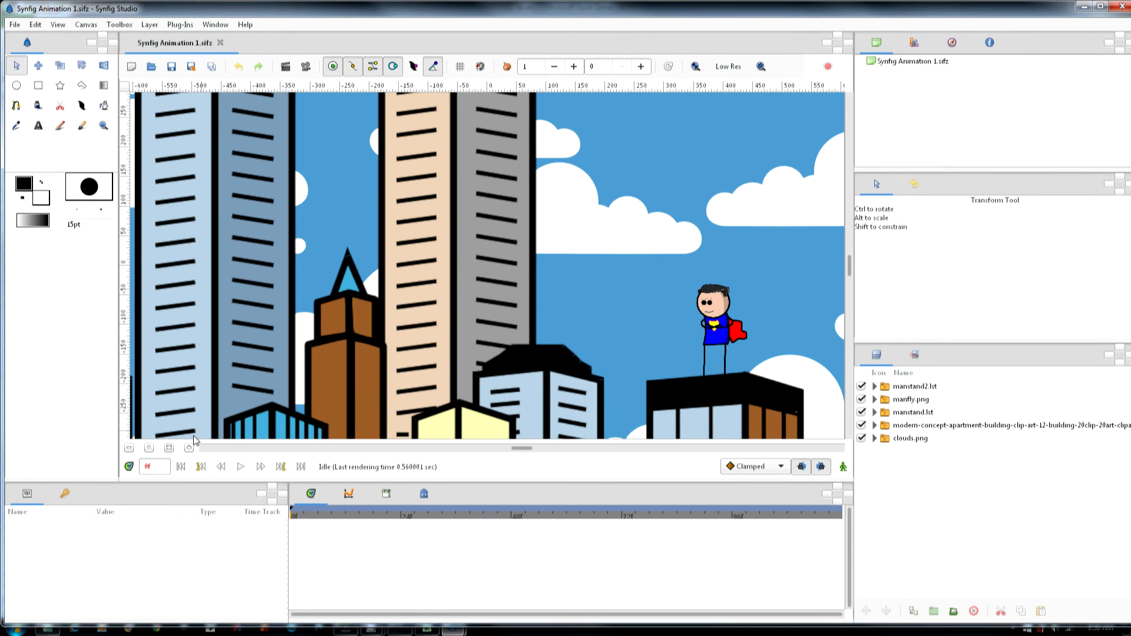
{"action": "left_click", "coordinate": [173, 447]}
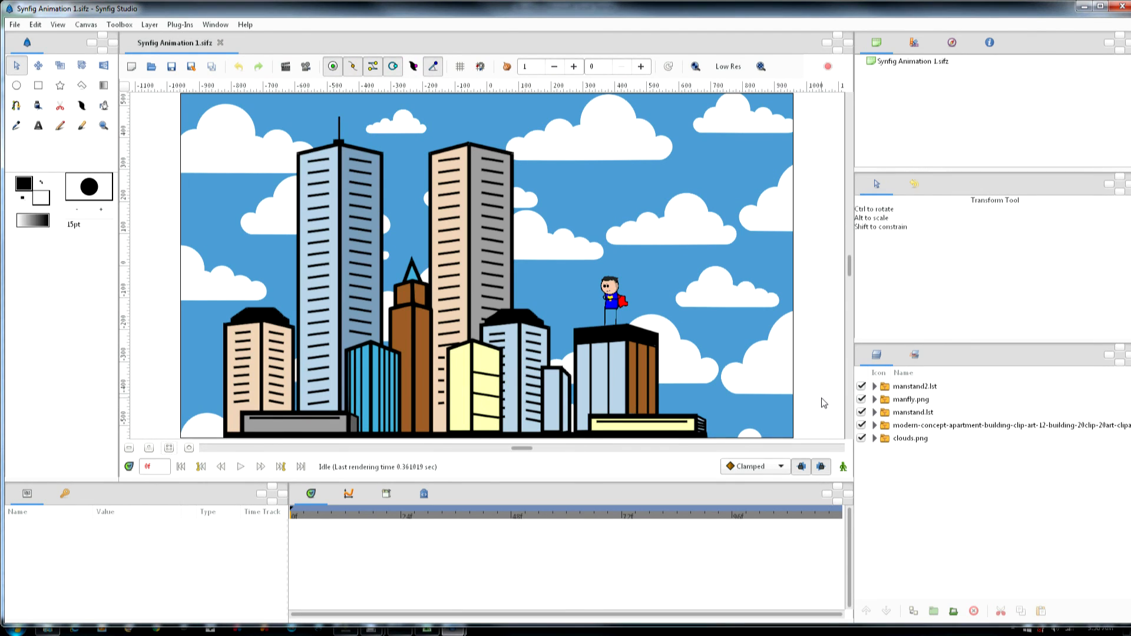
Step: At frame 63, turn on animate mode and nudge manstand2.lst below the canvas to set an off-screen position waypoint
{"action": "left_click", "coordinate": [580, 514]}
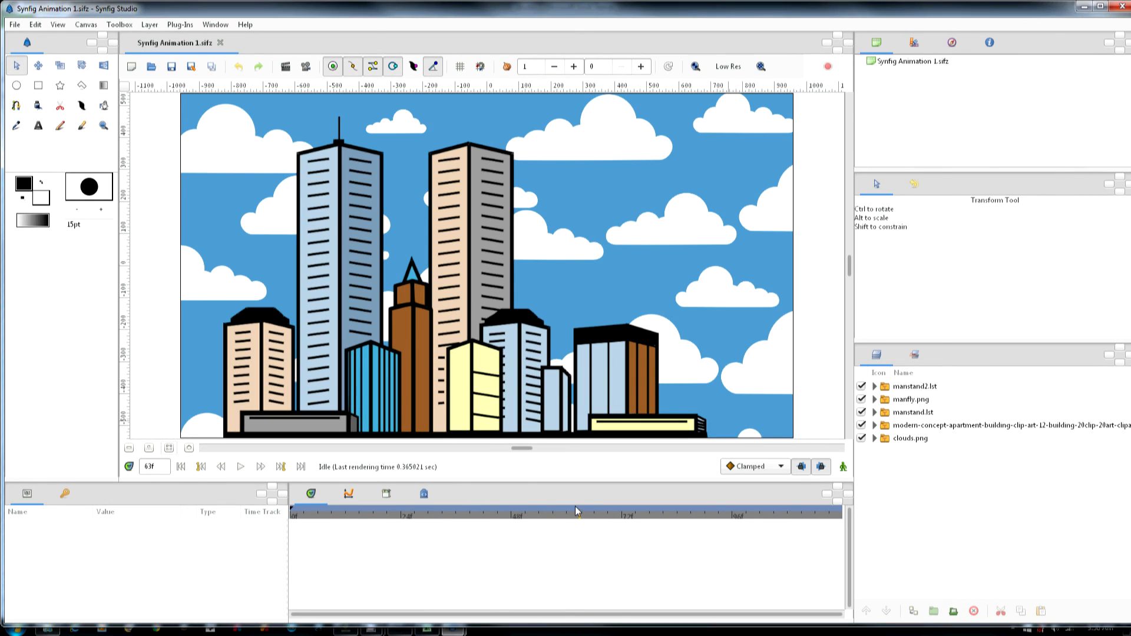
{"action": "left_click", "coordinate": [900, 386]}
{"action": "scroll", "coordinate": [665, 377], "scroll_direction": "down", "scroll_amount": 3}
{"action": "key", "text": "ctrl+minus"}
{"action": "scroll", "coordinate": [665, 383], "scroll_direction": "down", "scroll_amount": 7}
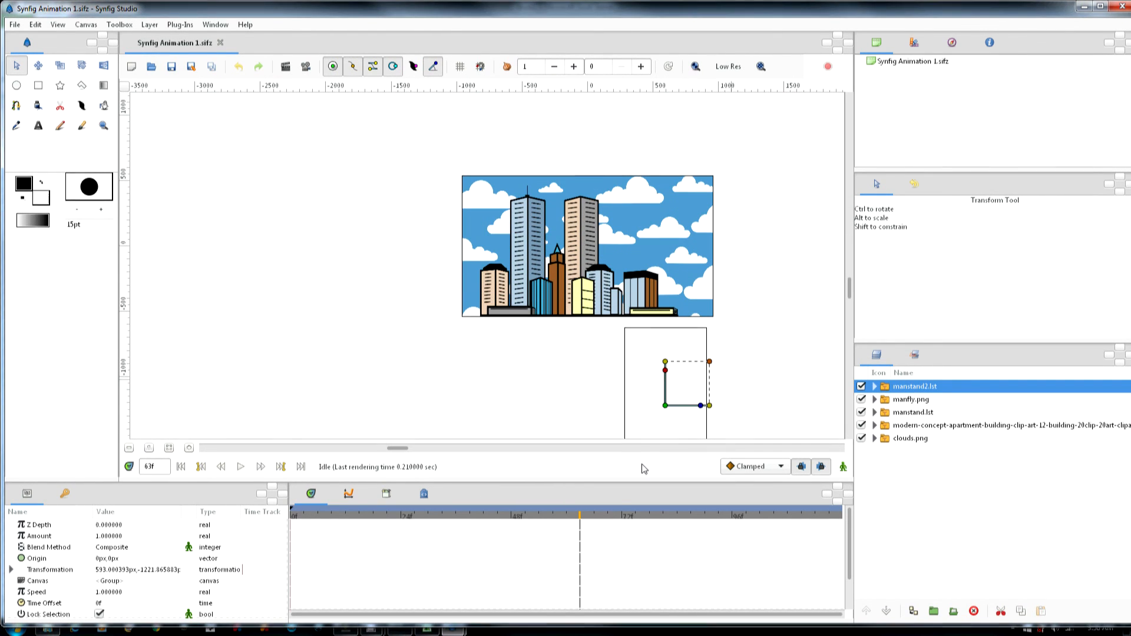
{"action": "left_click_drag", "start_coordinate": [665, 405], "coordinate": [665, 403]}
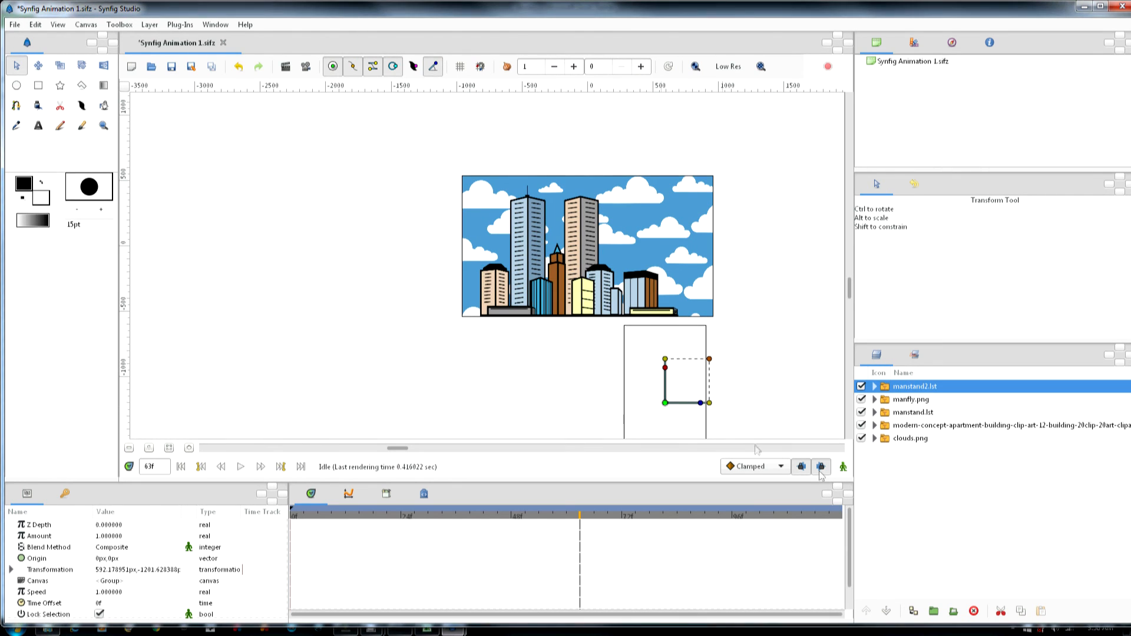
{"action": "left_click", "coordinate": [843, 466]}
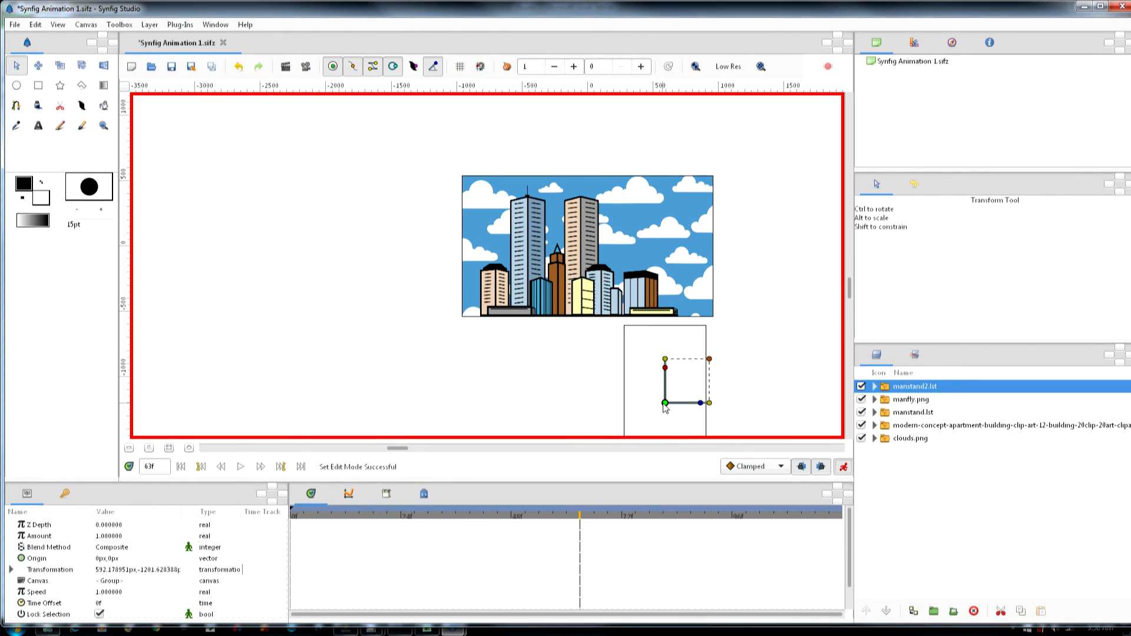
{"action": "left_click_drag", "start_coordinate": [665, 404], "coordinate": [662, 402]}
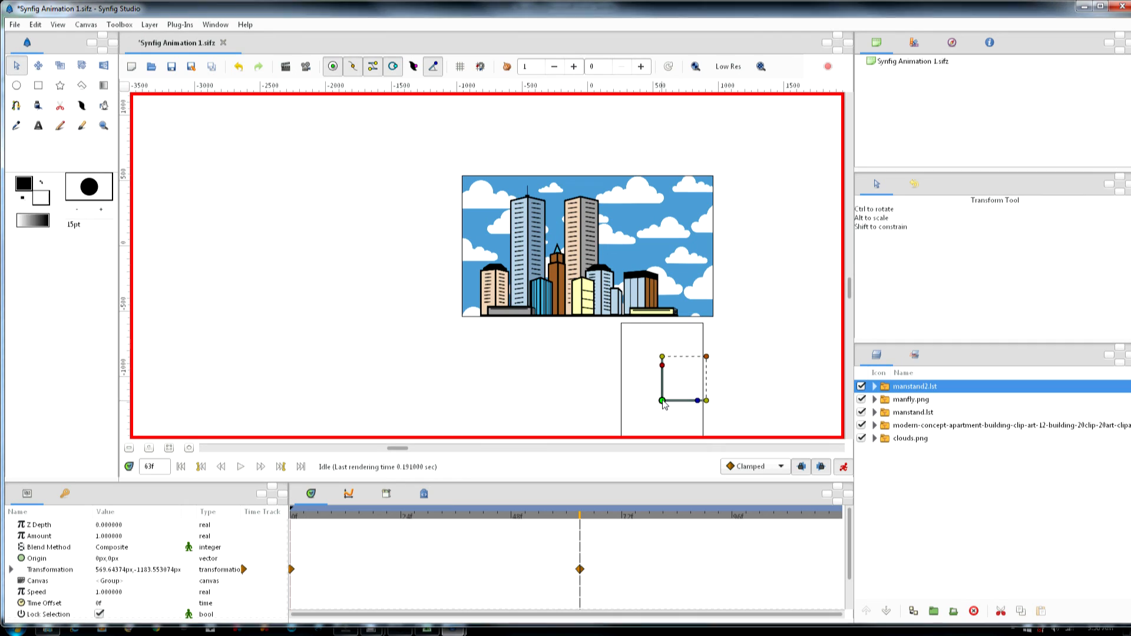
Step: At frame 67, raise manstand2.lst straight up into the city scene to about 560 px, -171 px
{"action": "left_click", "coordinate": [598, 517]}
{"action": "left_click_drag", "start_coordinate": [662, 401], "coordinate": [661, 269]}
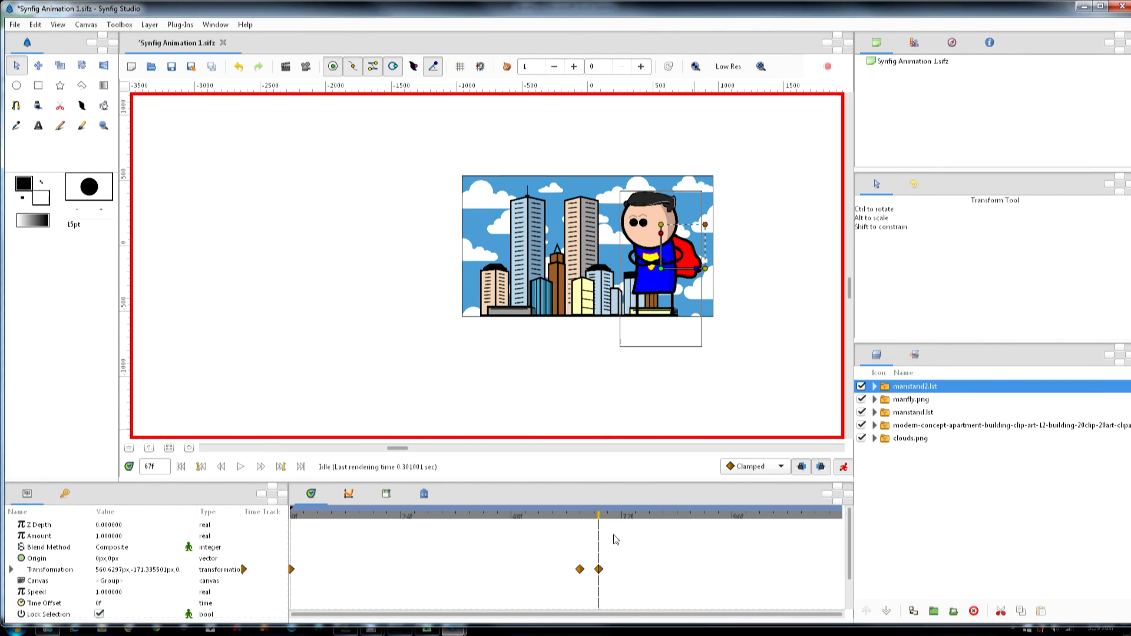
{"action": "mouse_move", "coordinate": [600, 514]}
{"action": "left_mouse_down"}
{"action": "mouse_move", "coordinate": [530, 516]}
{"action": "mouse_move", "coordinate": [602, 517]}
{"action": "left_mouse_up"}
Step: Preview the animation at 0.5 quality with an end time of frame 96, play it and close the preview
{"action": "left_click", "coordinate": [14, 24]}
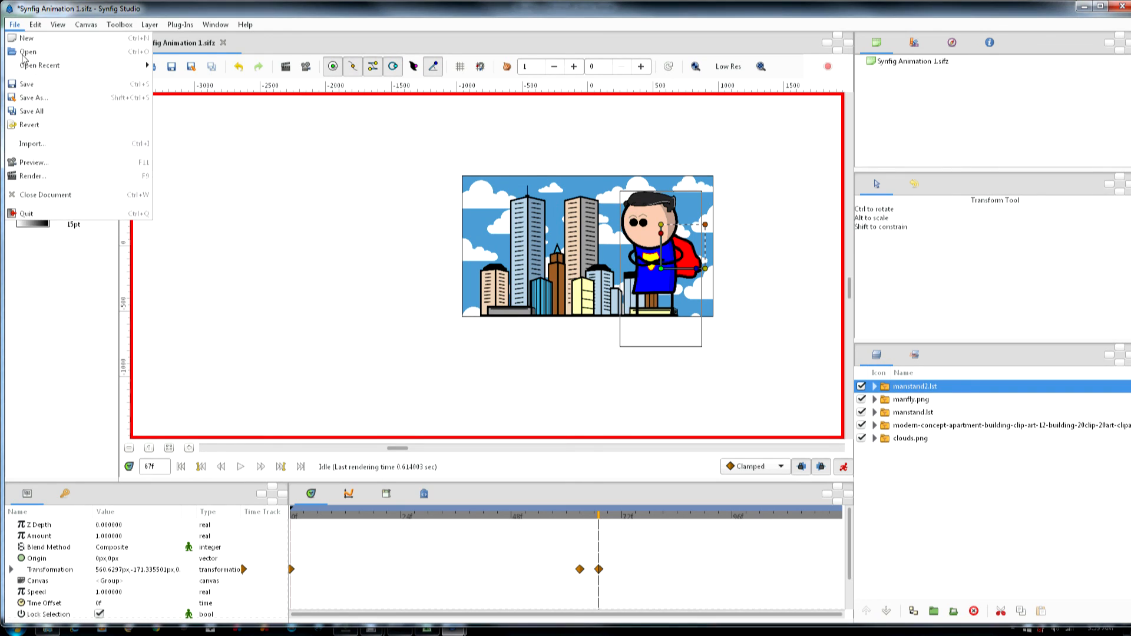
{"action": "left_click", "coordinate": [100, 175]}
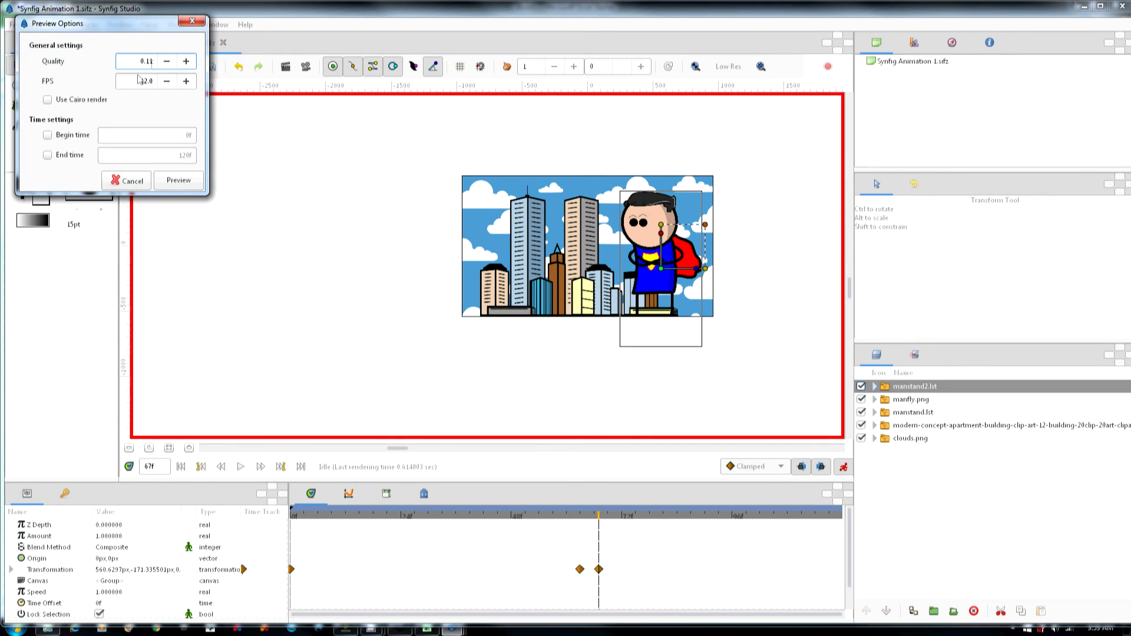
{"action": "double_click", "coordinate": [141, 61]}
{"action": "type", "text": ".5"}
{"action": "key", "text": "Tab"}
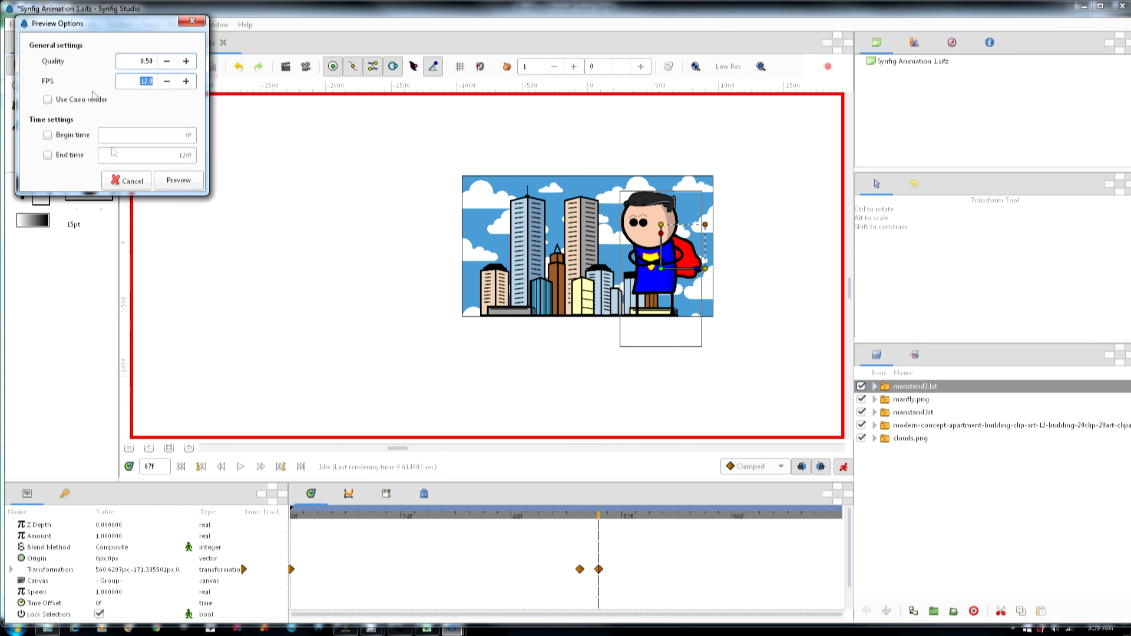
{"action": "left_click", "coordinate": [48, 155]}
{"action": "double_click", "coordinate": [183, 155]}
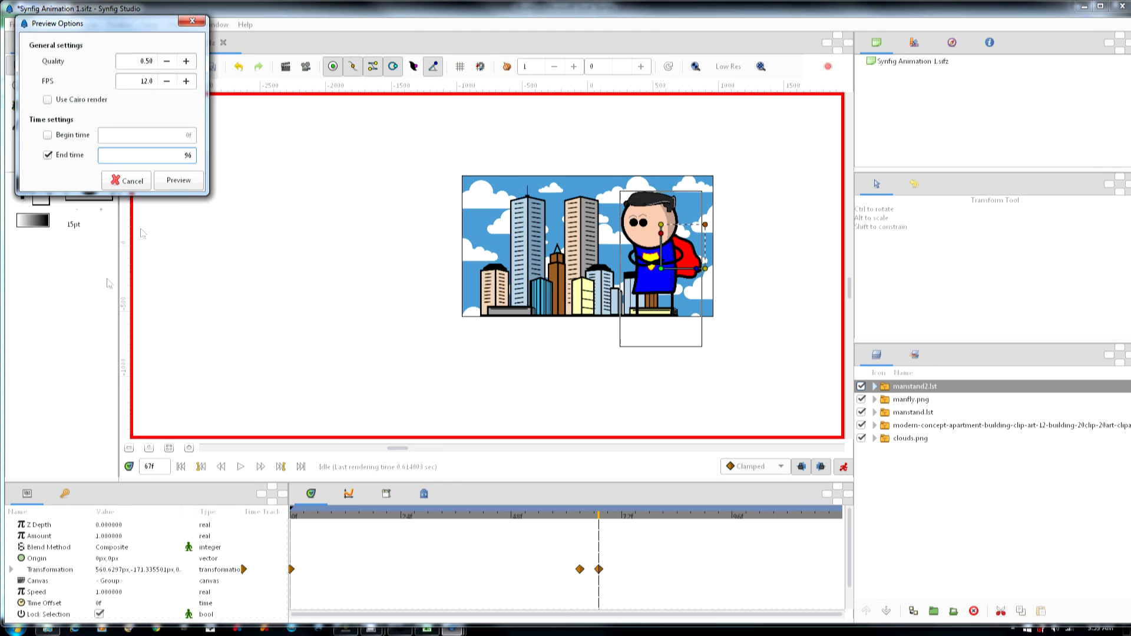
{"action": "key", "text": "Return"}
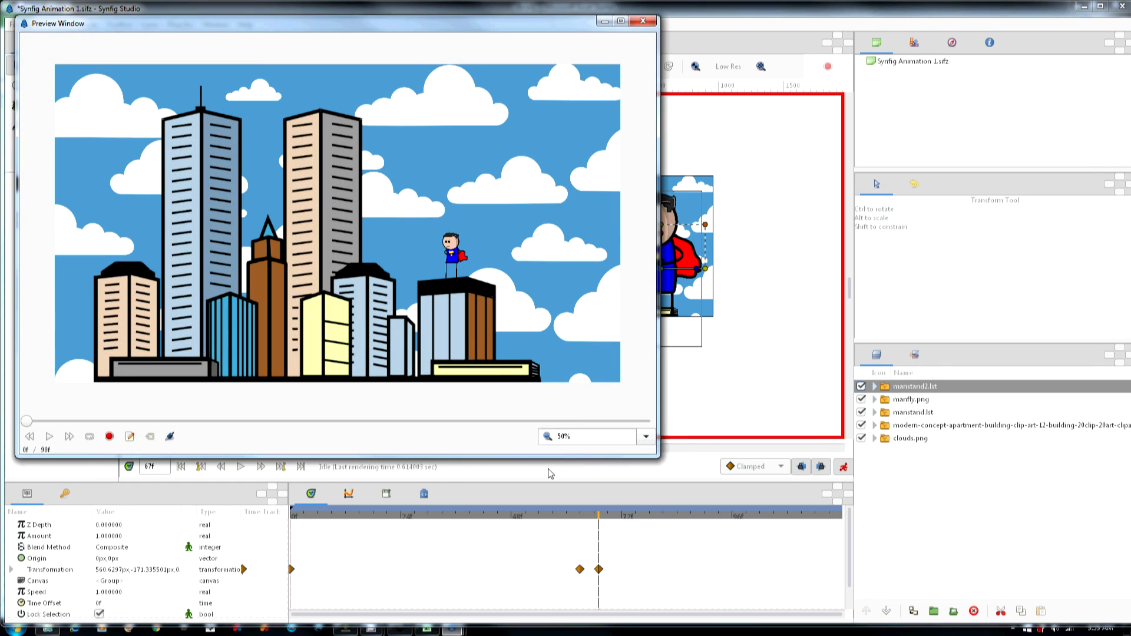
{"action": "left_click", "coordinate": [50, 437]}
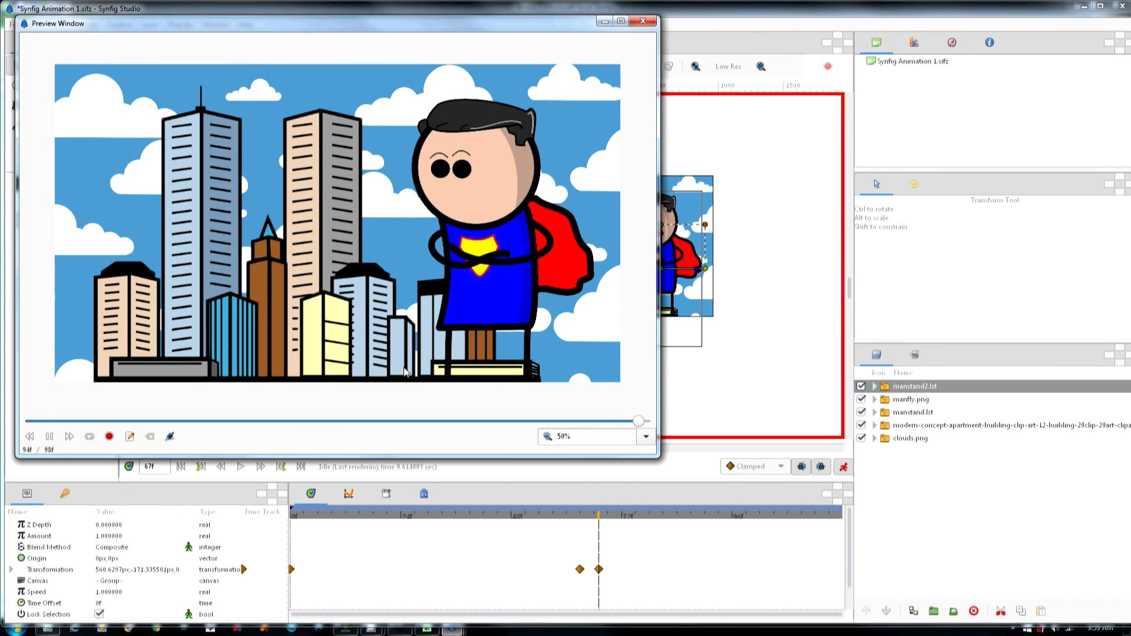
{"action": "left_click", "coordinate": [643, 21]}
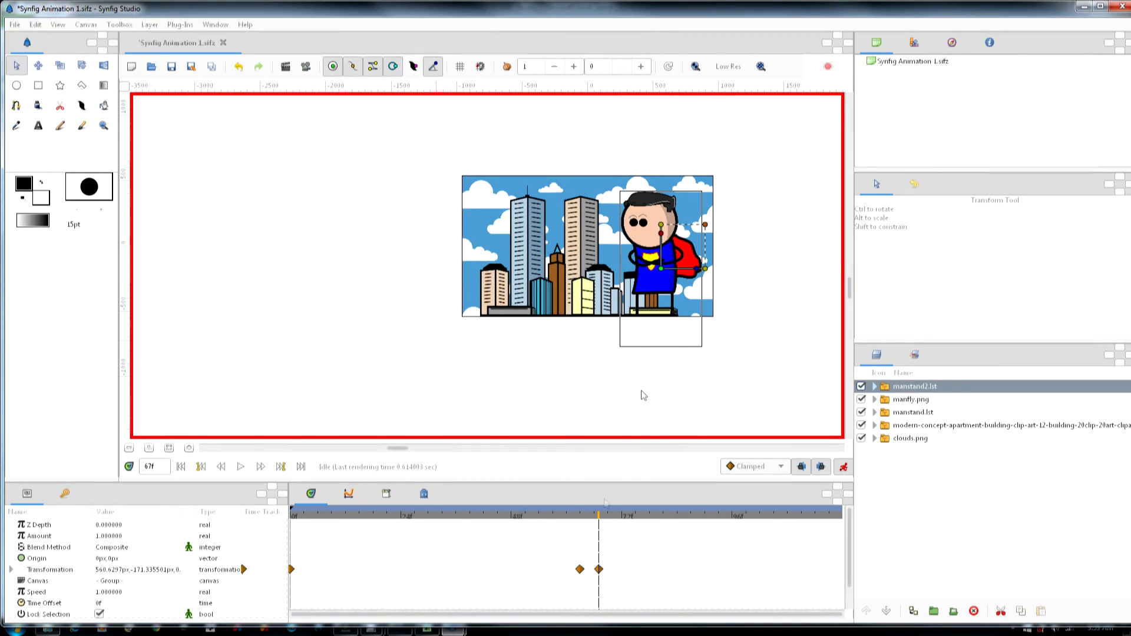
Step: Move manstand2.lst's frame 67 transformation waypoint to frame 70 and check the scene at frame 50
{"action": "left_click", "coordinate": [612, 516]}
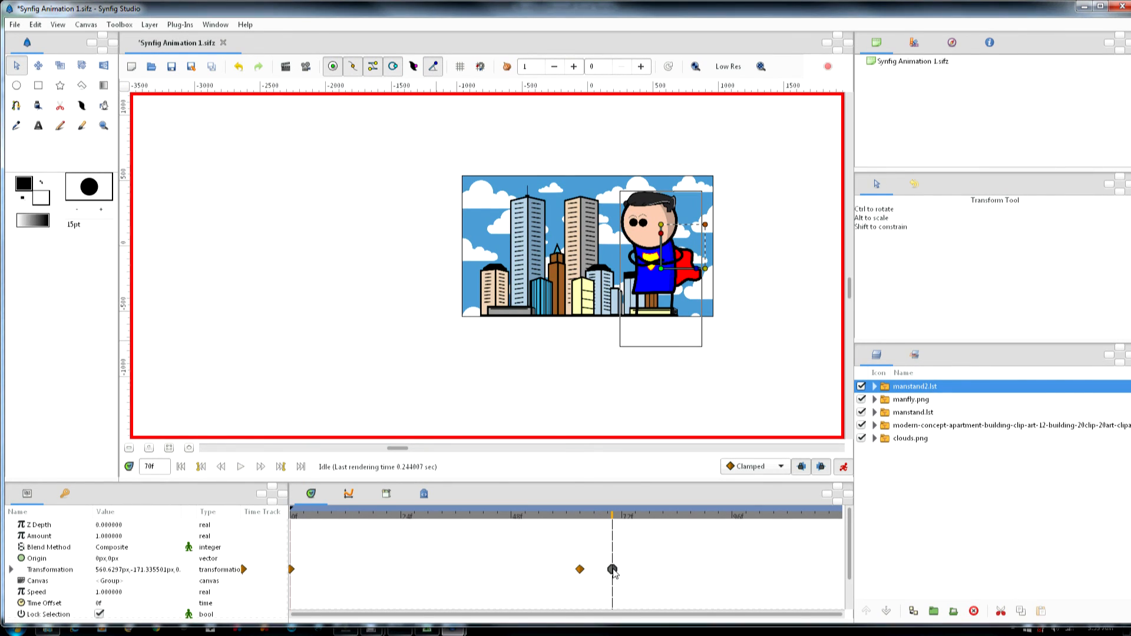
{"action": "left_click", "coordinate": [580, 516]}
{"action": "left_click", "coordinate": [557, 516]}
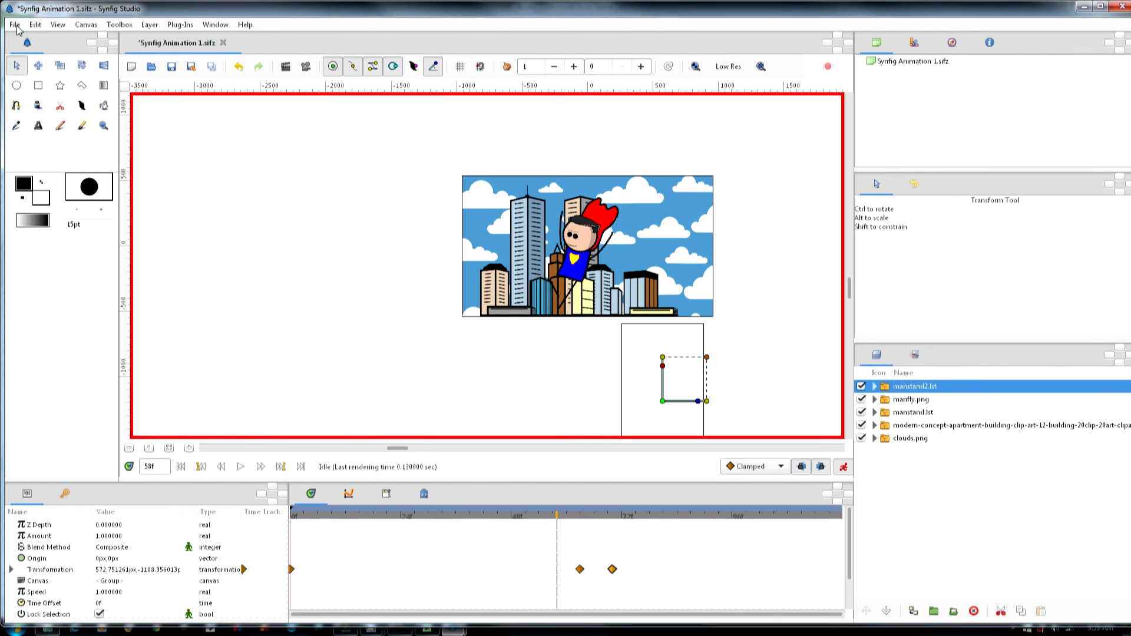
Step: Render another preview with the current settings and play it to check the superhero's retimed rise
{"action": "left_click", "coordinate": [16, 25]}
{"action": "left_click", "coordinate": [41, 156]}
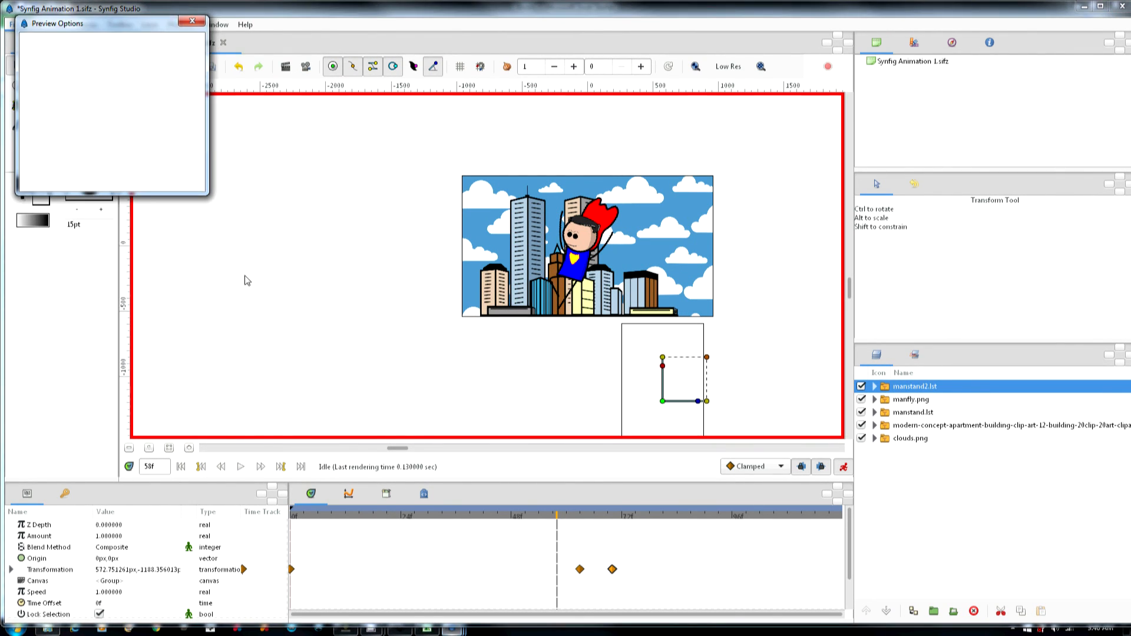
{"action": "key", "text": "Return"}
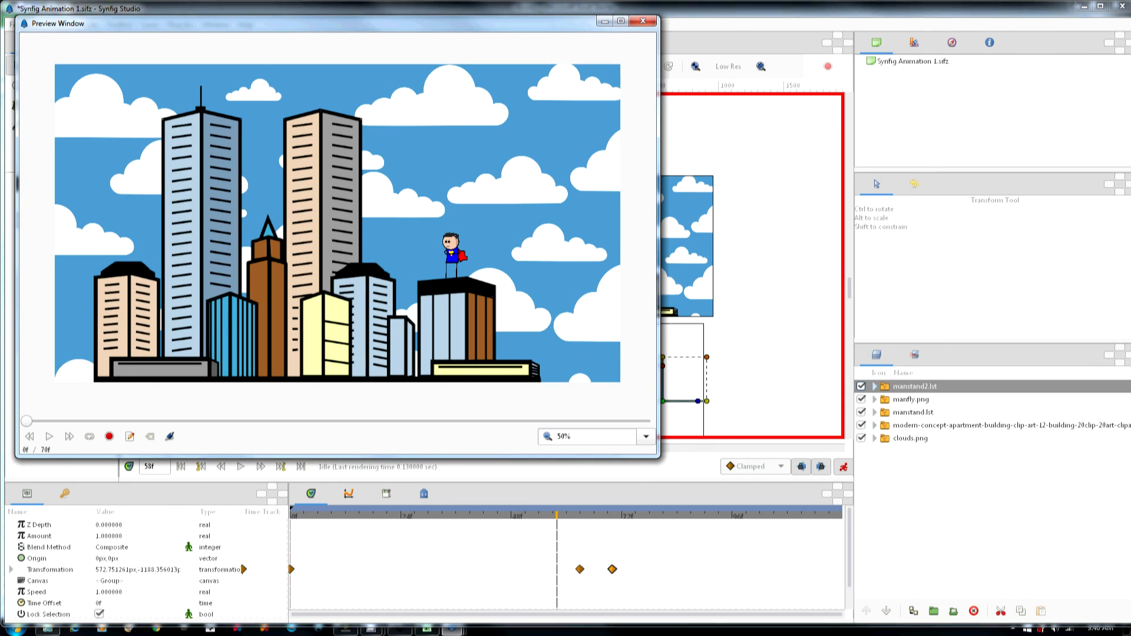
{"action": "left_click", "coordinate": [50, 437]}
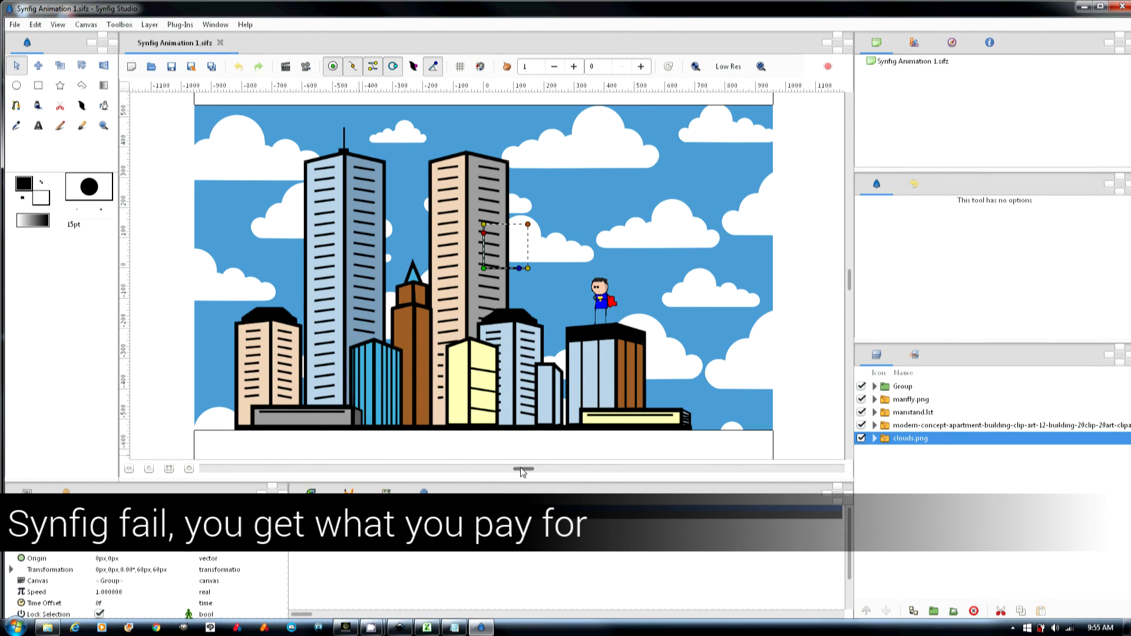
{"action": "mouse_move", "coordinate": [520, 468]}
{"action": "left_mouse_down"}
{"action": "mouse_move", "coordinate": [537, 469]}
{"action": "mouse_move", "coordinate": [517, 469]}
{"action": "left_mouse_up"}
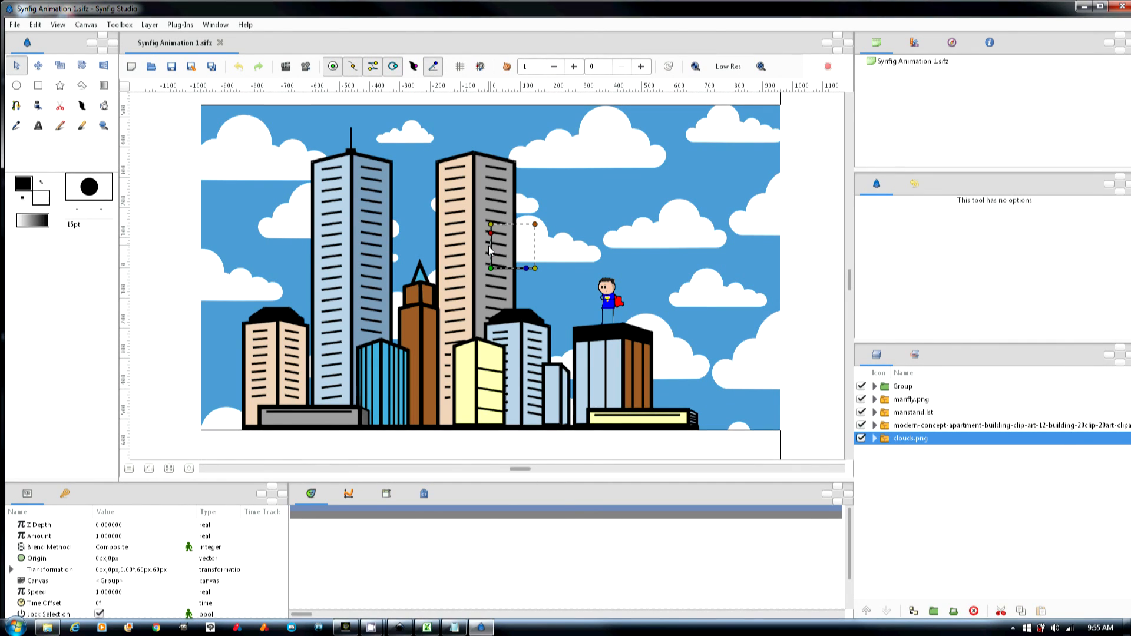
{"action": "scroll", "coordinate": [495, 259], "scroll_direction": "up", "scroll_amount": 1}
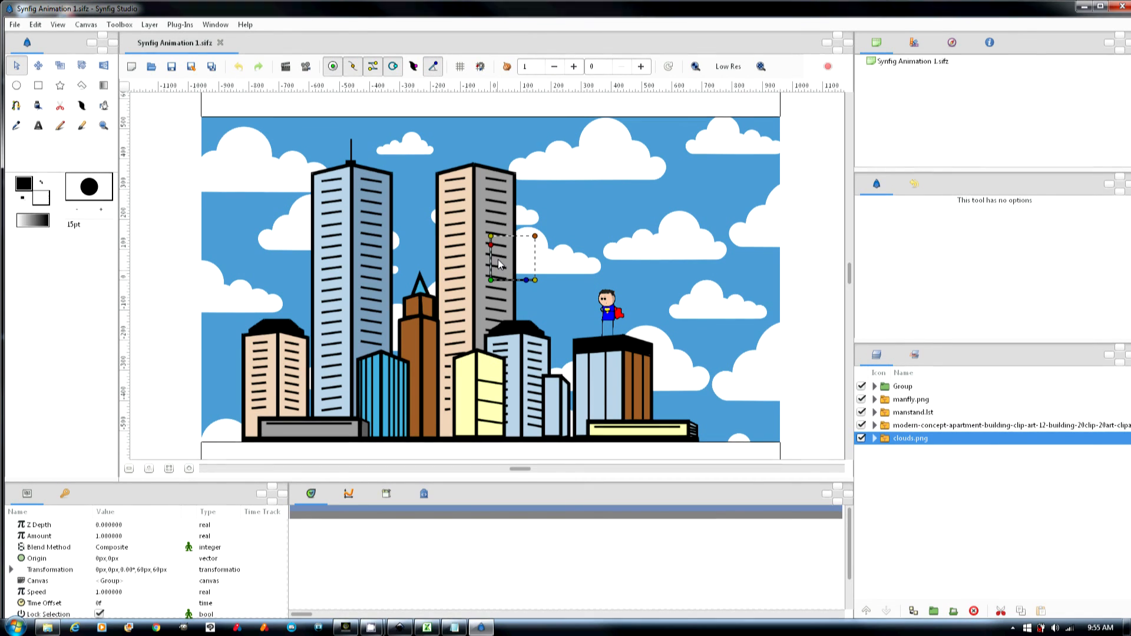
{"action": "scroll", "coordinate": [498, 264], "scroll_direction": "down", "scroll_amount": 1}
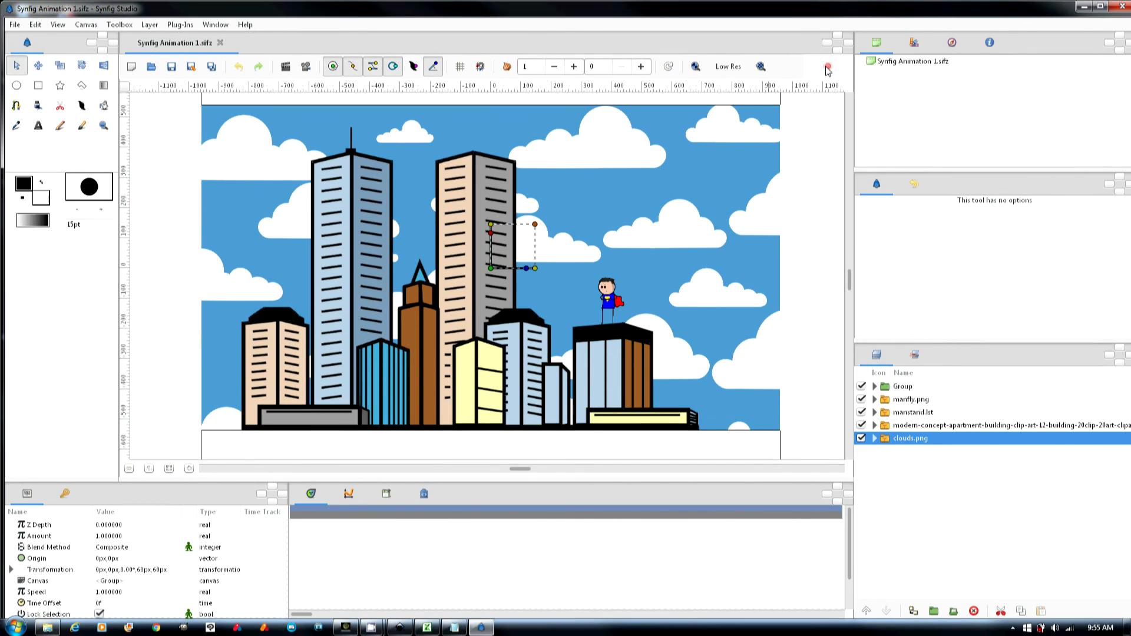